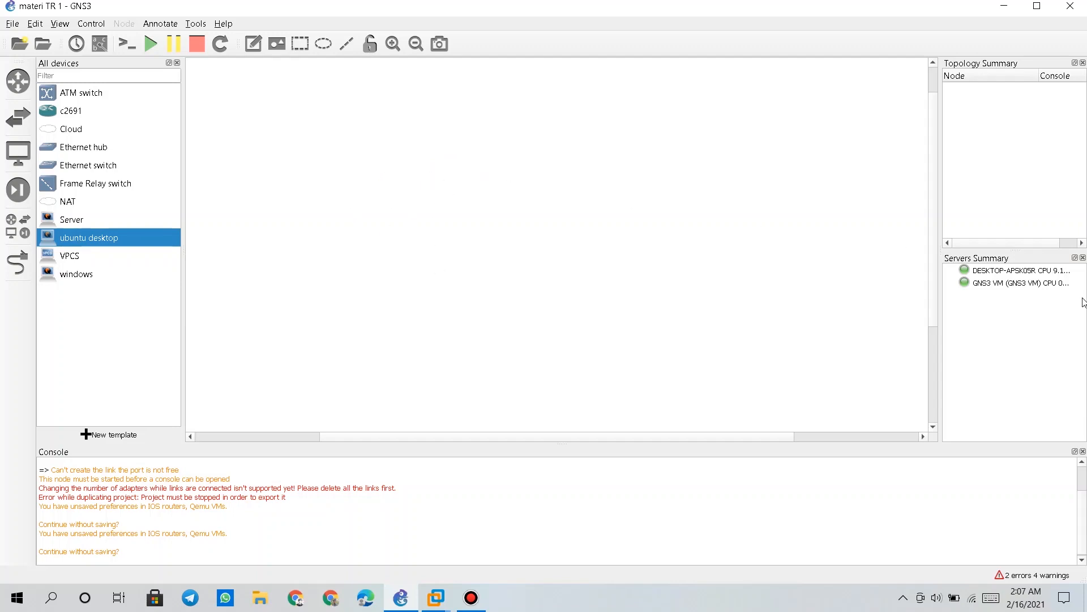
Review the local and GNS3 VM servers and the c2691, Server, ubuntu desktop and windows templates
left_click(989, 272)
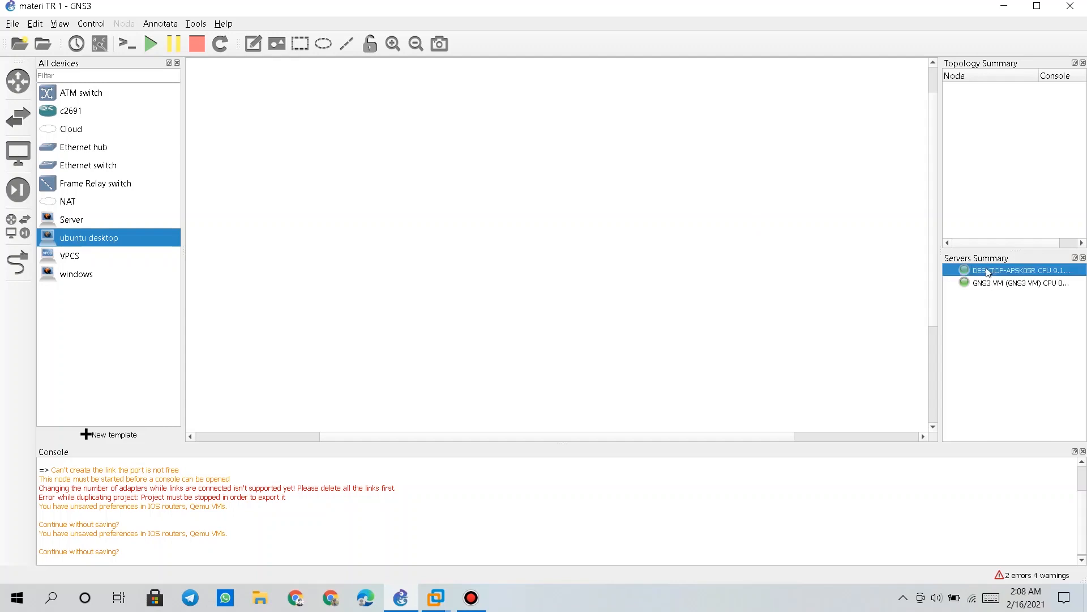
left_click(994, 284)
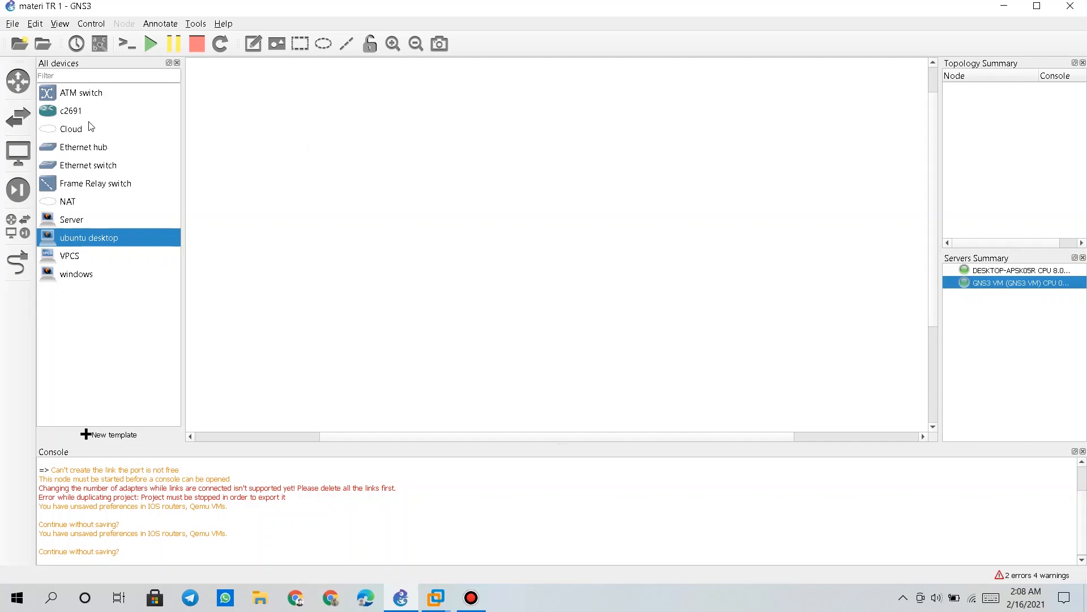
left_click(74, 113)
left_click(86, 218)
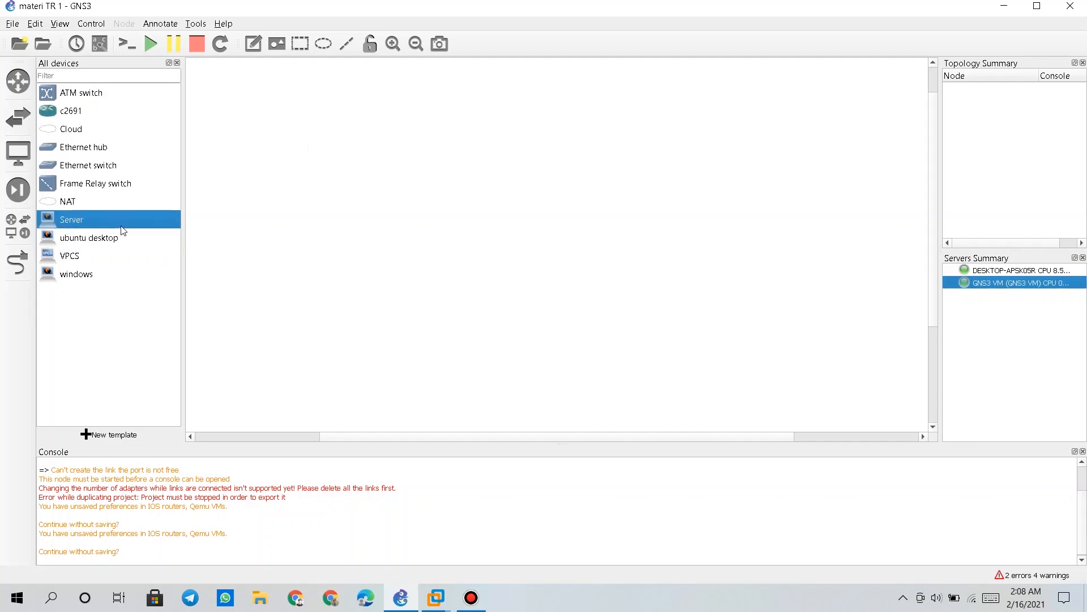
left_click(85, 240)
left_click(89, 278)
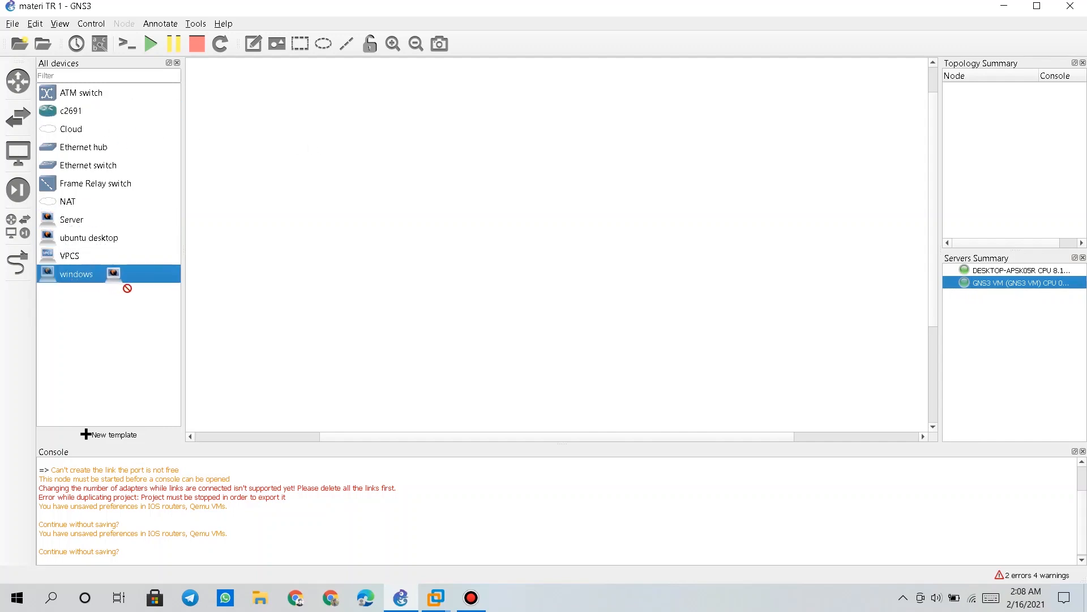
left_click(84, 221)
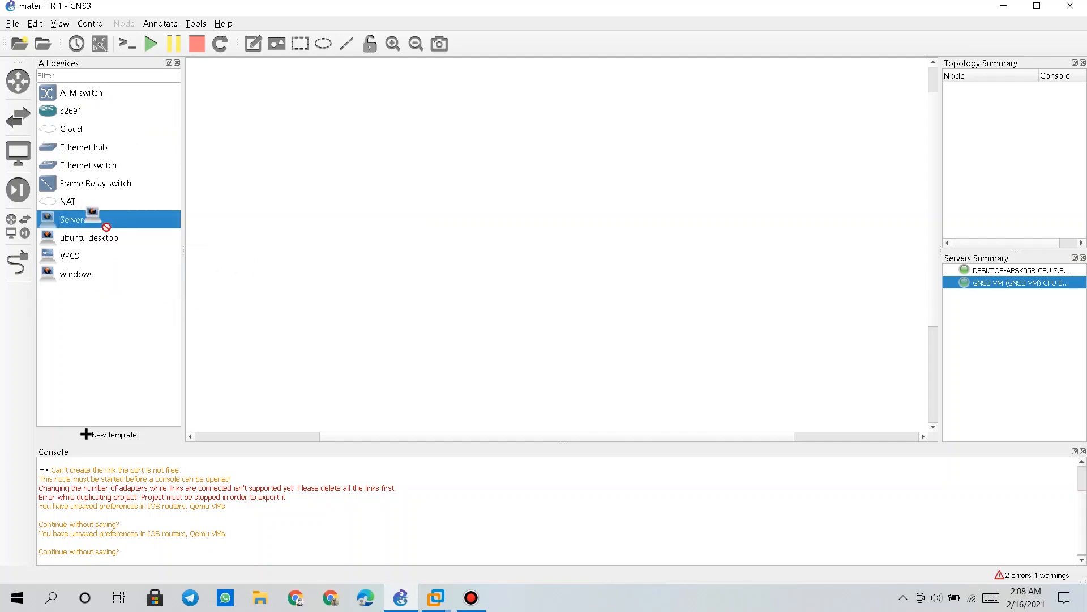
left_click(105, 110)
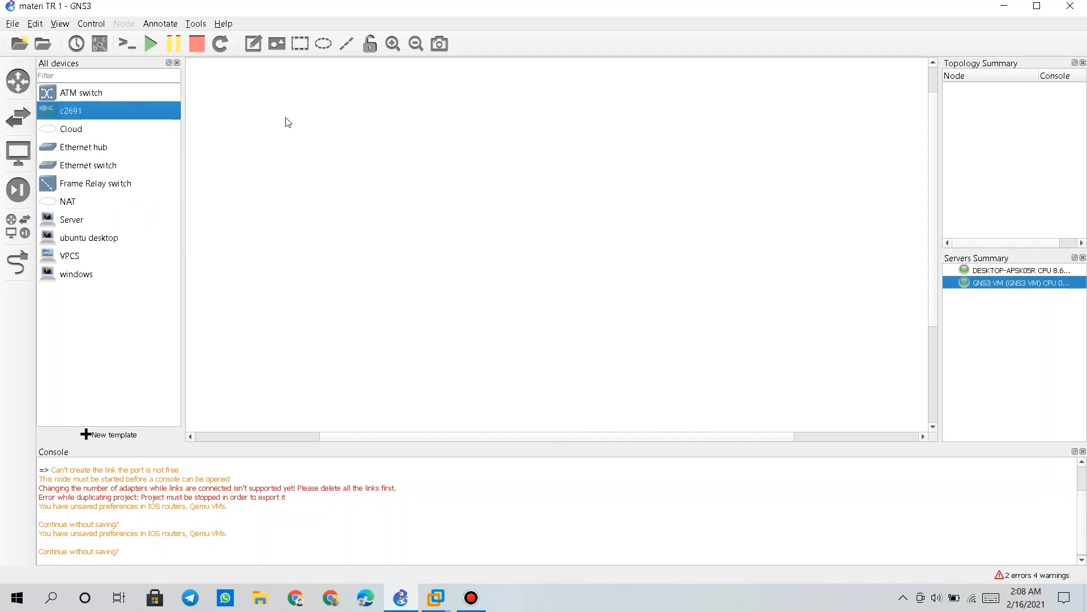
left_click(33, 25)
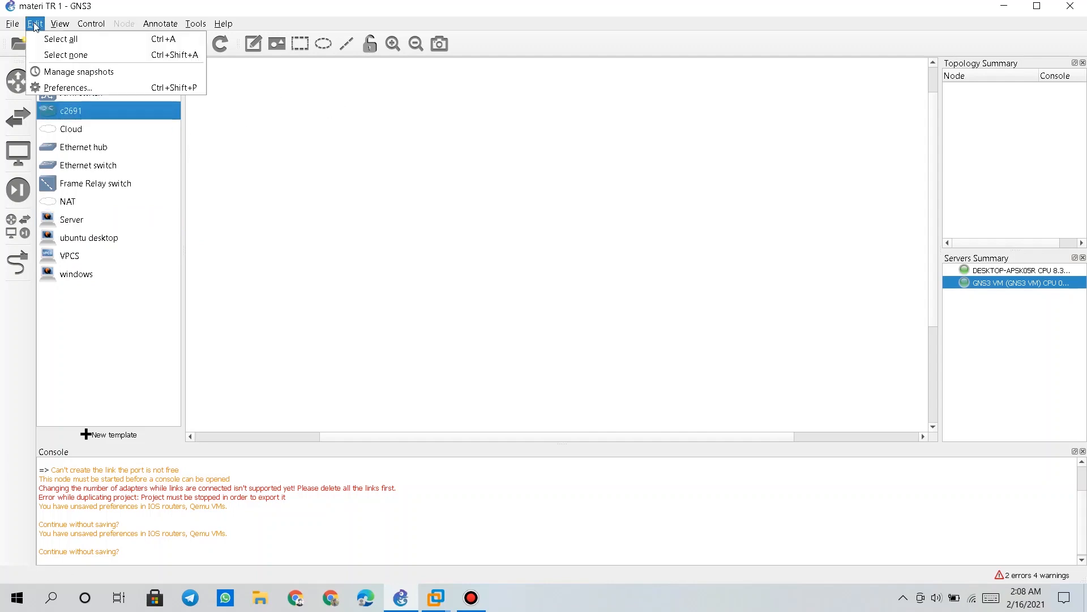
In Preferences, review the Server, ubuntu desktop and windows Qemu VM templates, then start a new one
left_click(67, 87)
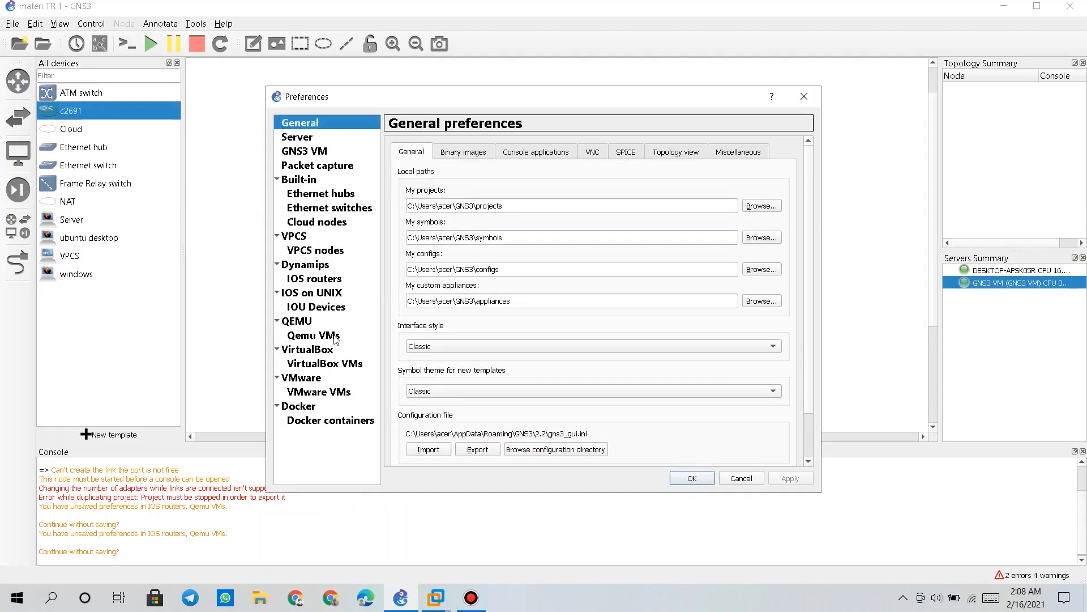
left_click(335, 338)
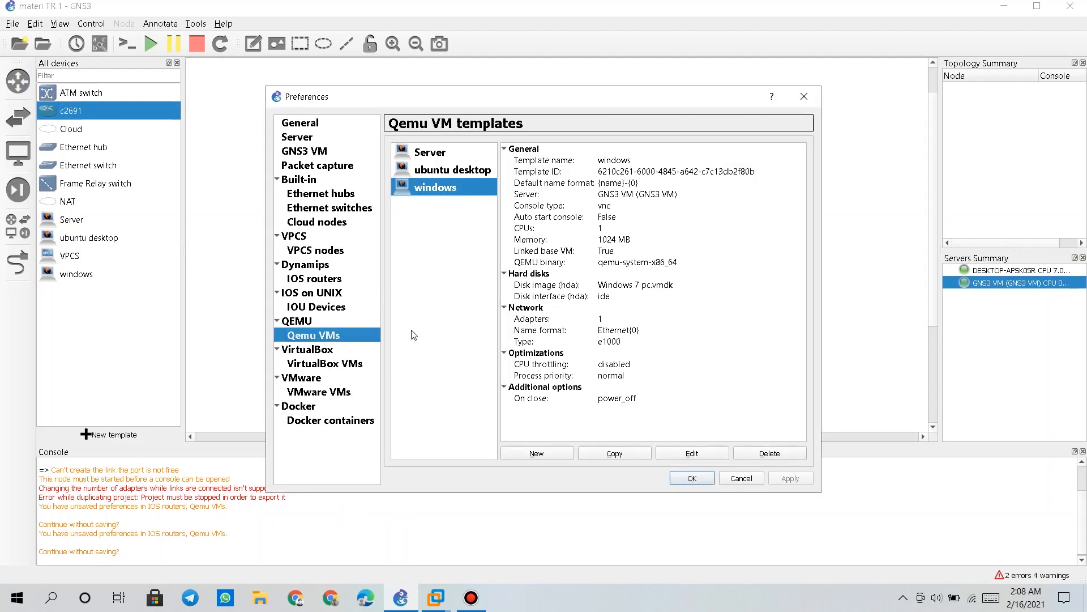
left_click(433, 159)
left_click(434, 168)
left_click(441, 187)
left_click(543, 454)
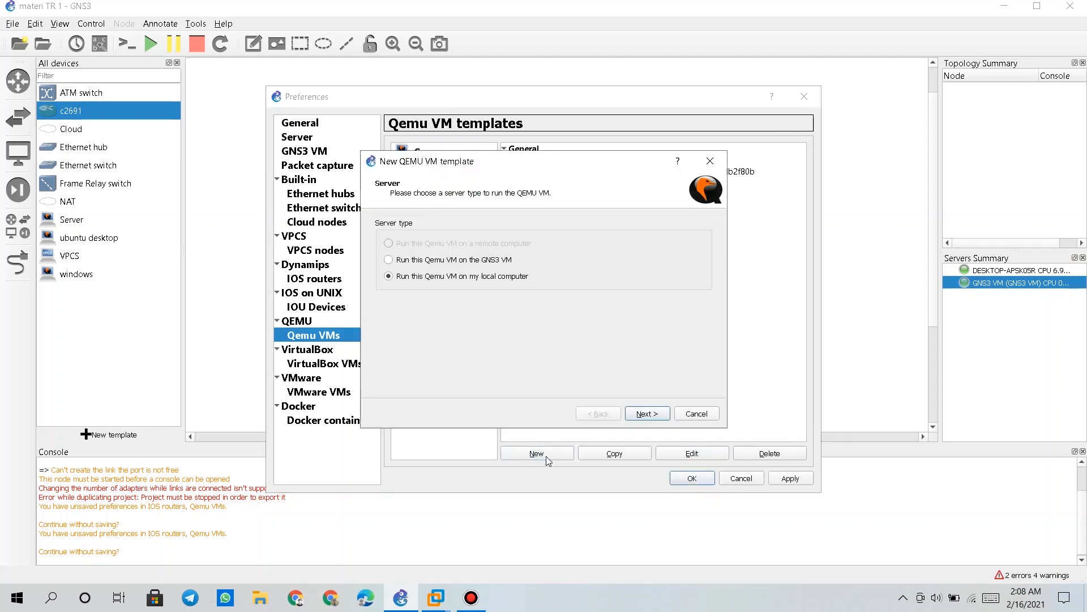
Run the new template on the GNS3 VM and name it 'lka'
left_click(449, 261)
left_click(655, 414)
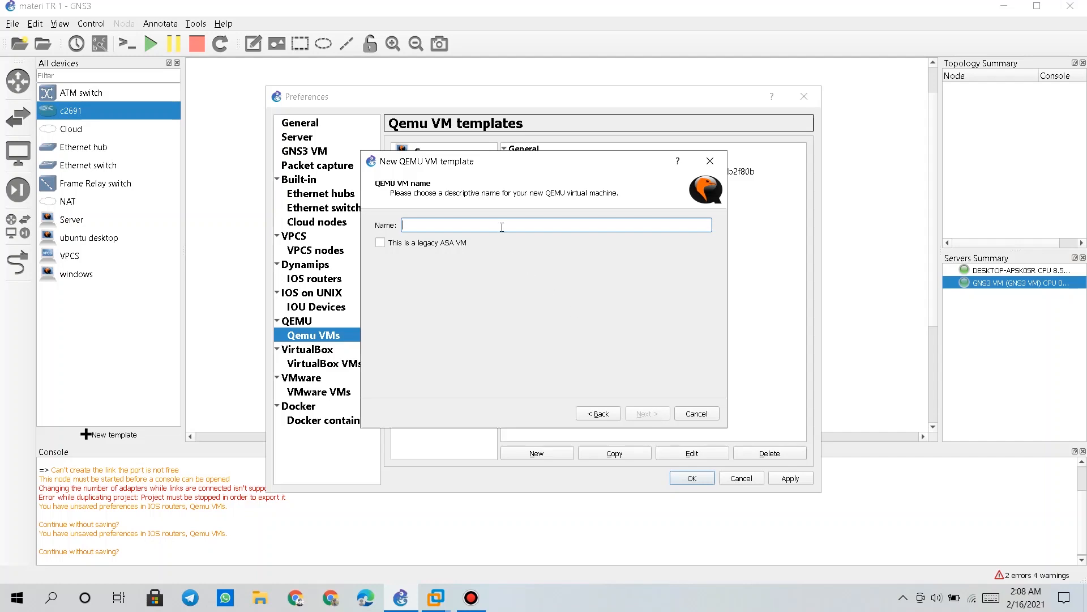
type("l")
type("ka")
key("Return")
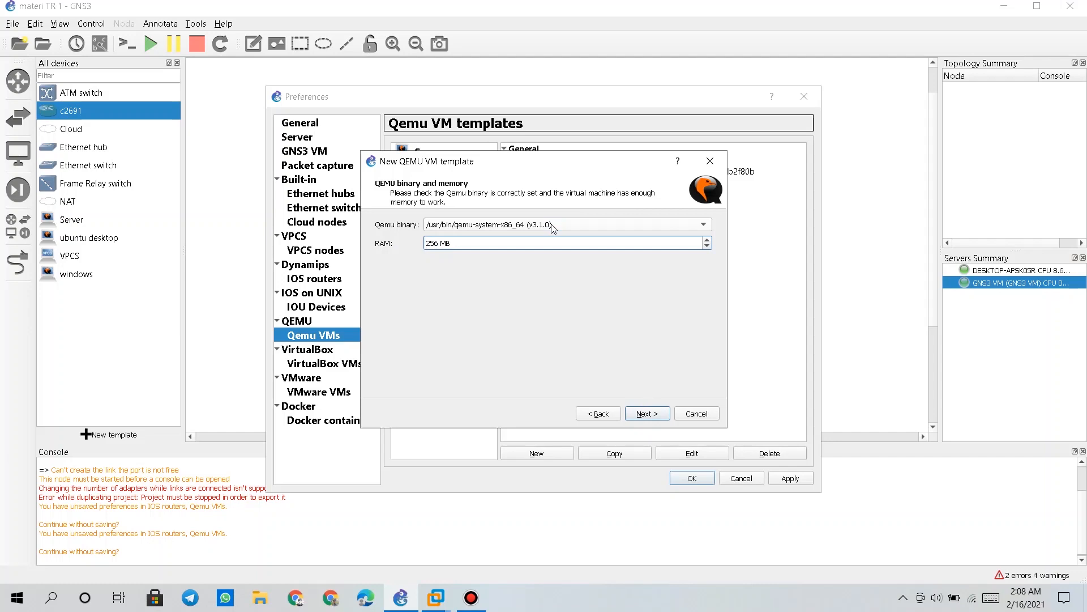
Give the template 1024 MB RAM and a vnc console
left_click_drag(440, 242, 416, 242)
type("1024")
left_click(648, 414)
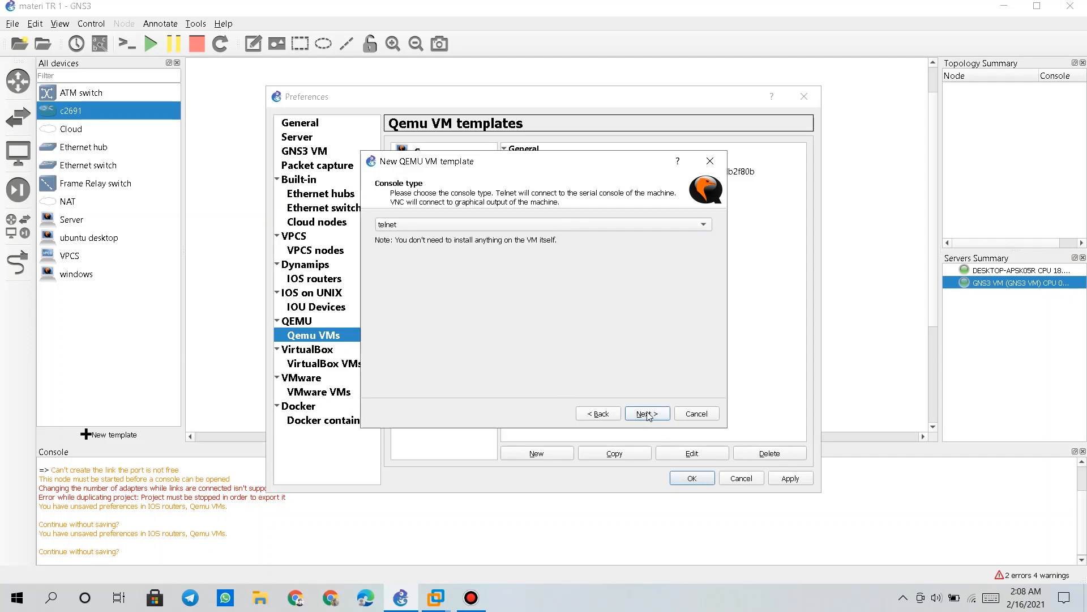
left_click(584, 229)
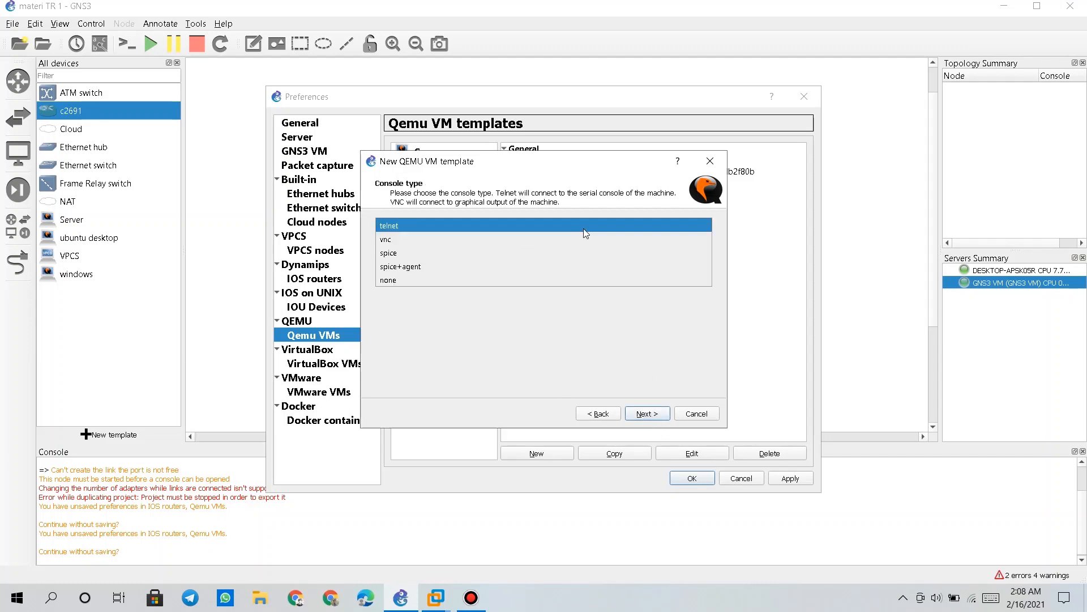
left_click(591, 239)
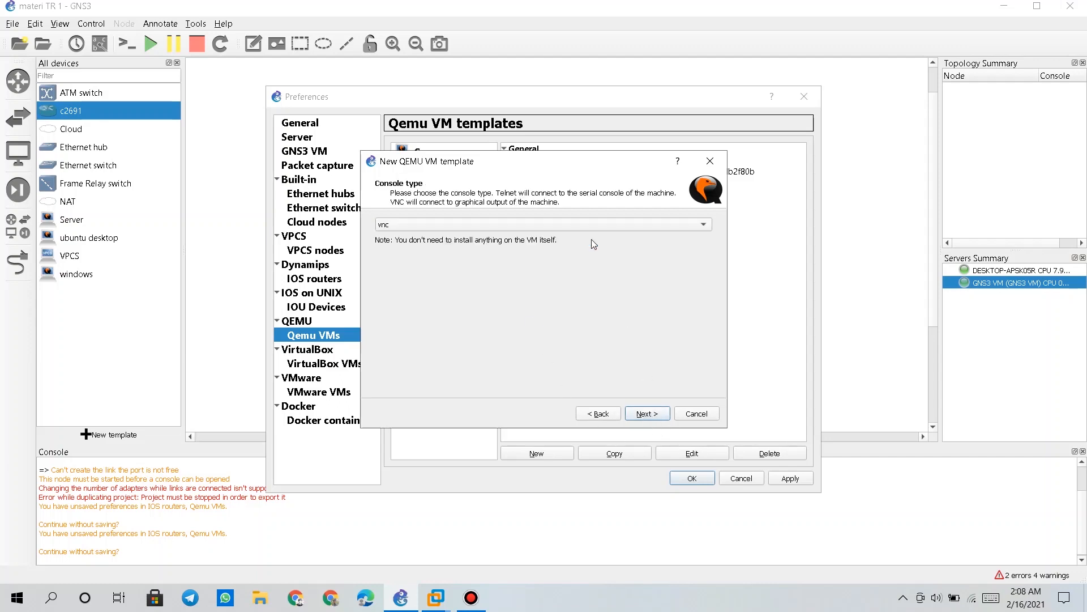
left_click(644, 413)
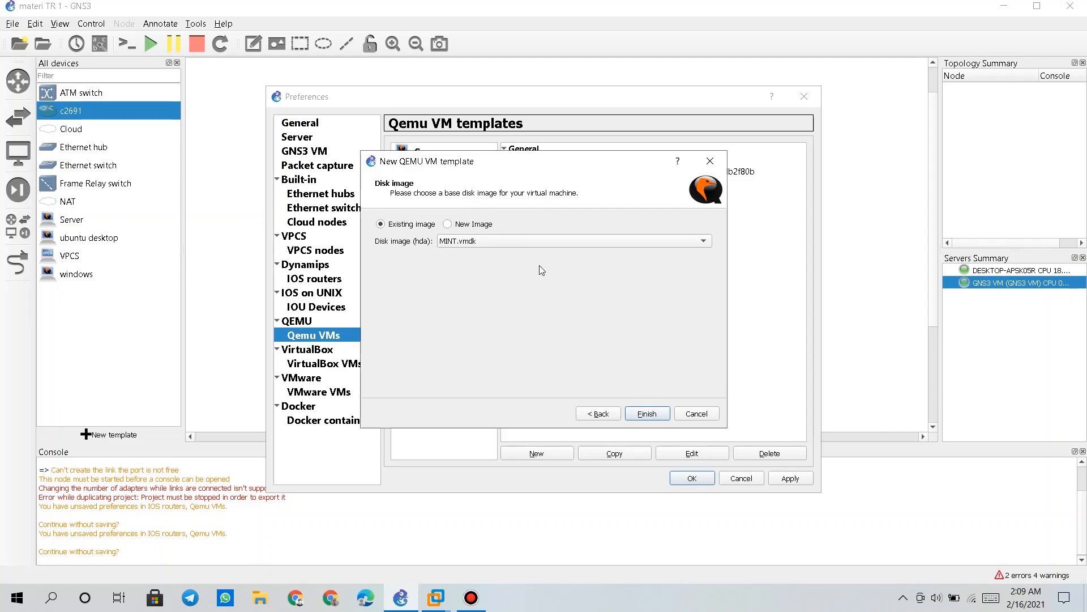
Try the Ubuntu 64-bit, Ubuntu q64-bit and mikrotik.vmdk disk images, then opt for a new image
left_click(528, 241)
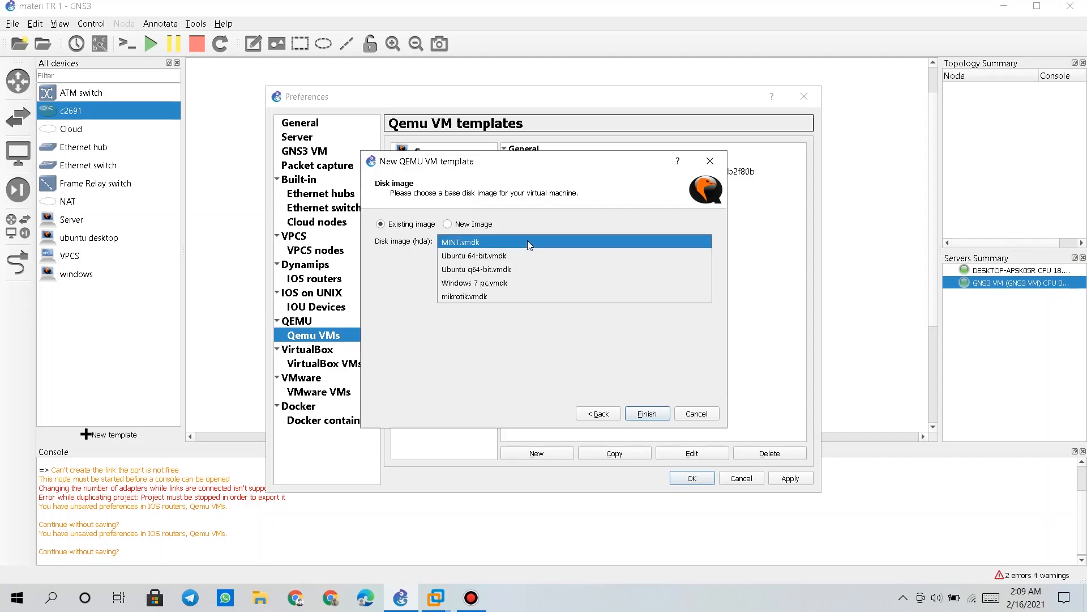
left_click(501, 255)
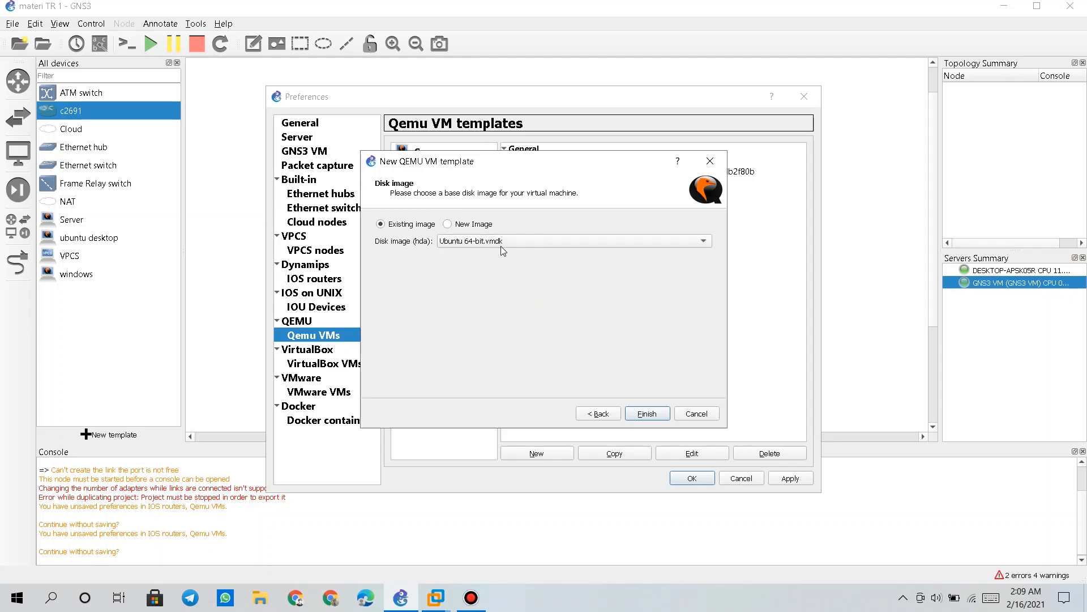
left_click(501, 246)
left_click(509, 270)
left_click(508, 241)
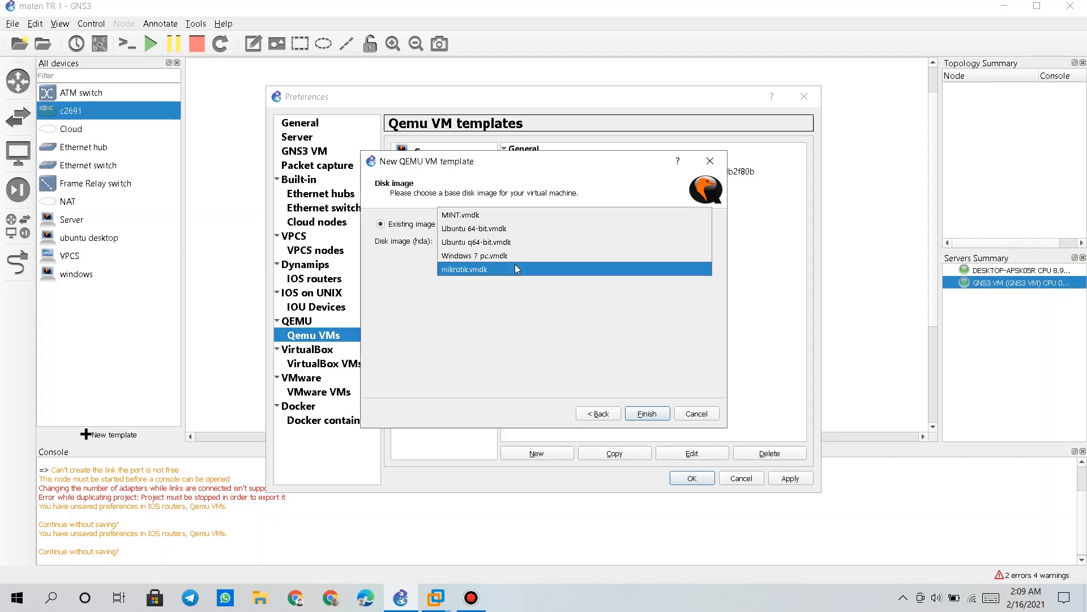
left_click(514, 264)
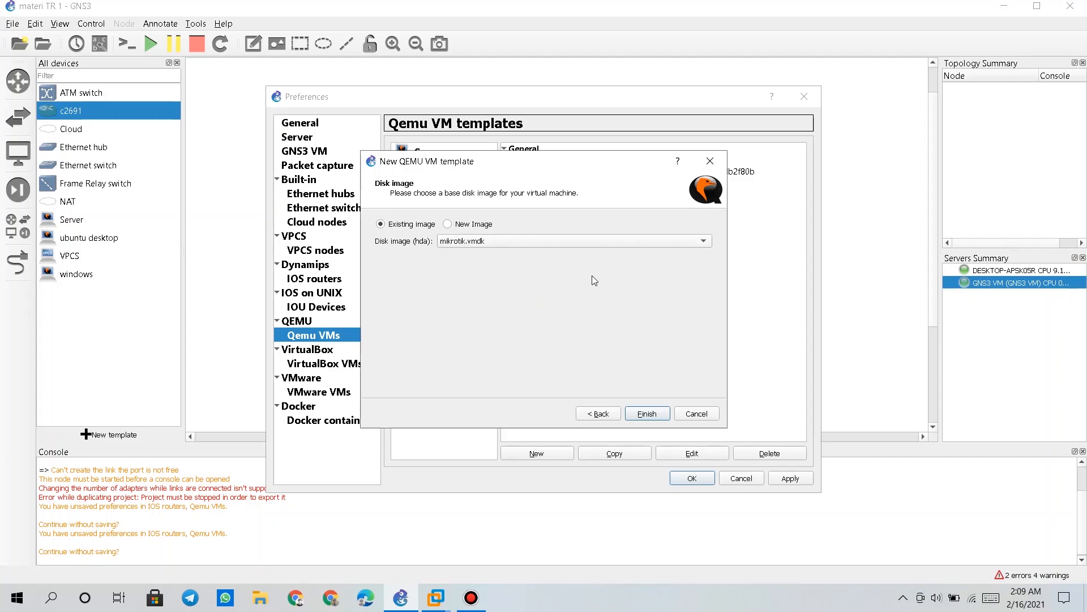
left_click(465, 224)
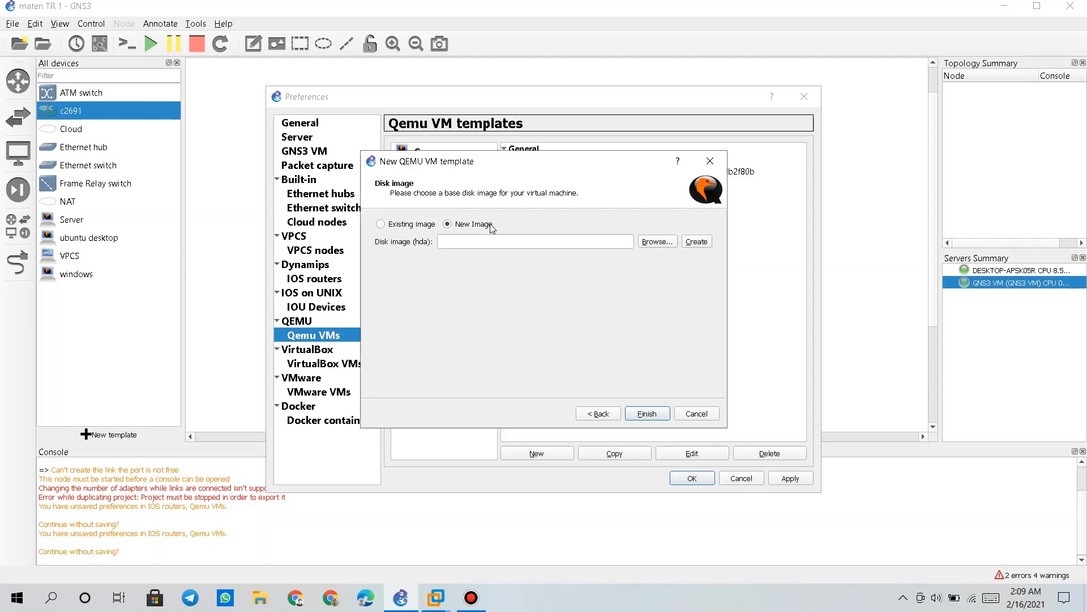
Browse to E:\TEKJAR mantap\penyimpanan VM\ubuntu for a disk image, then close the browser and cancel the wizard
left_click(673, 246)
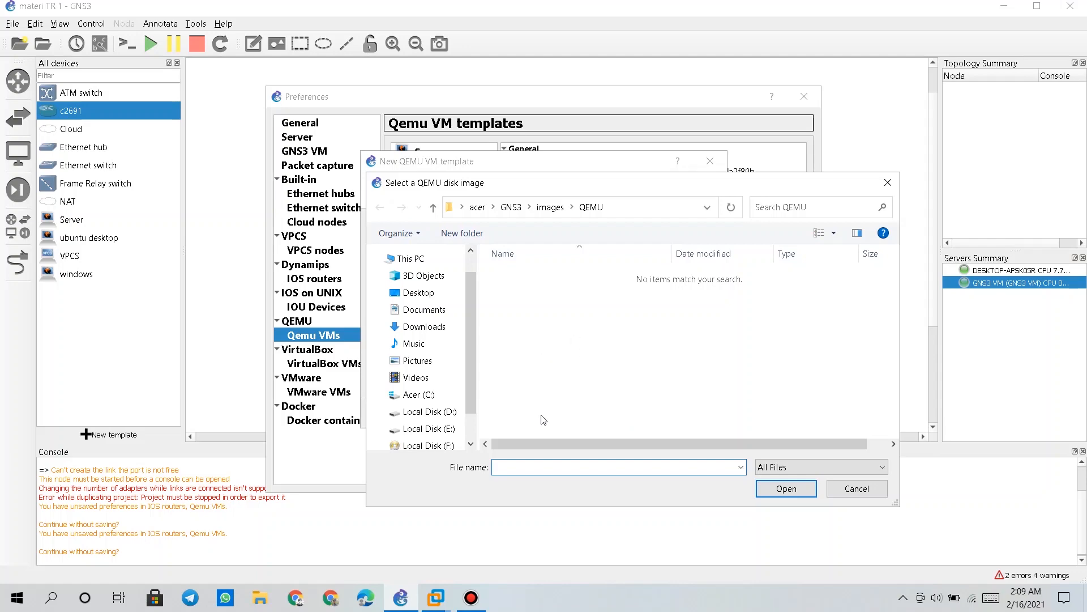
left_click(428, 430)
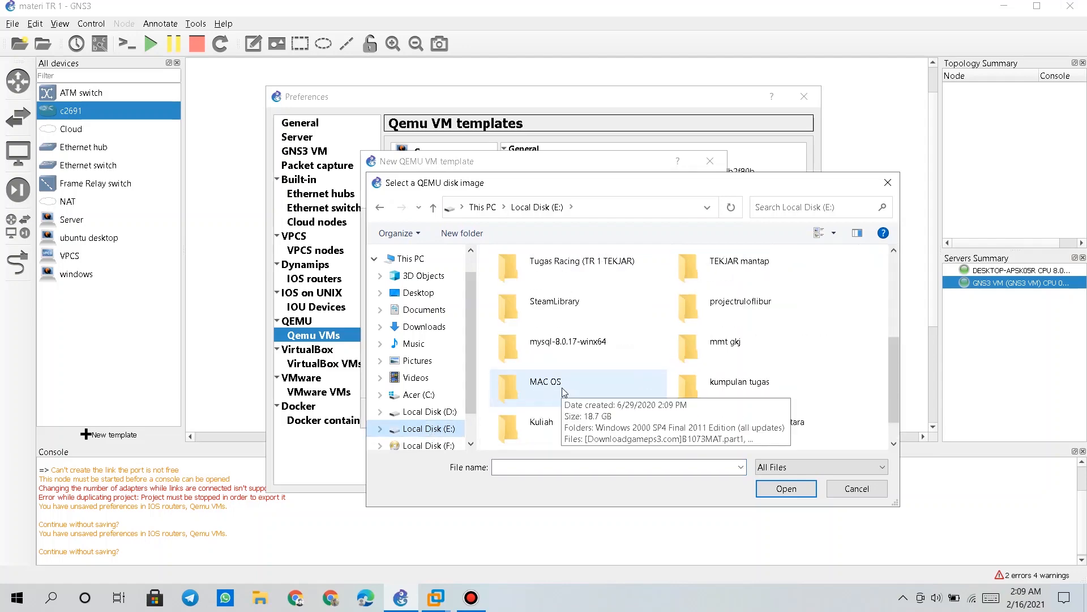
double_click(738, 263)
double_click(541, 359)
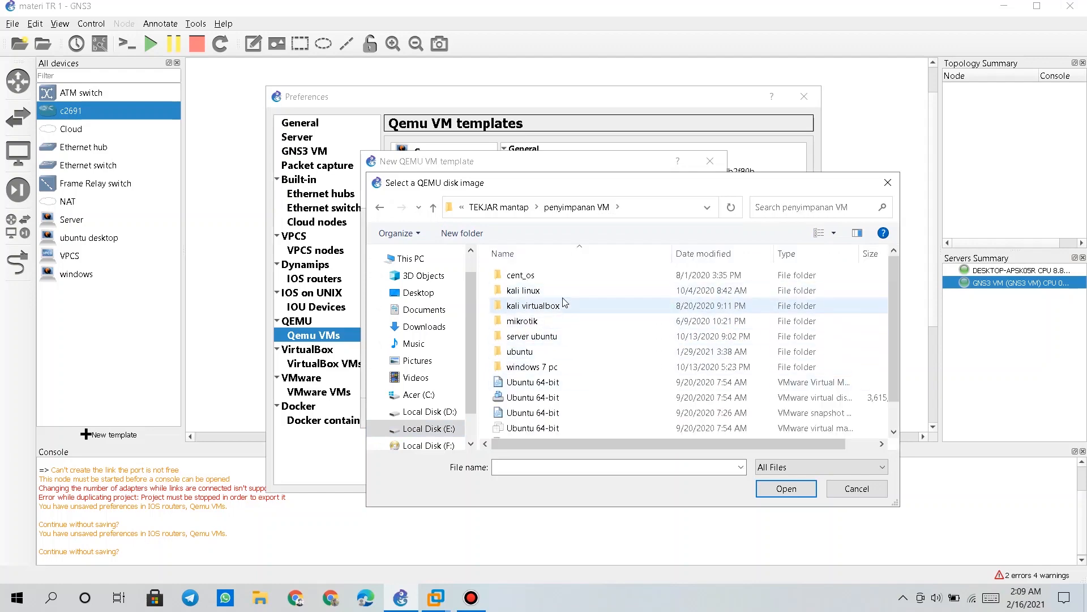
double_click(571, 352)
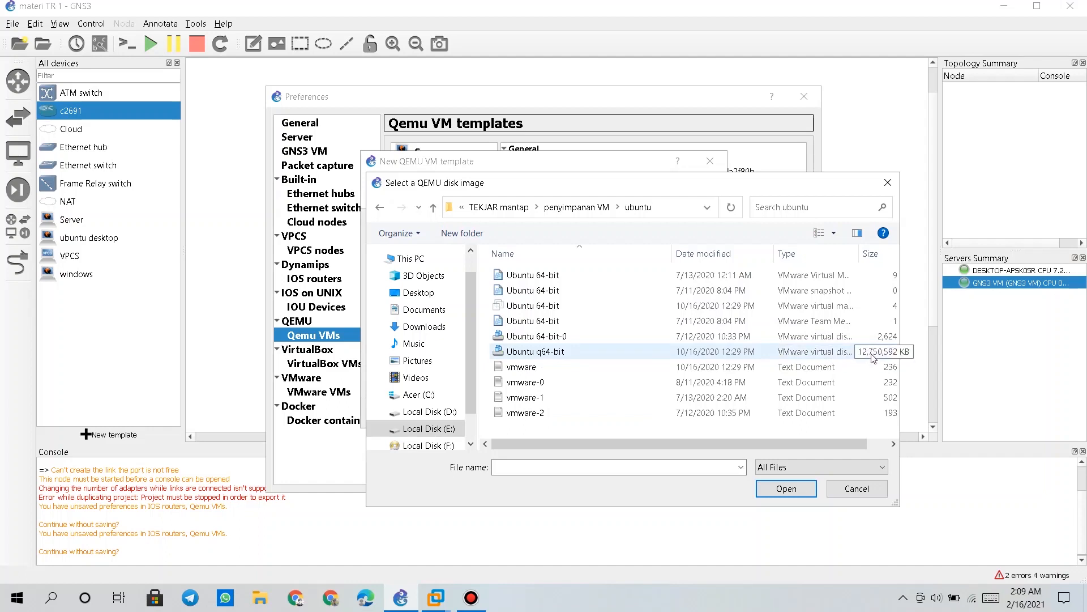
left_click(888, 183)
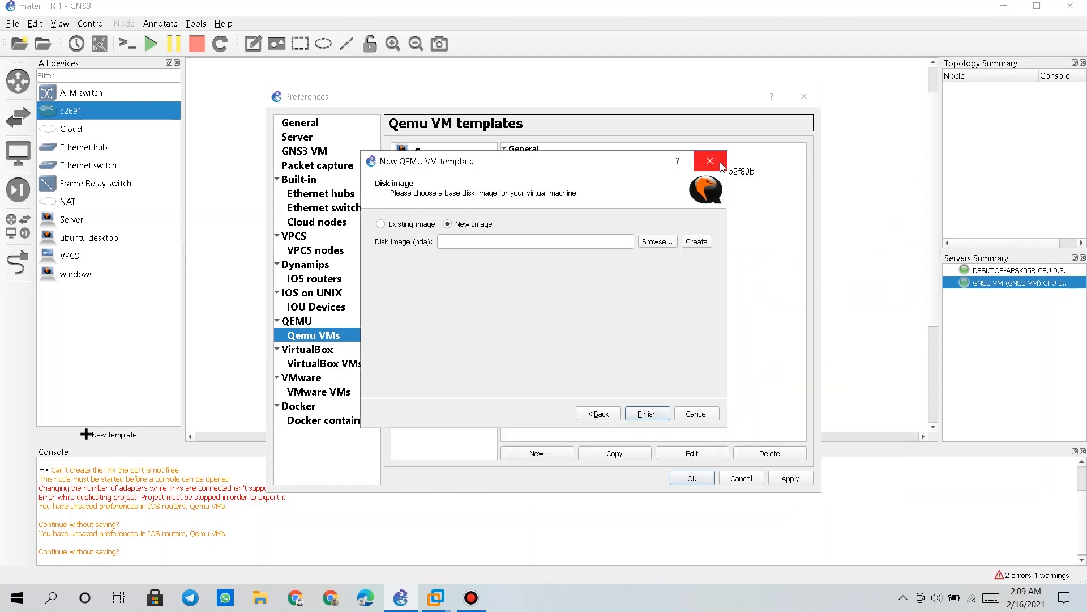
left_click(710, 162)
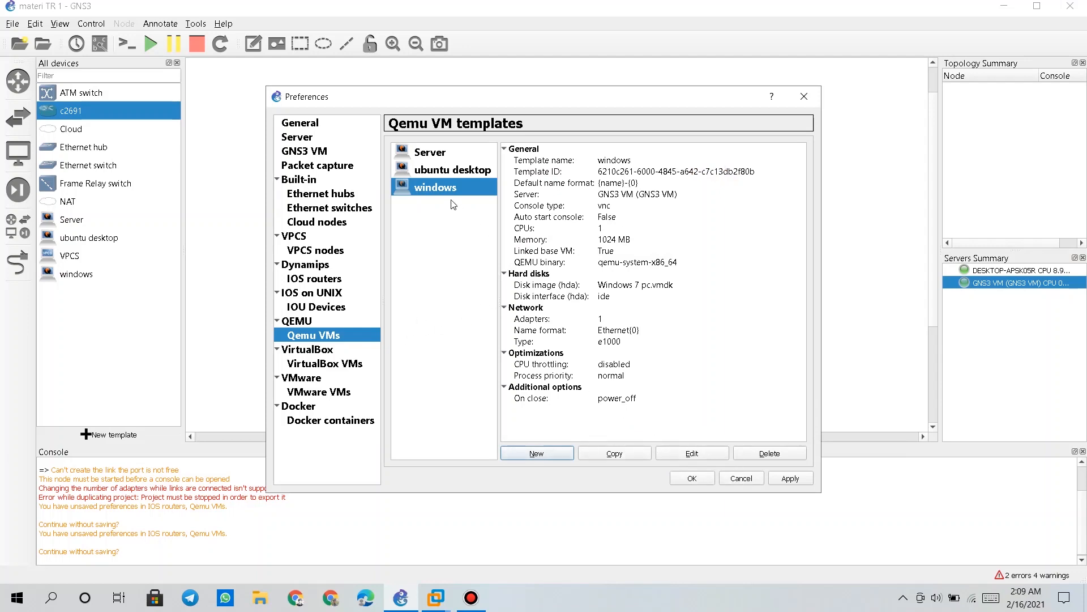
View the ubuntu desktop, Server and windows template details, then bring VMware Workstation forward
left_click(443, 173)
left_click(431, 156)
left_click(437, 186)
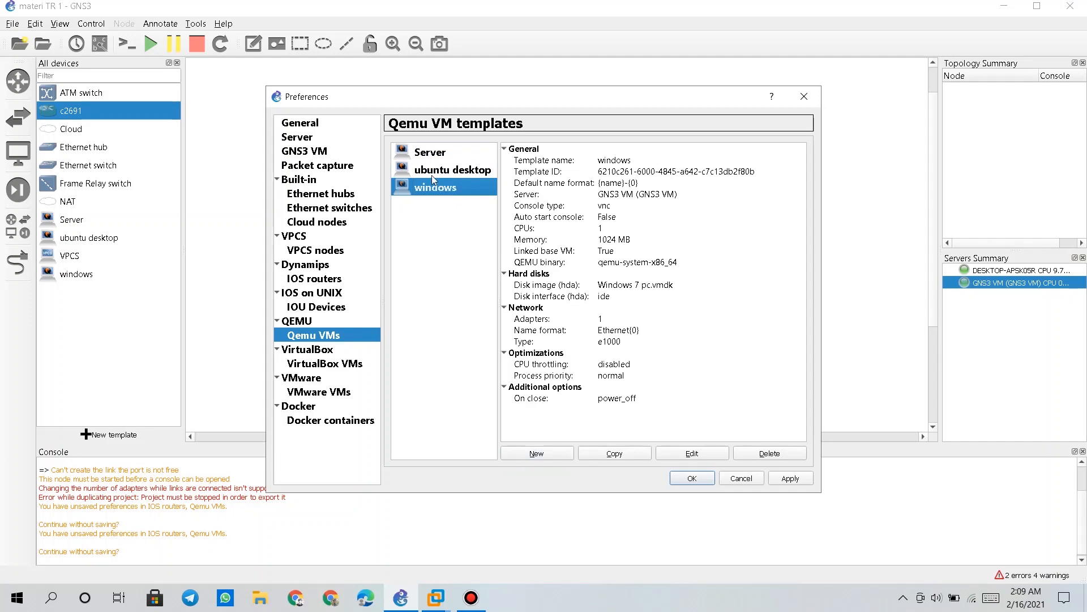
left_click(433, 177)
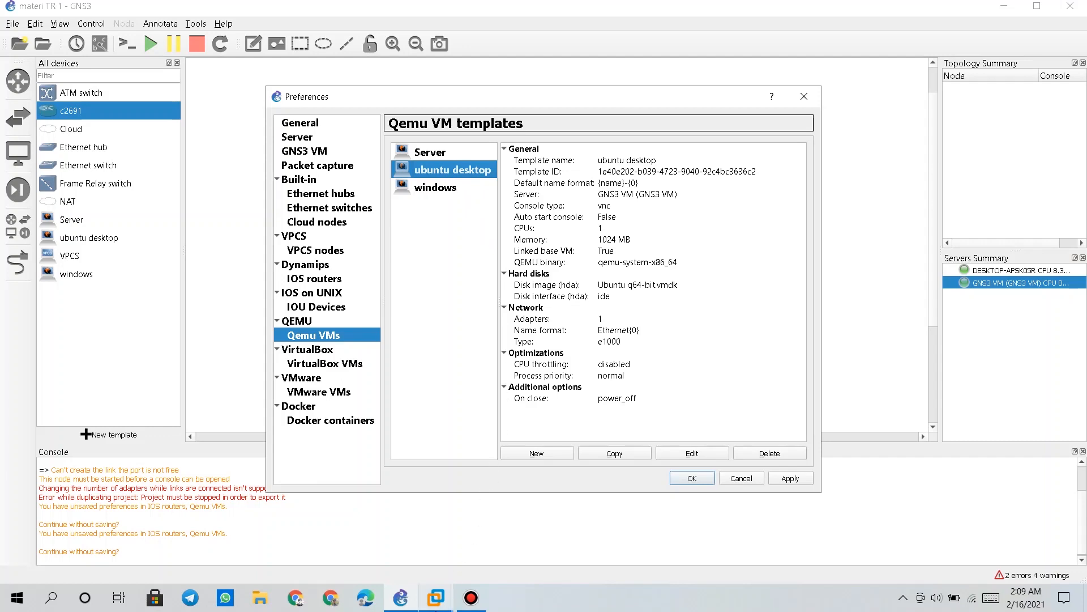
mouse_move(449, 609)
left_click(468, 514)
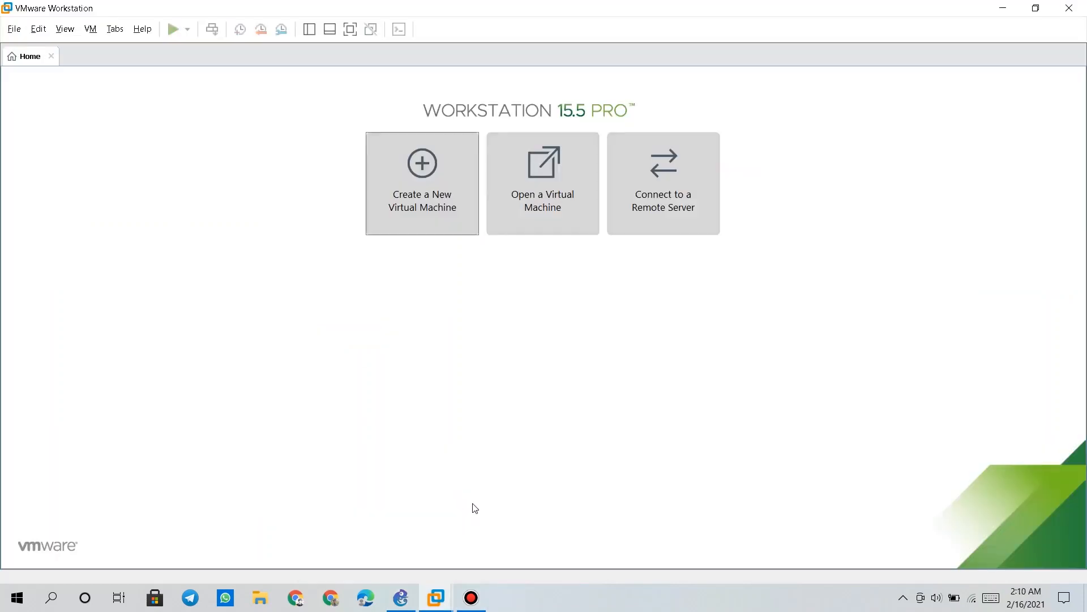
Start a Typical new VM from the detected Ubuntu ISO and enter the Easy Install user name and password
left_click(437, 218)
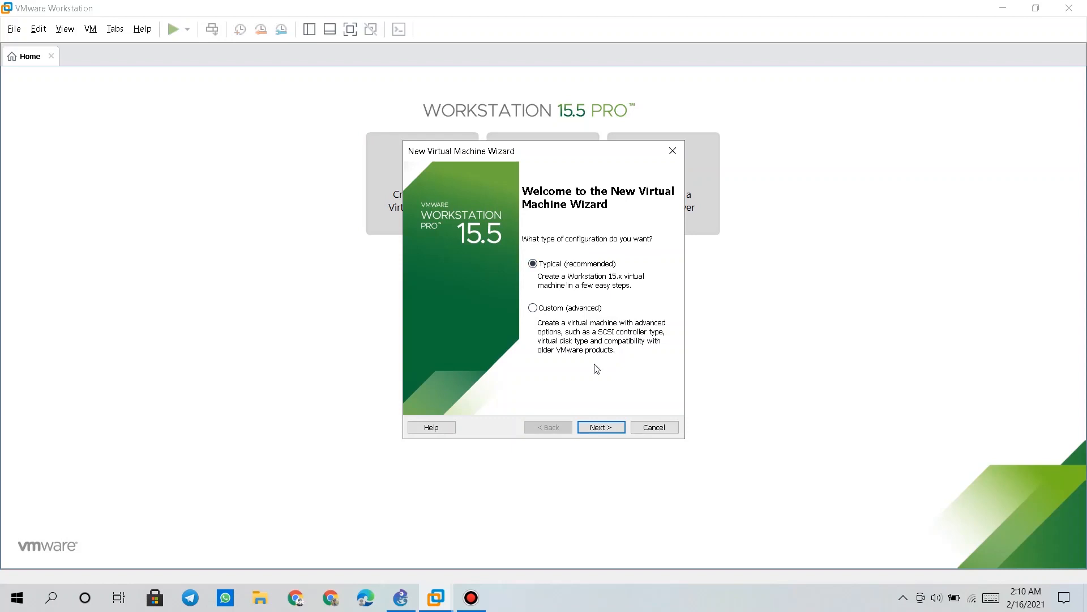
left_click(611, 427)
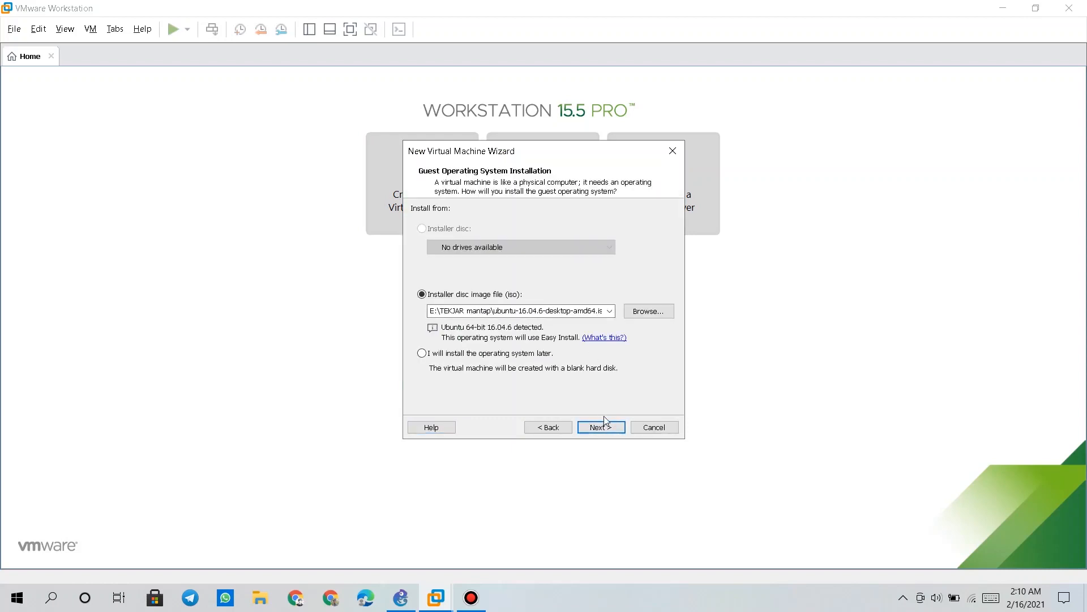
left_click(611, 429)
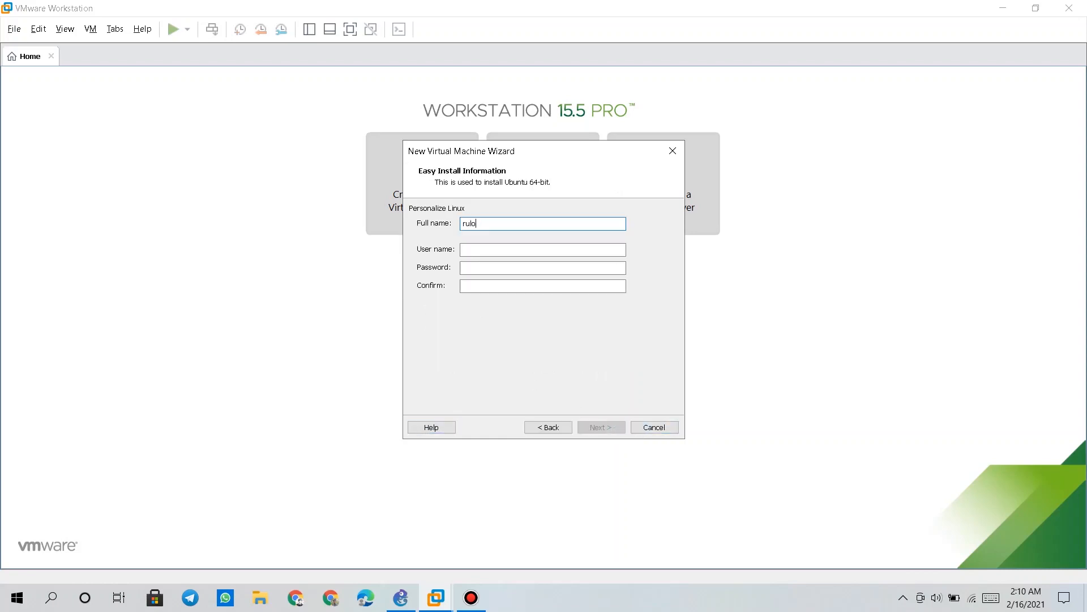
left_click(478, 249)
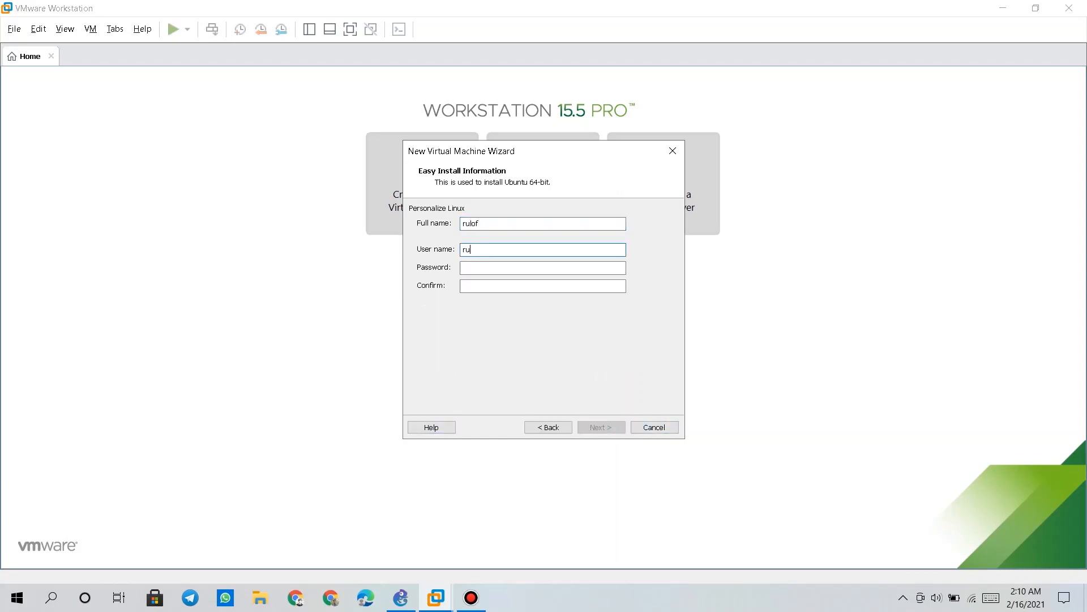
left_click(533, 270)
type("12")
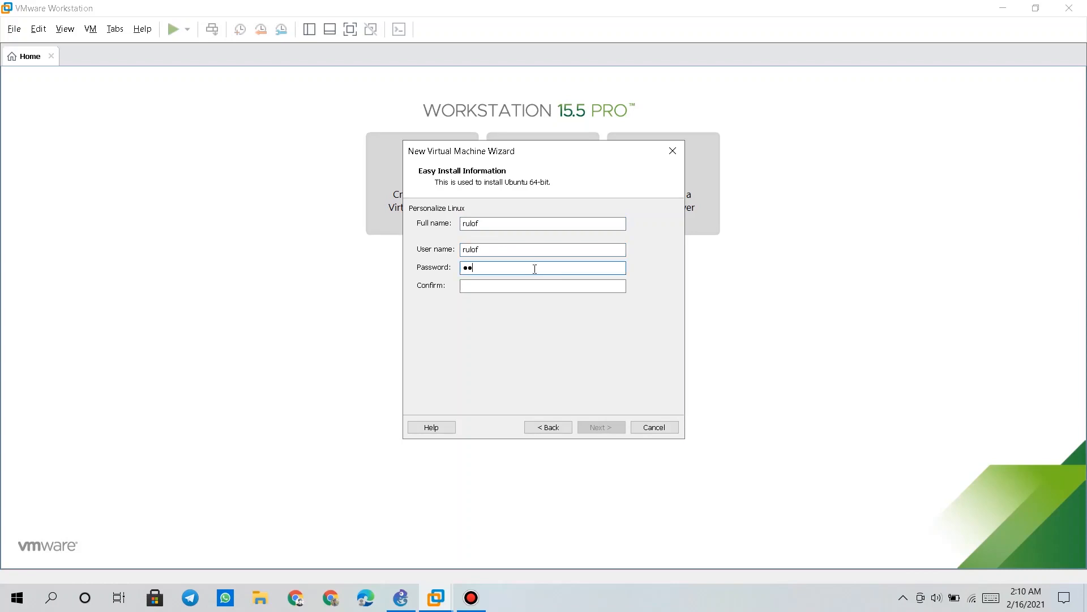
type("3")
left_click(515, 288)
type("123")
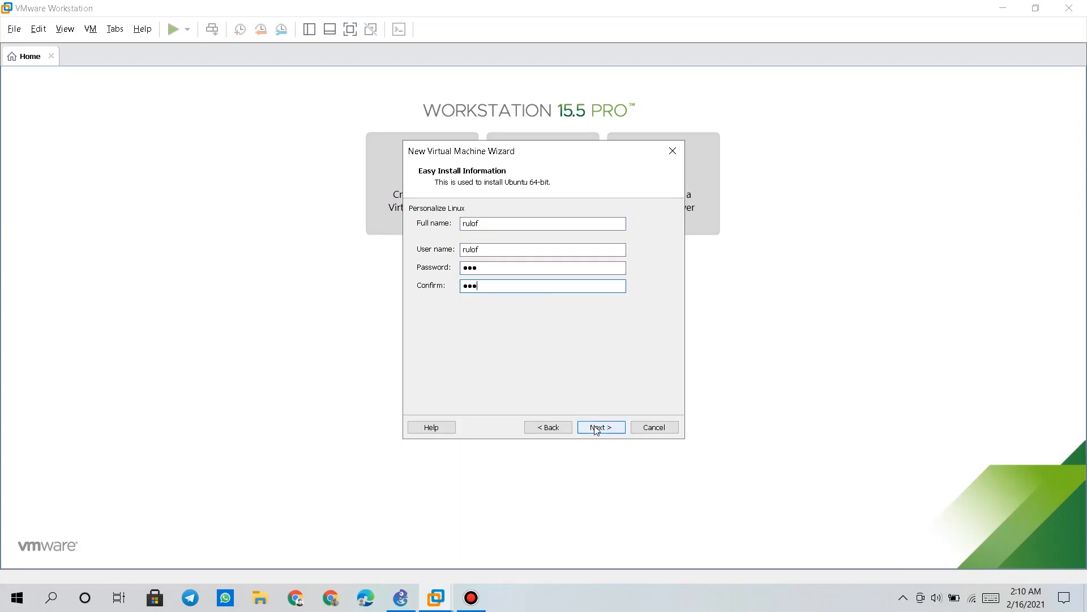
Keep the default VM name and location and store the 20 GB disk as a single file
left_click(597, 427)
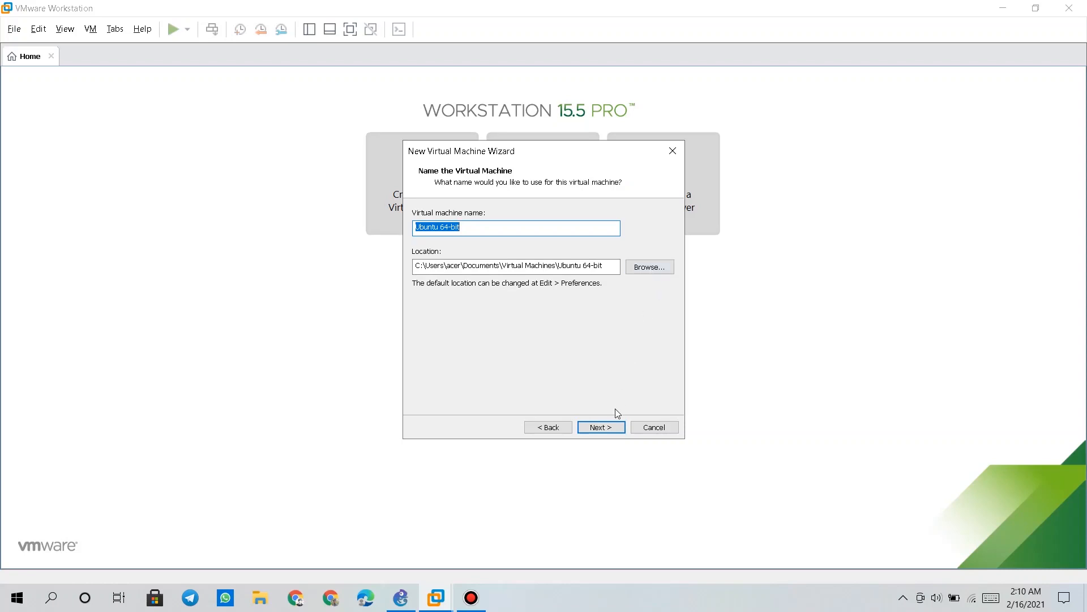
left_click(602, 427)
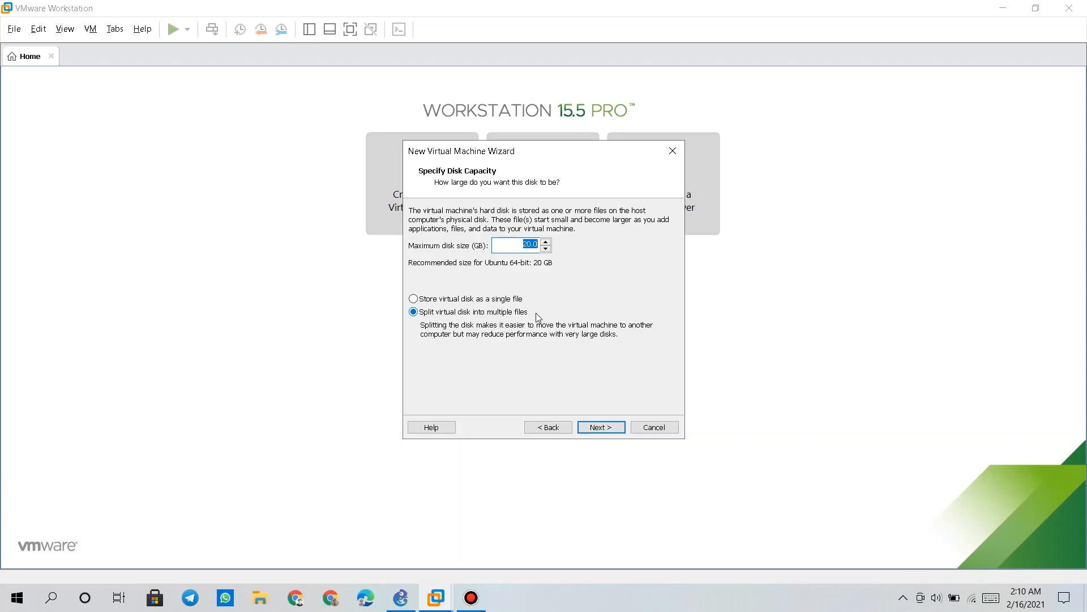
left_click(429, 300)
left_click(613, 424)
Close the VMware wizard and switch back to the GNS3 project window
left_click(673, 151)
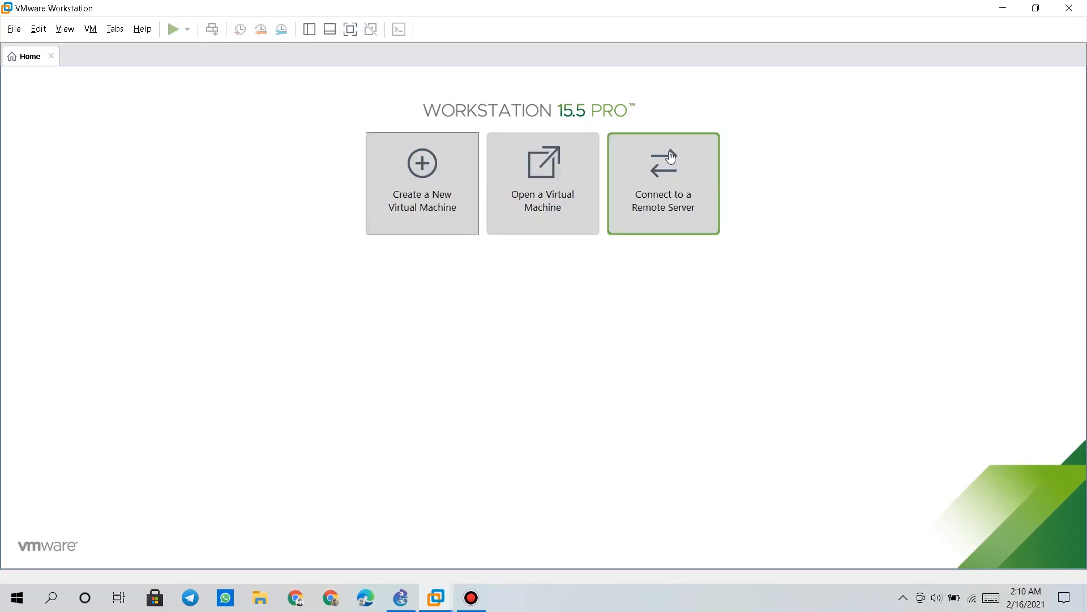
left_click(415, 599)
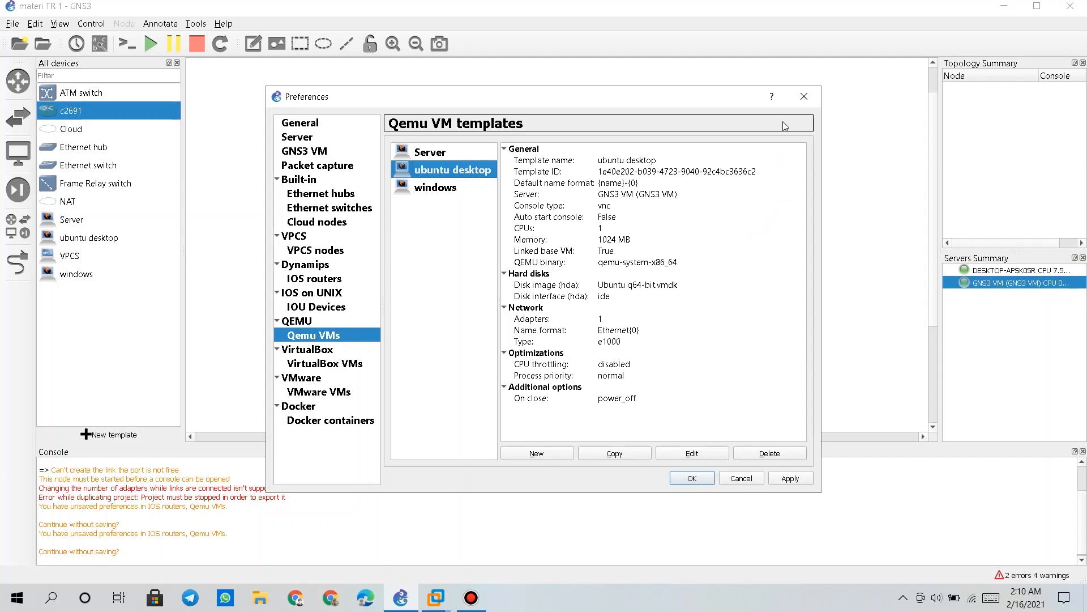
Discard the preference changes and place c2691 routers R1 and R2 side by side
left_click(798, 107)
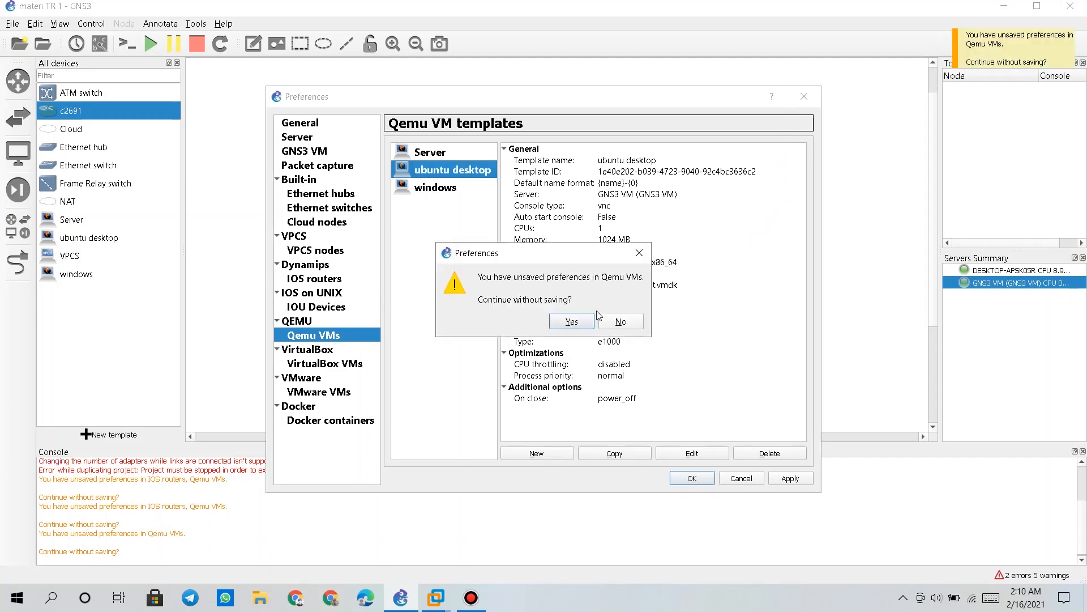
left_click(589, 318)
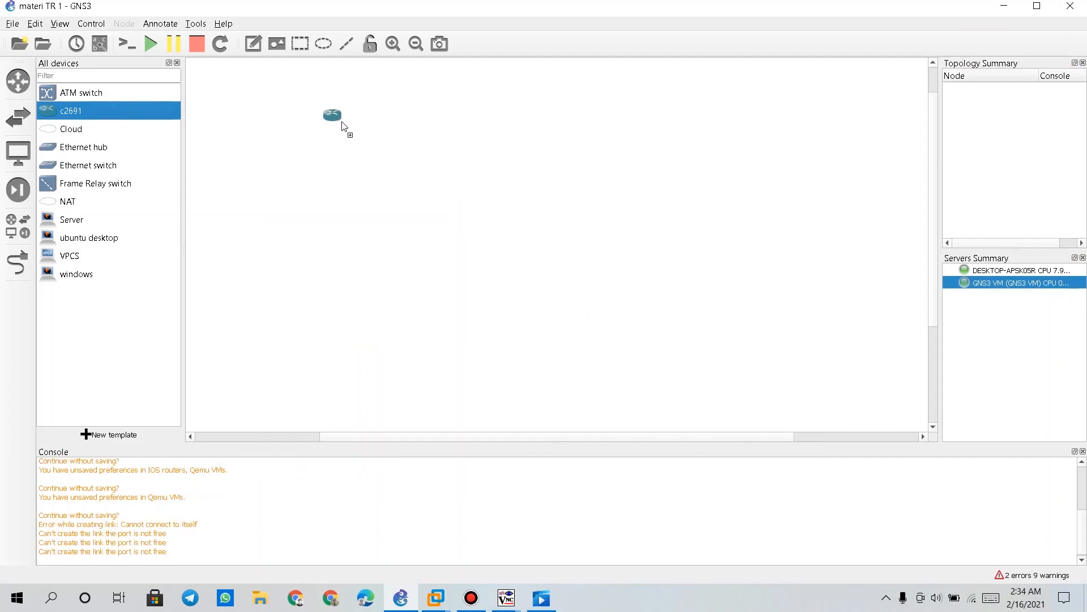
left_click_drag(343, 125, 381, 137)
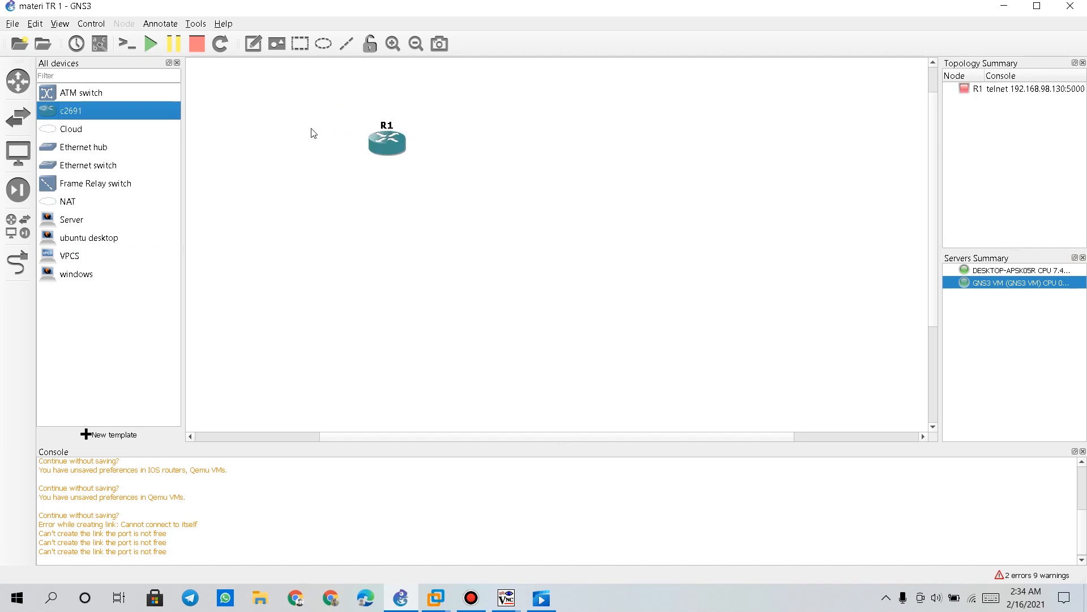
left_click_drag(134, 110, 702, 151)
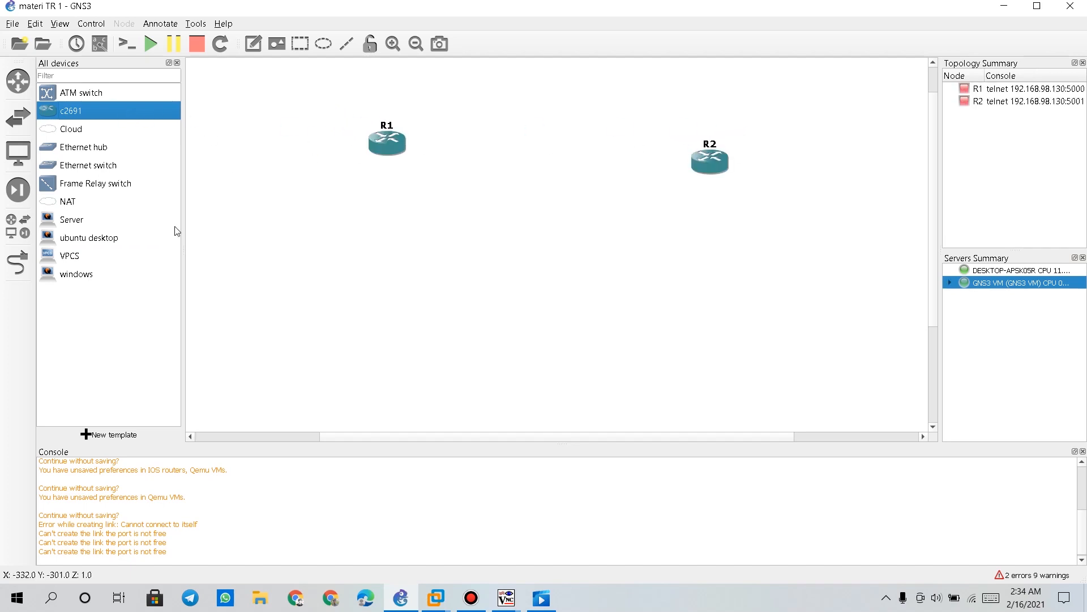
Add Ethernet switches Switch1 and Switch2 on the GNS3 VM below R1 and R2
left_click(99, 154)
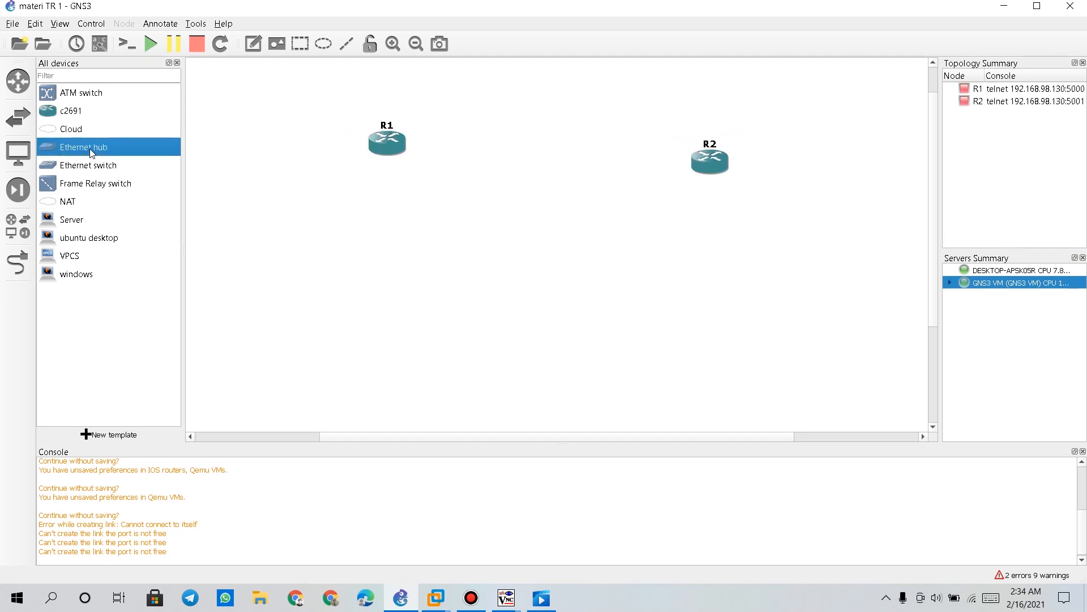
left_click_drag(103, 166, 373, 224)
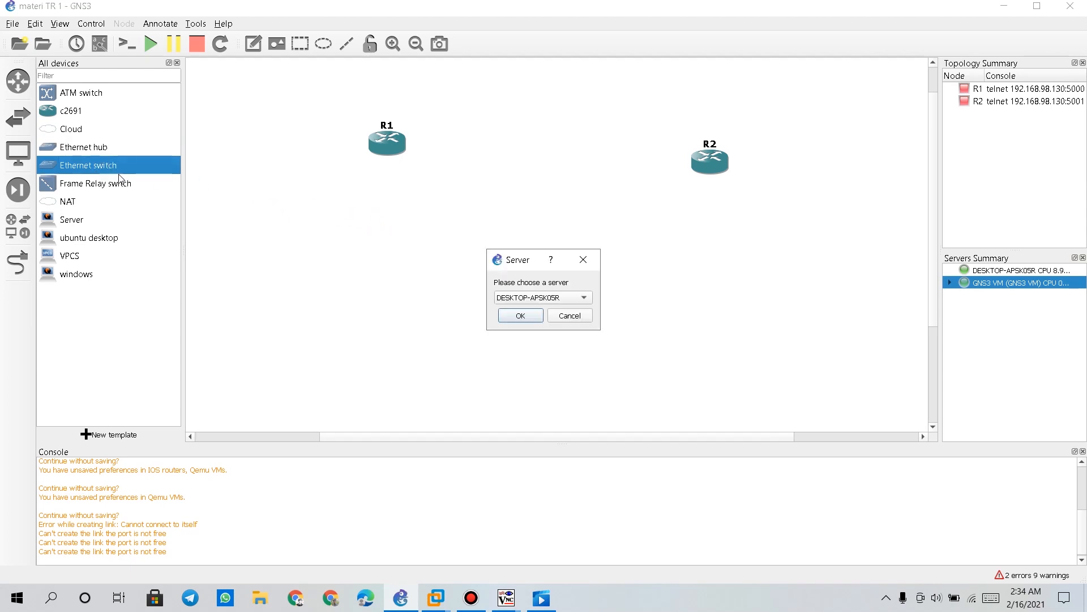
left_click(518, 299)
left_click(528, 313)
left_click(529, 319)
left_click_drag(113, 164, 720, 248)
left_click(583, 298)
left_click(518, 312)
left_click(521, 320)
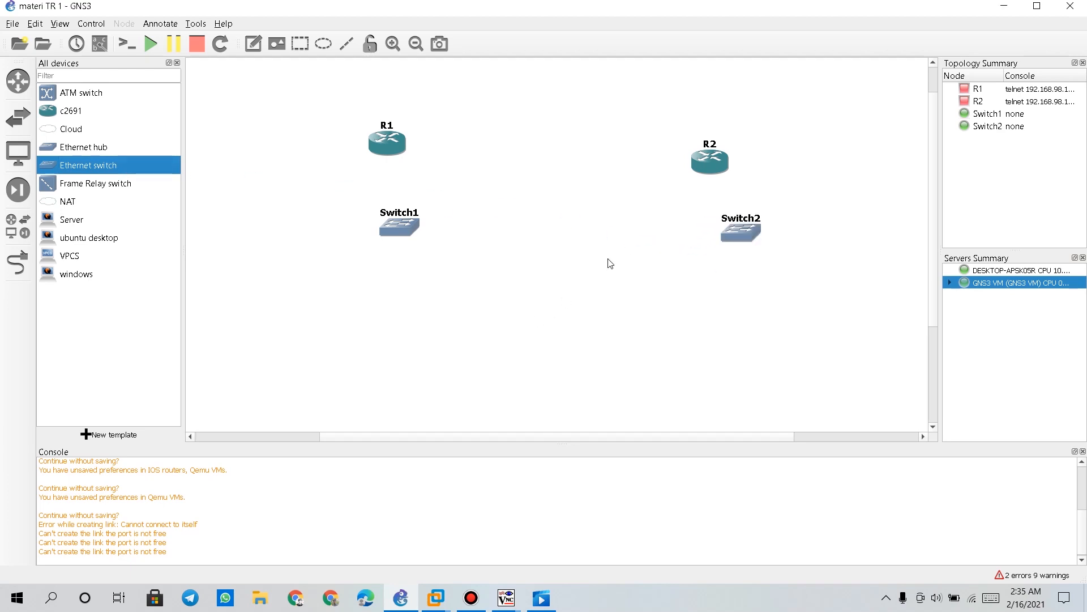
Add Server-1 below Switch1 and ubuntudesktop-1 below Switch2, then spread the switches apart
left_click_drag(409, 230, 377, 230)
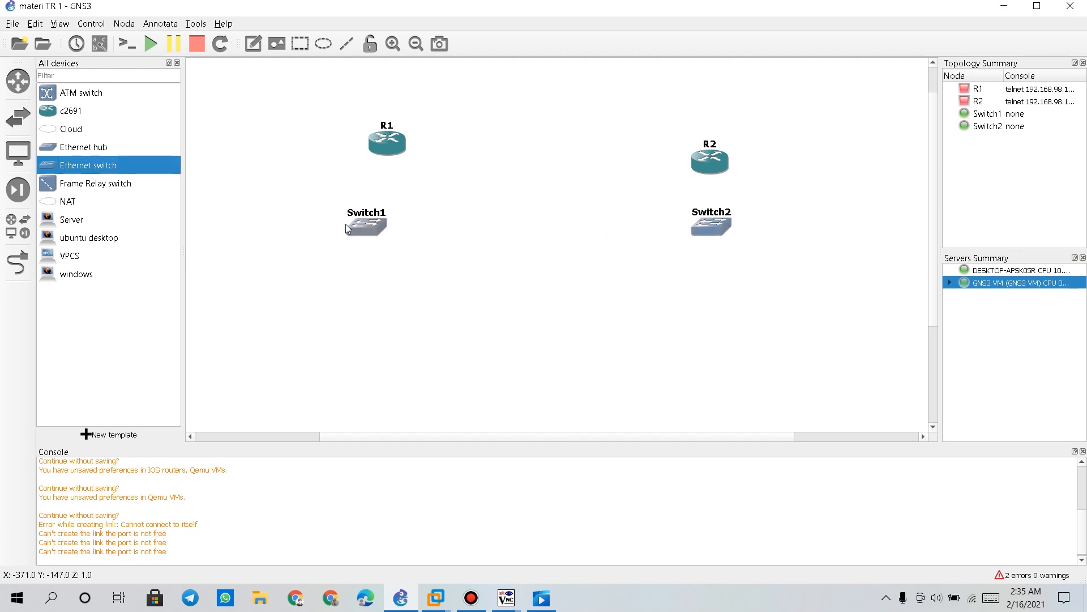
left_click_drag(90, 222, 363, 337)
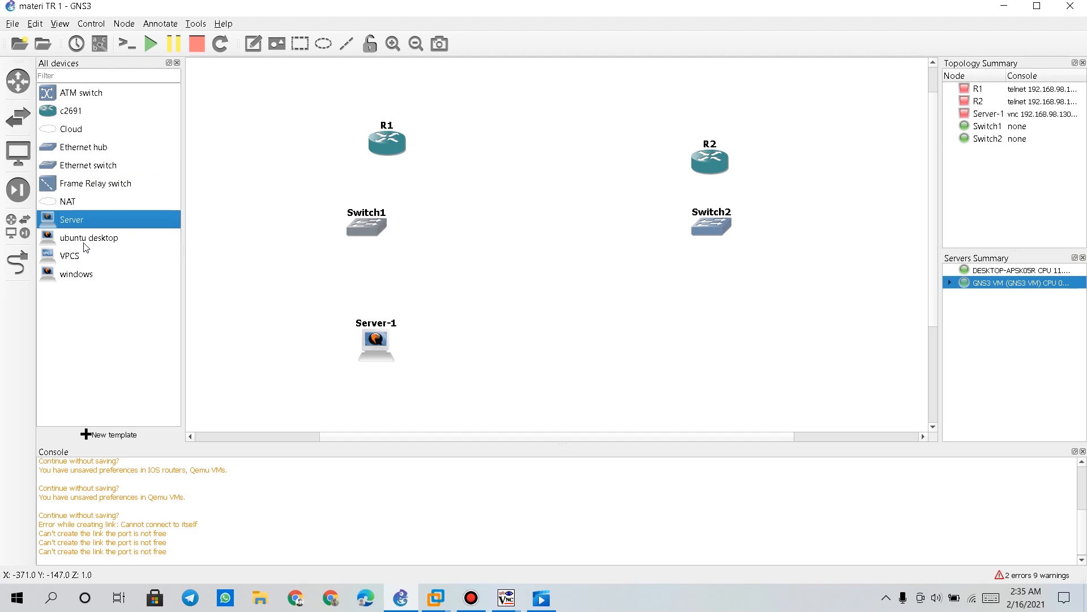
left_click_drag(87, 238, 719, 325)
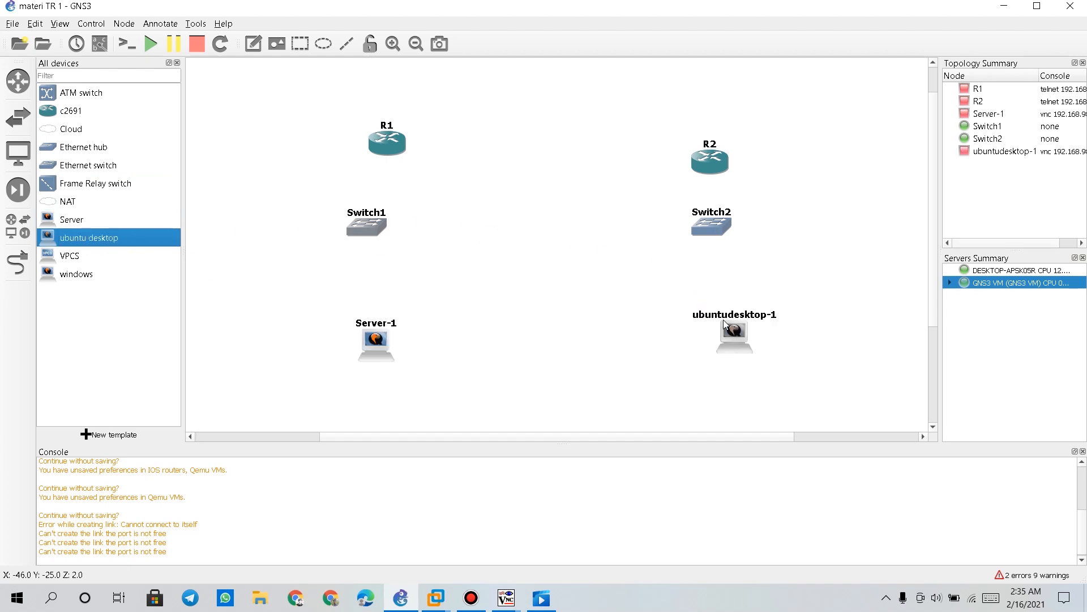
left_click_drag(356, 335, 356, 329)
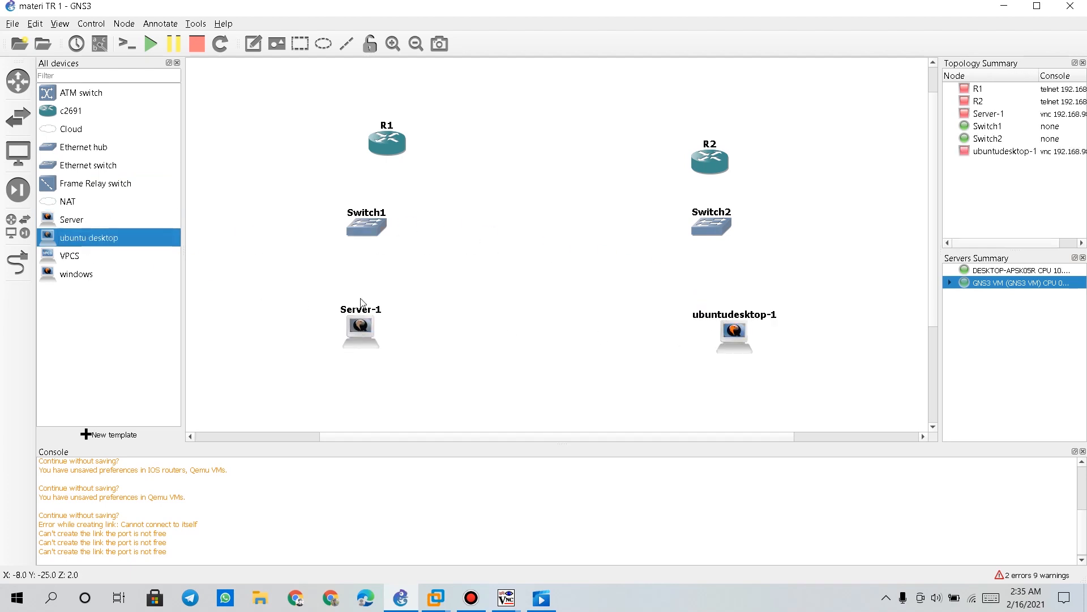
left_click_drag(365, 230, 283, 228)
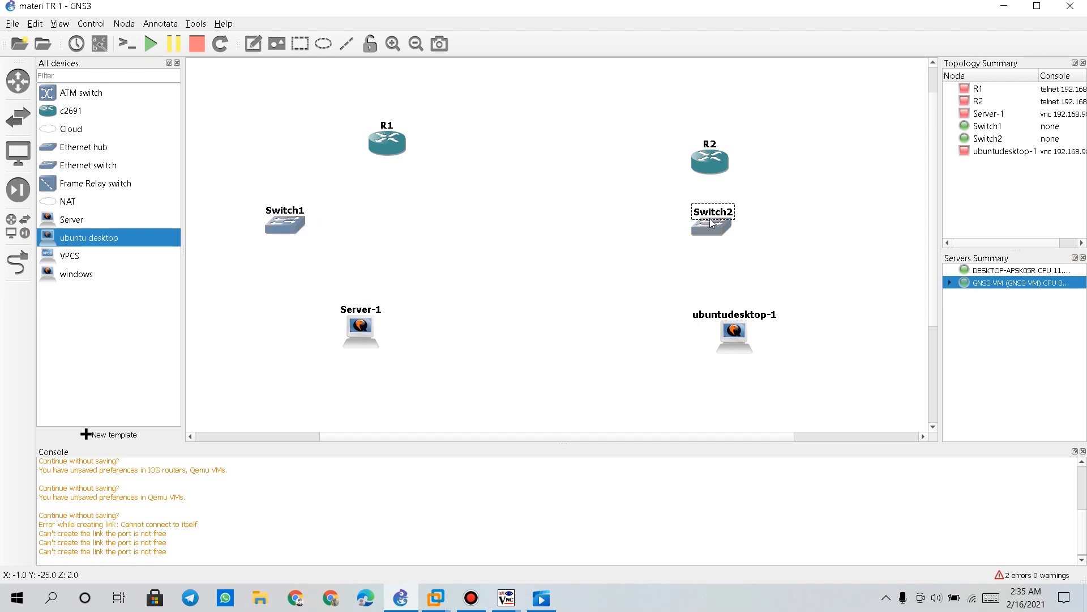
left_click_drag(711, 213, 807, 229)
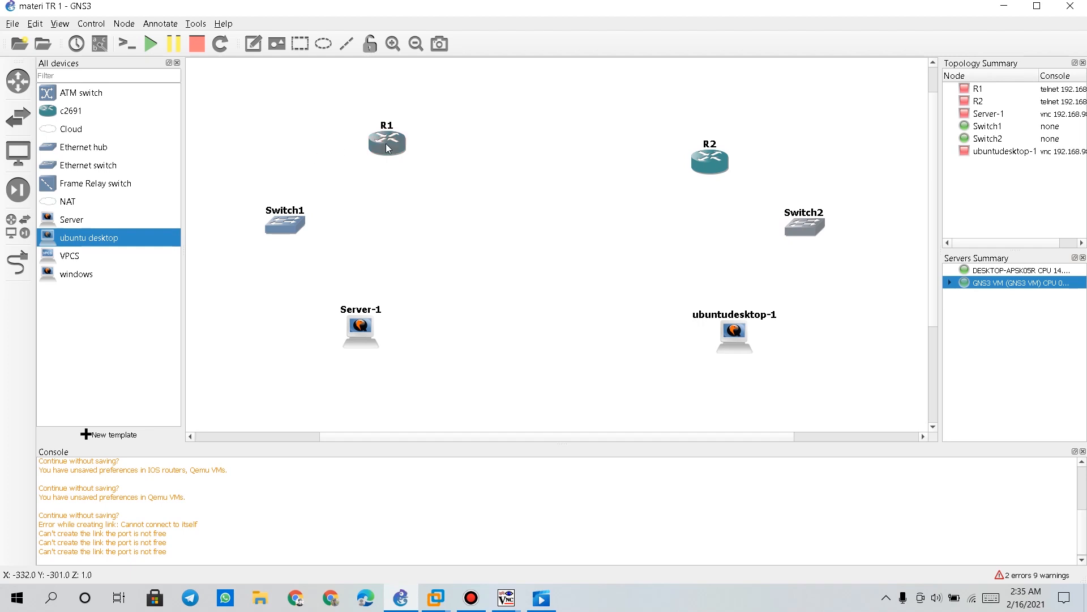
Fit router R1 with a WIC-1T serial module in slot wic 0
right_click(386, 144)
left_click(396, 150)
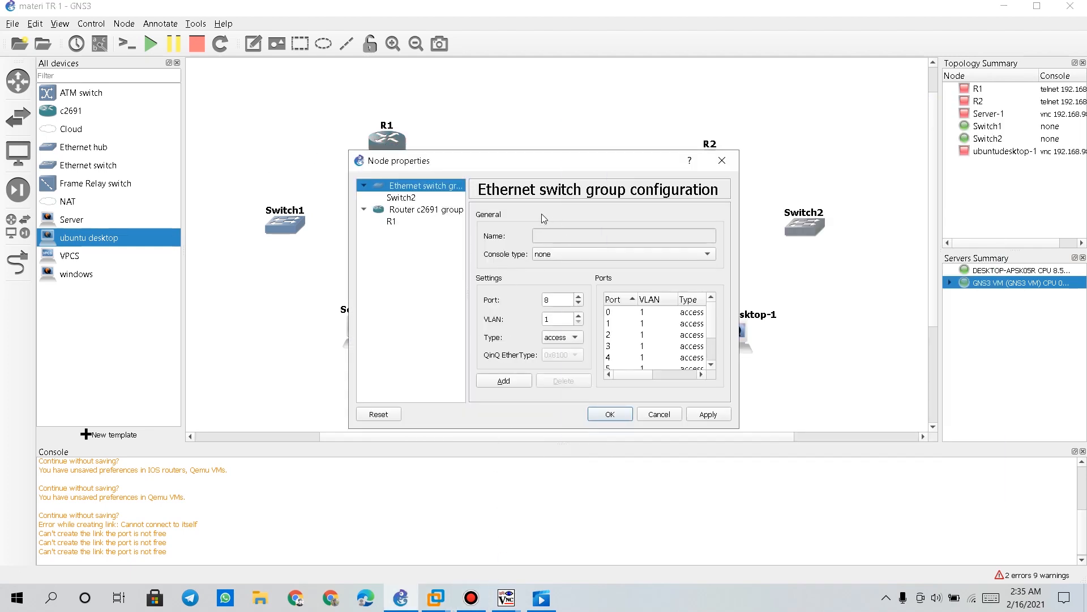
left_click(722, 160)
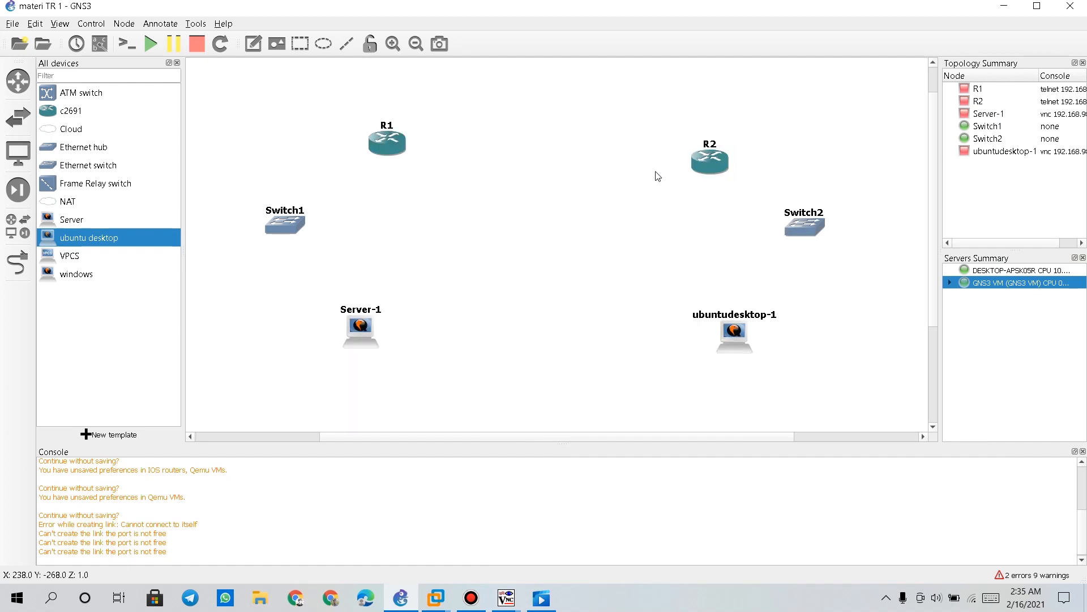
right_click(375, 137)
left_click(416, 151)
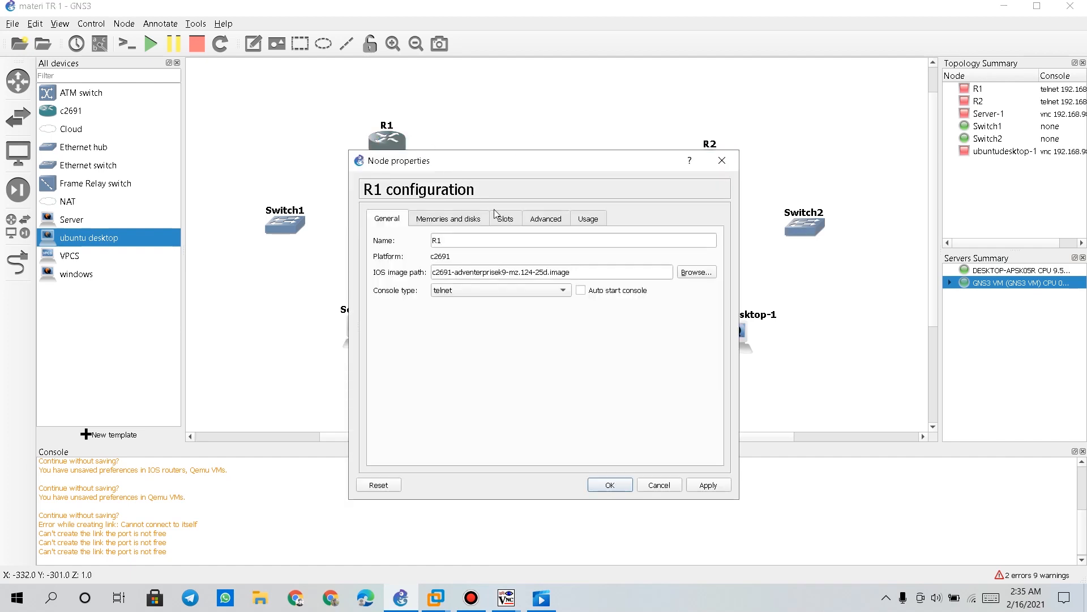
left_click(513, 219)
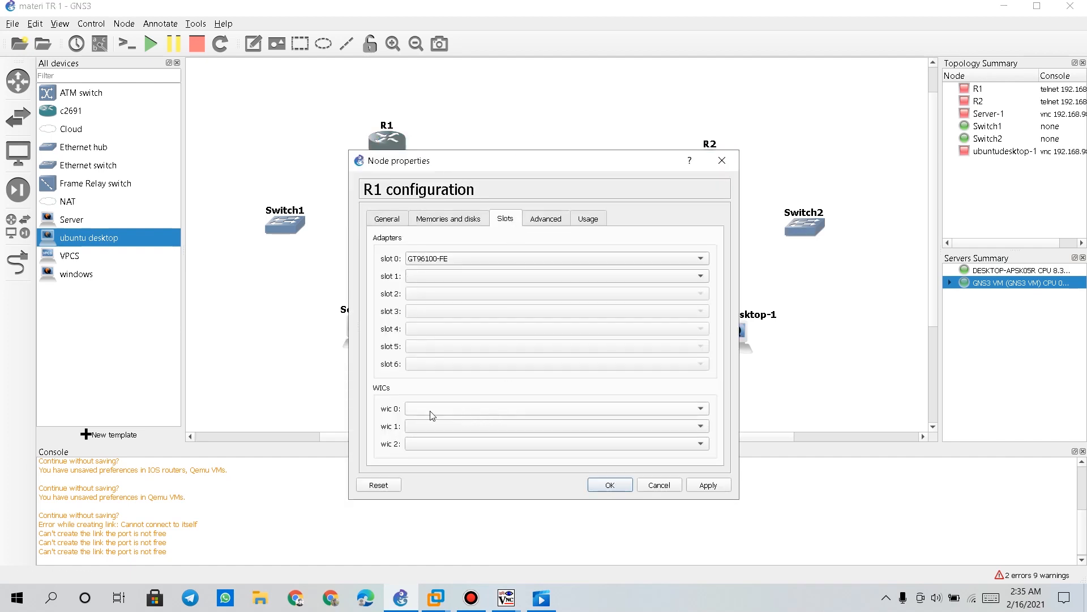
left_click(445, 410)
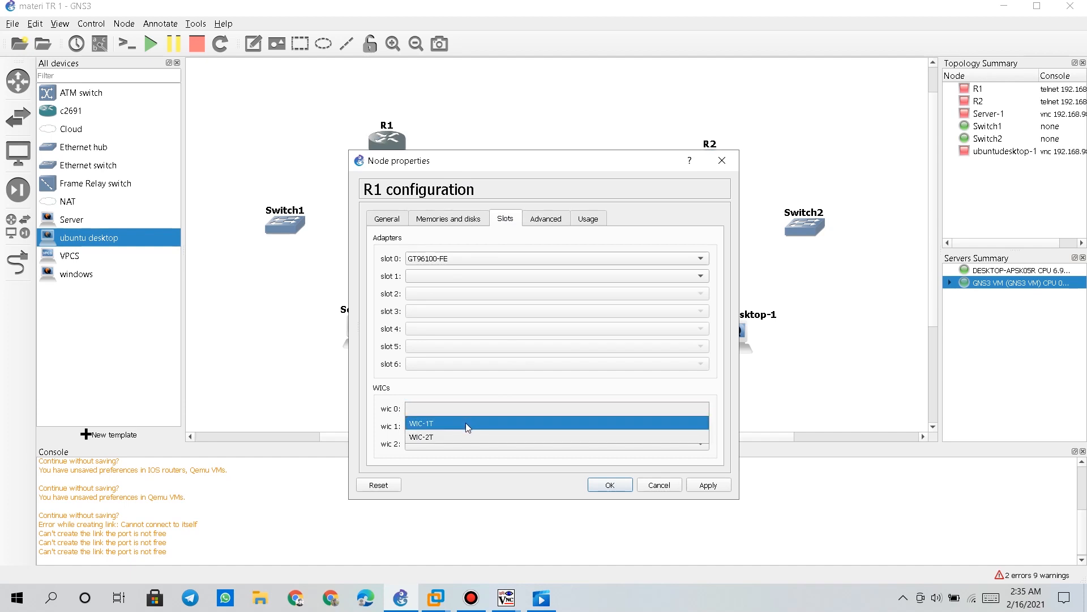
left_click(465, 423)
left_click(717, 487)
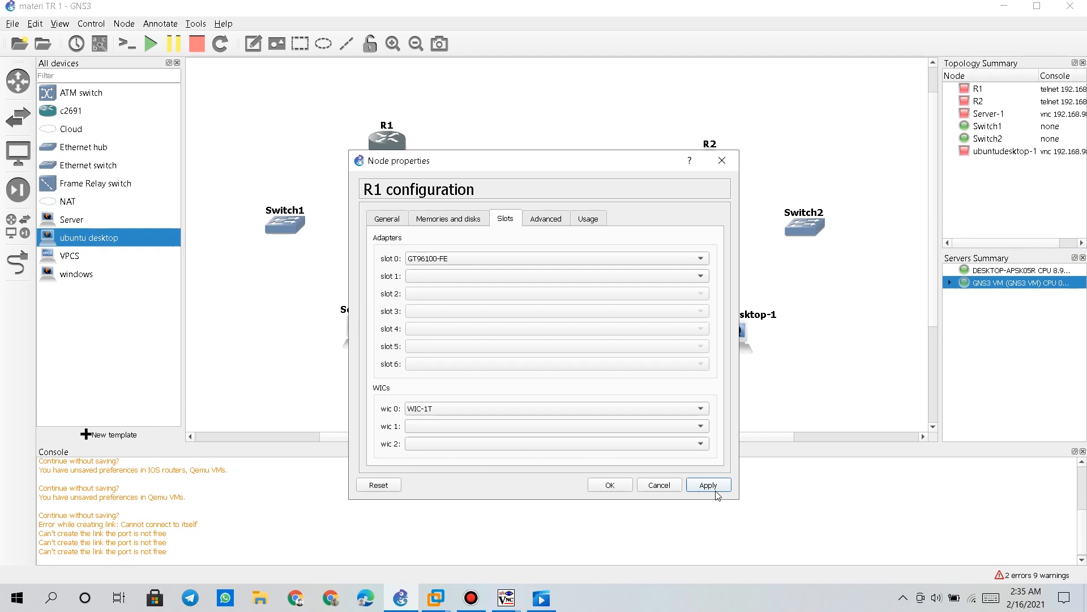
left_click(609, 486)
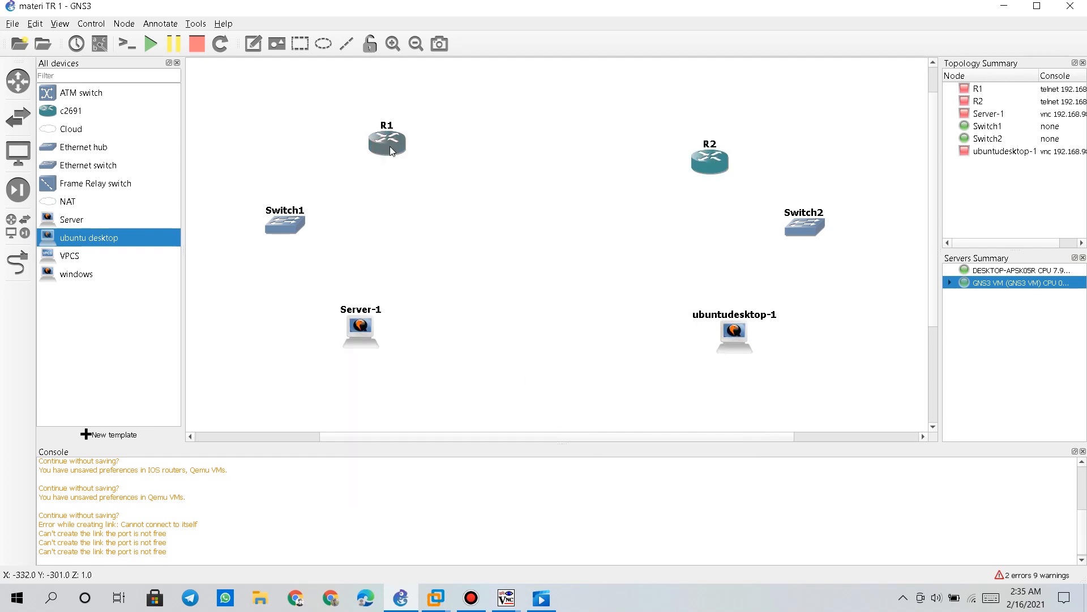
Attempt a link from R1, abandon it since R2 lacks a serial port, and nudge R2 upward
mouse_move(390, 146)
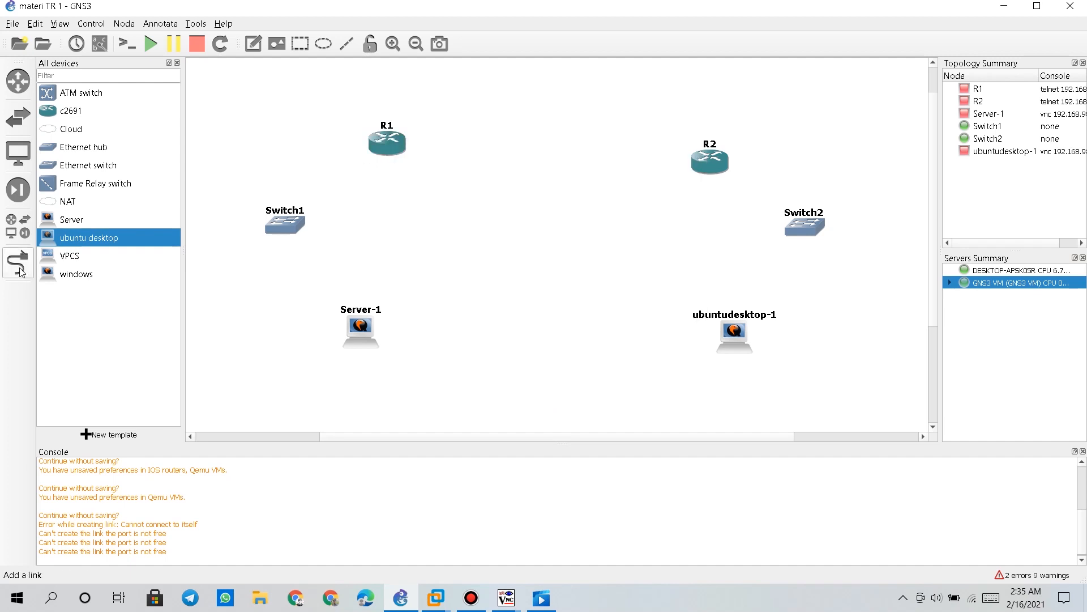
left_click(18, 262)
left_click(388, 151)
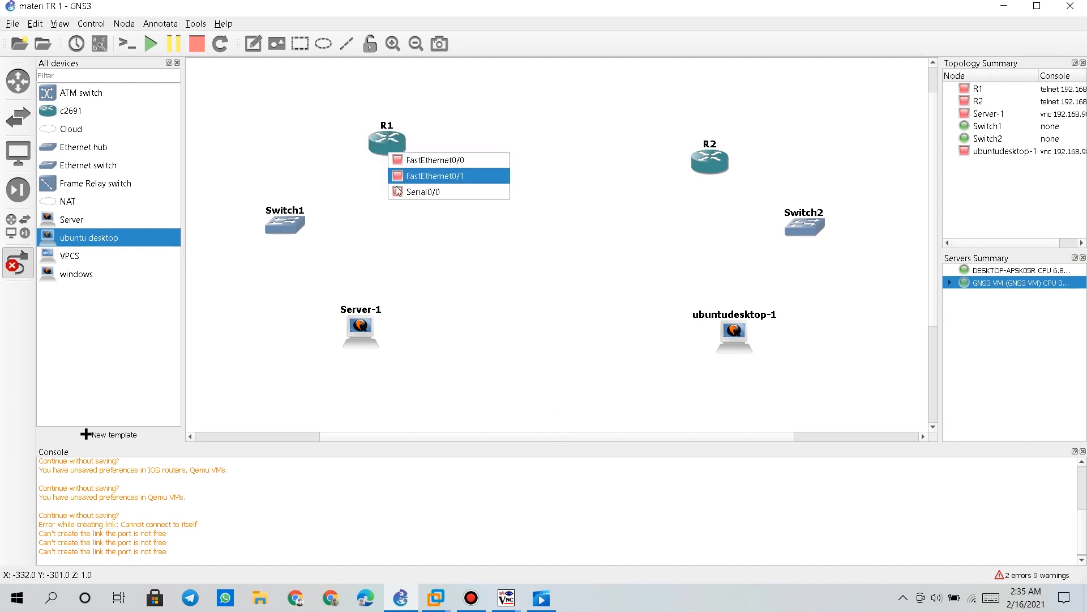
left_click(14, 270)
left_click(14, 268)
left_click(721, 168)
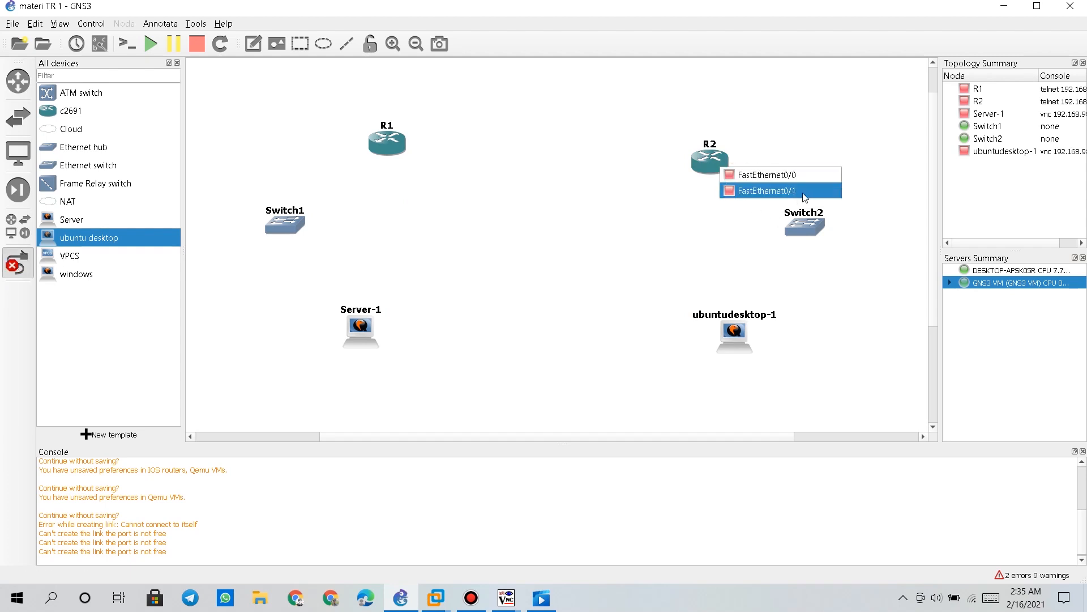
left_click(19, 263)
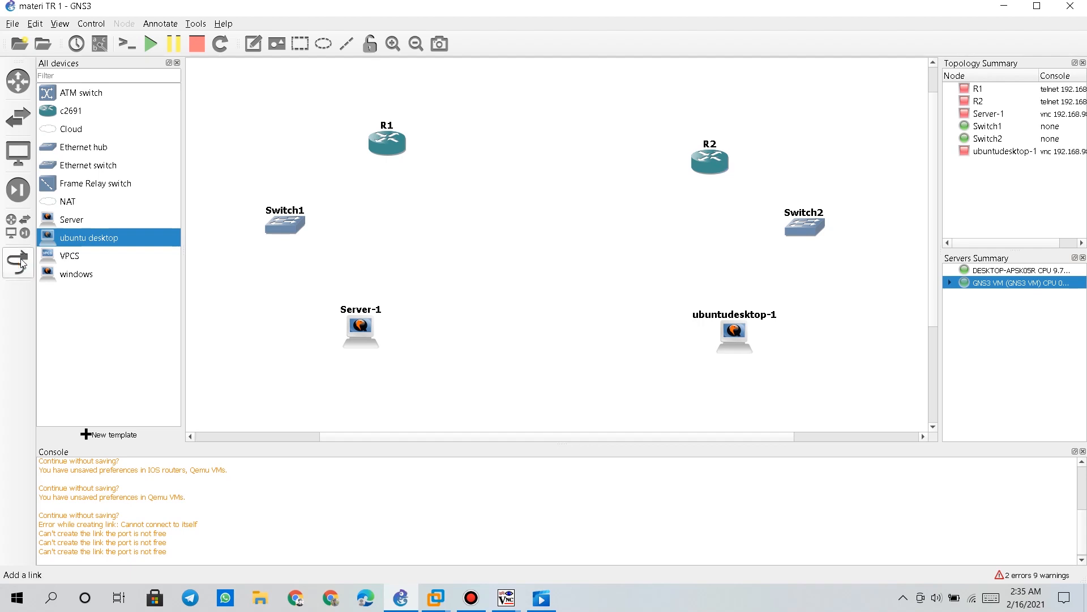
left_click_drag(698, 164, 700, 151)
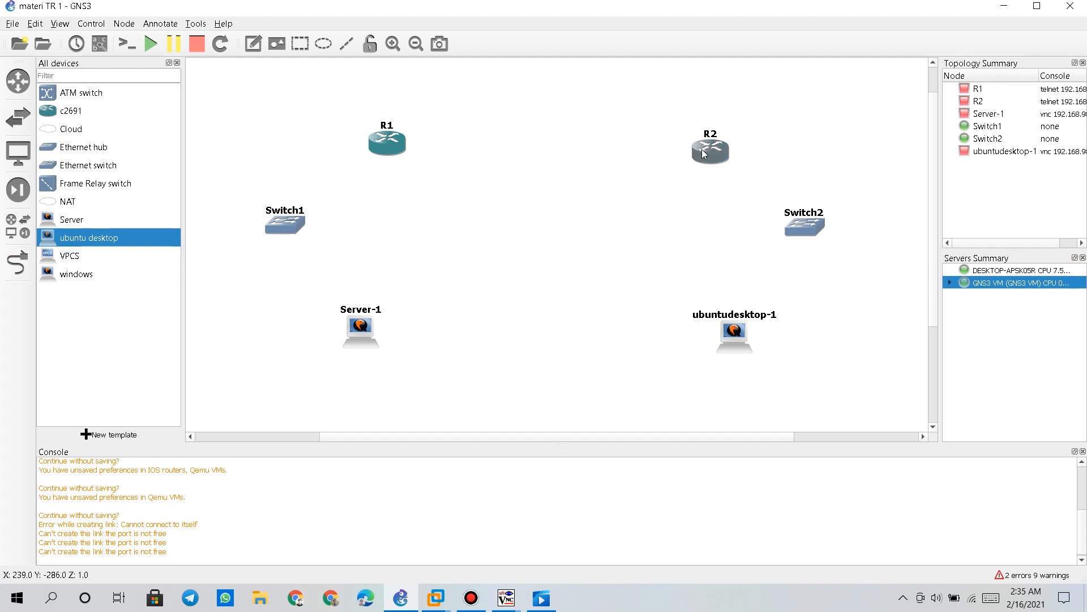
Fit router R2 with a WIC-1T serial module in slot wic 0
right_click(700, 151)
left_click(712, 159)
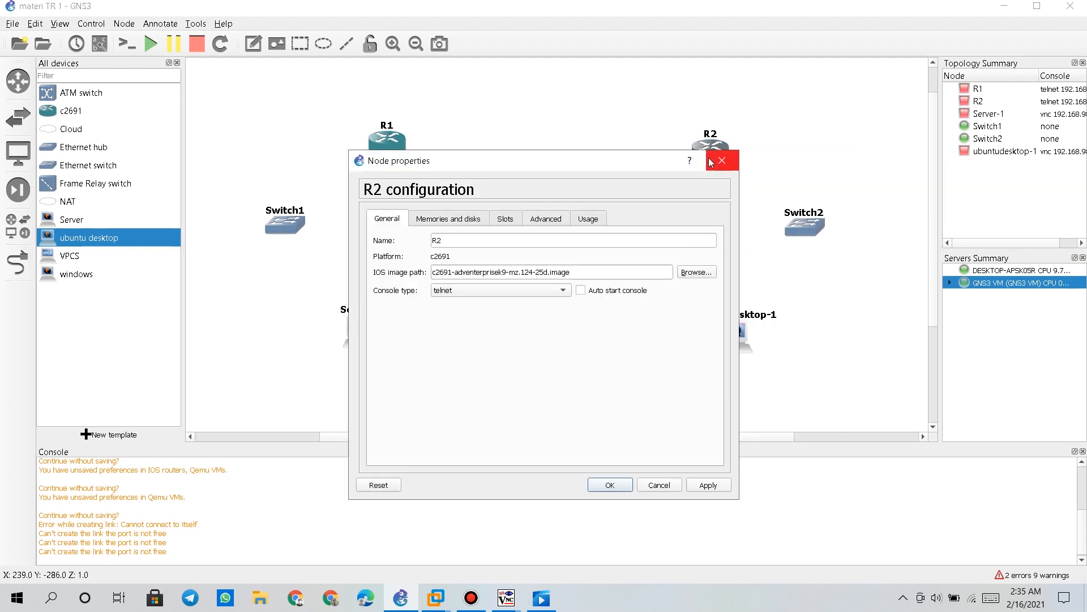
left_click(513, 218)
left_click(495, 418)
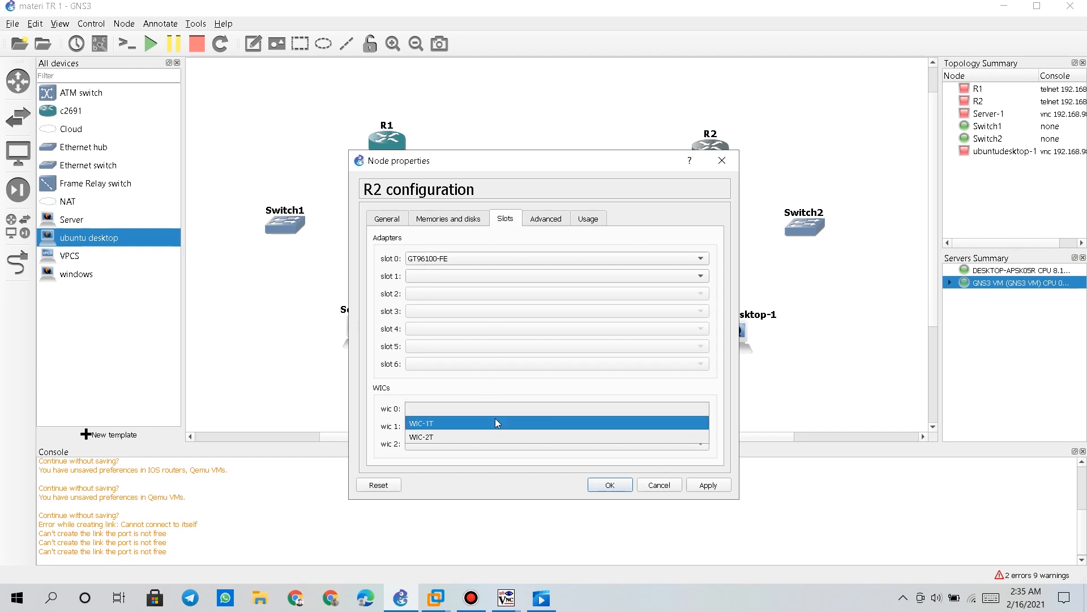
left_click(495, 419)
left_click(708, 487)
left_click(621, 489)
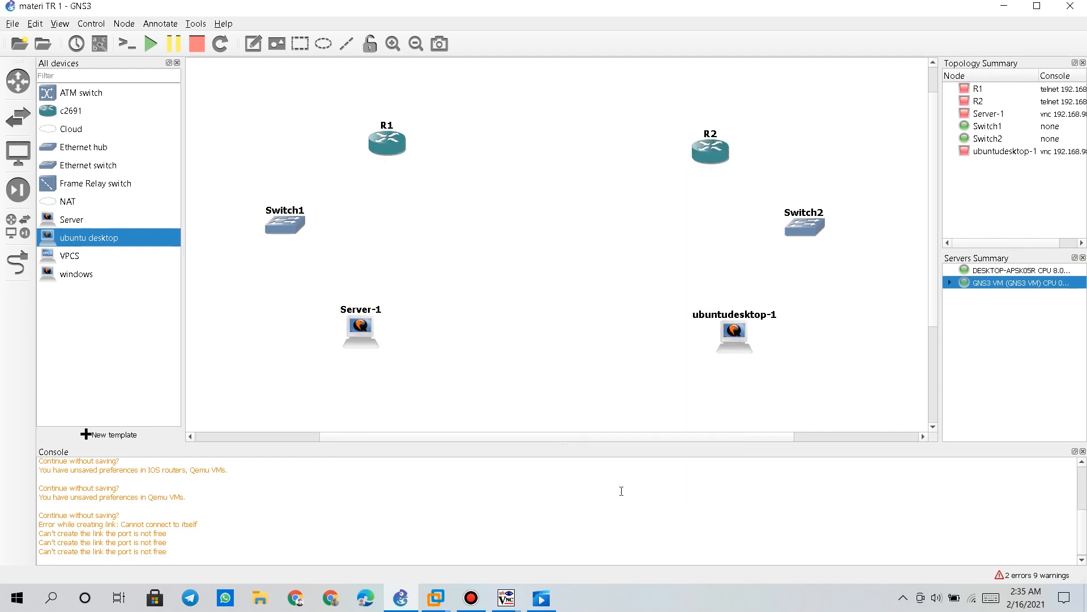
Link R1 Serial0/0 to R2 Serial0/0
left_click(17, 262)
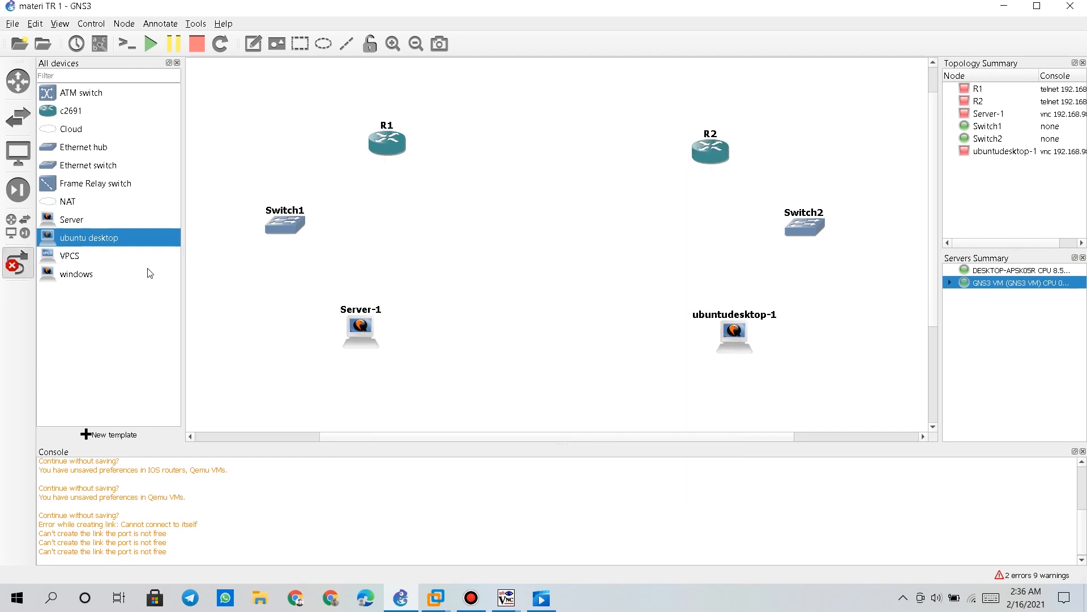
left_click(389, 146)
left_click(416, 181)
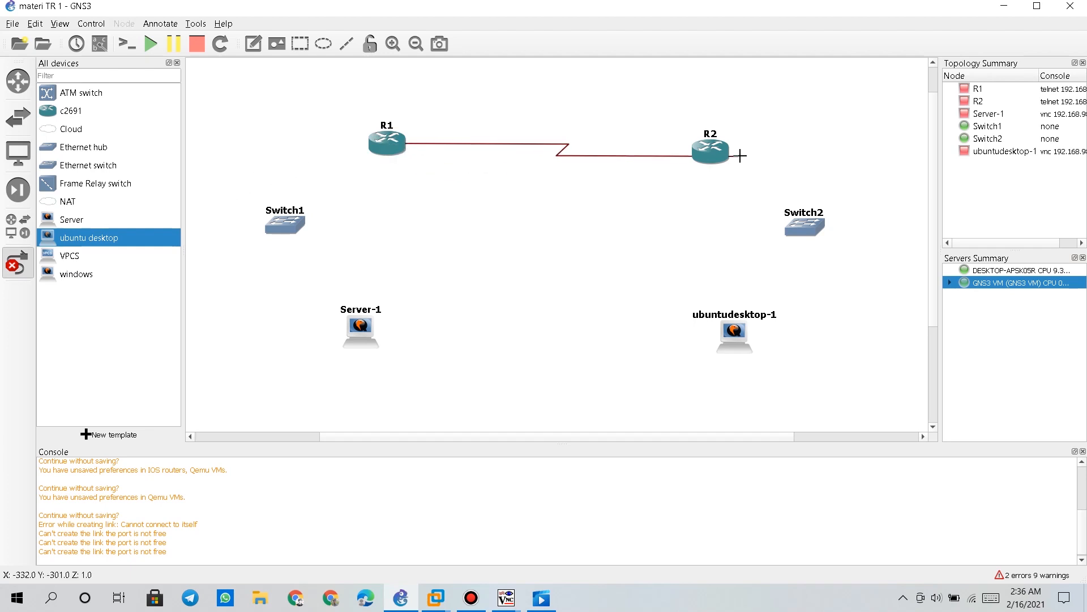
left_click(721, 152)
left_click(735, 188)
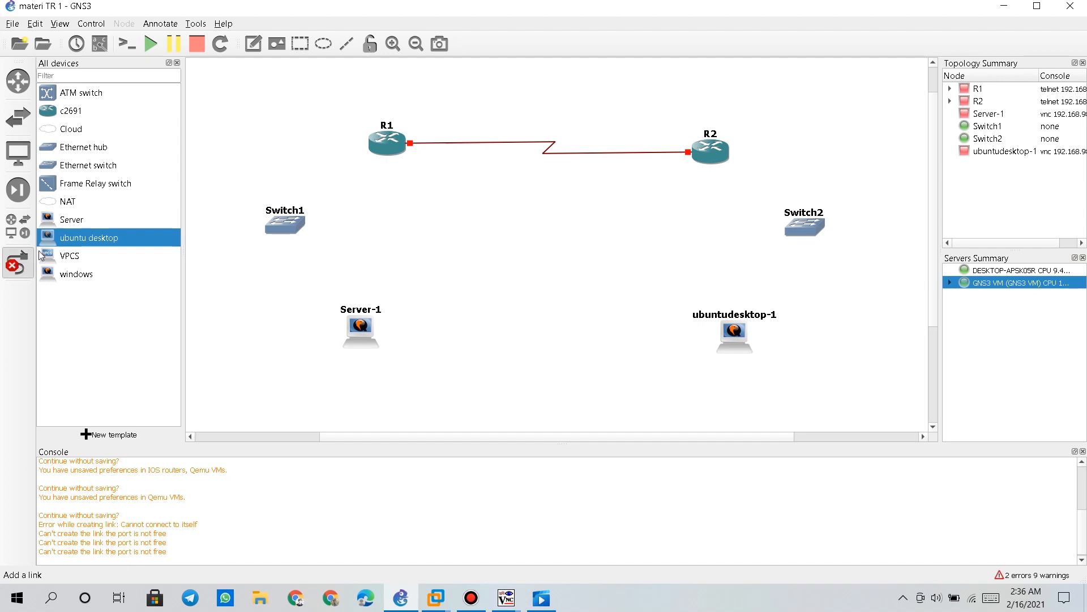
Cable R1 FastEthernet0/0 to Switch1 Ethernet0, and Switch1 Ethernet1 to Server-1 Ethernet0
left_click(377, 151)
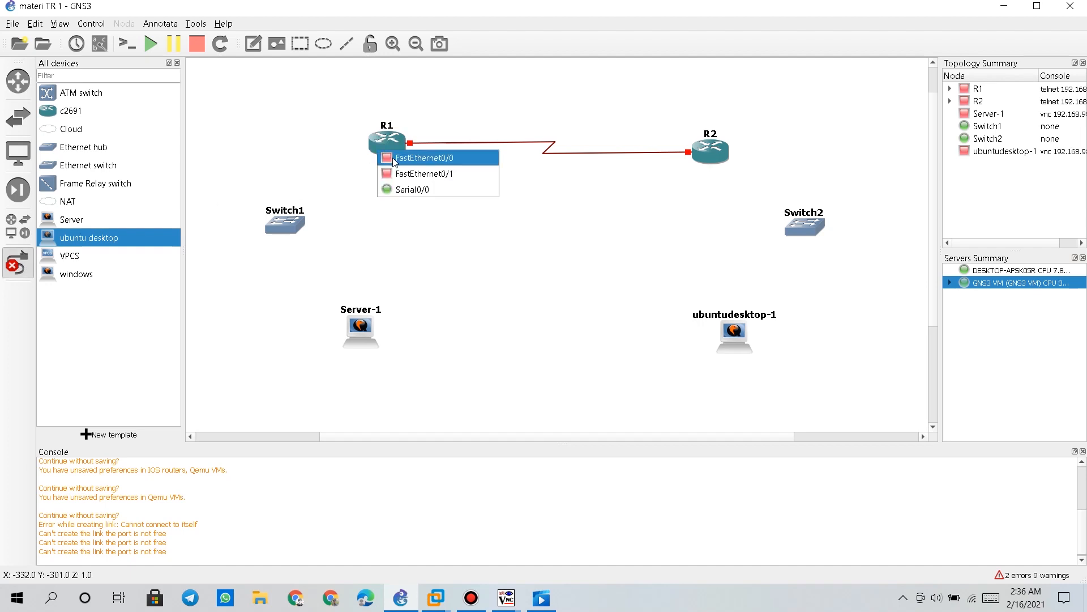
left_click(395, 159)
left_click(286, 227)
left_click(318, 237)
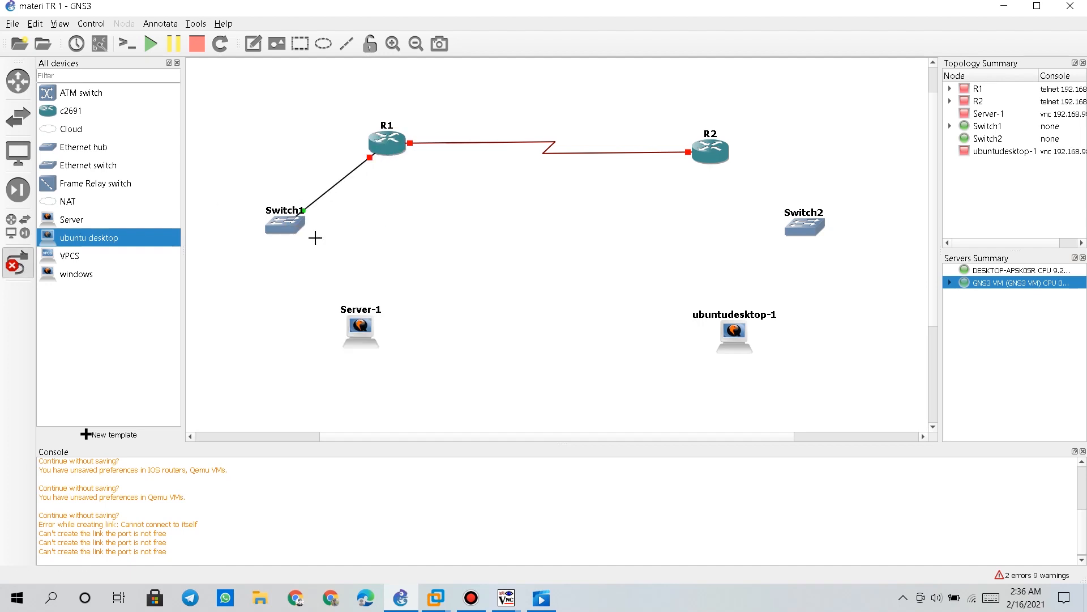
left_click(289, 232)
left_click(333, 254)
left_click(368, 329)
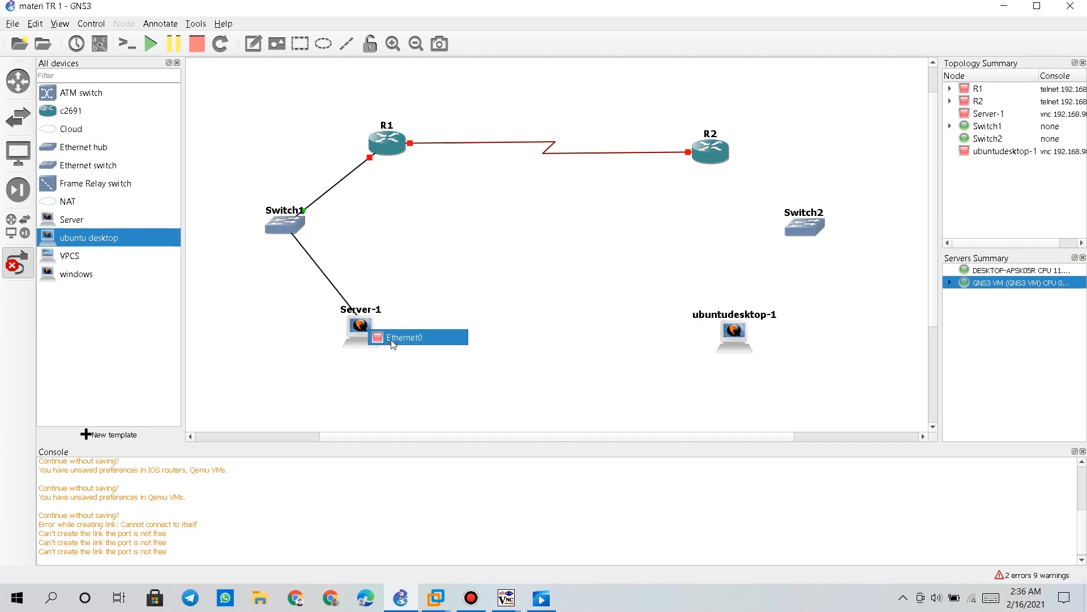
left_click(397, 337)
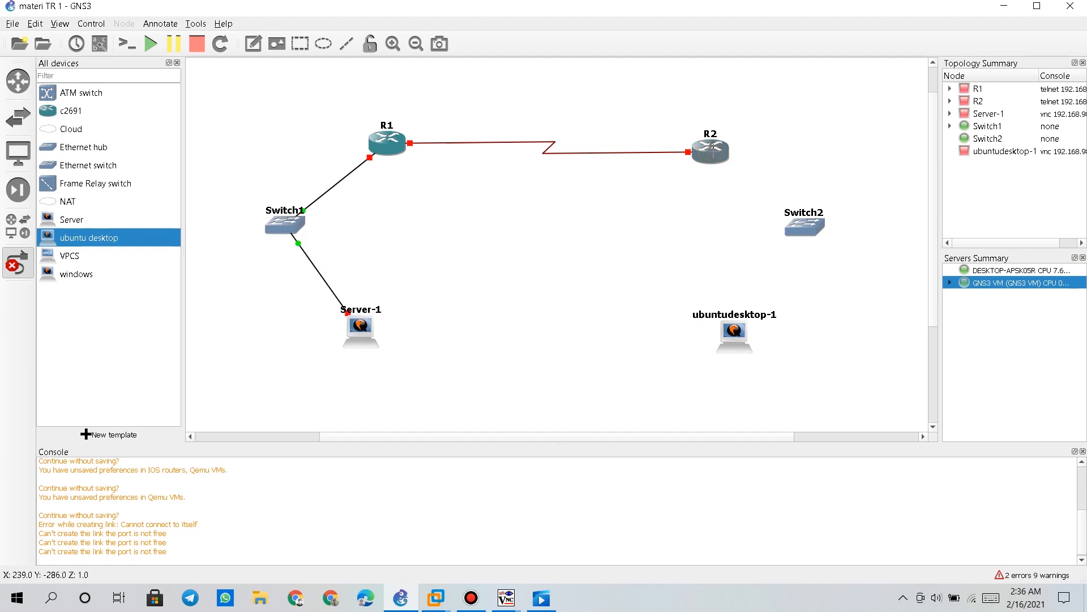
Cable R2 to Switch2 Ethernet0, and Switch2 Ethernet1 to ubuntudesktop-1
left_click(710, 151)
left_click(753, 168)
left_click(805, 227)
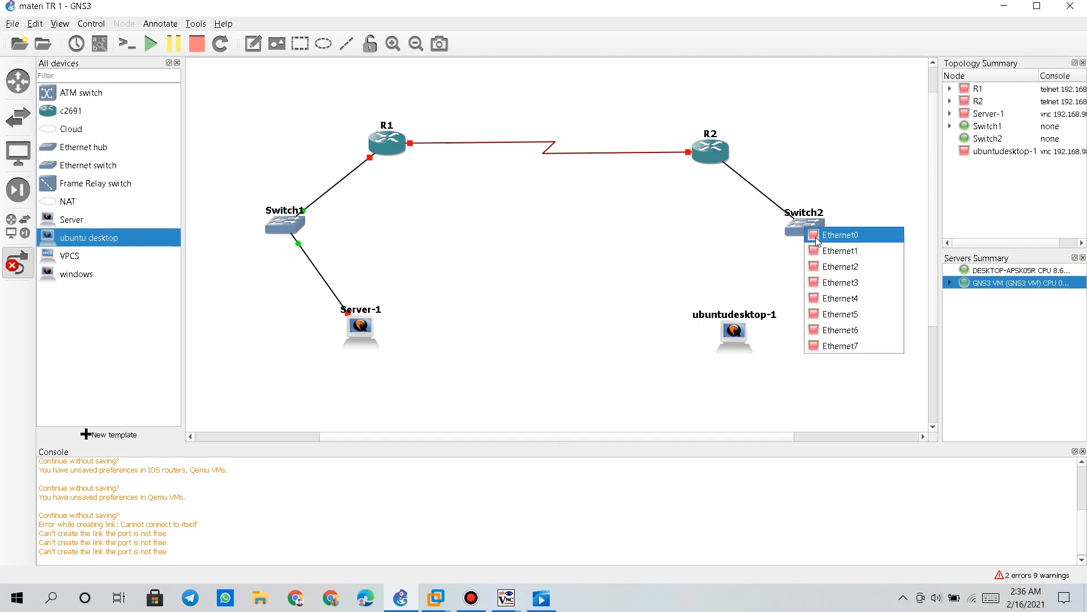
left_click(839, 234)
left_click(803, 225)
left_click(816, 248)
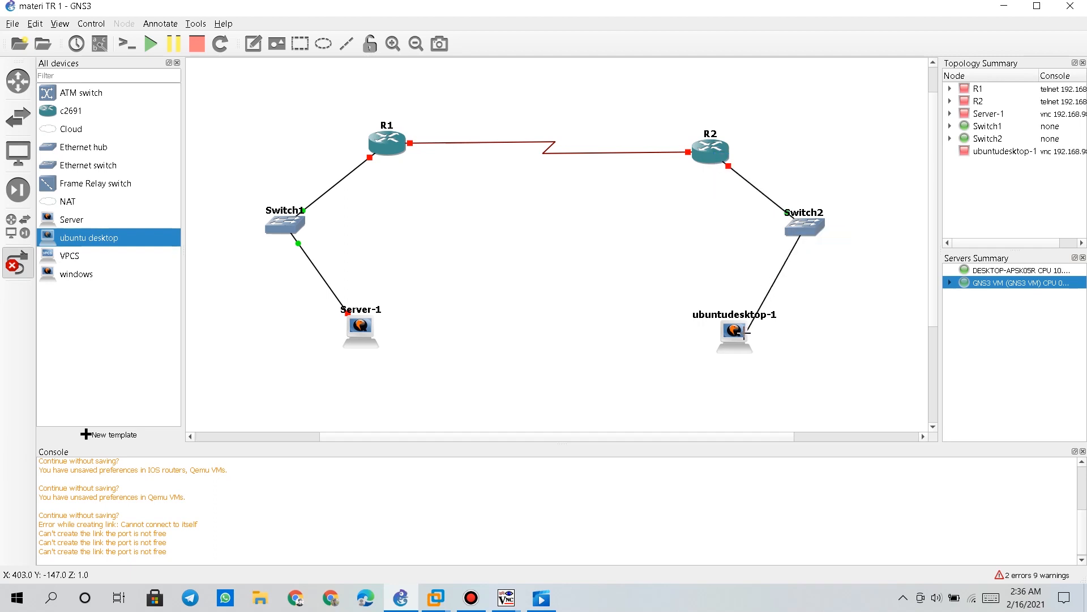
left_click(747, 333)
left_click(756, 339)
left_click(12, 264)
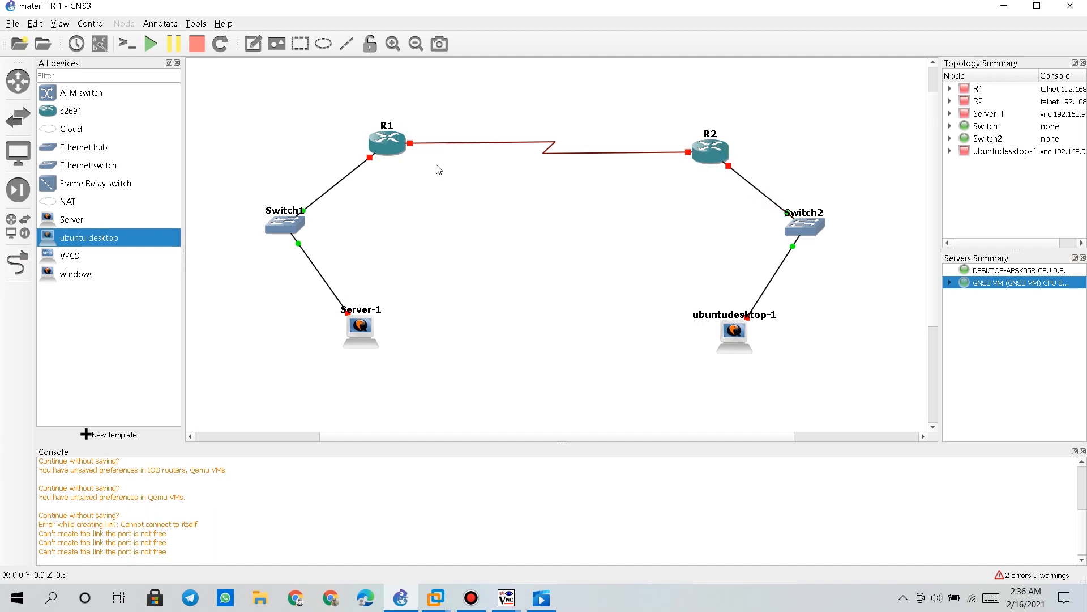
Start routers R1 and R2 and open a console session to R1
right_click(376, 141)
left_click(397, 197)
right_click(708, 147)
left_click(736, 201)
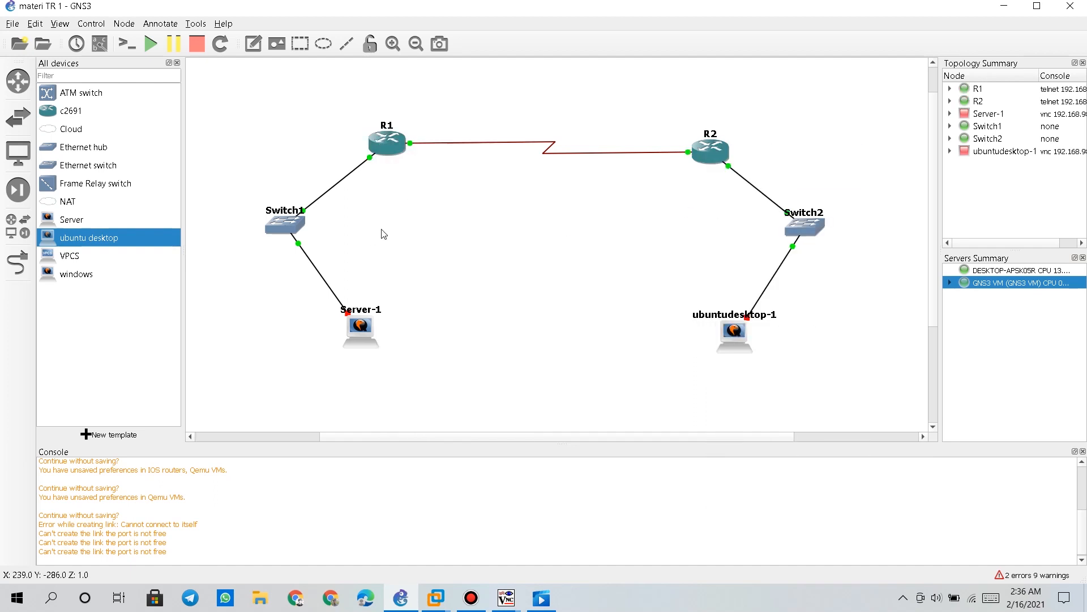
right_click(380, 144)
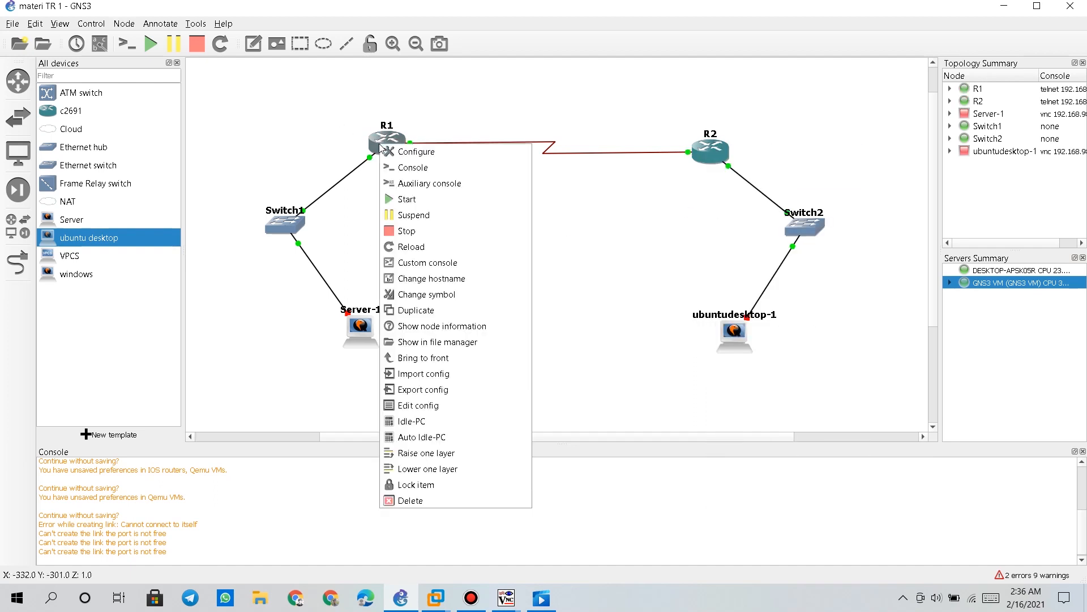
left_click(414, 168)
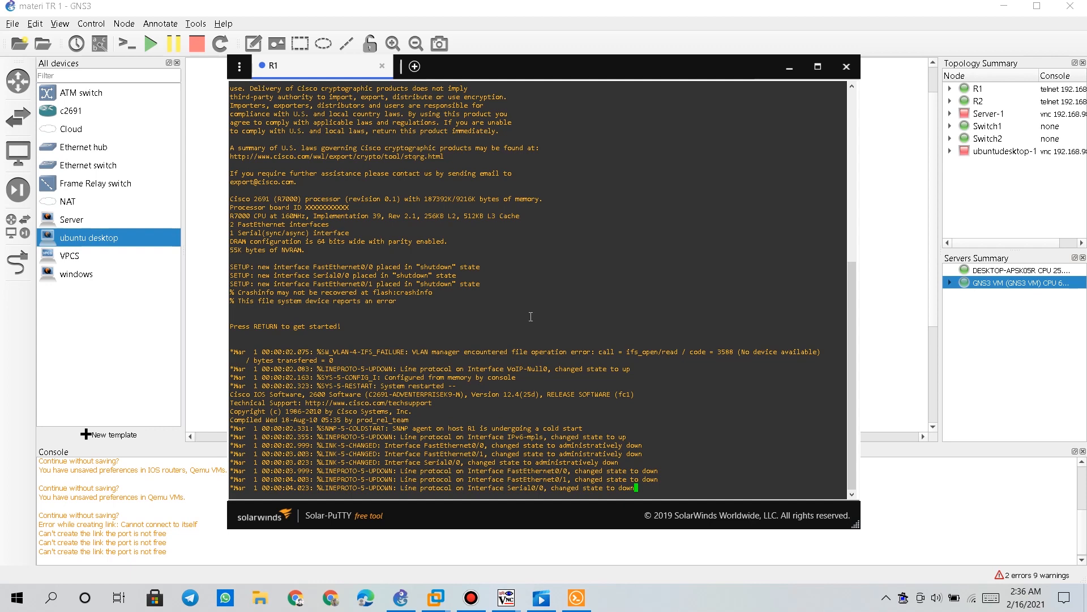
Wake R1's console in Solar-PuTTY to get the router prompt
key("Return")
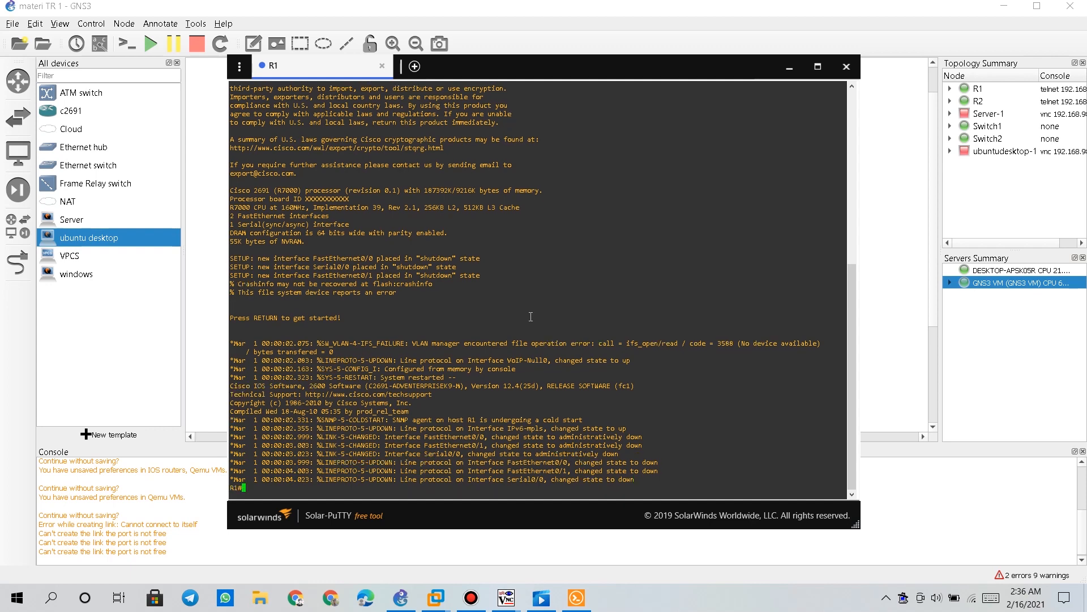
Enter global configuration mode on R1 and select interface FastEthernet0/0
type("conf t")
key("Return")
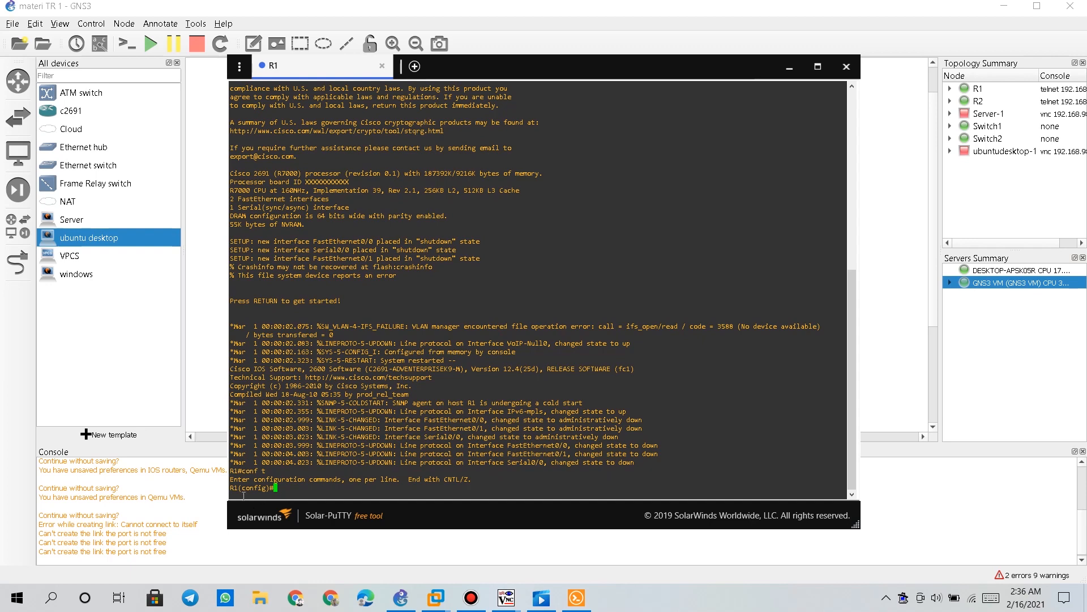
left_click_drag(231, 488, 341, 492)
triple_click(342, 492)
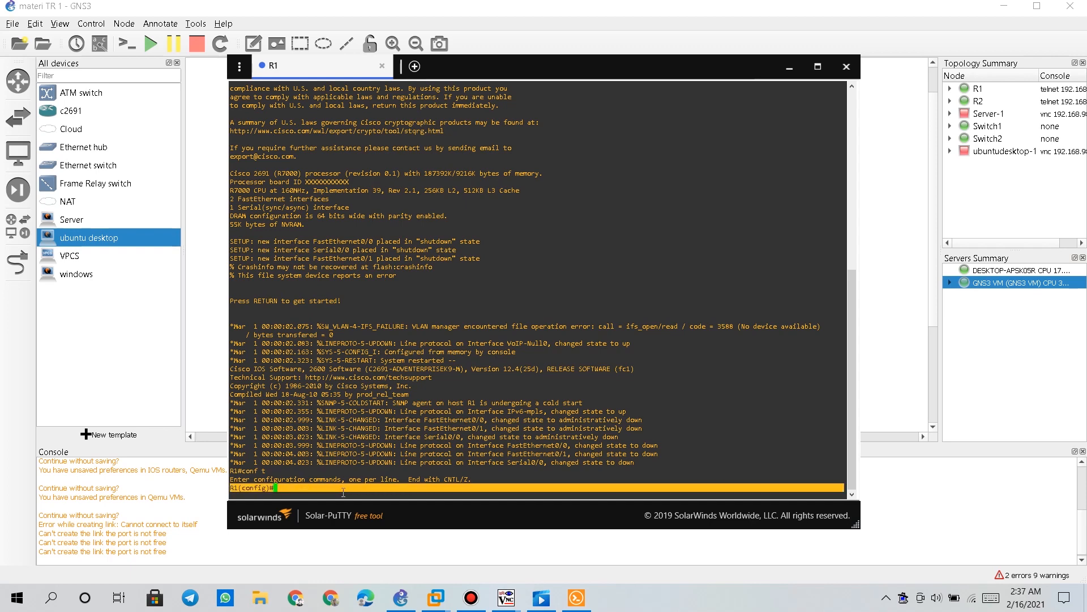
left_click(338, 490)
type("int ")
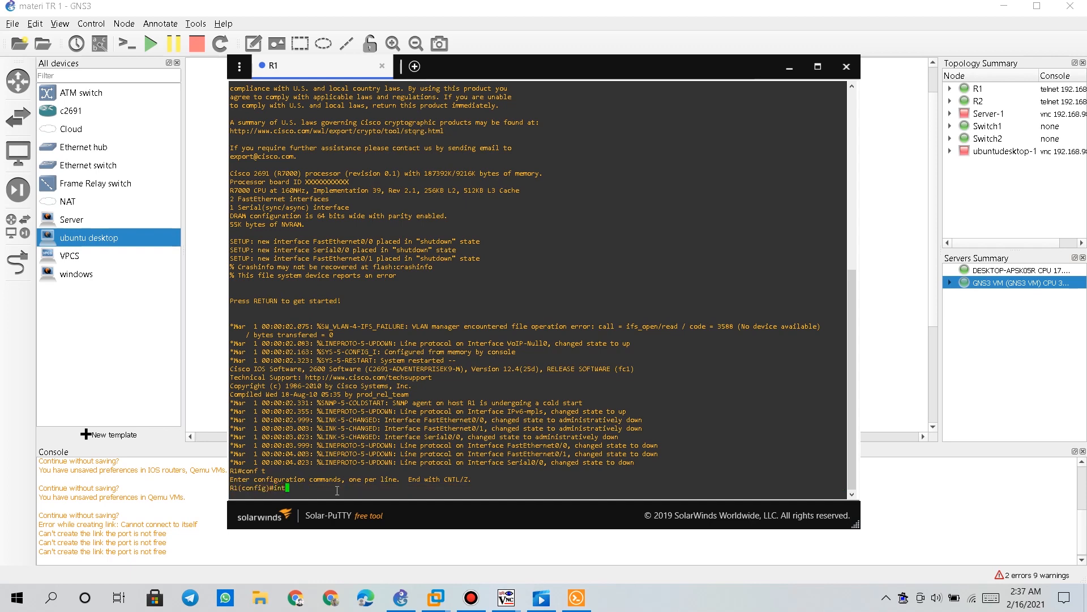
type("f0/0")
left_click_drag(290, 488, 314, 489)
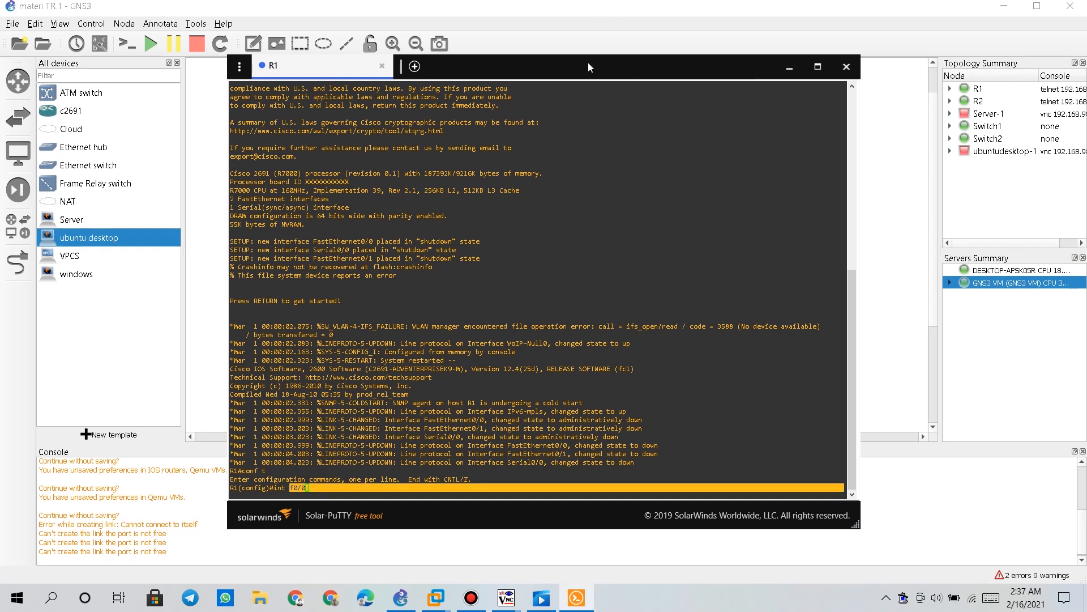
left_click_drag(584, 71, 850, 55)
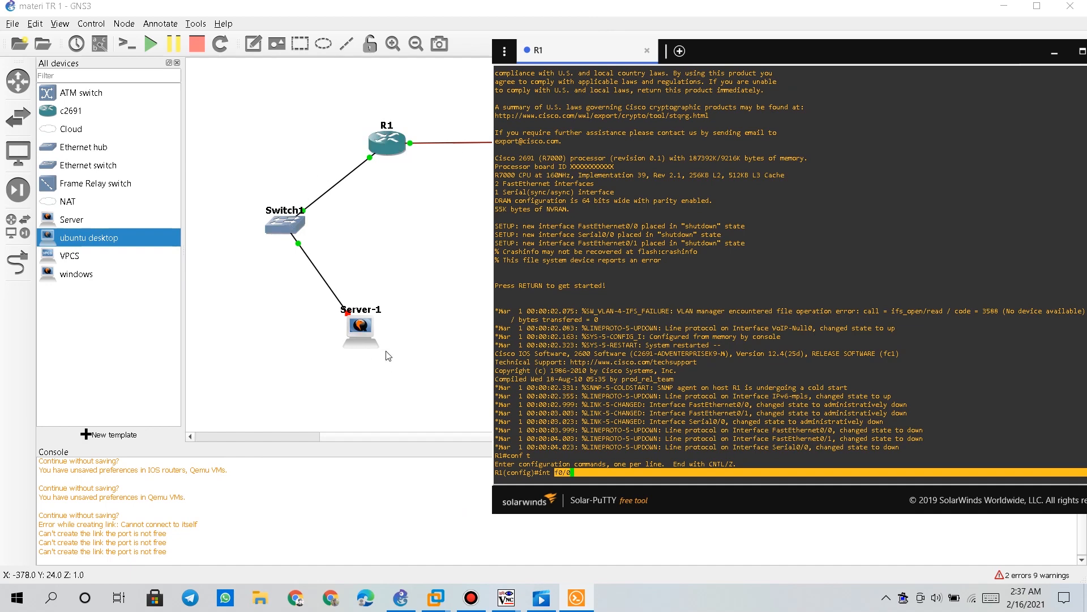
left_click_drag(758, 39, 430, 23)
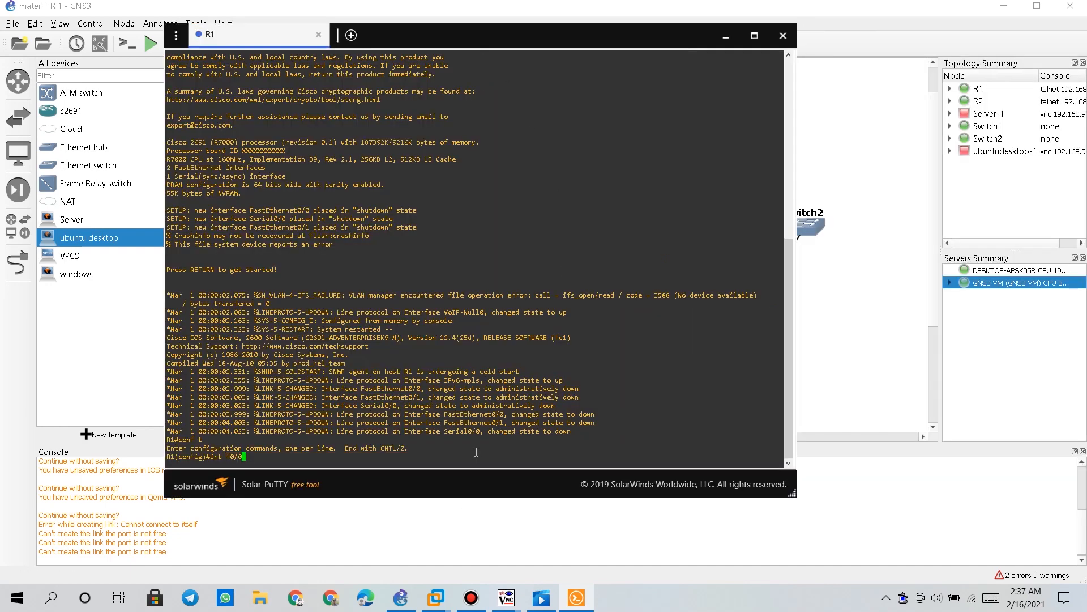
key("Return")
Assign 192.168.1.1 255.255.255.0 to FastEthernet0/0, enable it, and move on to Serial0/0
type("ip add")
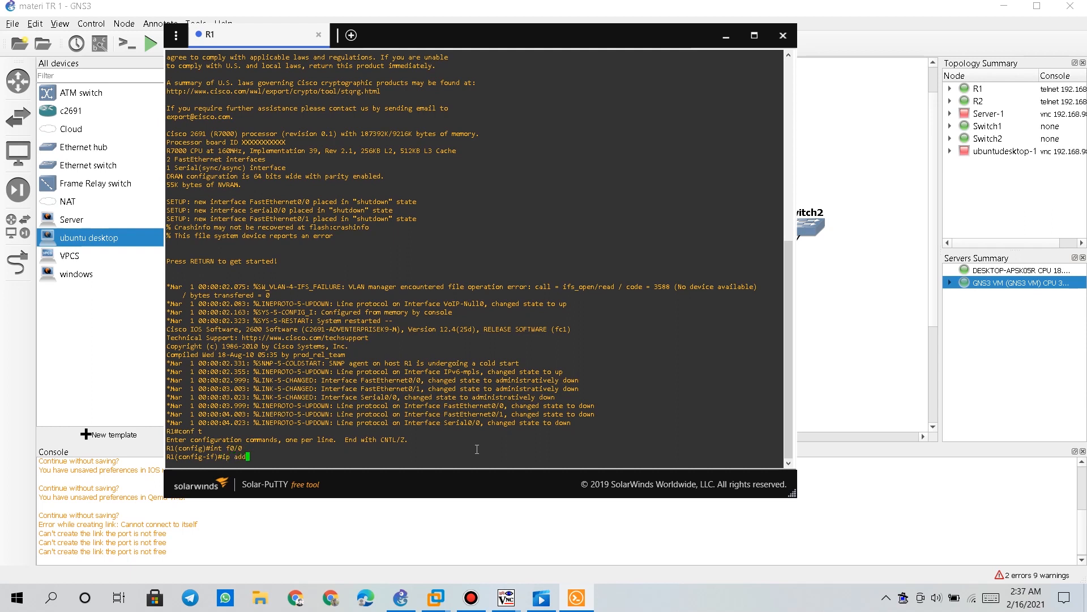
key("Tab")
type("19")
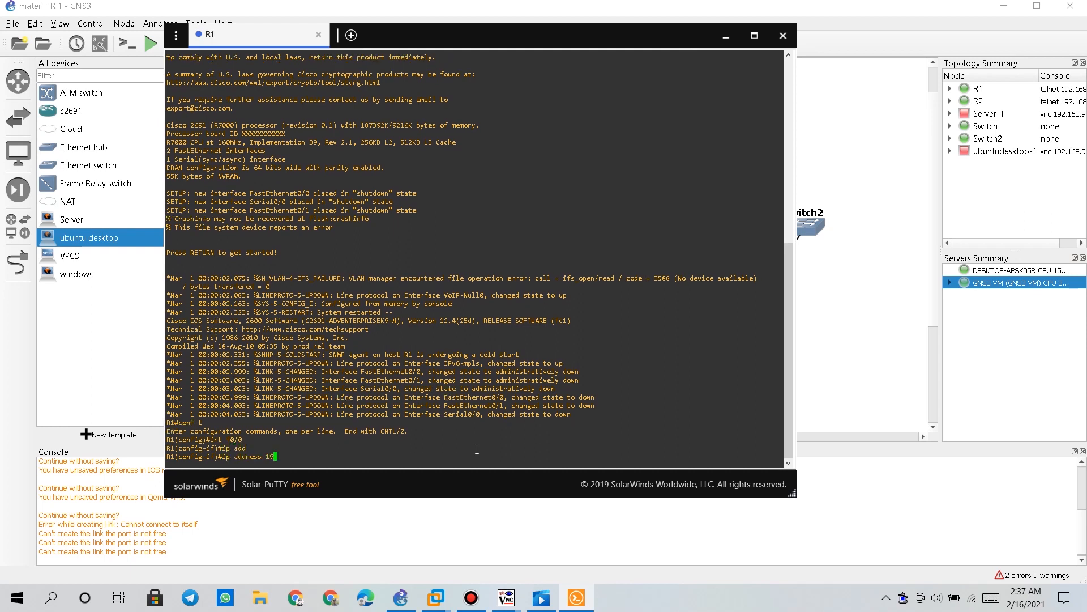
type("2.168.1.1 255.255.255.0")
left_click_drag(378, 455, 321, 458)
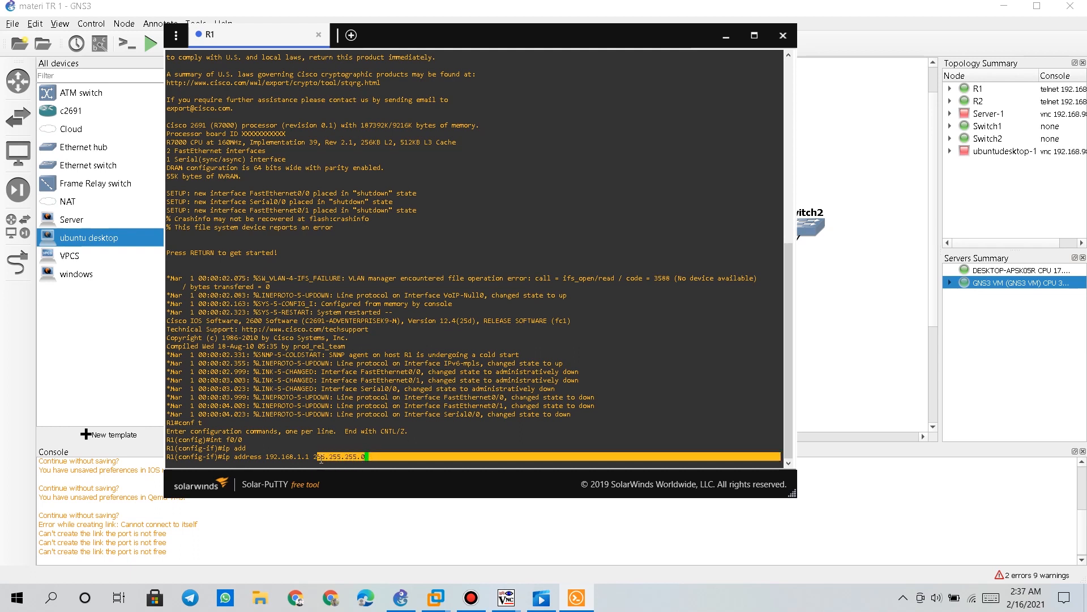
left_click(390, 459)
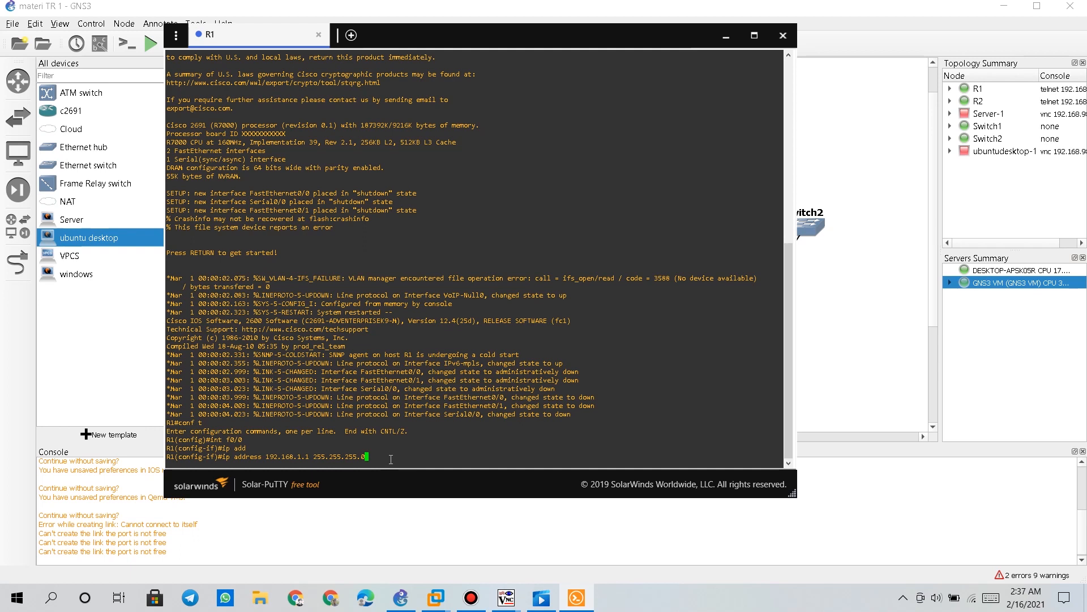
key("Return")
type("no s")
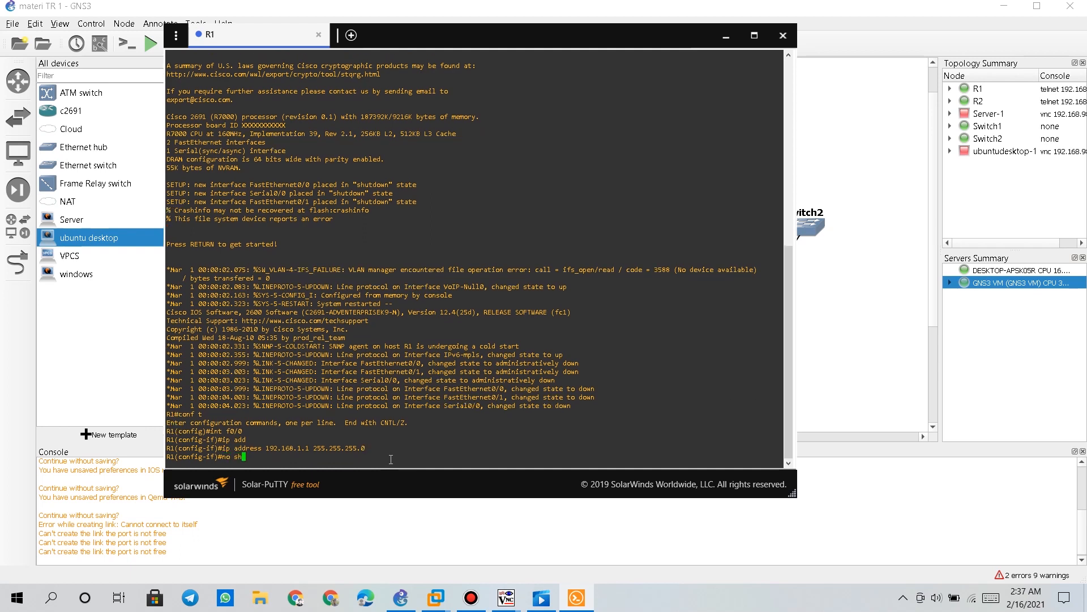
type("h")
key("Return")
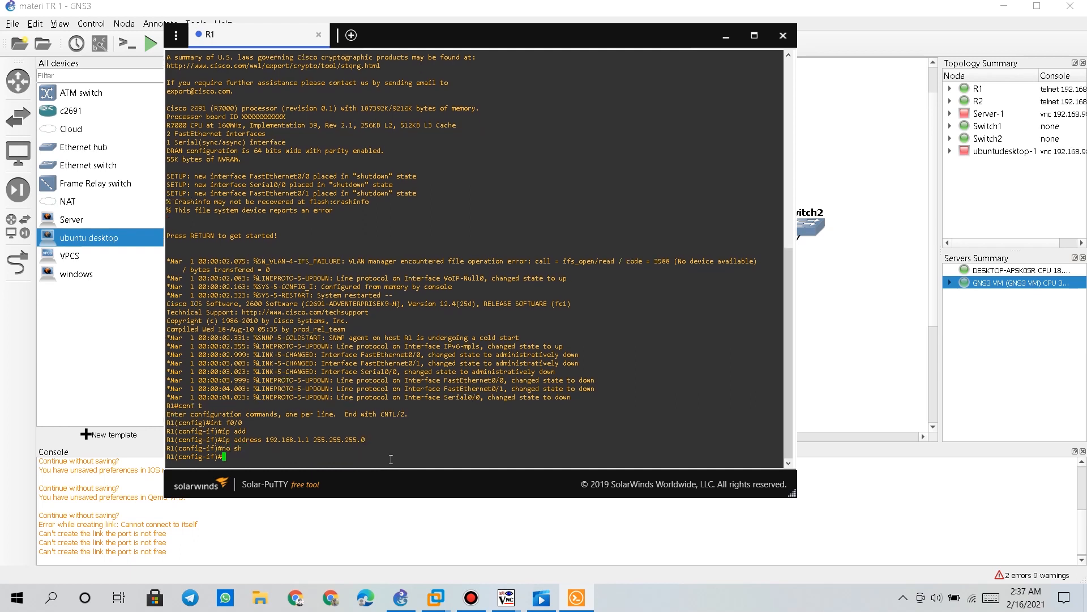
type("exit")
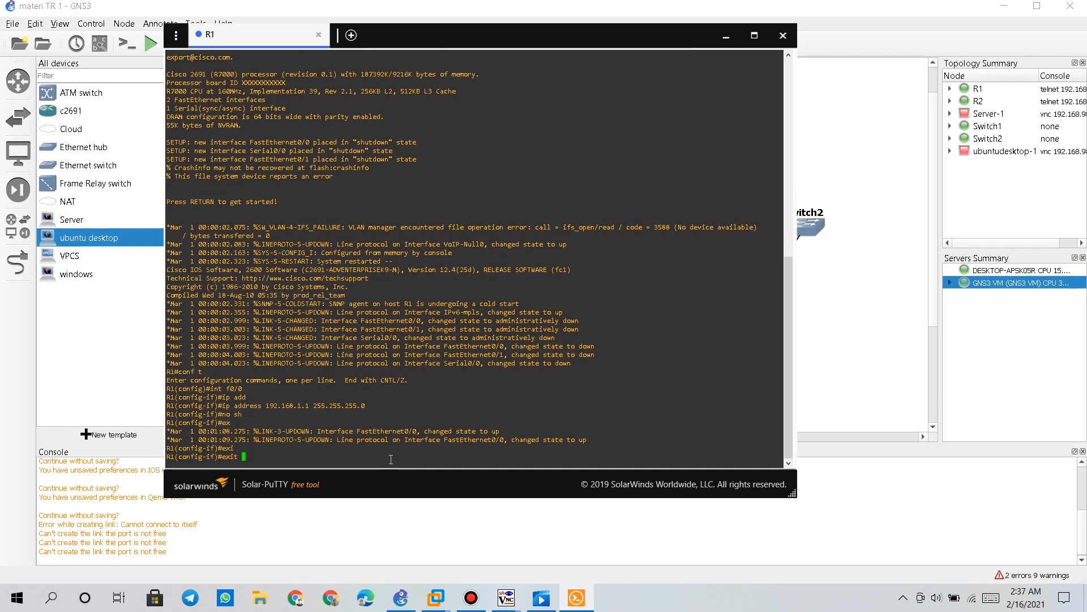
key("Return")
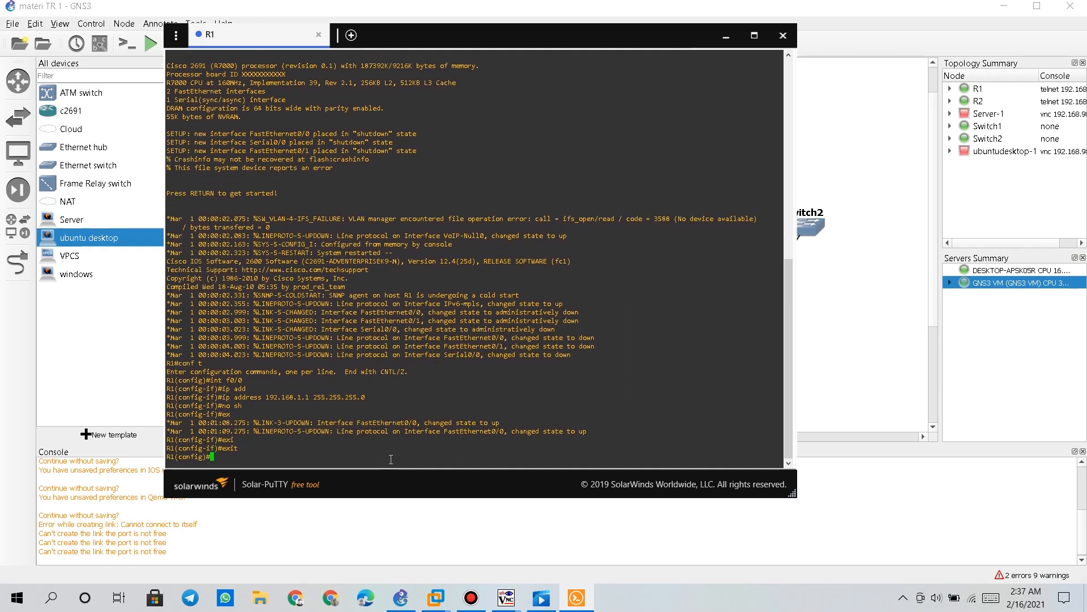
type("int se0/0")
Give R1's Serial0/0 the address 5.5.5.1 255.255.255.252
key("Return")
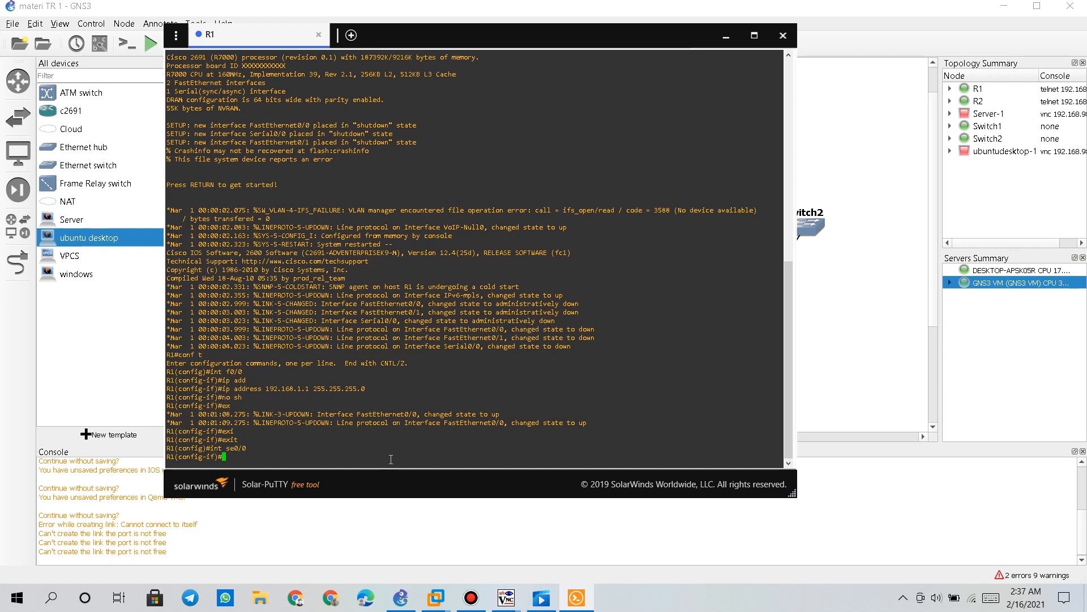
type("ip add")
key("Tab")
type("5.5.5")
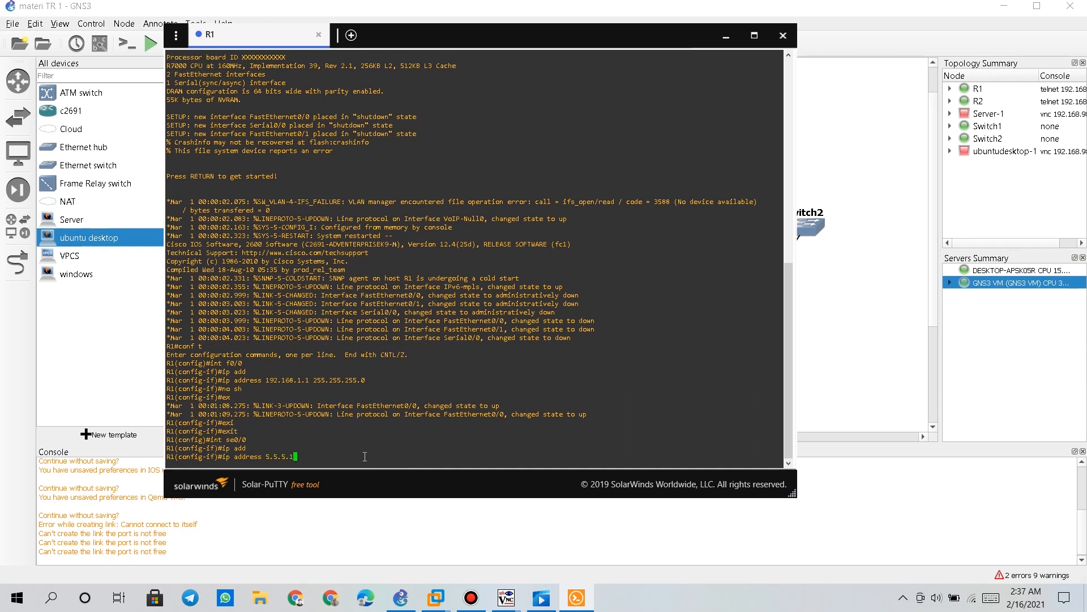
type(".1")
left_click_drag(297, 455, 230, 456)
left_click(308, 457)
type("255.255.255")
type(".252")
left_click_drag(365, 454, 347, 454)
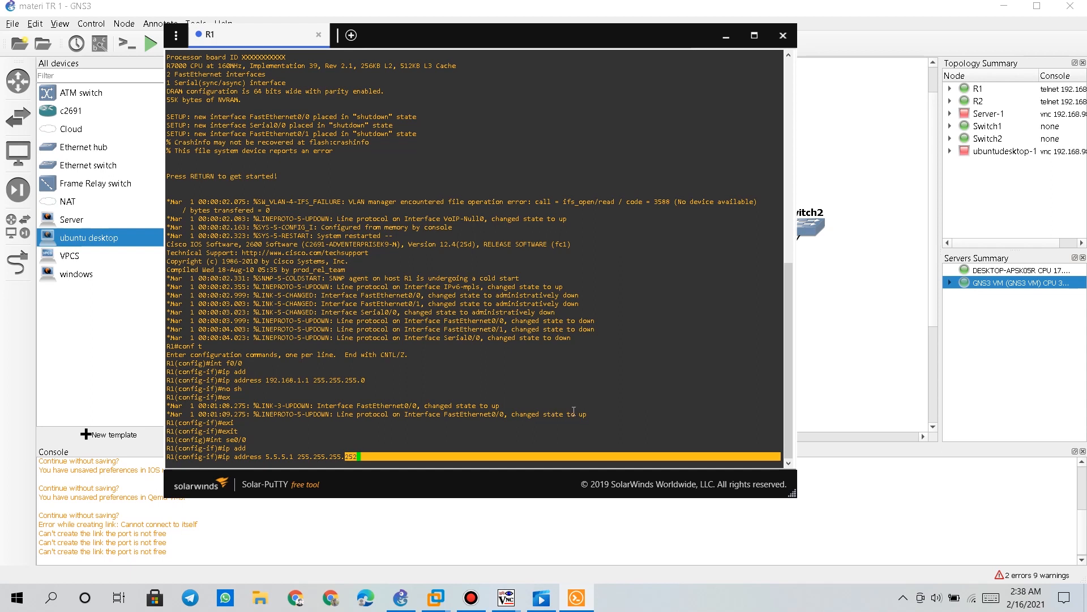
left_click(388, 455)
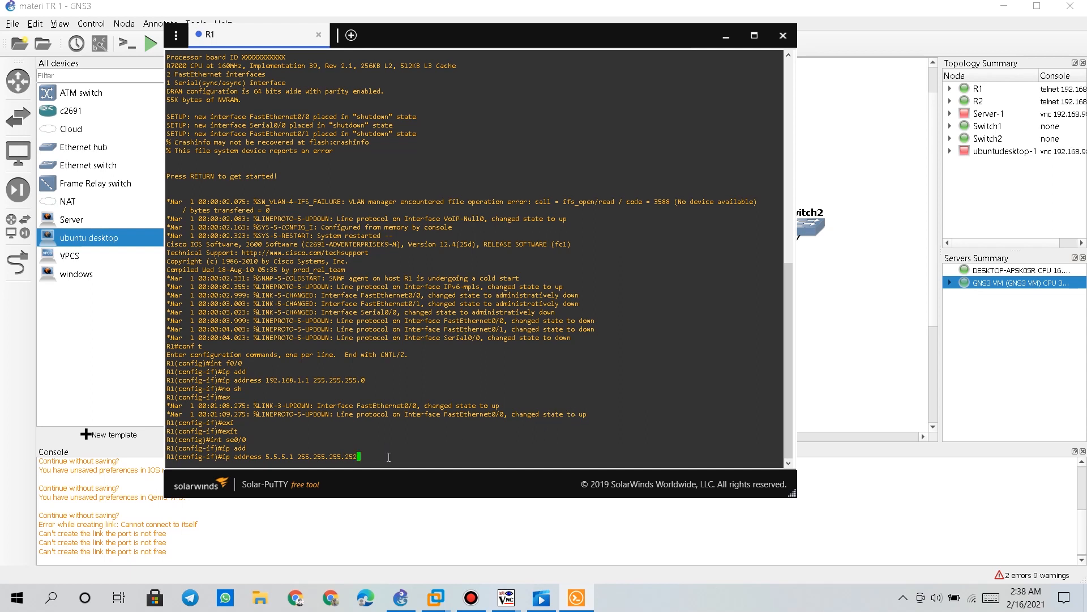
left_click_drag(343, 460, 367, 460)
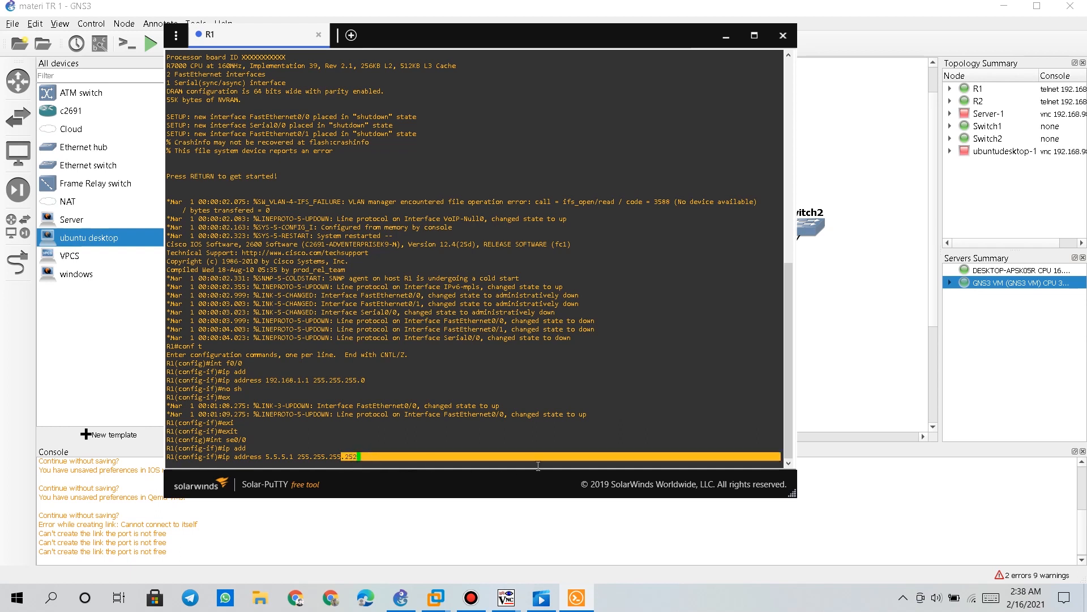
left_click(518, 460)
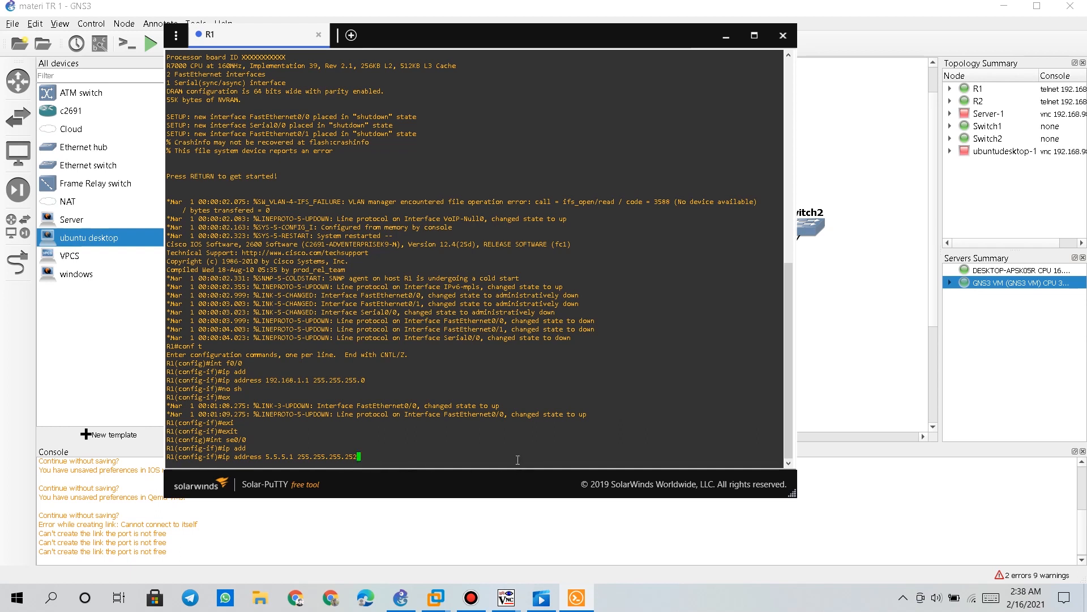
key("Return")
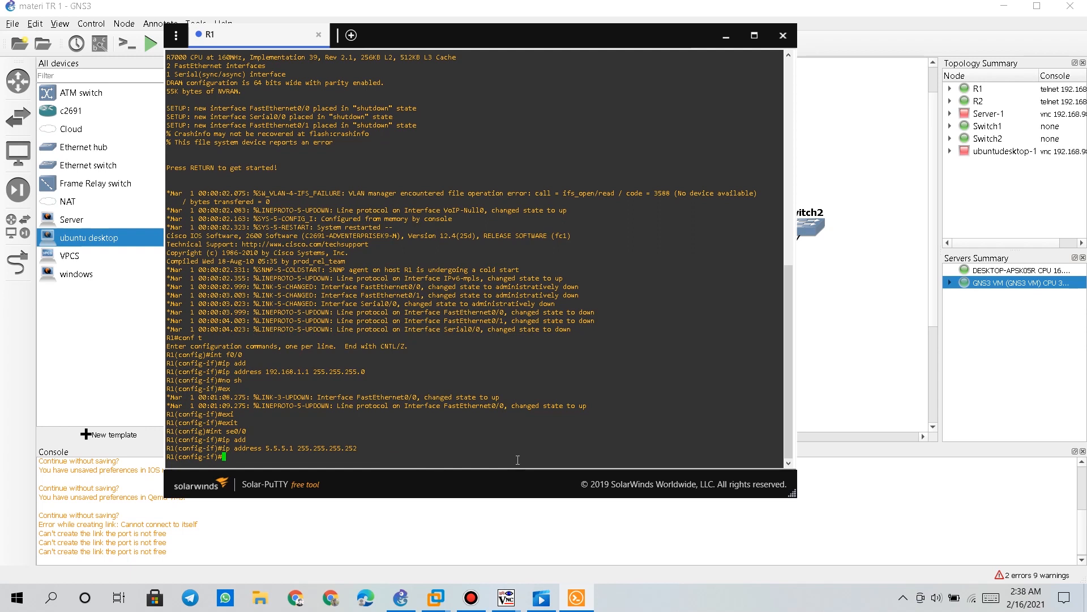
Enable Serial0/0 with no shutdown and return to global configuration mode
type("no sh")
key("Return")
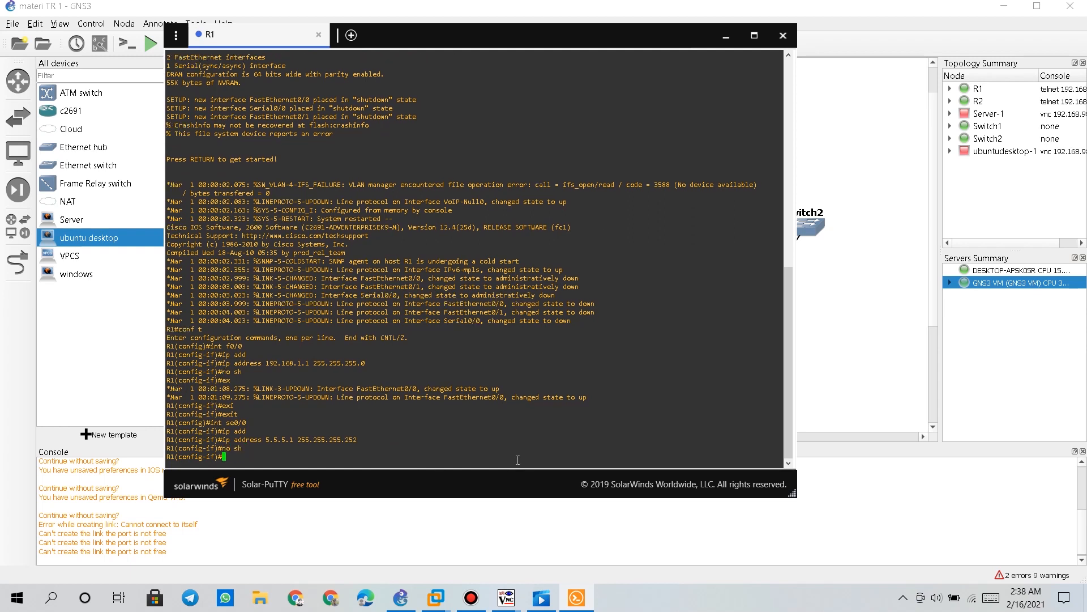
type("exi")
key("Tab")
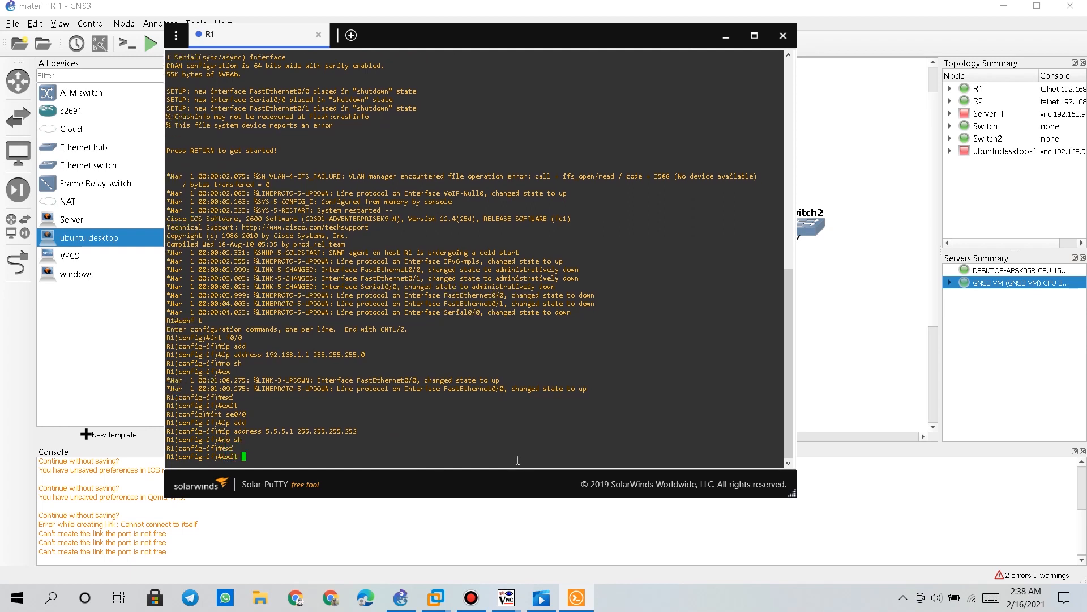
key("Return")
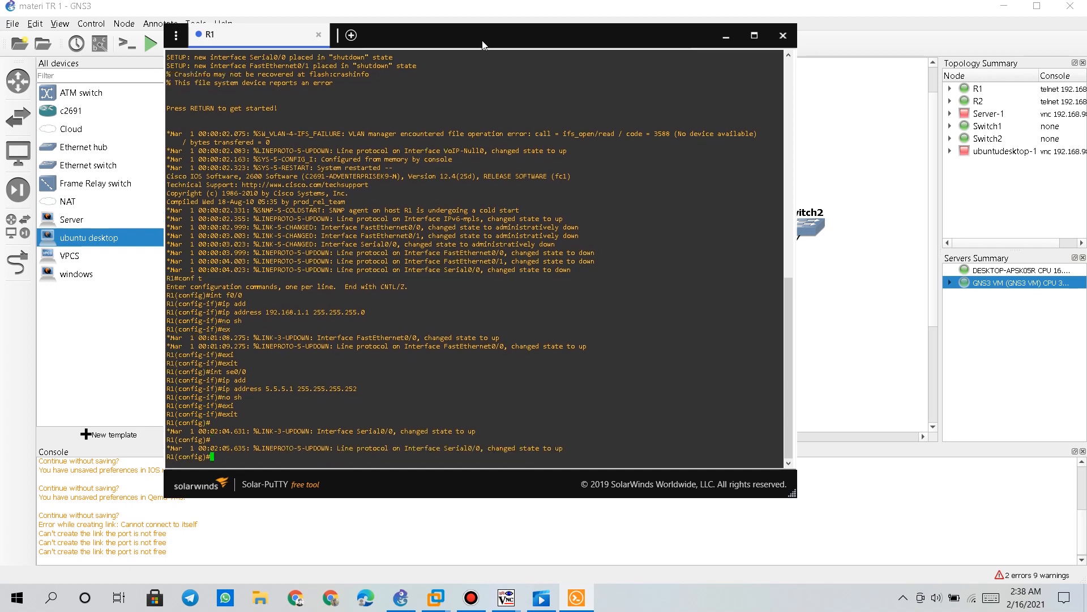
left_click_drag(483, 45, 614, 49)
mouse_move(540, 39)
left_mouse_down()
mouse_move(762, 25)
mouse_move(523, 30)
left_mouse_up()
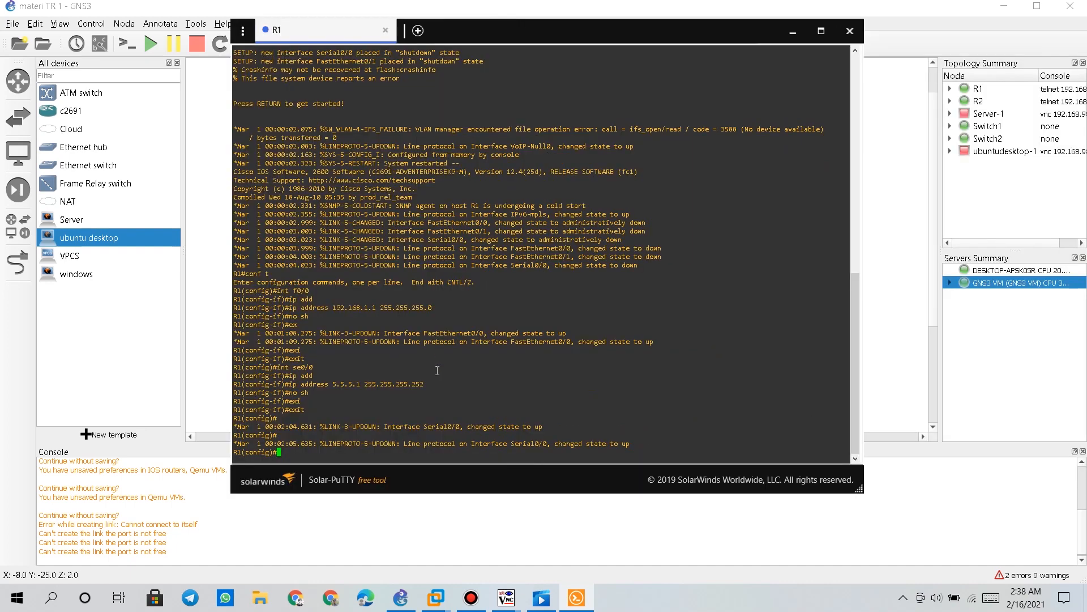
Create a DHCP pool named R1 on router R1
type("ip dh")
key("Tab")
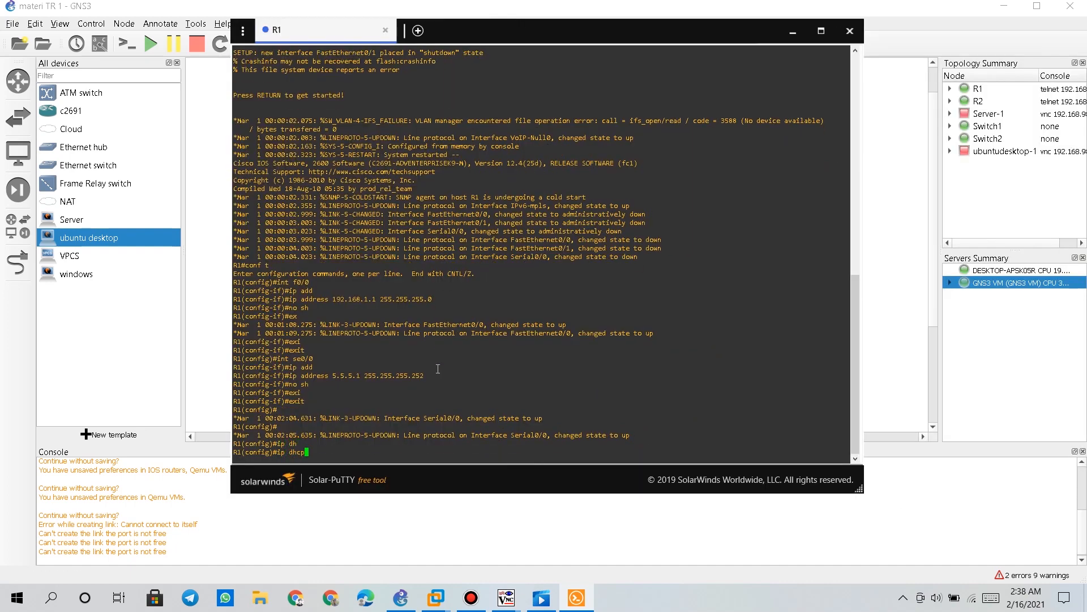
type("po")
key("Tab")
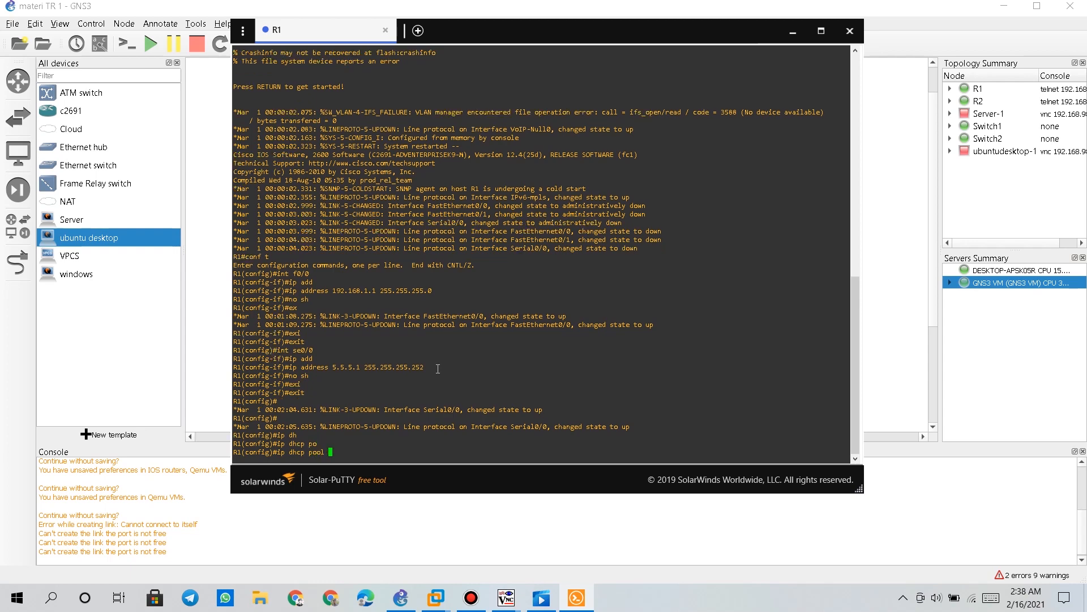
type("R1")
left_click_drag(328, 451, 351, 452)
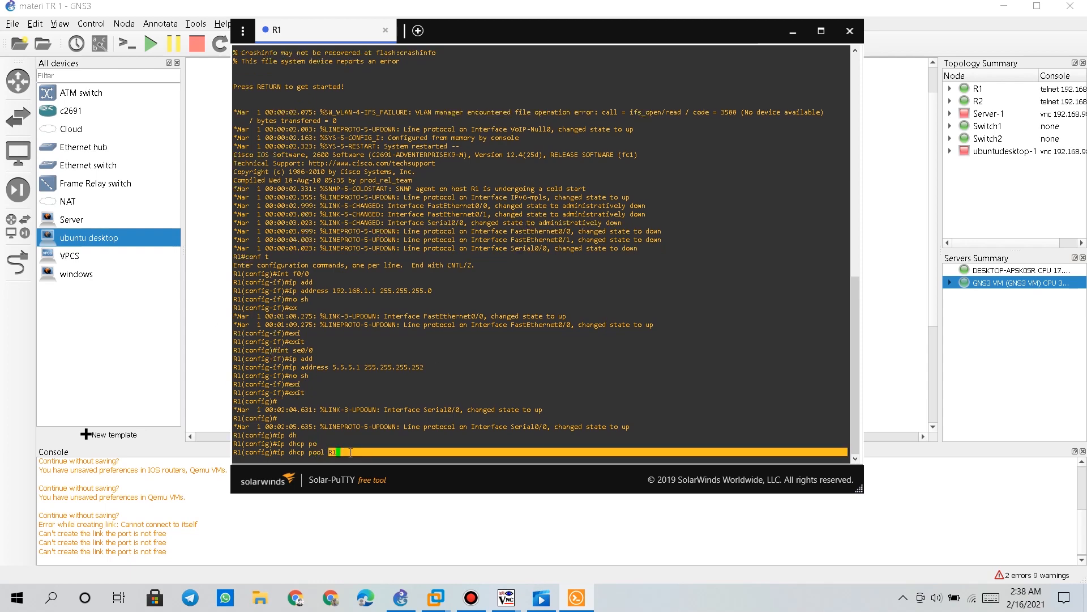
left_click(354, 451)
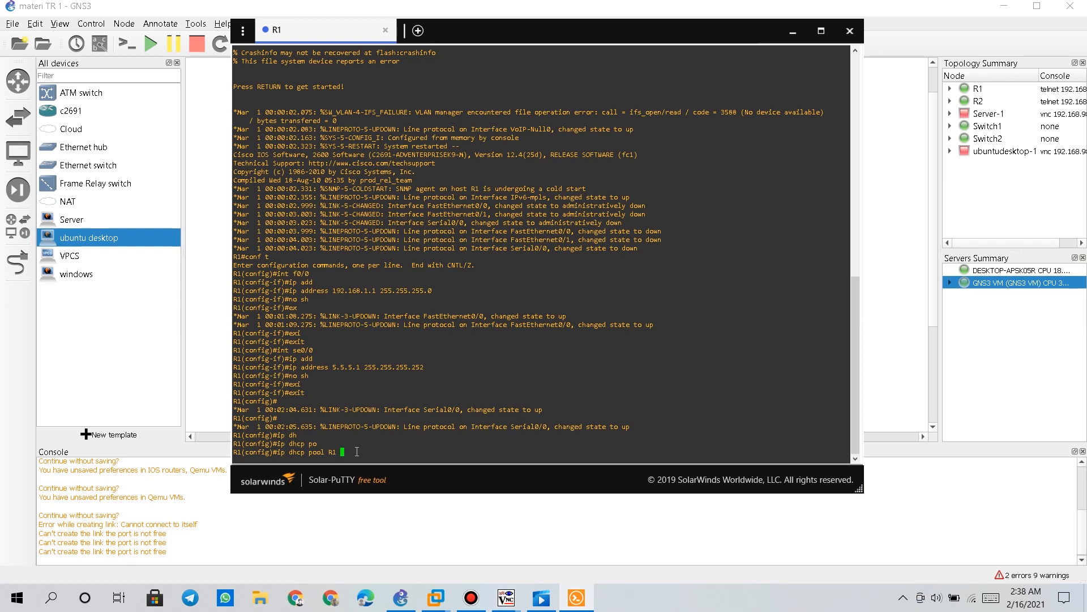
key("Return")
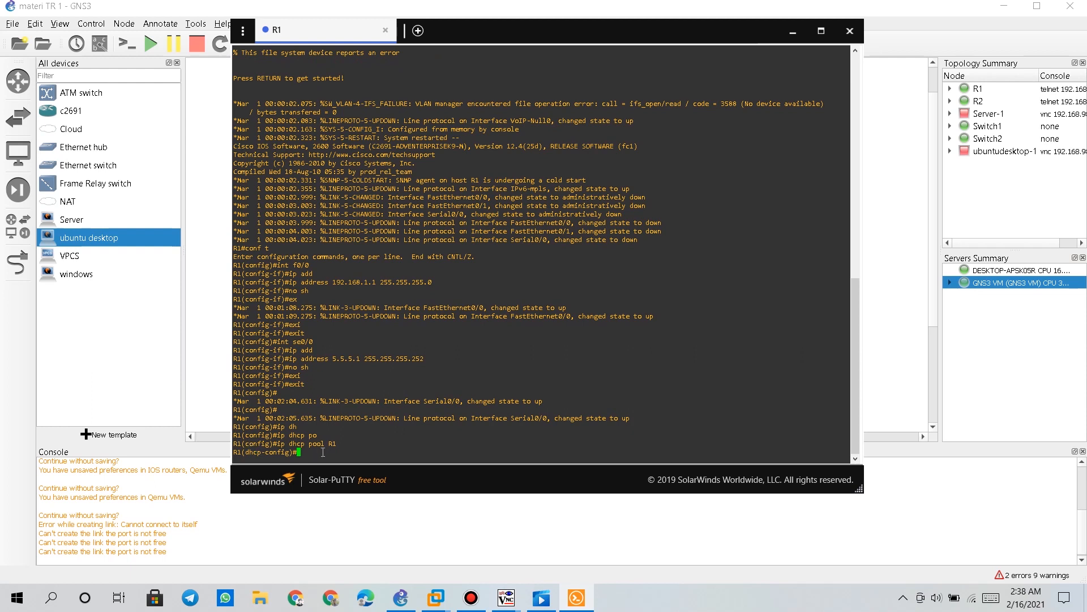
Set pool R1's network to 192.168.1.0 255.255.255.0
type("netwo")
key("Tab")
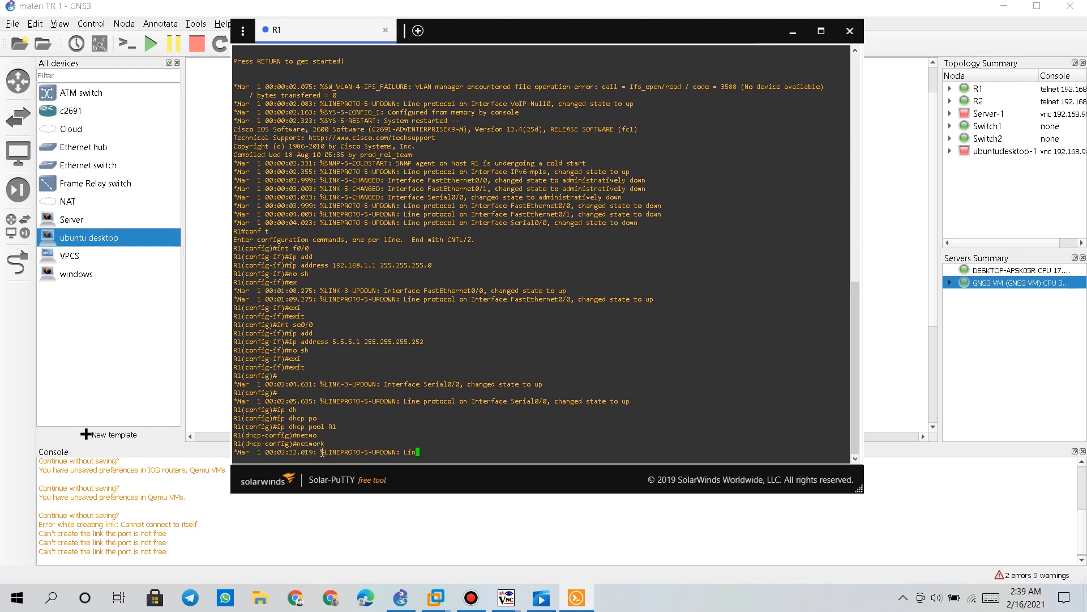
left_click_drag(322, 452, 305, 451)
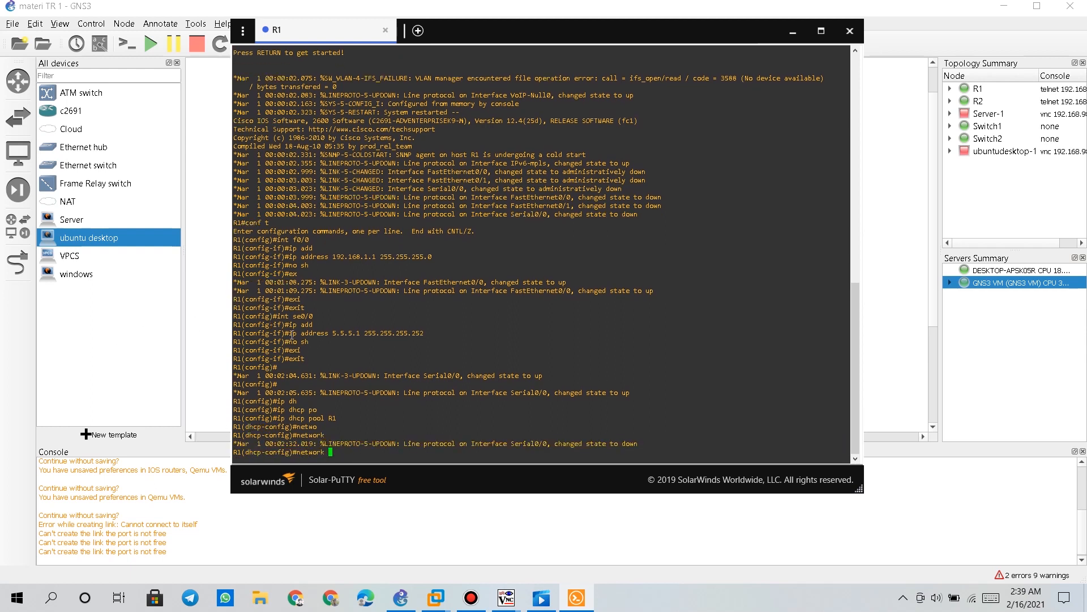
left_click_drag(289, 333, 336, 333)
left_click_drag(322, 452, 296, 451)
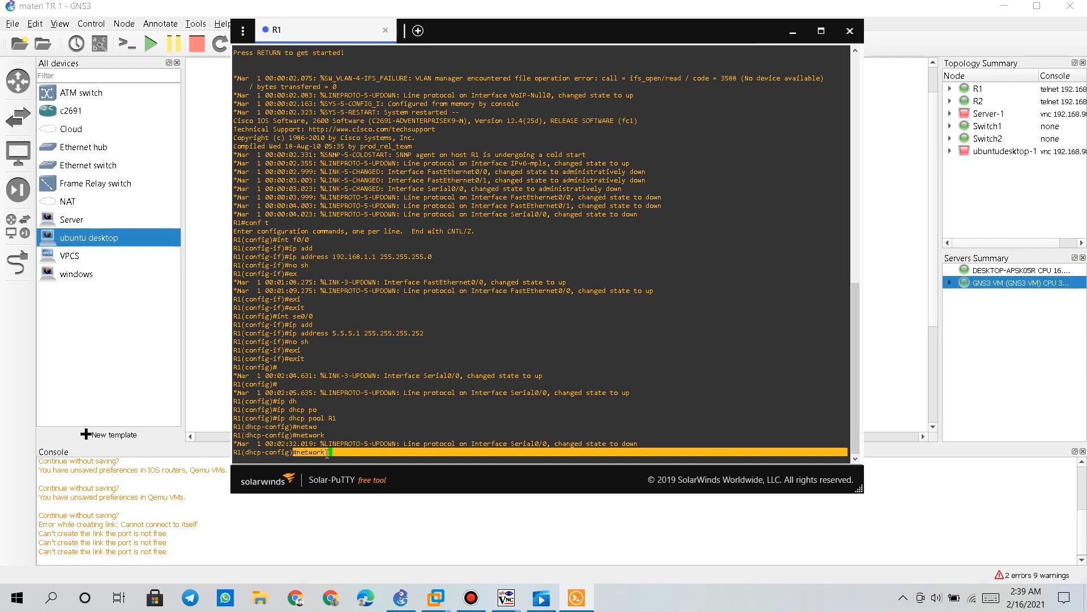
left_click(344, 451)
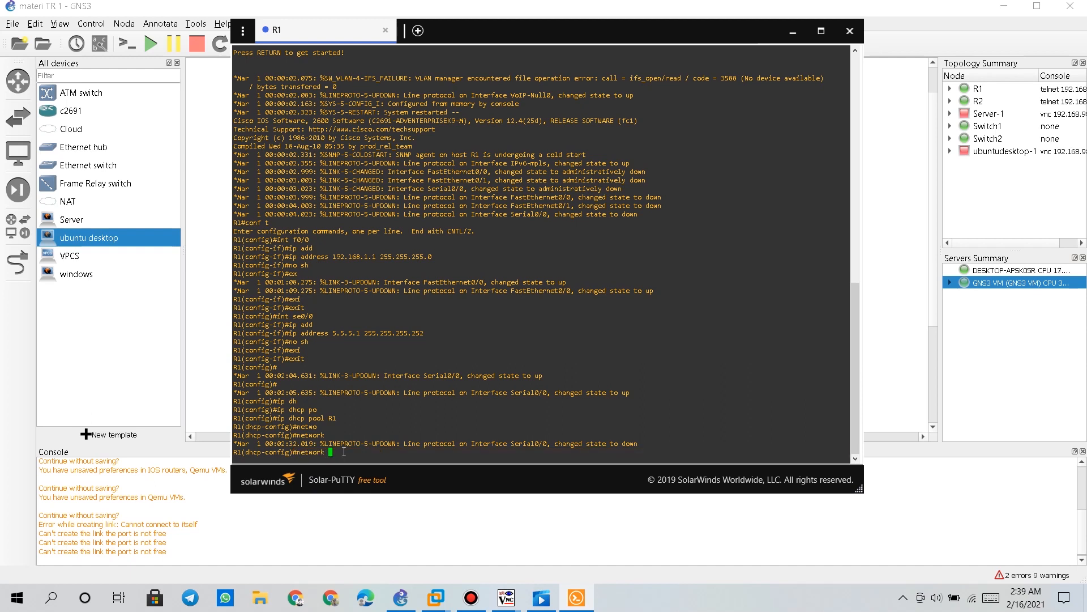
type("192.168.1.0 255.255.255.0")
left_click_drag(433, 452, 392, 453)
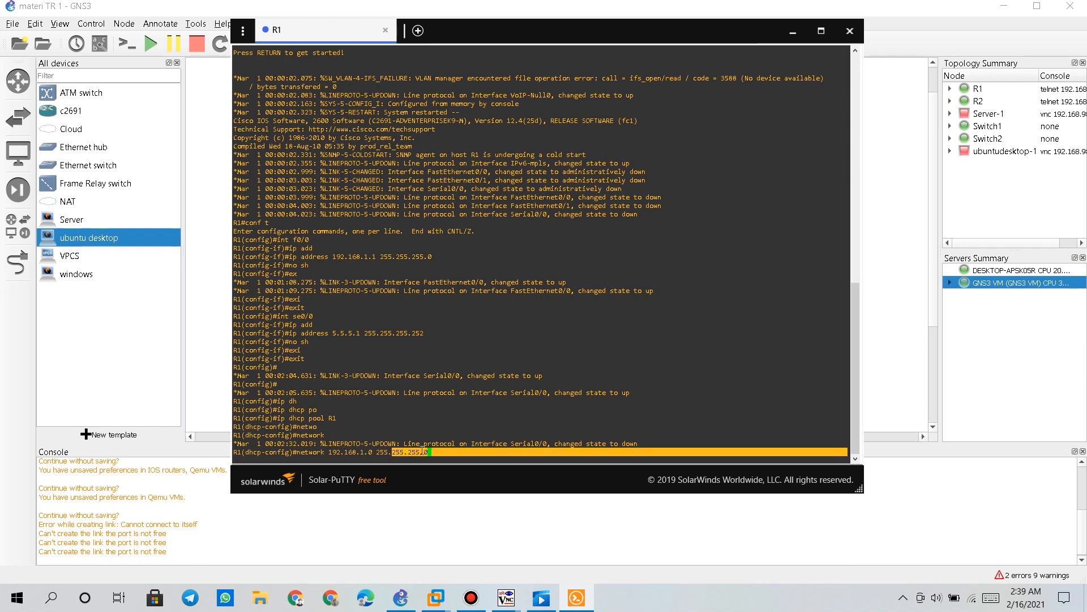
left_click(424, 451)
key("Return")
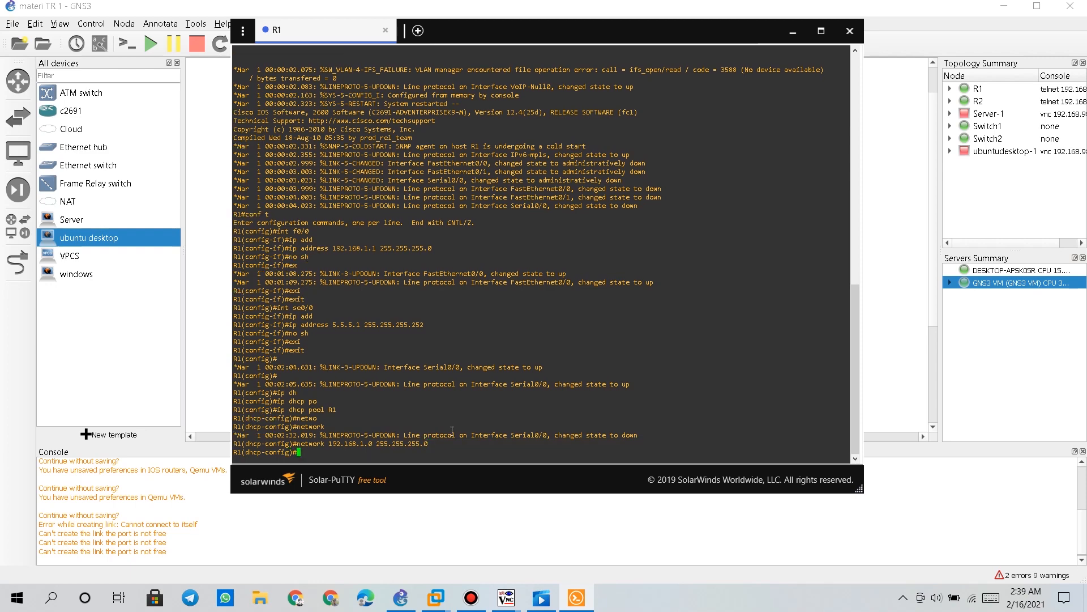
Set pool R1's default router to 192.168.1.1 and leave the pool configuration
type("def")
key("Tab")
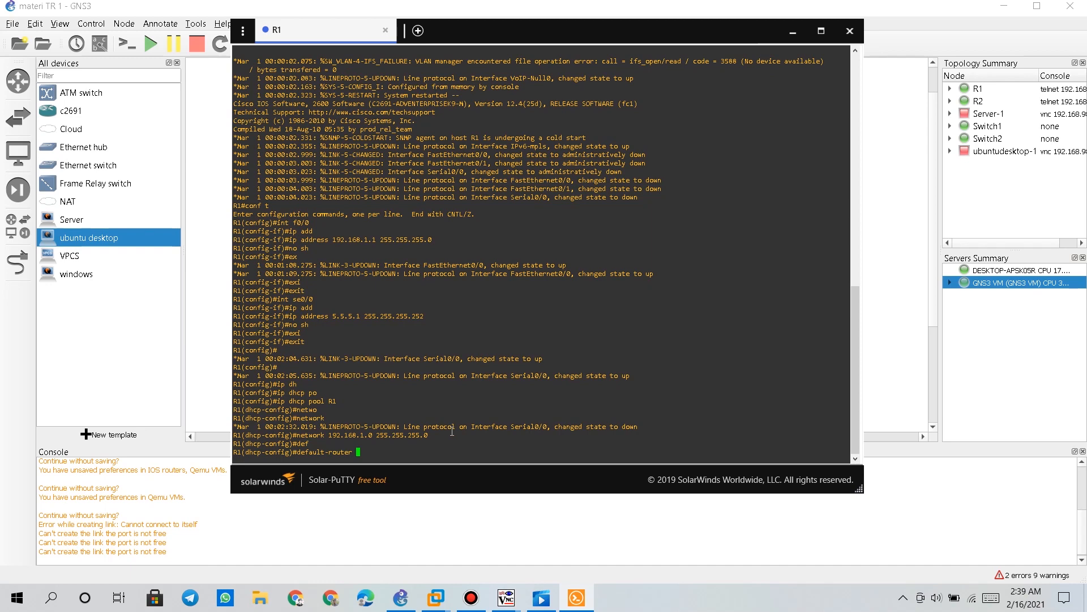
type("192.168.1.1 255.255.255.0")
key("Return")
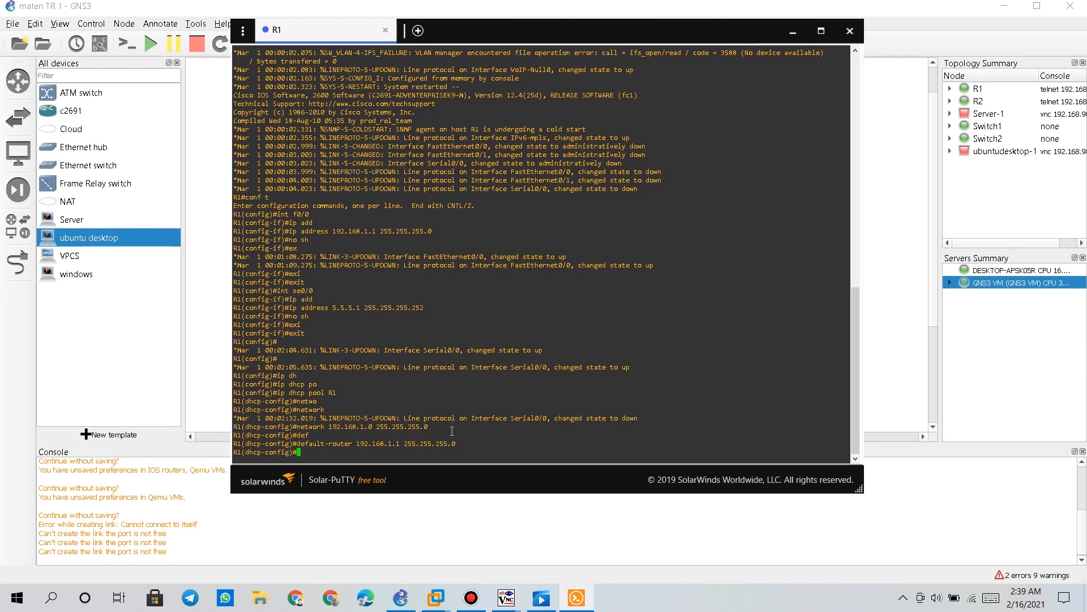
type("exi")
key("Tab")
key("Return")
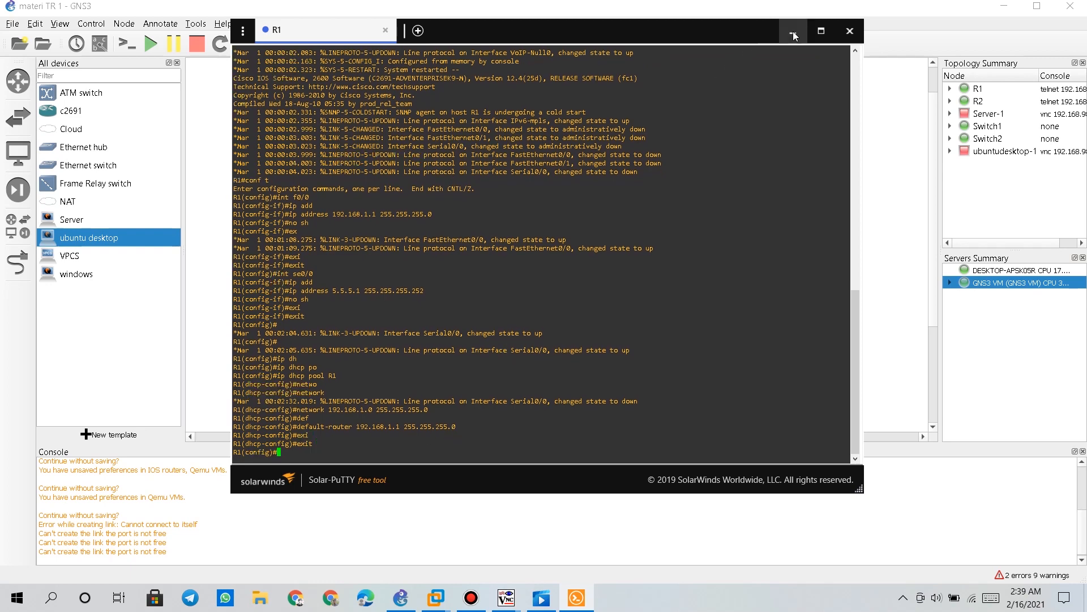
Open a console session to router R2 from the topology
left_click_drag(696, 31, 447, 34)
right_click(711, 156)
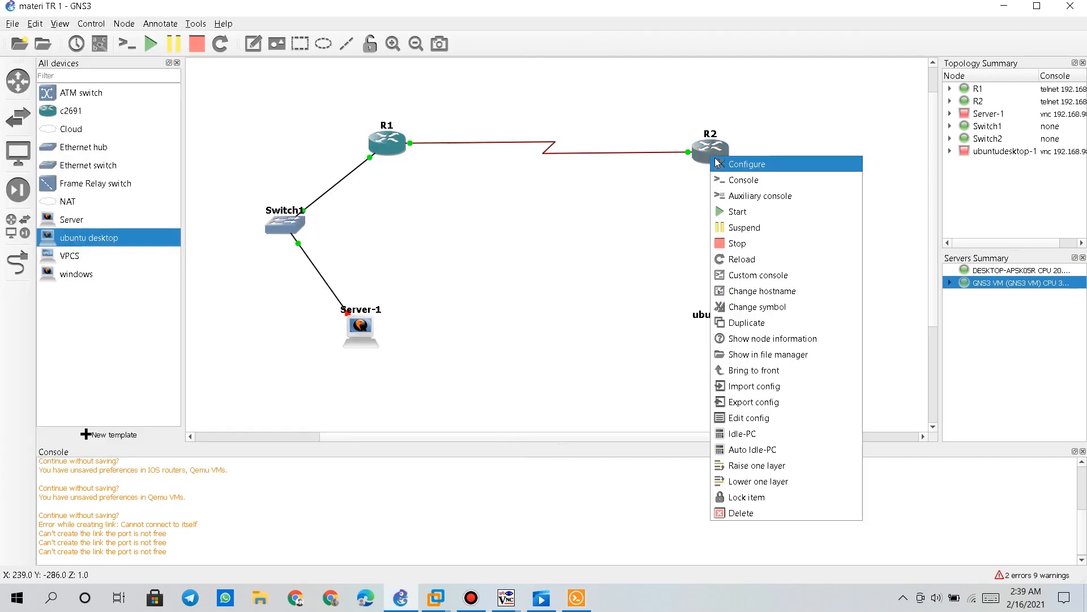
left_click(729, 185)
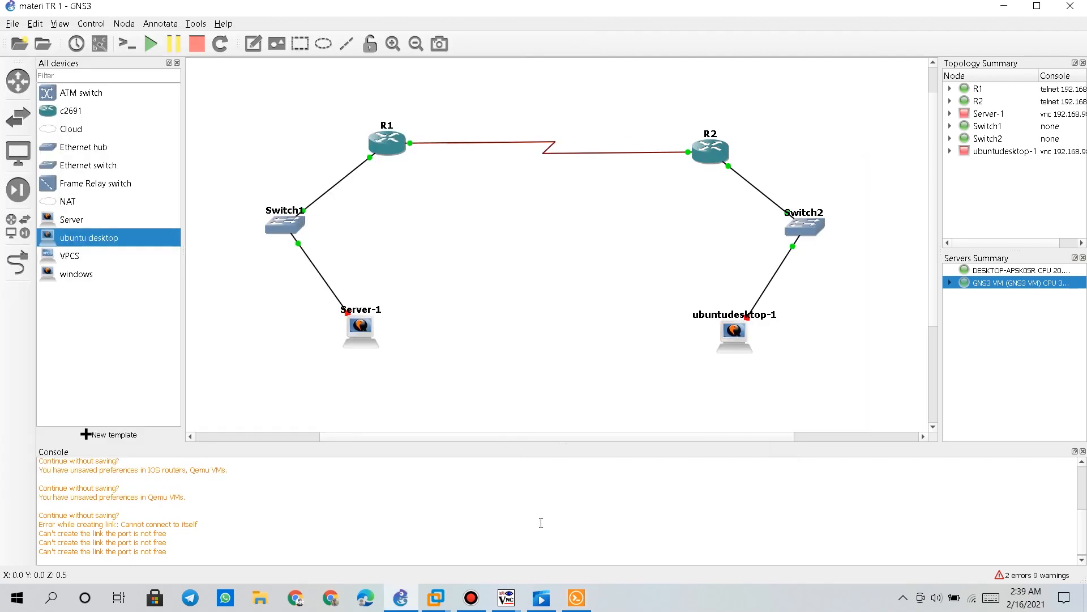
Wake R2's console and enter global configuration mode
left_click(585, 598)
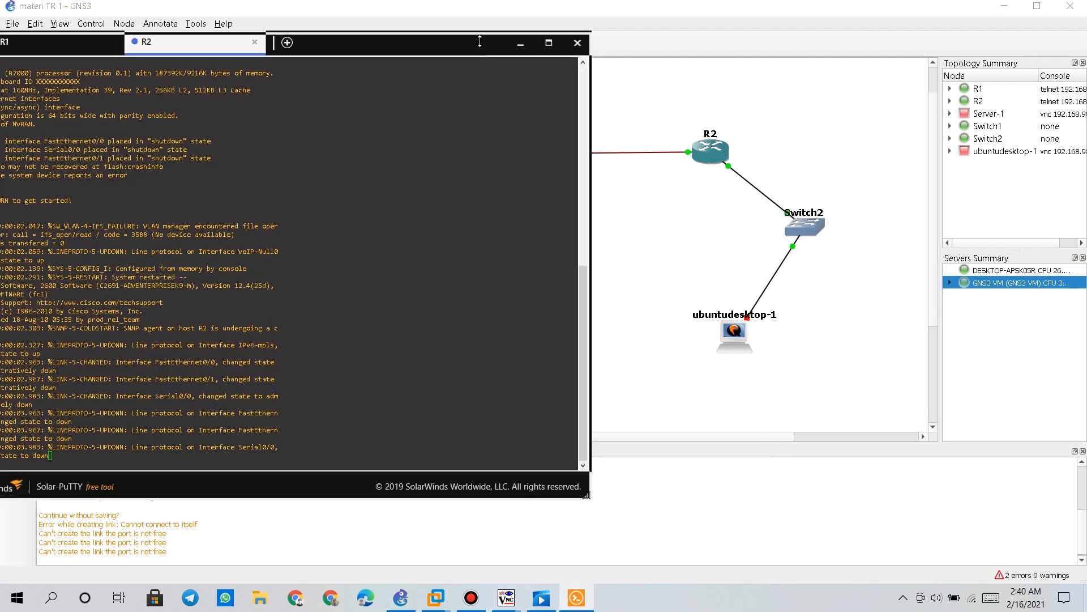
left_click_drag(440, 53, 632, 45)
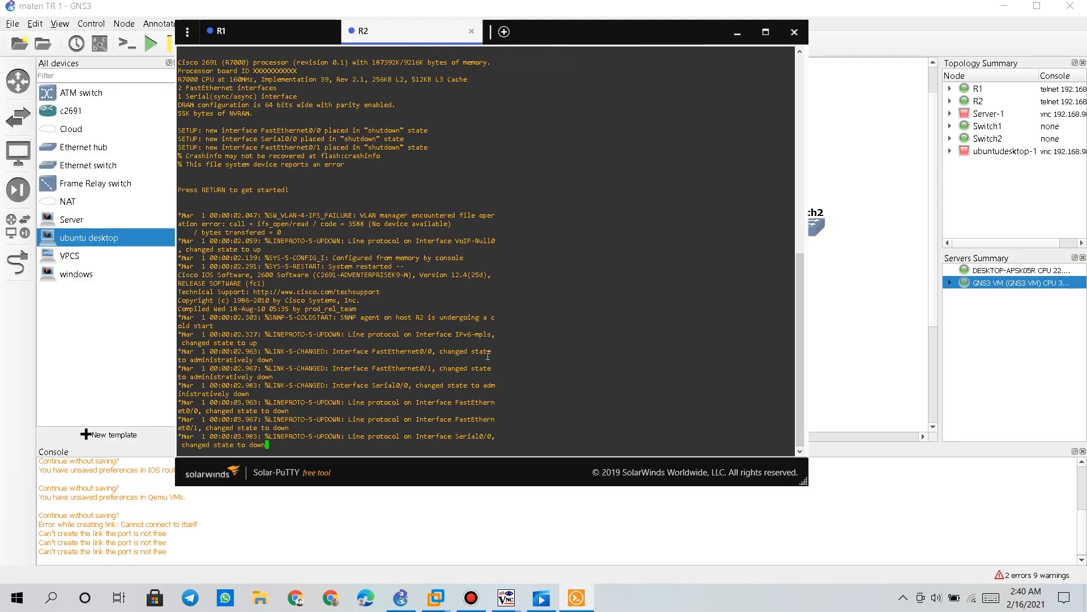
key("Return")
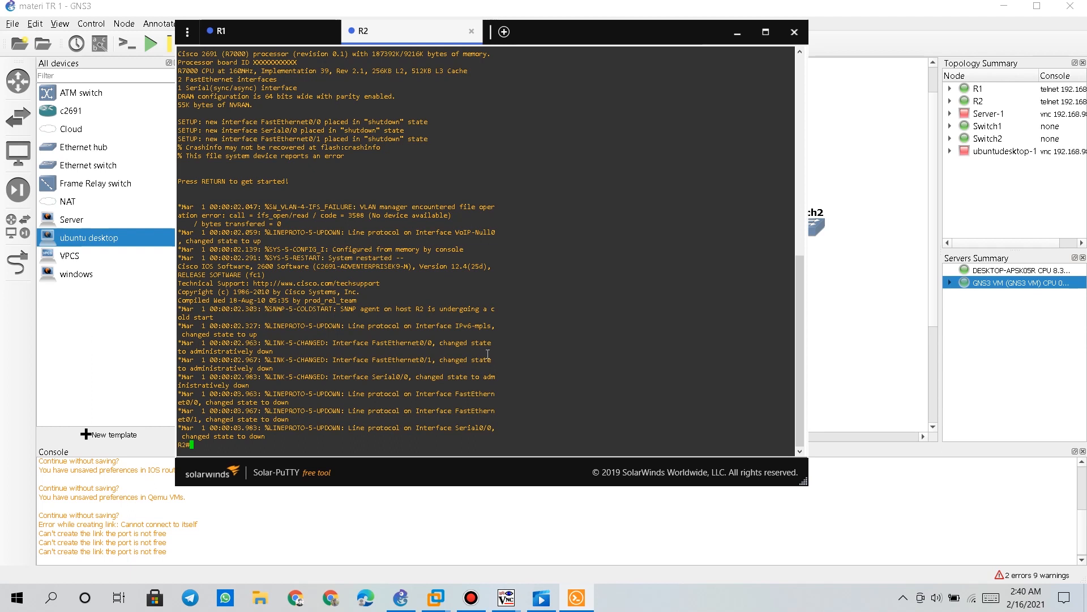
type("conf t")
key("Return")
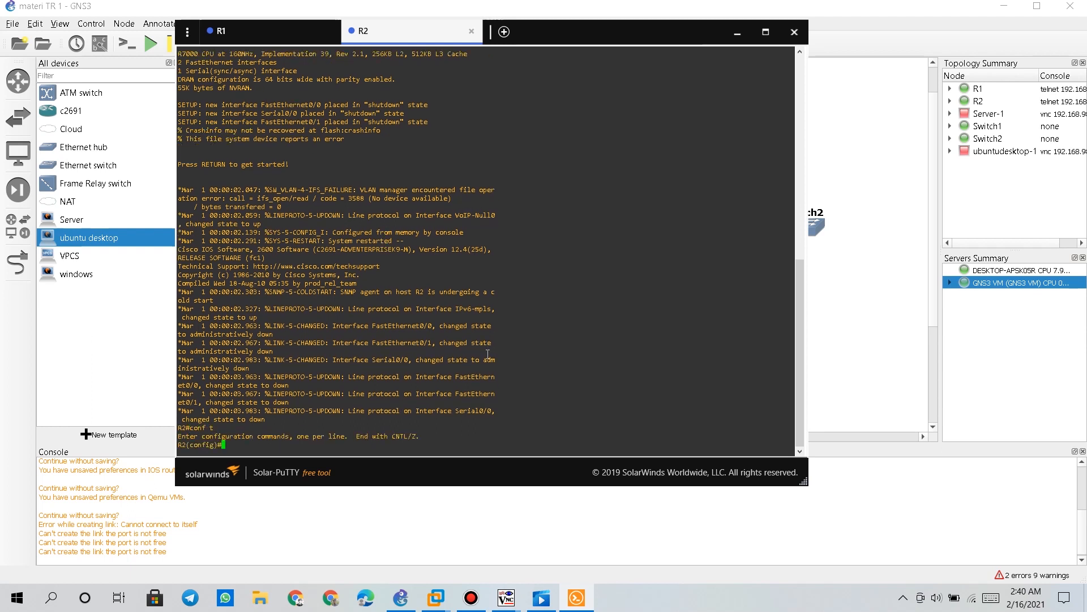
Select R2's FastEthernet0/0 and type address 192.168.2.1 255.255.255.0
type("int f0/0")
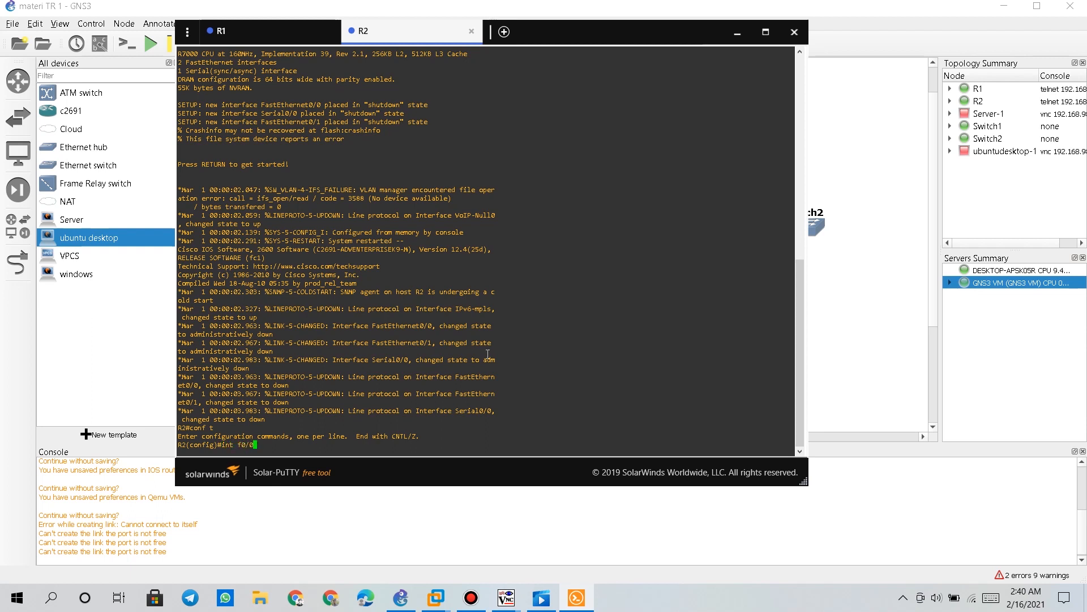
key("Return")
type("ip add")
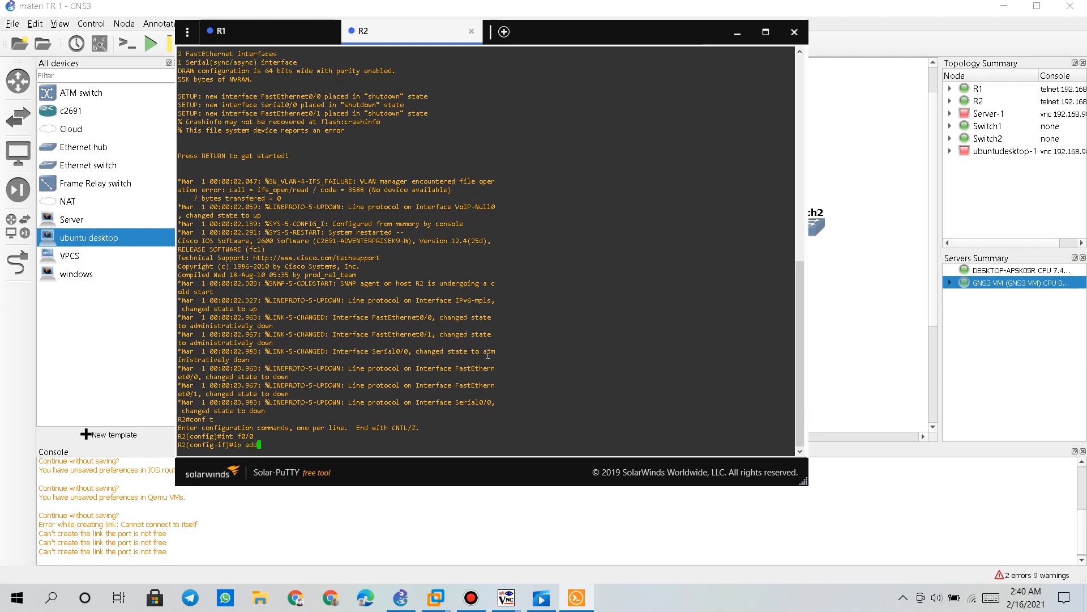
key("Tab")
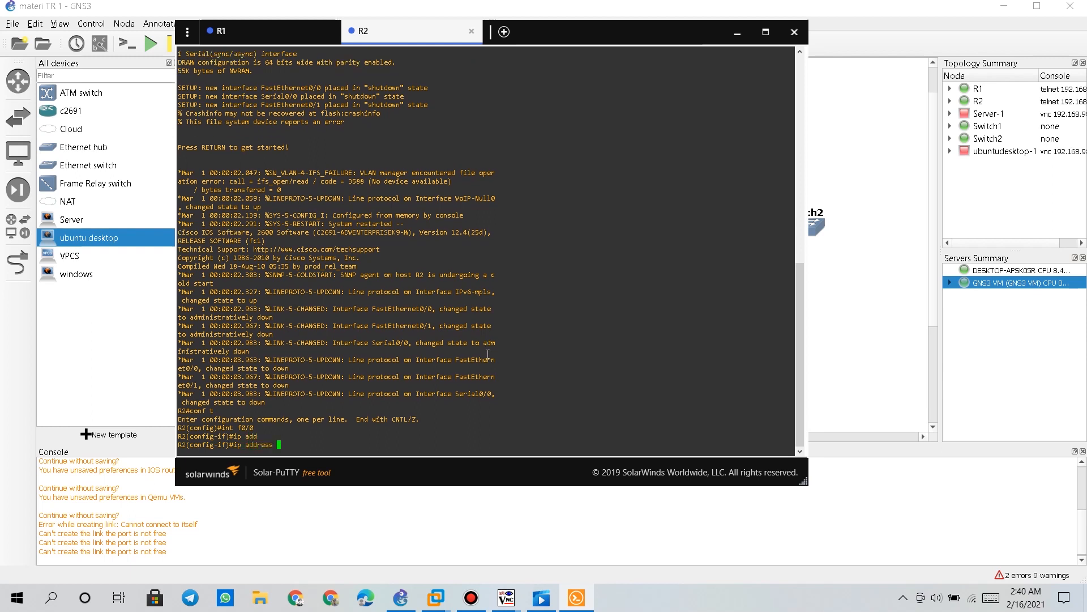
type("192.168.2.1")
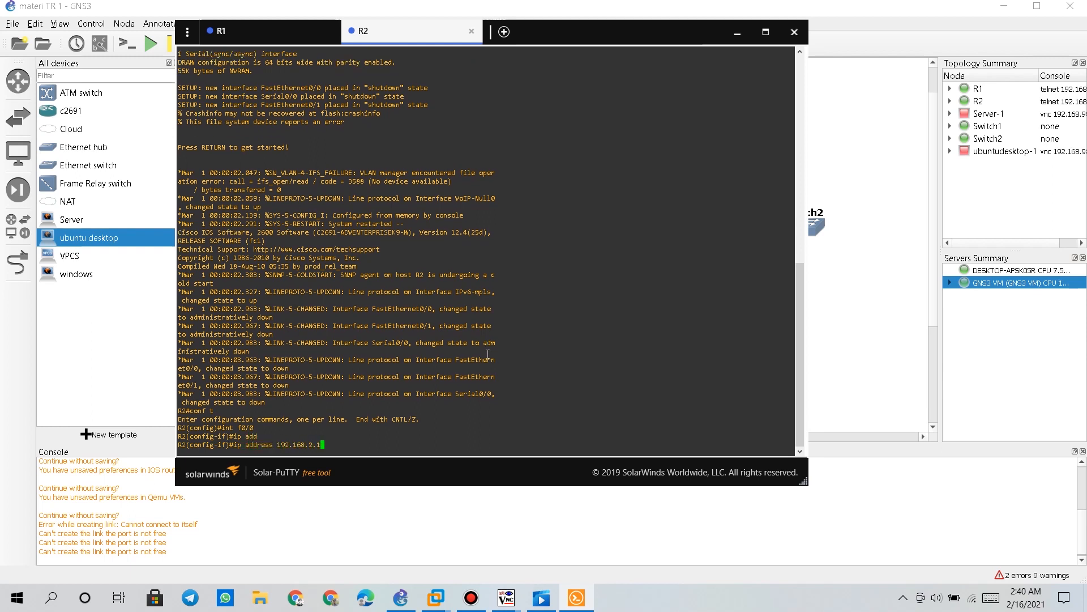
type(" 255.2")
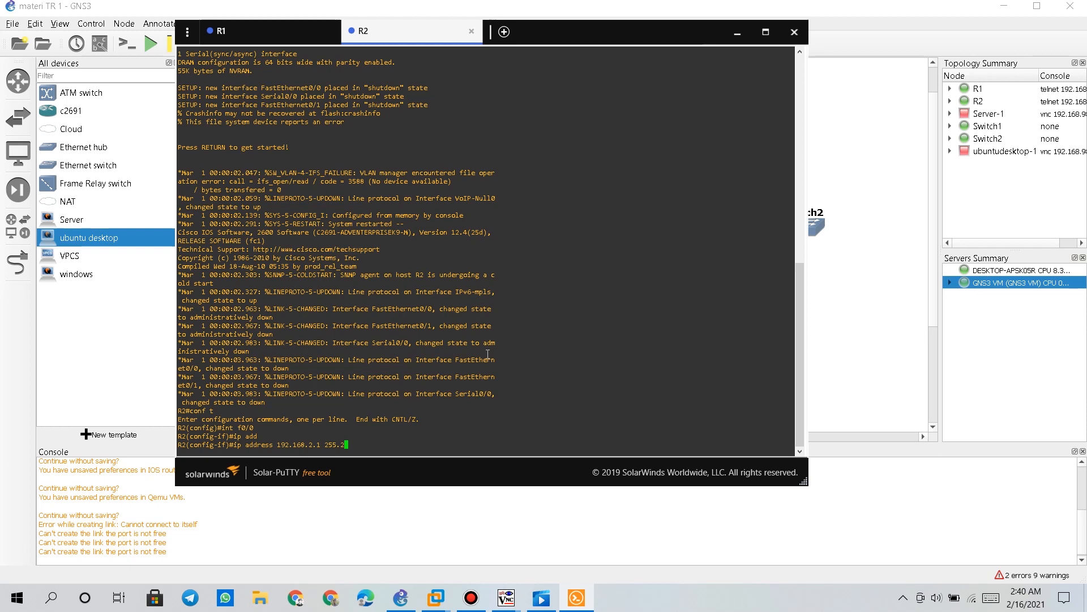
type("55.255.0")
left_click_drag(309, 445, 323, 444)
Apply 192.168.2.1/24 to R2's FastEthernet0/0, enable it, and exit the interface
left_click(283, 38)
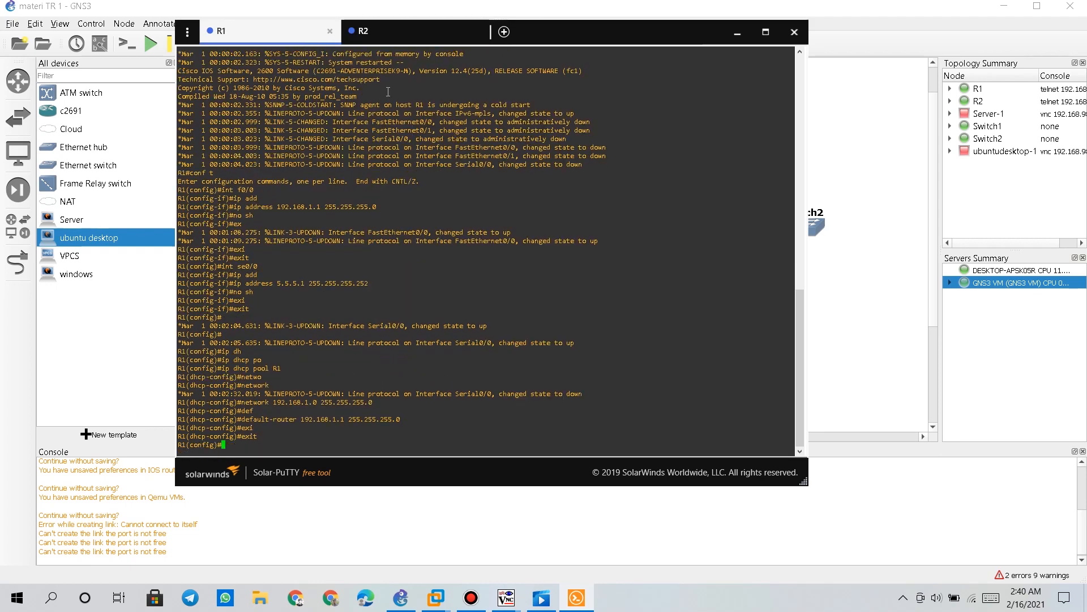
left_click(426, 33)
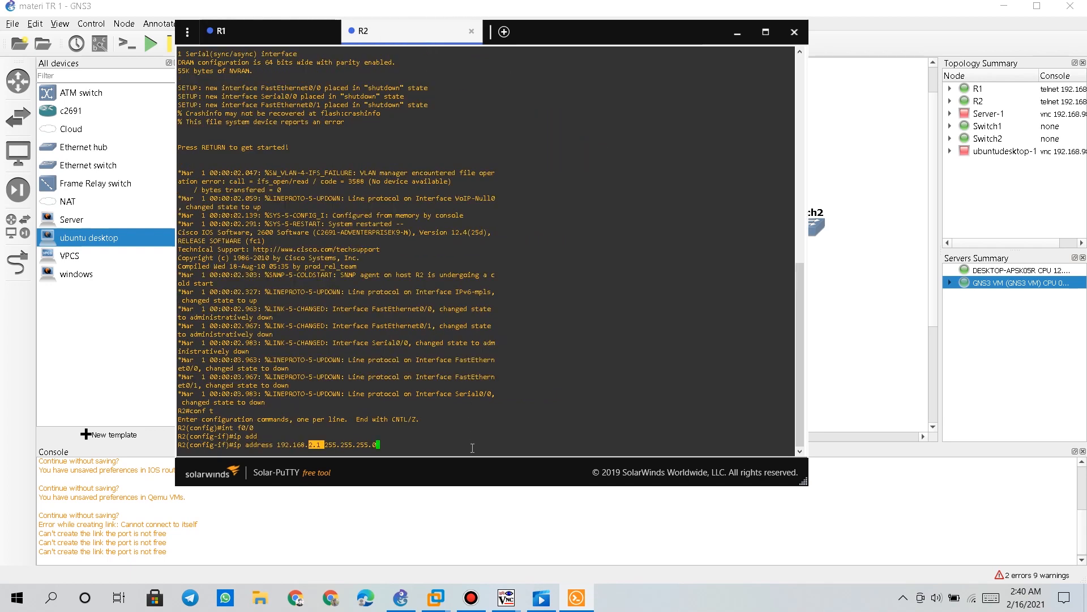
key("Return")
type("no")
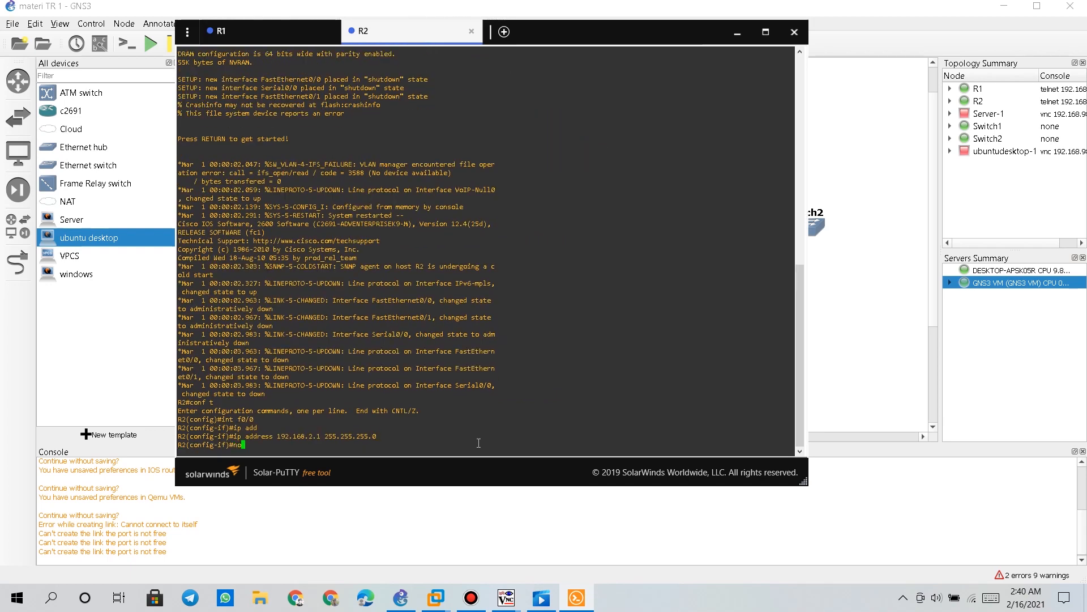
type(" sh")
key("Return")
type("exi")
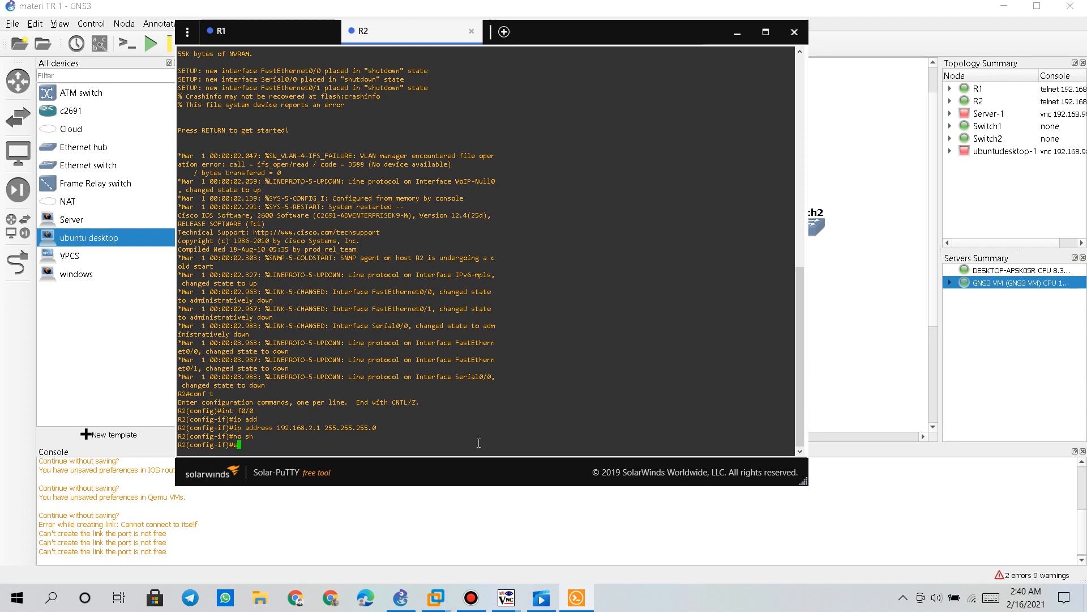
key("Return")
type("exit")
key("Return")
Give R2's Serial0/0 address 5.5.5.2 255.255.255.252 and enable it
type("int se")
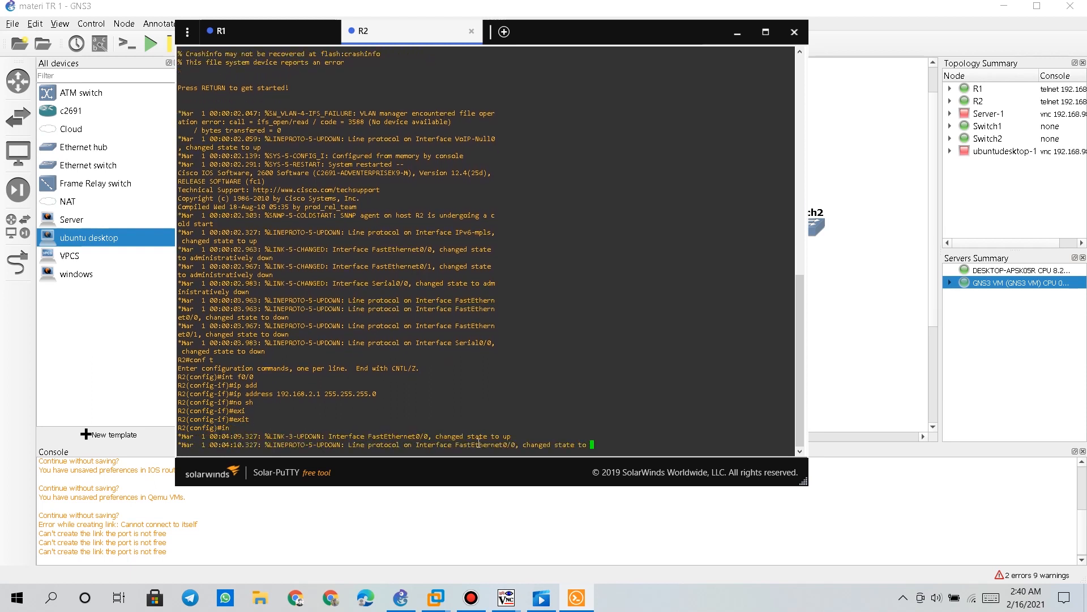
key("Tab")
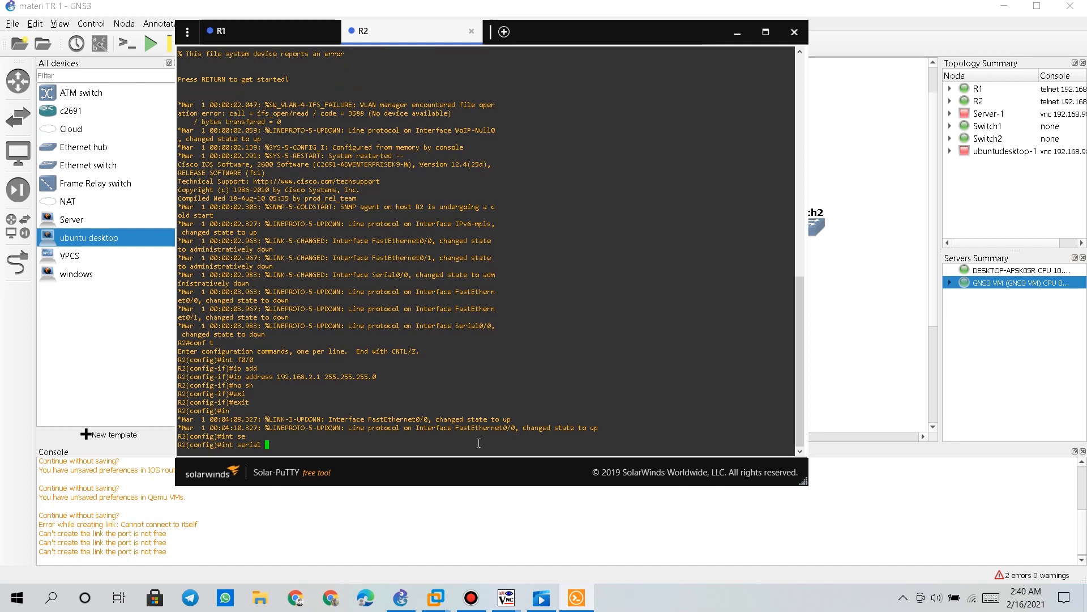
type("0/0")
key("Return")
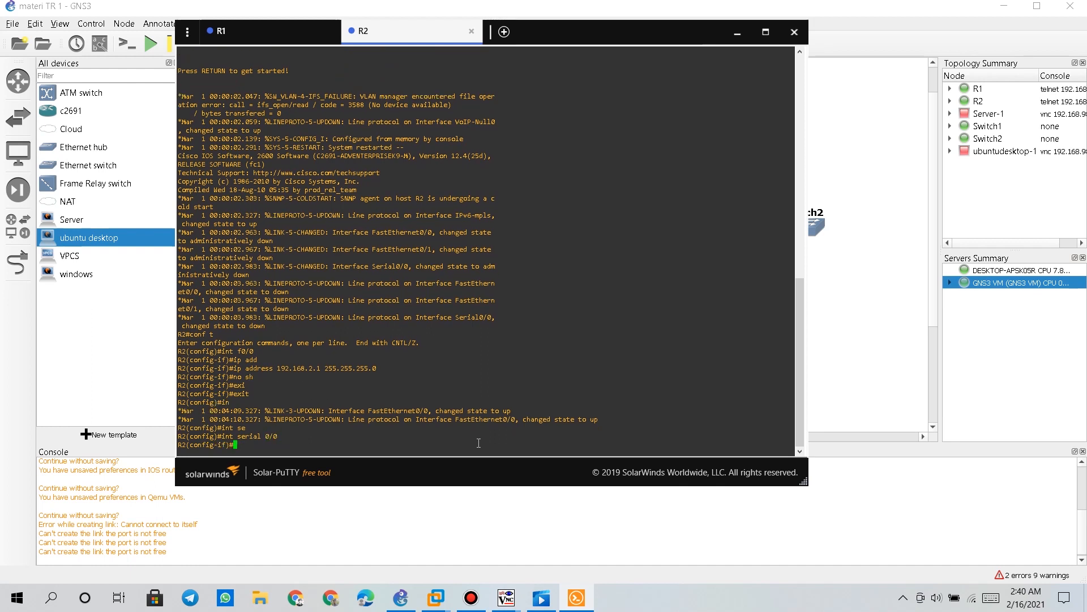
type("1")
type("p add")
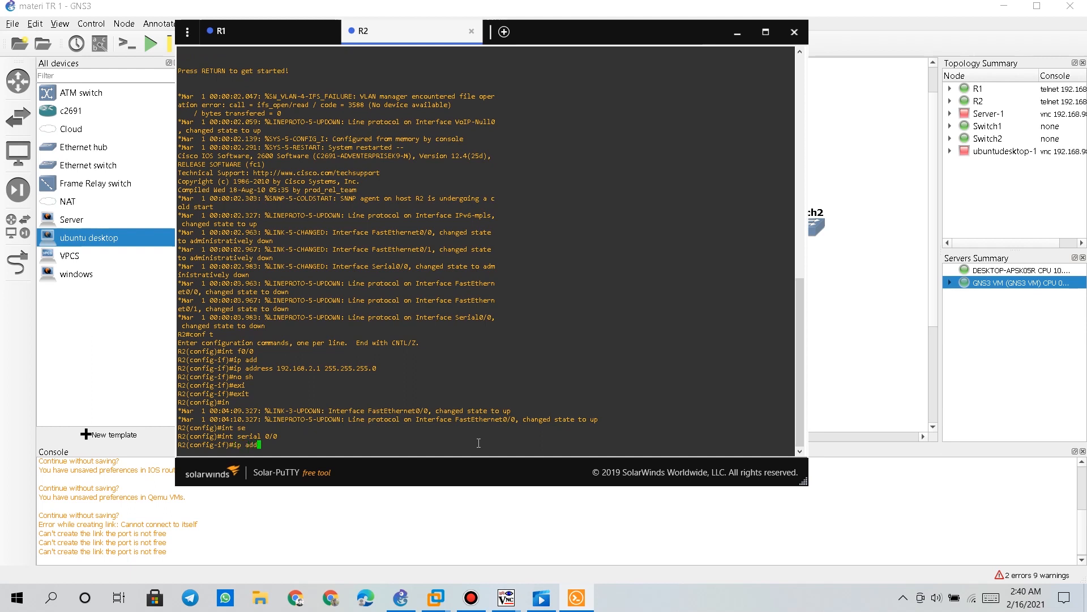
key("Tab")
type("5.5.")
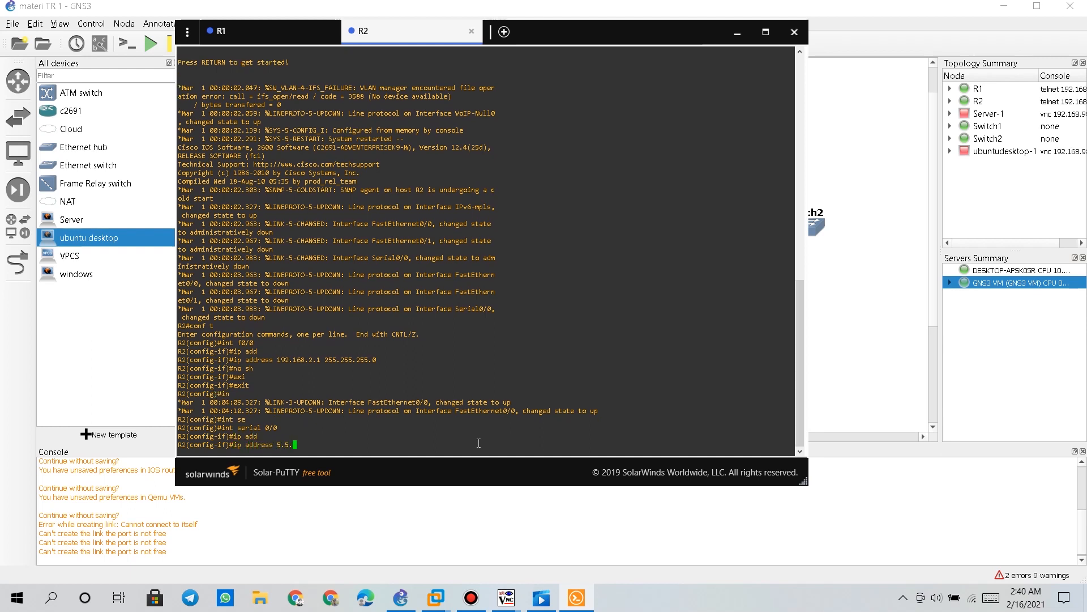
type("5.2")
left_click(265, 34)
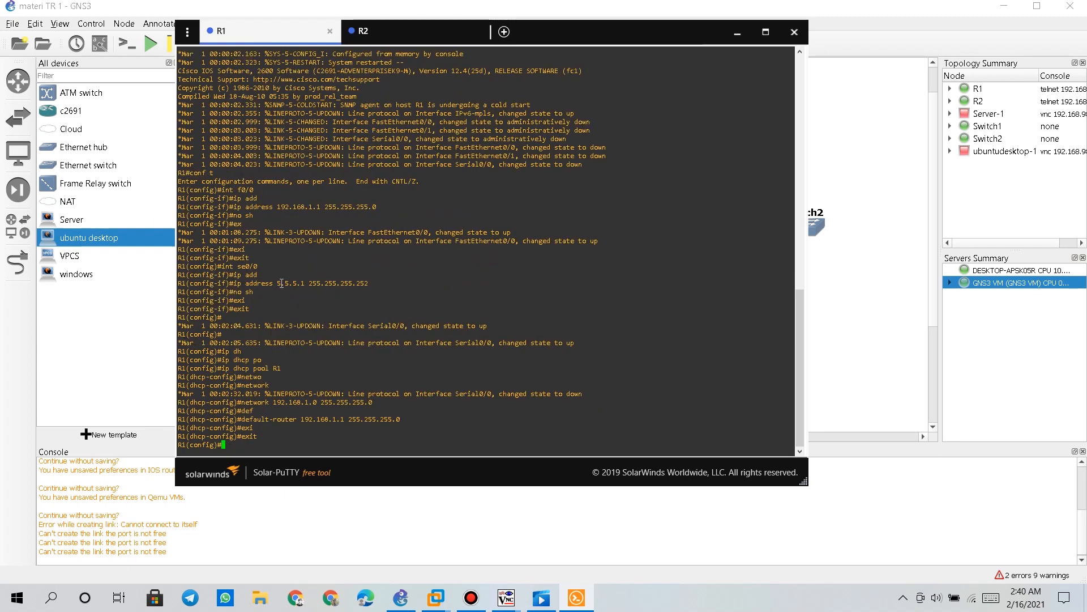
left_click_drag(277, 283, 309, 283)
left_click(413, 33)
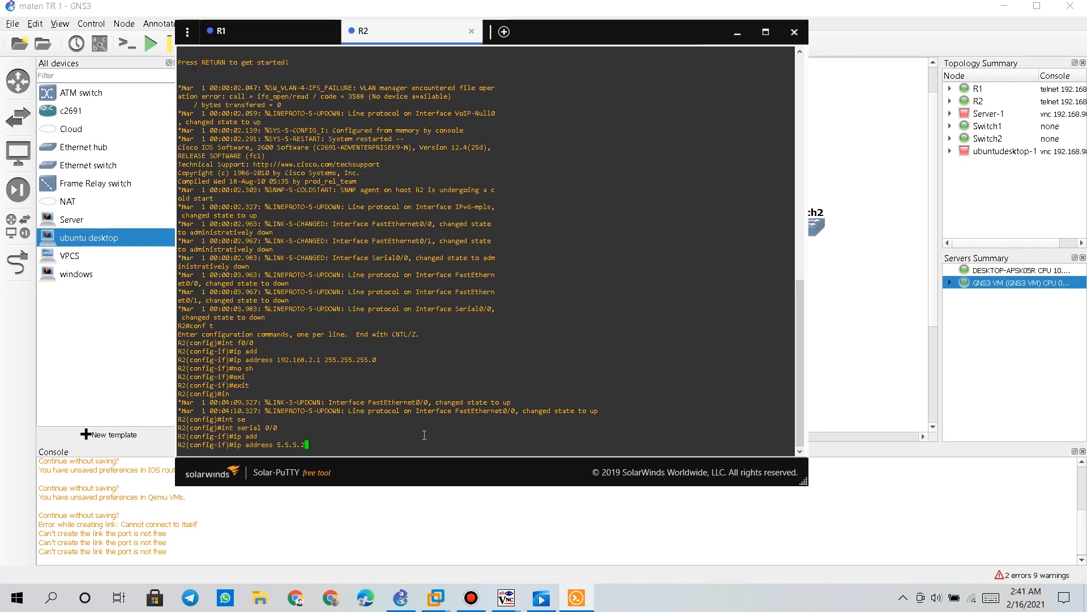
type("255")
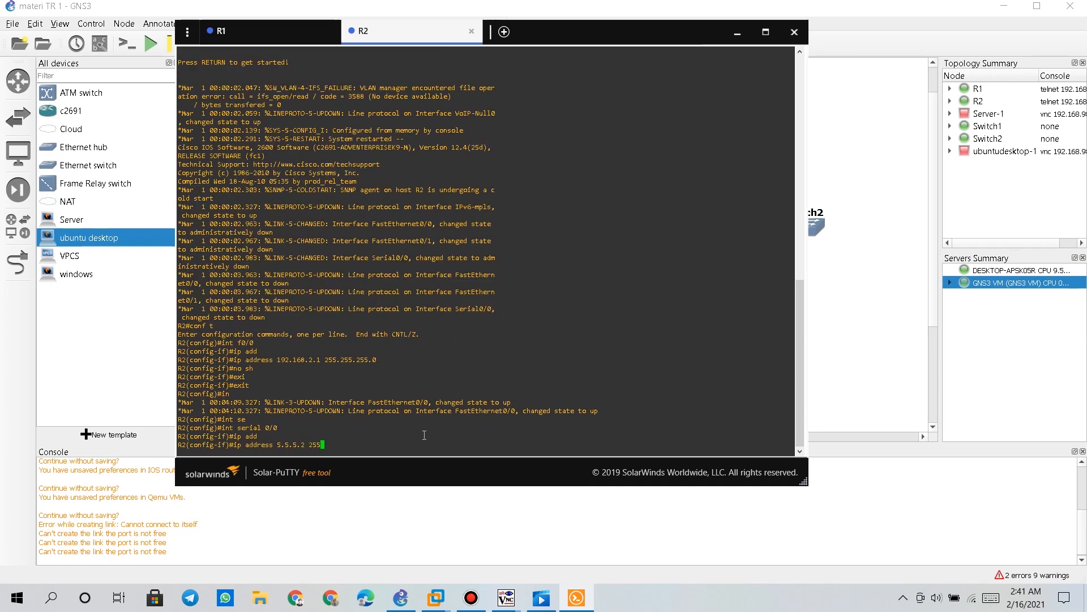
type(".255.255.252")
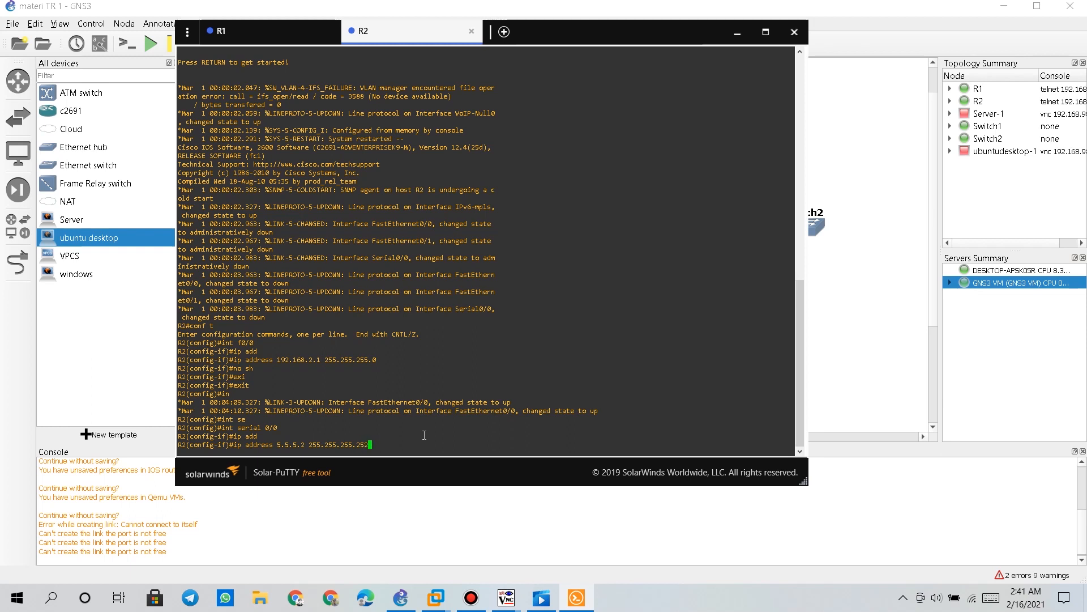
key("Return")
type("no sh")
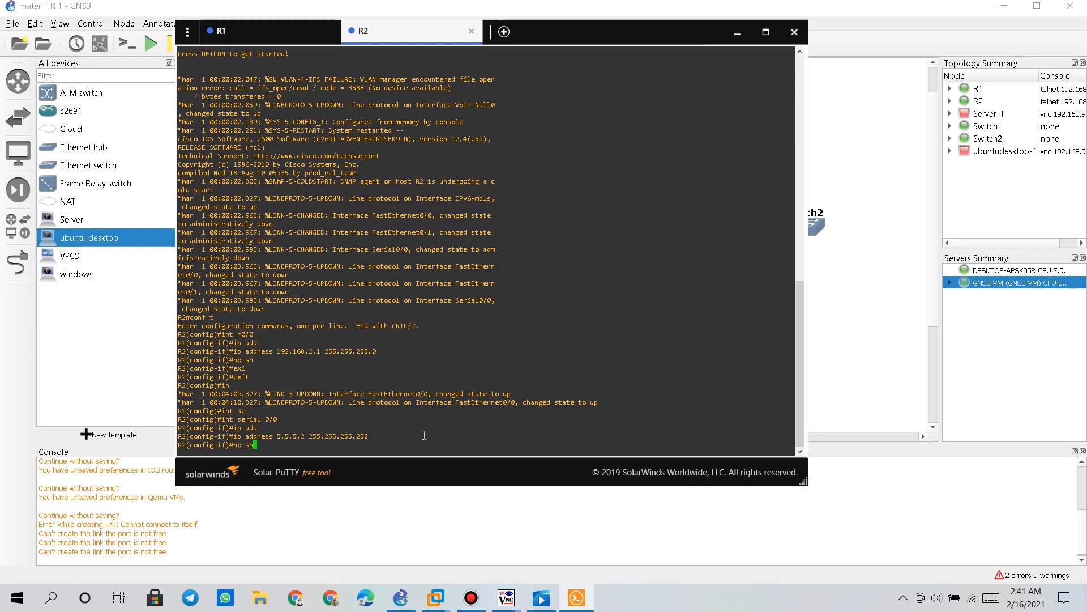
key("Return")
Leave the serial interface and create a DHCP pool named R2 on R2
left_click(251, 42)
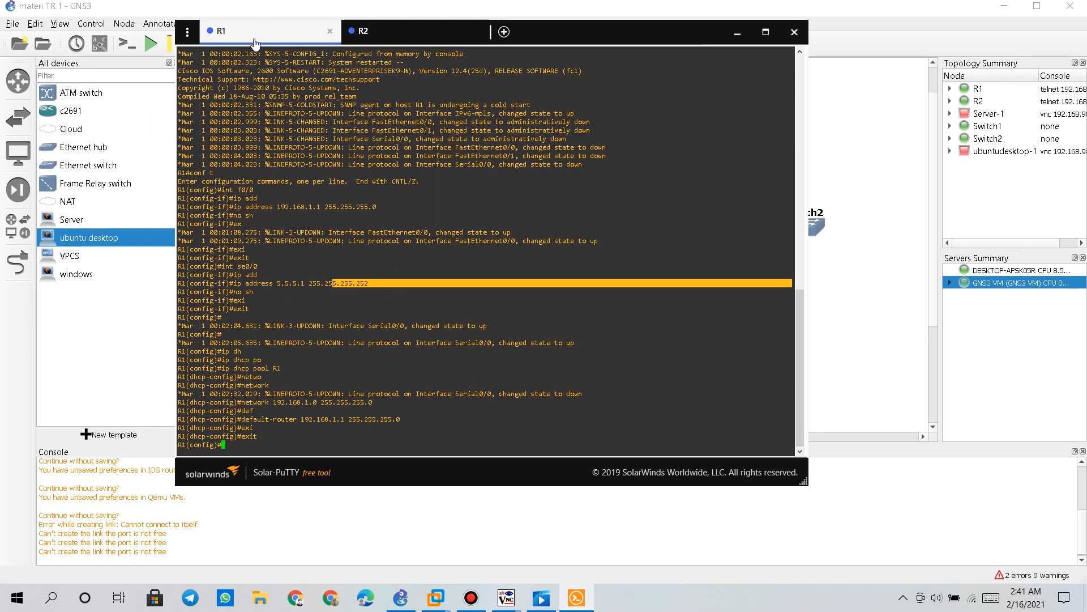
left_click(391, 34)
type("exi")
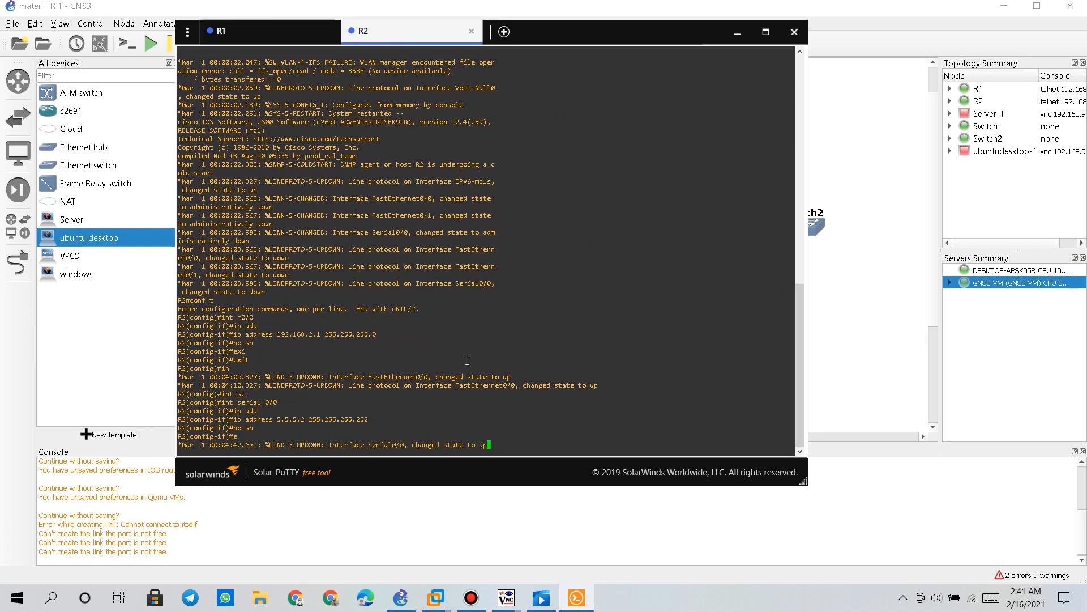
key("Return")
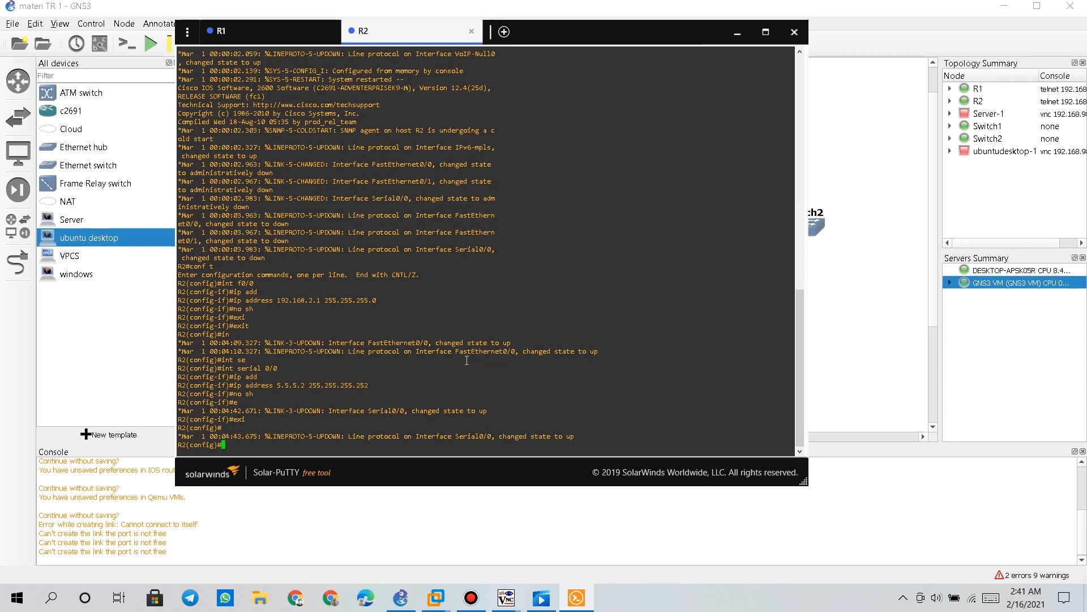
type("ip dhcp")
key("Tab")
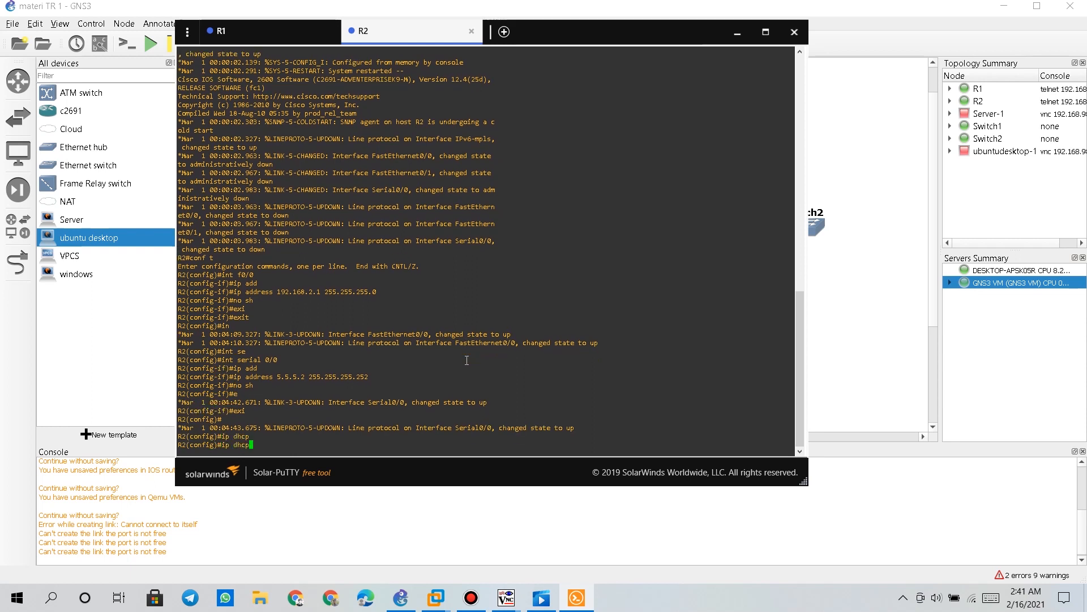
type("oo")
key("Tab")
key("BackSpace")
key("BackSpace")
key("BackSpace")
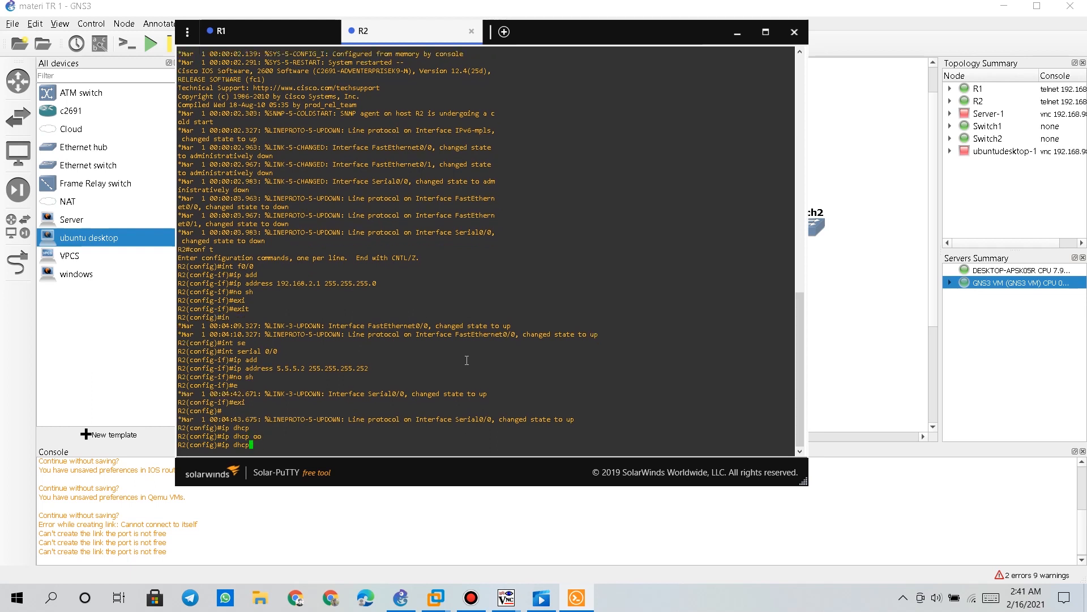
type("poo")
key("Tab")
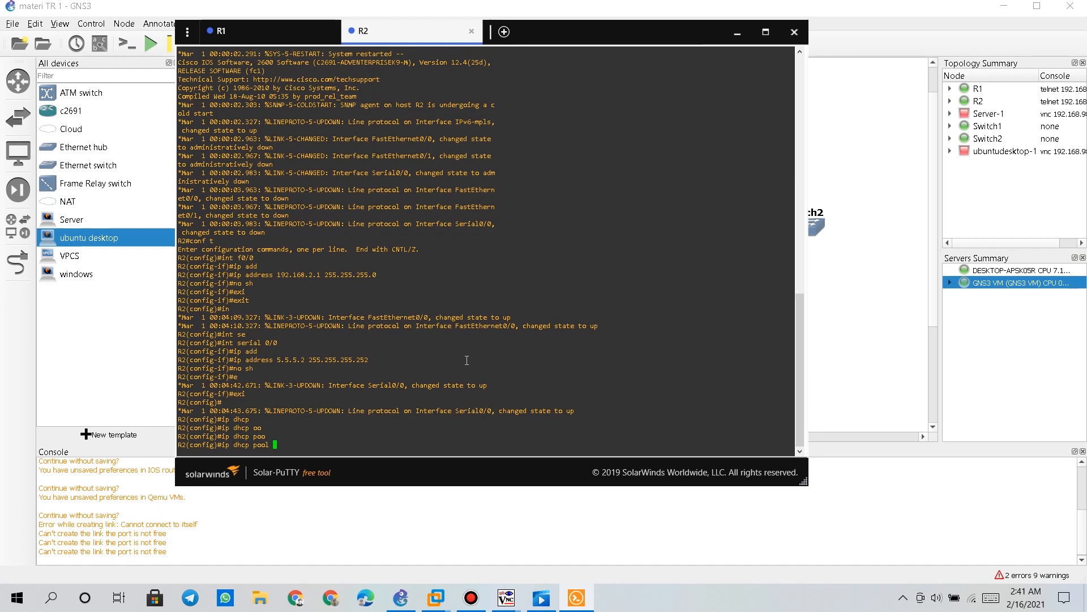
type("R2")
key("Return")
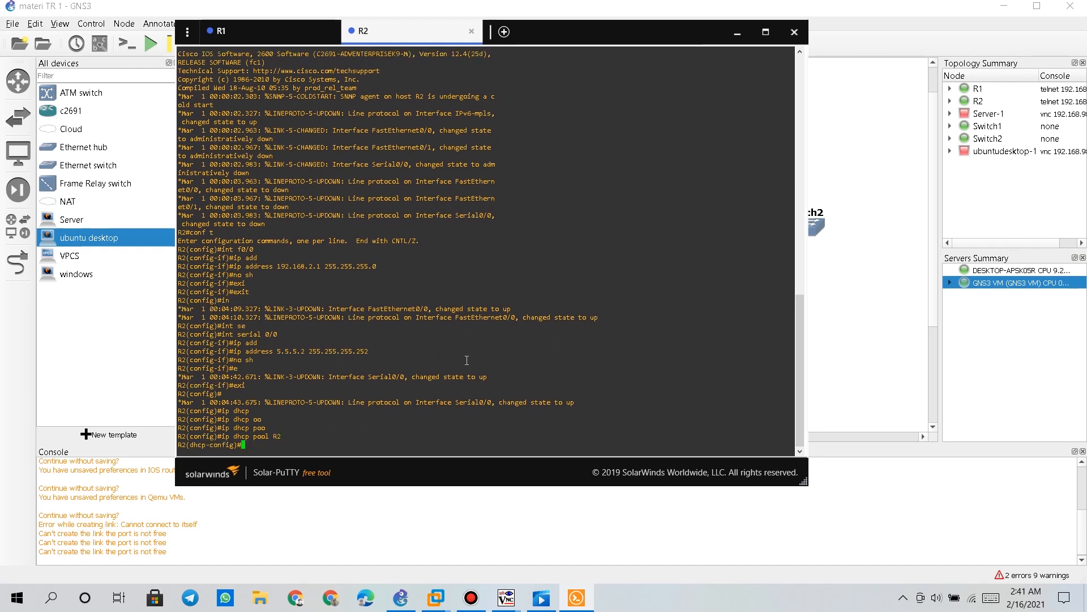
Set pool R2's network 192.168.2.1 255.255.255.0 and default router 192.168.2.1, then exit
type("netwo")
key("Tab")
type("192.168.2.1")
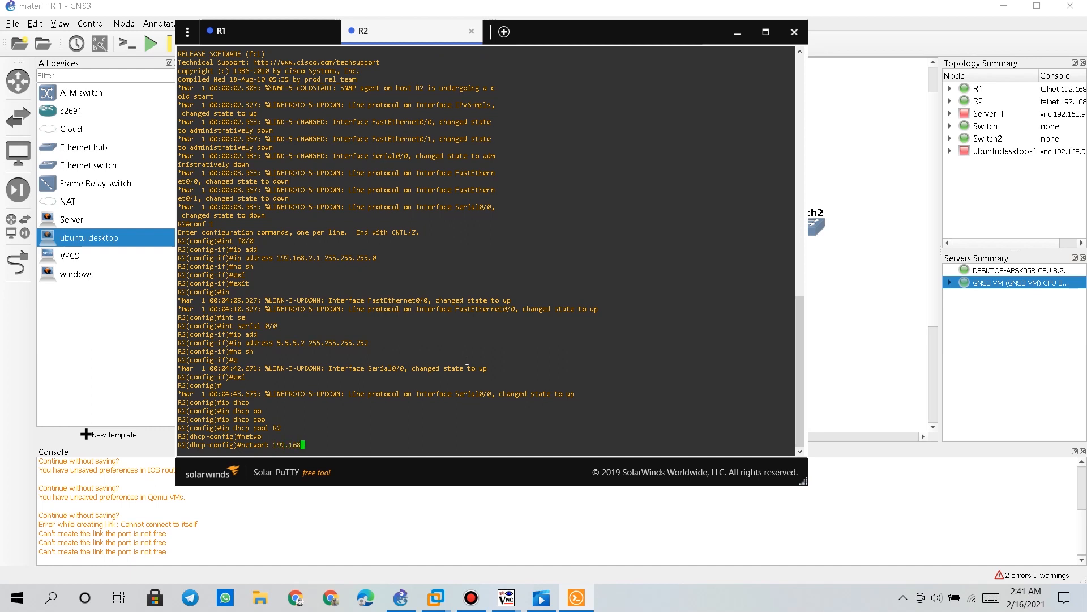
type("255.255.255.0")
key("Return")
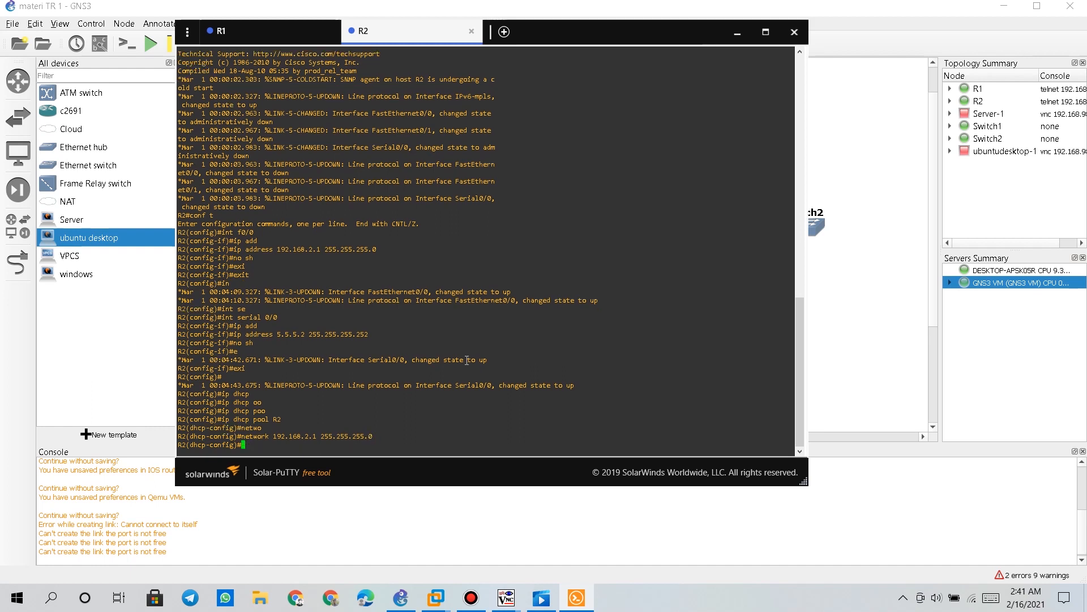
type("def")
key("Tab")
type("192.168")
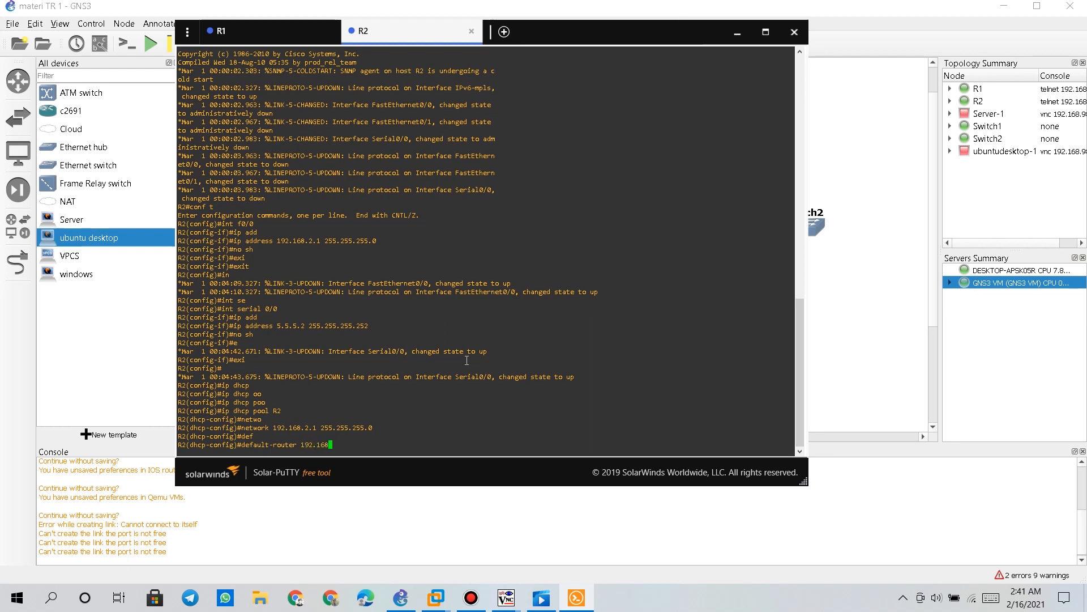
left_click_drag(275, 242, 320, 243)
type(".2.1 255.255")
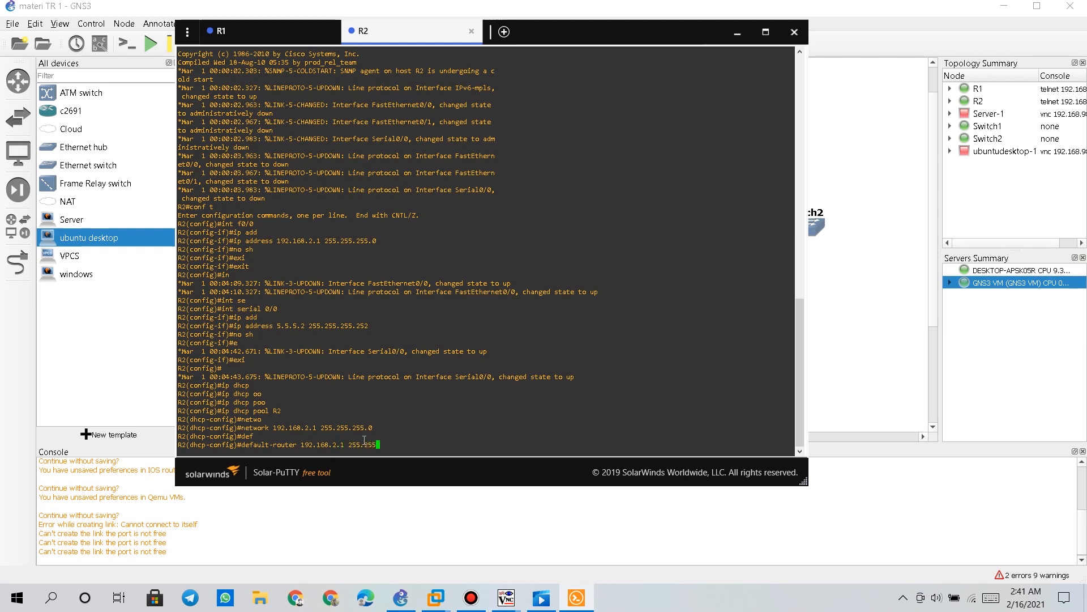
type(".255.0")
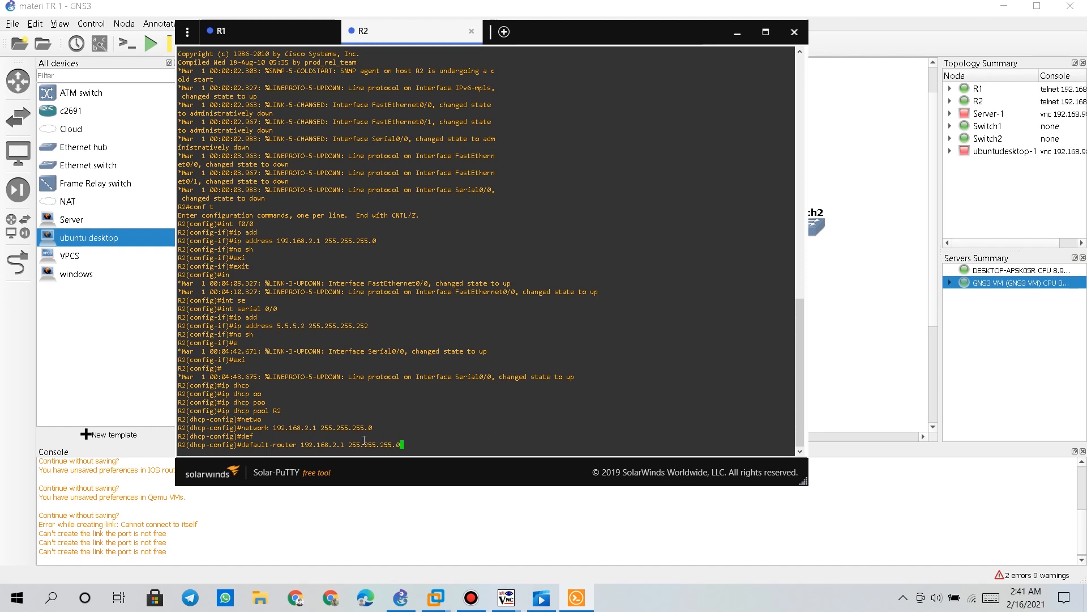
key("Return")
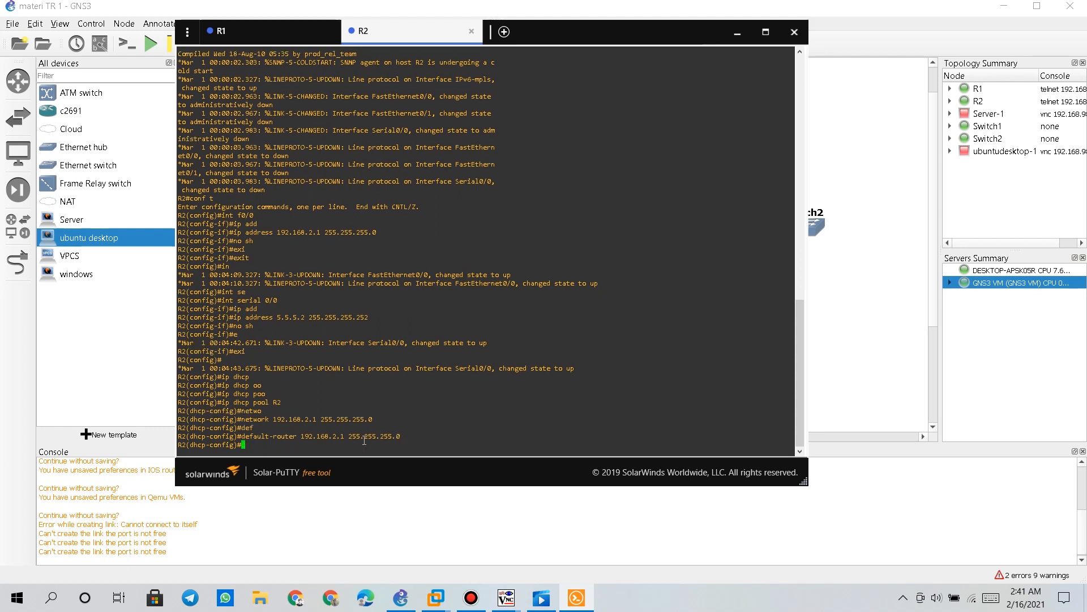
type("exi")
key("Tab")
key("Return")
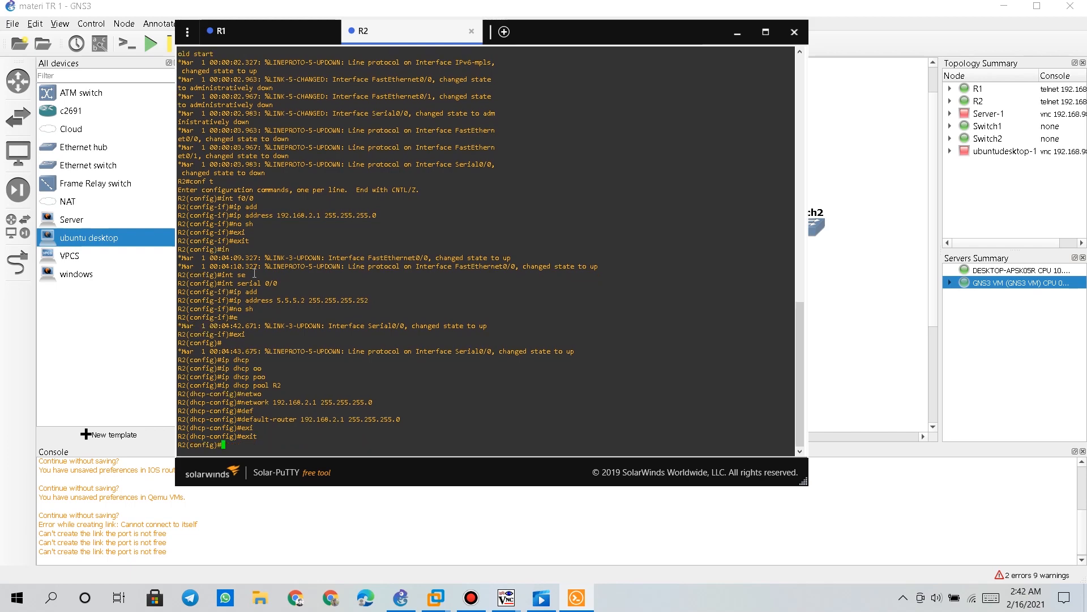
Switch back and forth between the R1 and R2 console sessions, ending on R2
left_click(259, 33)
left_click(394, 34)
left_click(267, 33)
left_click(381, 35)
left_click(278, 35)
left_click(371, 33)
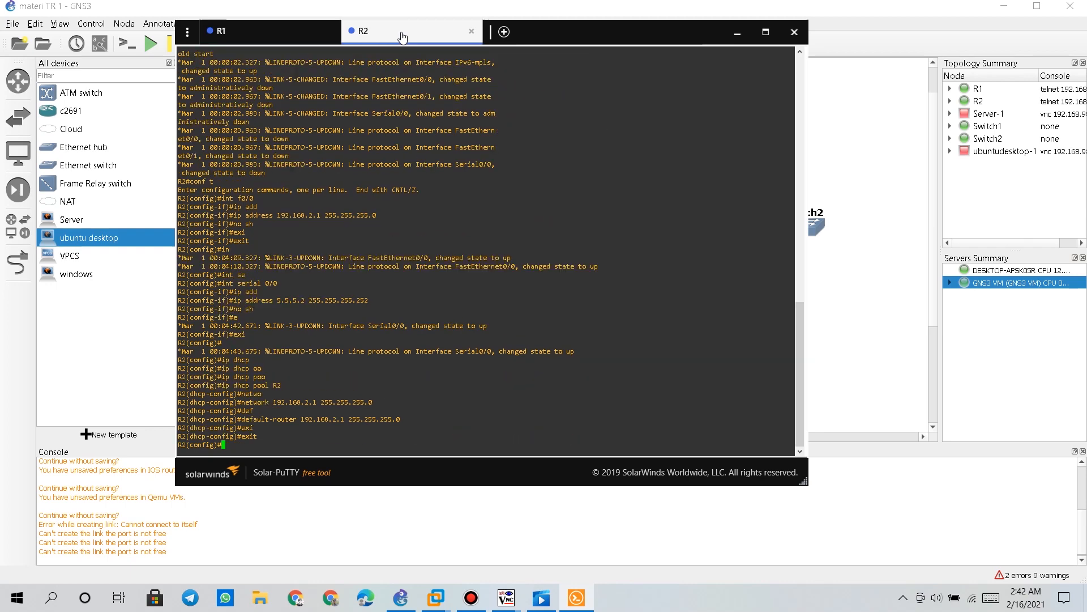
On R2, add static route 192.168.1.0 255.255.255.0 via 5.5.5.1, then return to R1's console
type("ip route 192")
left_click_drag(568, 38, 826, 56)
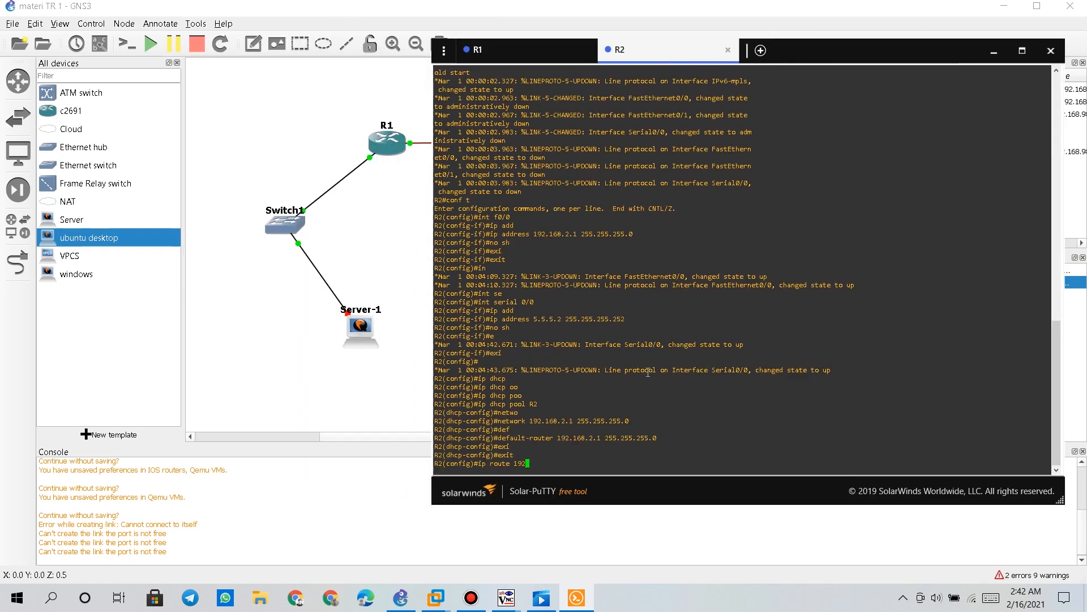
type(".168.1.0 255.255.255.0")
left_click(578, 51)
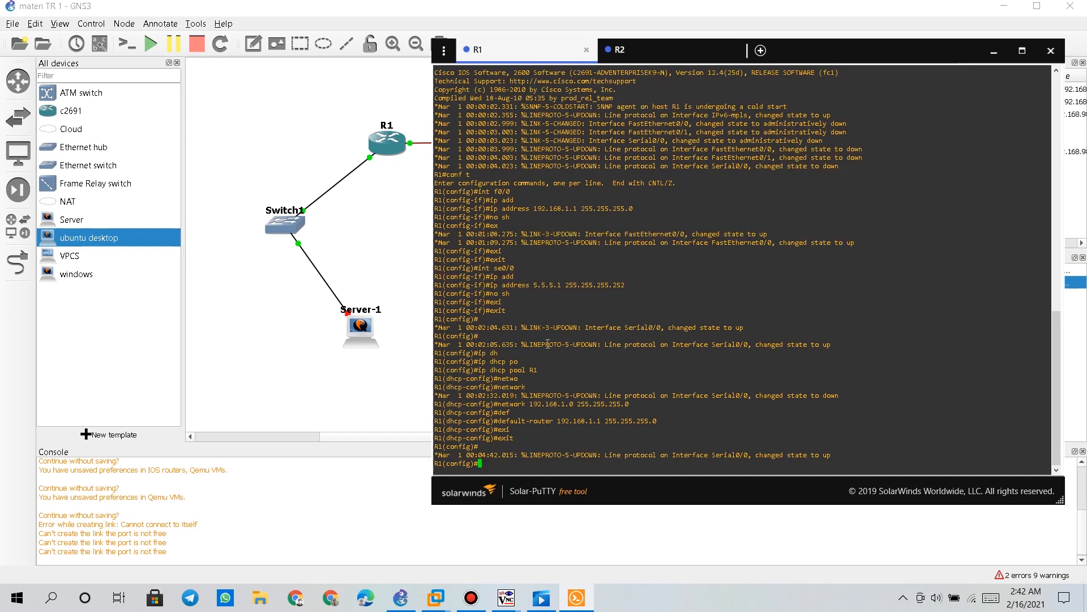
left_click_drag(532, 287, 563, 287)
left_click(680, 50)
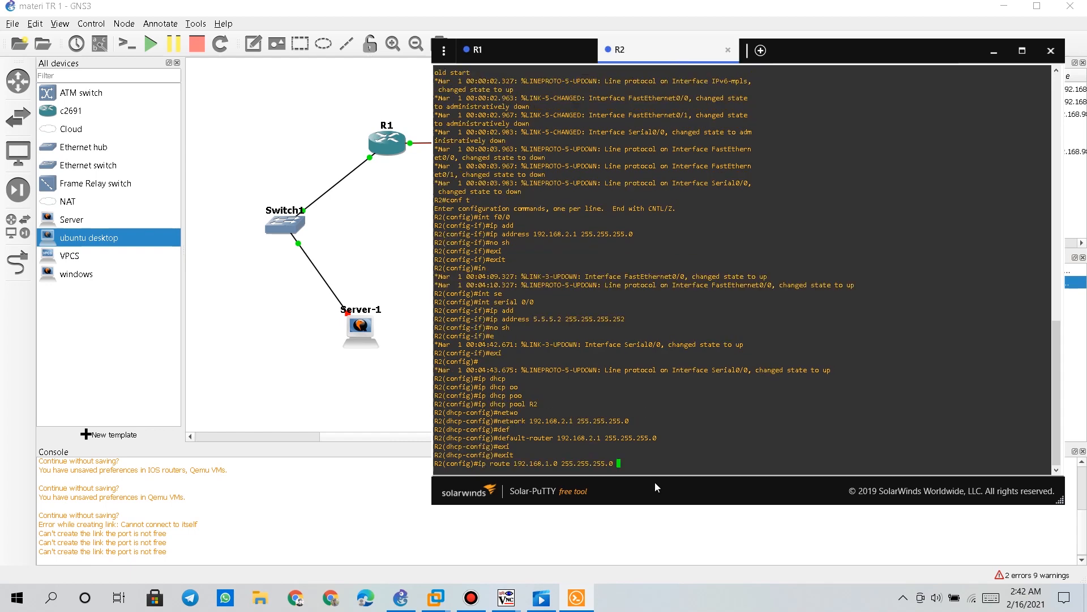
left_click_drag(642, 459, 642, 463)
type("5")
type(".5.5.2")
key("Return")
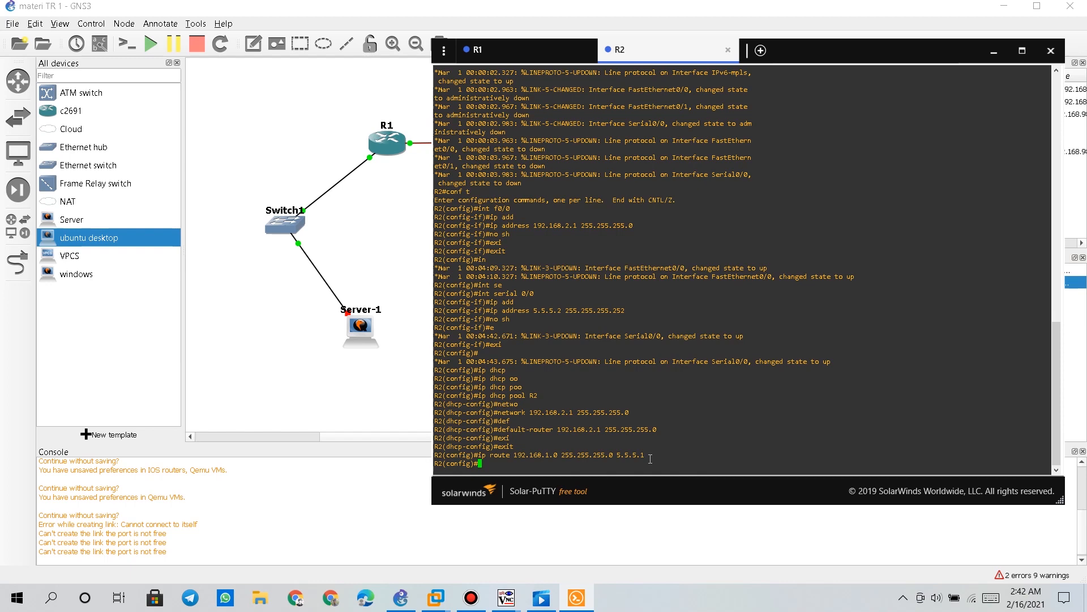
left_click(512, 51)
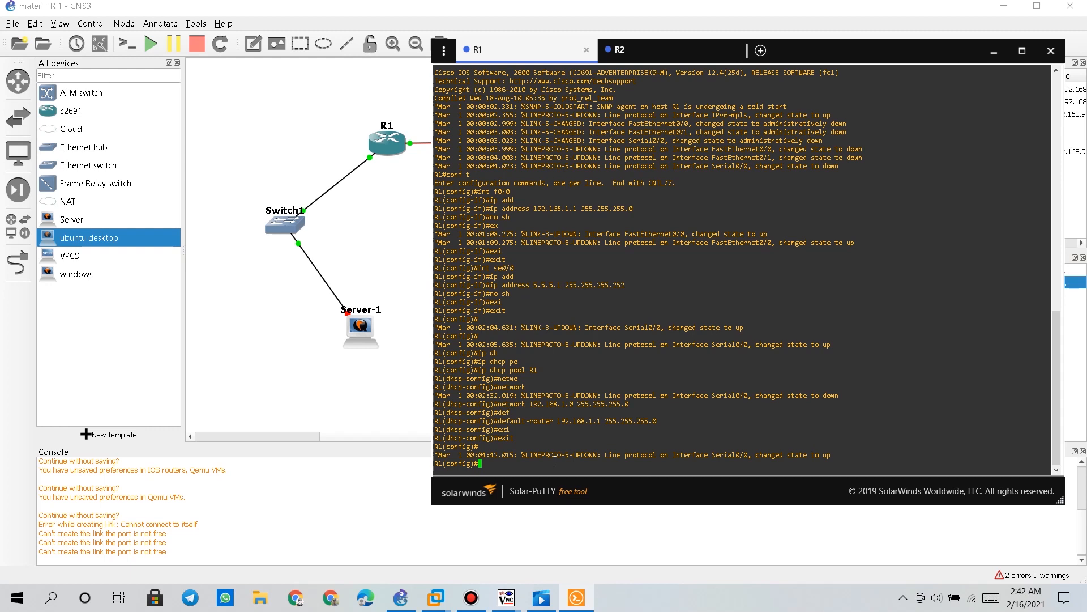
On R1, add static route 192.168.2.0 255.255.255.0 via 5.5.5.2, then minimize the console
type("ip rou")
key("Tab")
type("t")
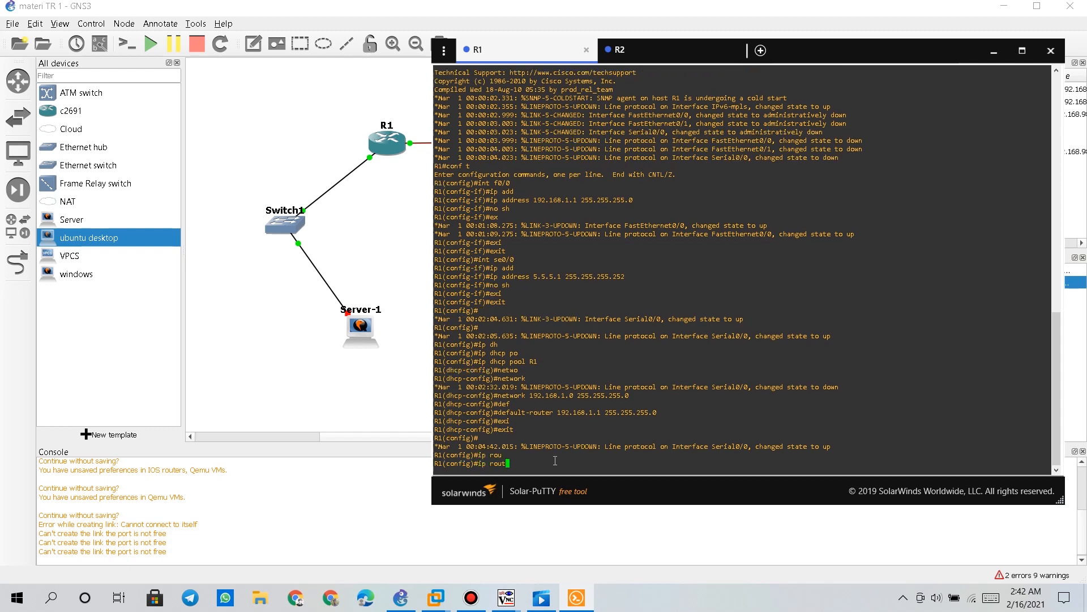
type("e 192.168.2.0 255.255.255.0 51")
key("BackSpace")
type(".5.5.2")
left_click(619, 50)
left_click_drag(534, 311, 564, 310)
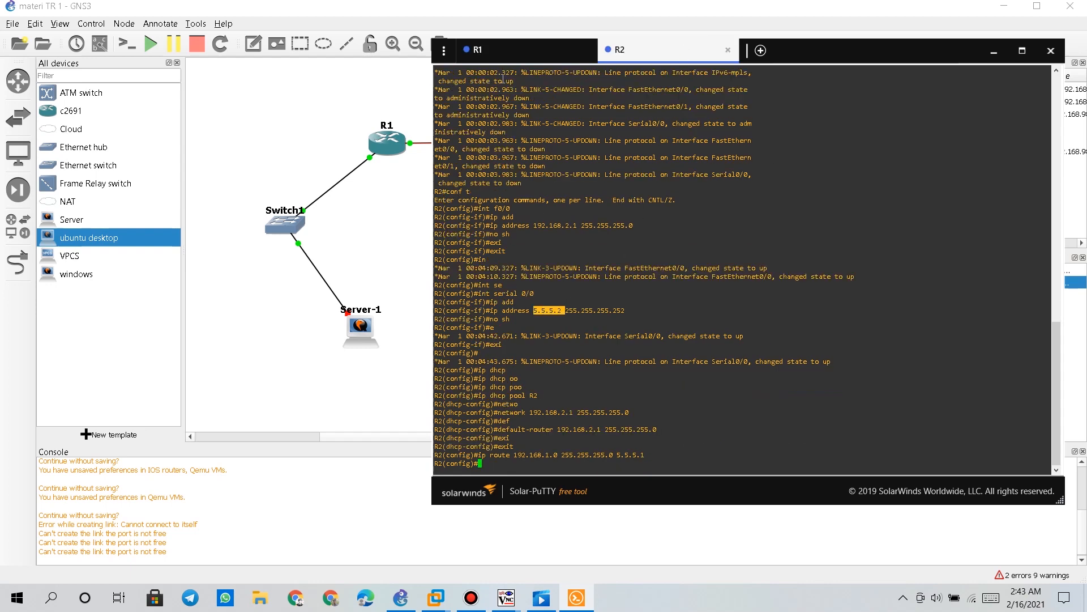
left_click(477, 50)
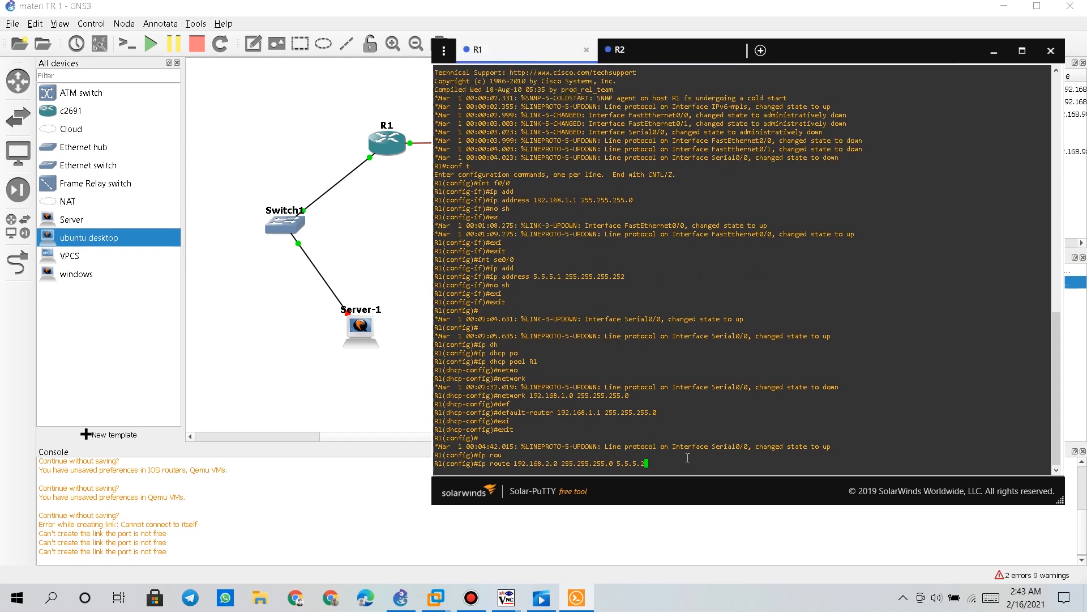
key("Return")
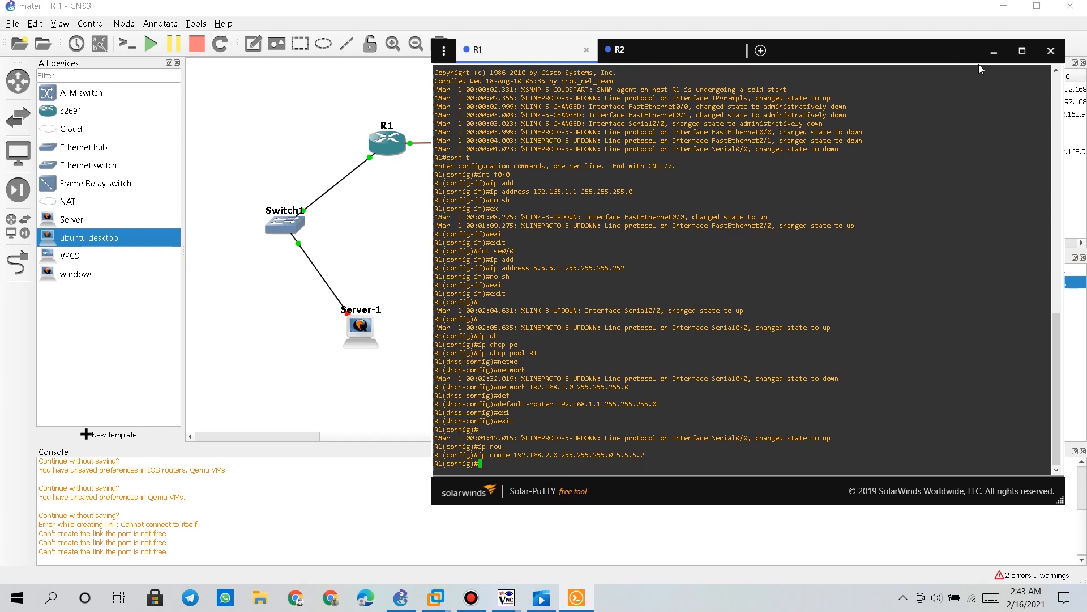
left_click(992, 54)
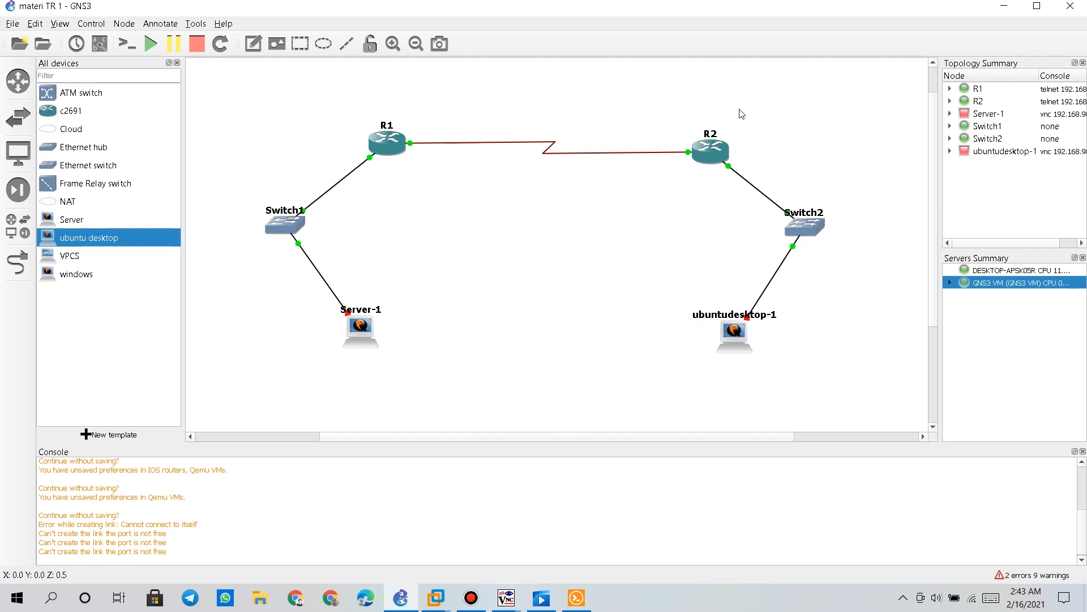
Start Server-1 and ubuntudesktop-1, briefly opening Server-1's console
right_click(360, 334)
key("Down")
key("Down")
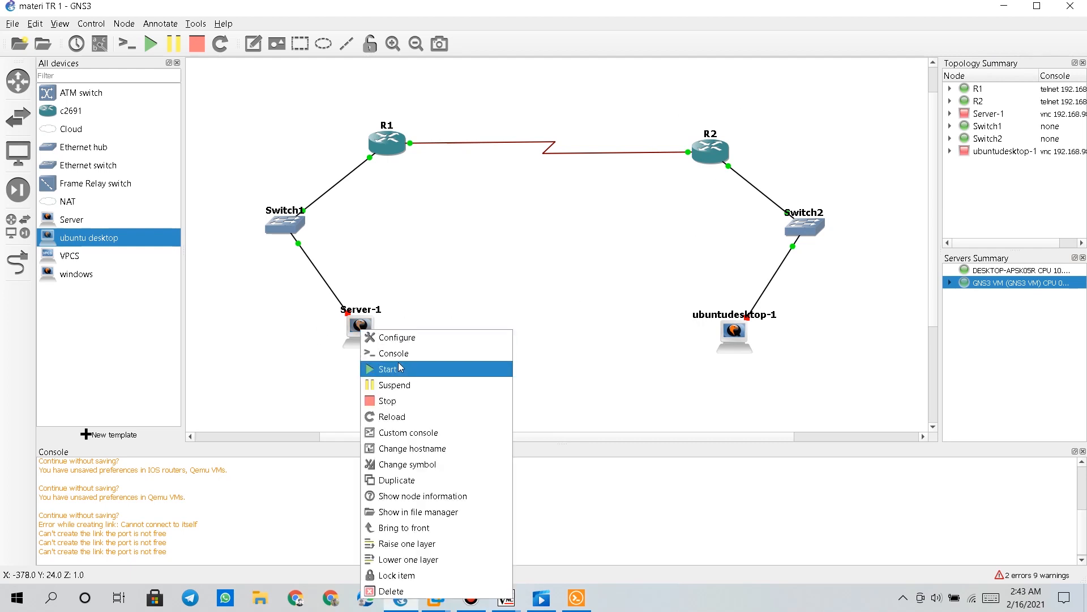
key("Return")
right_click(360, 333)
left_click(380, 347)
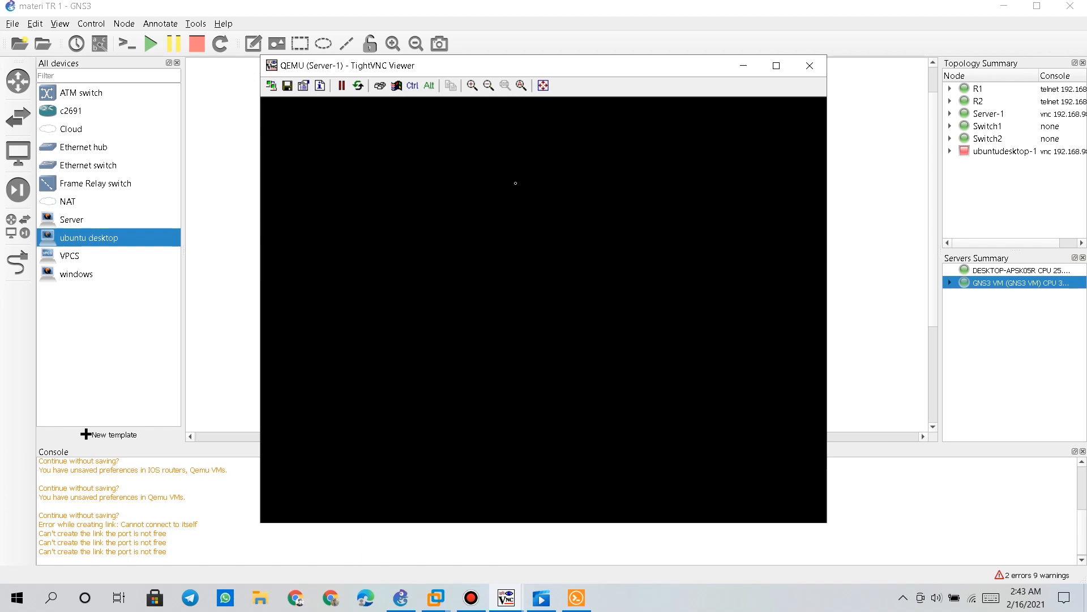
left_click(744, 66)
right_click(741, 333)
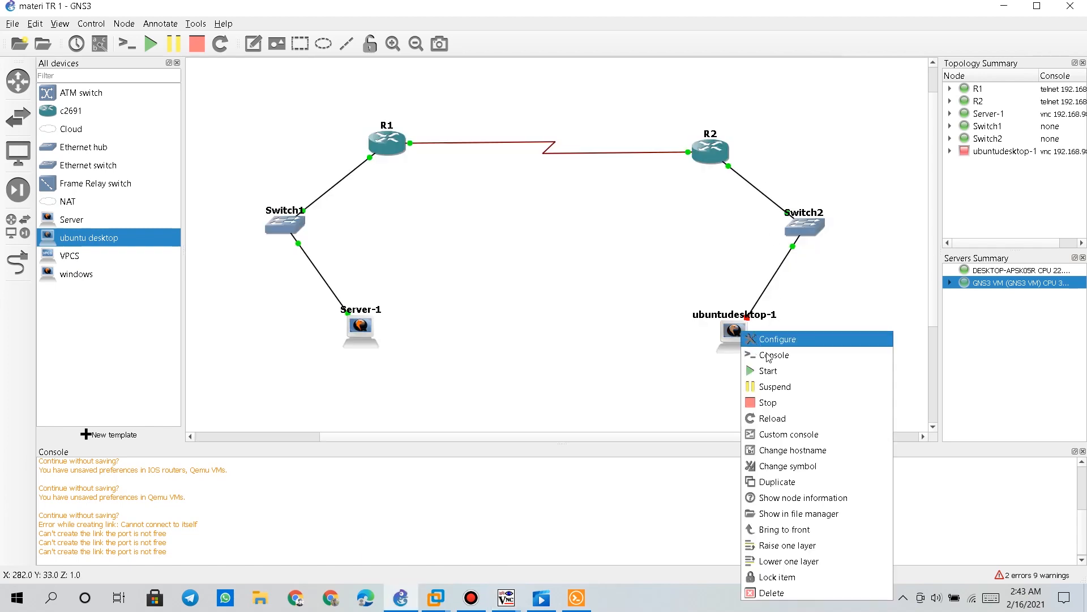
left_click(769, 370)
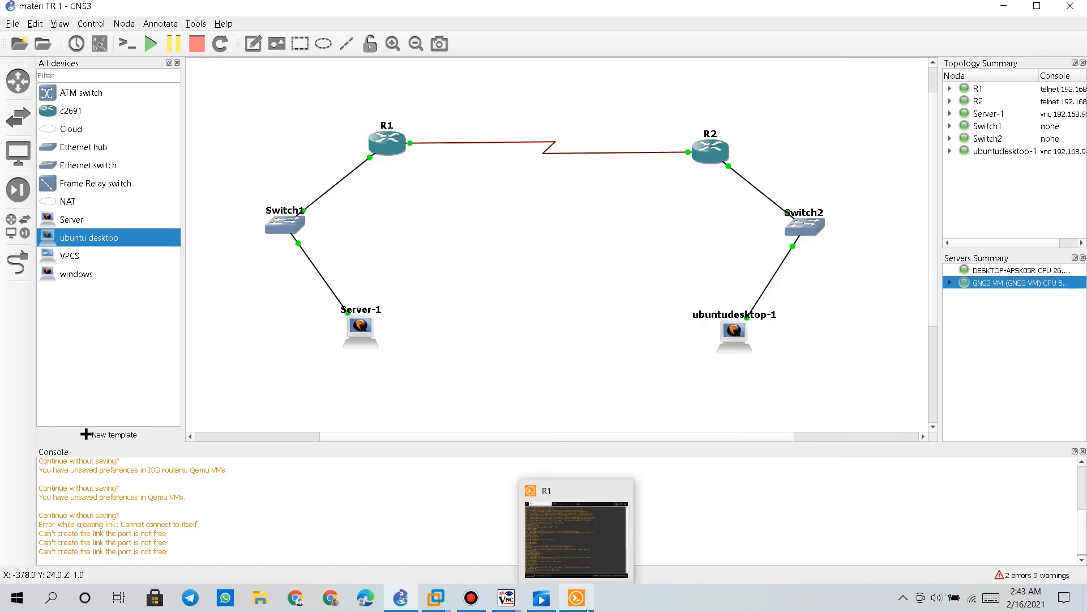
Close the stale Server-1 and ubuntudesktop-1 console sessions, then reopen Server-1's console
left_click(587, 609)
left_click(576, 597)
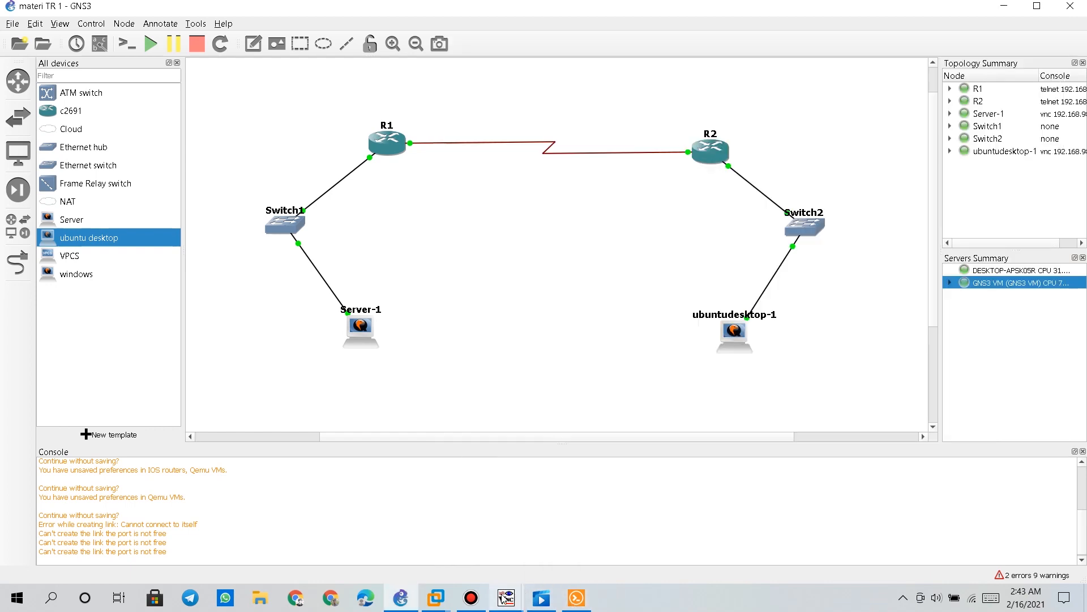
mouse_move(506, 597)
left_click(442, 526)
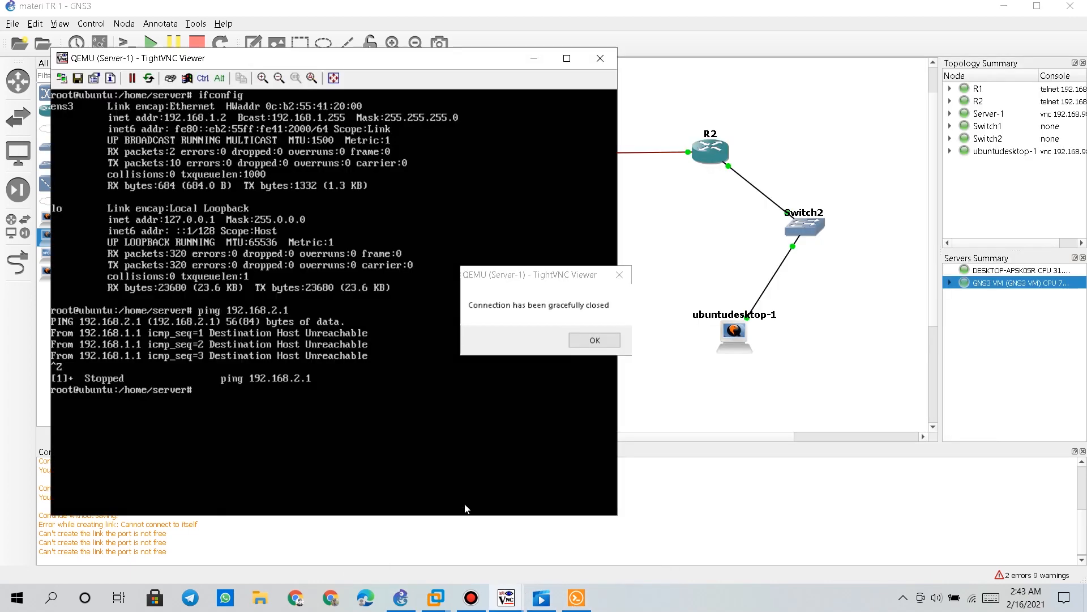
left_click(589, 337)
mouse_move(506, 597)
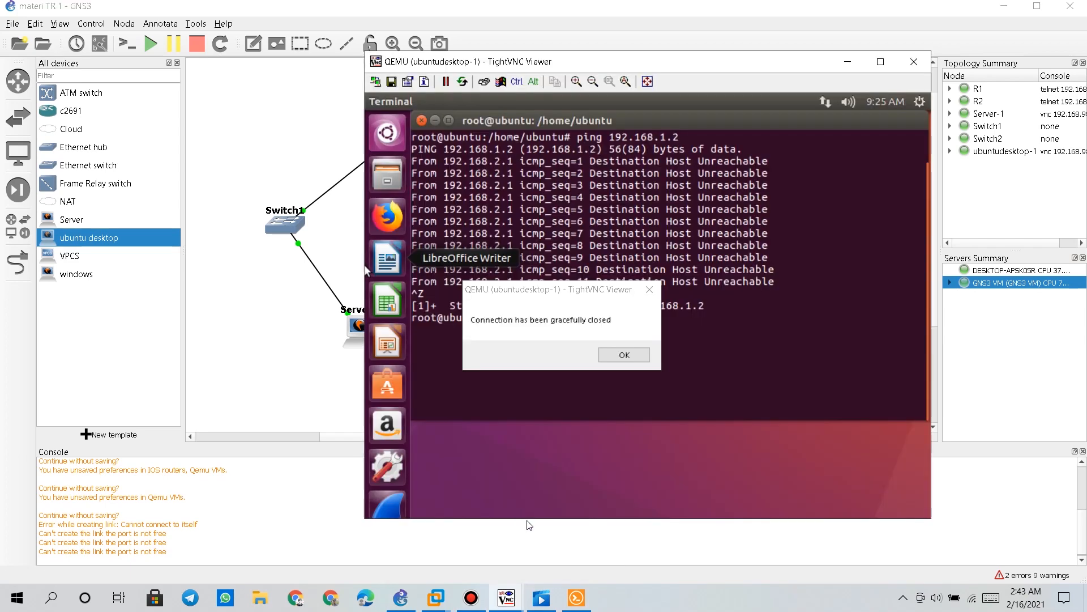
left_click(489, 499)
left_click(613, 356)
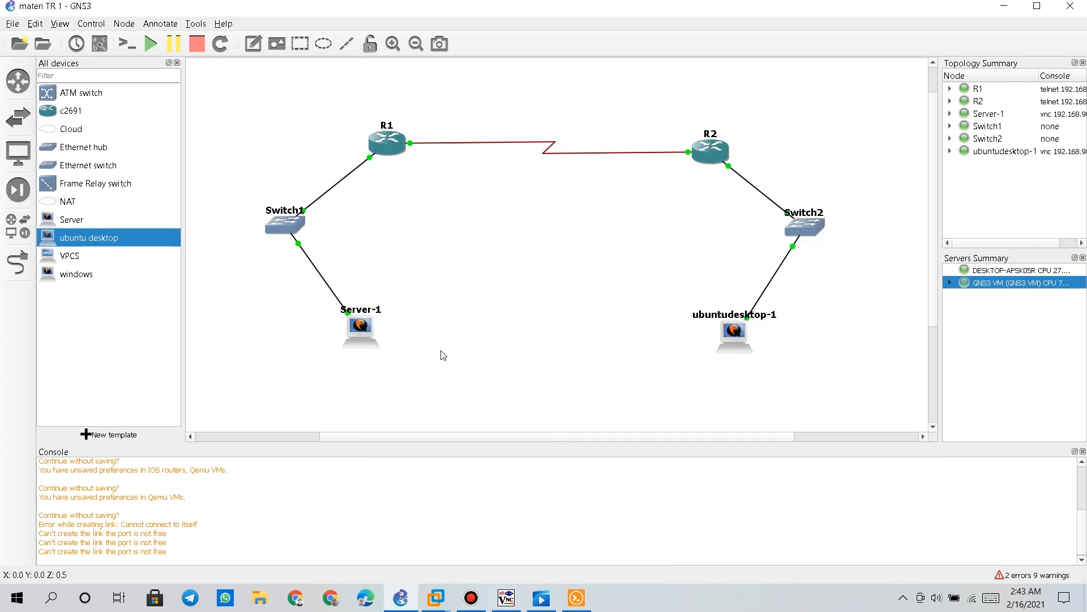
right_click(355, 334)
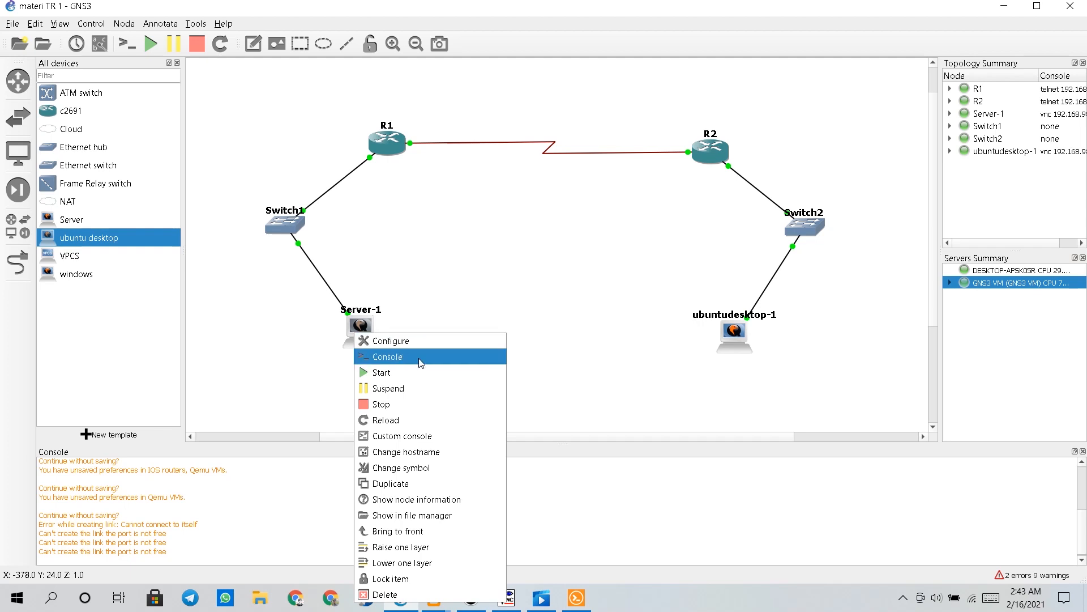
left_click(391, 357)
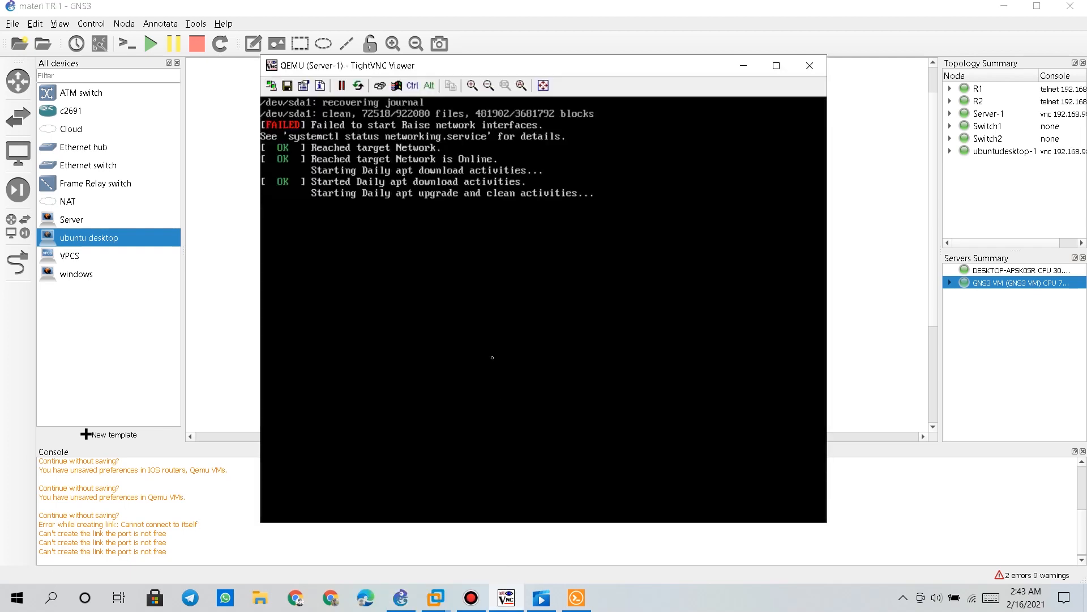
Log in to Server-1 and become root with sudo su
type("sc")
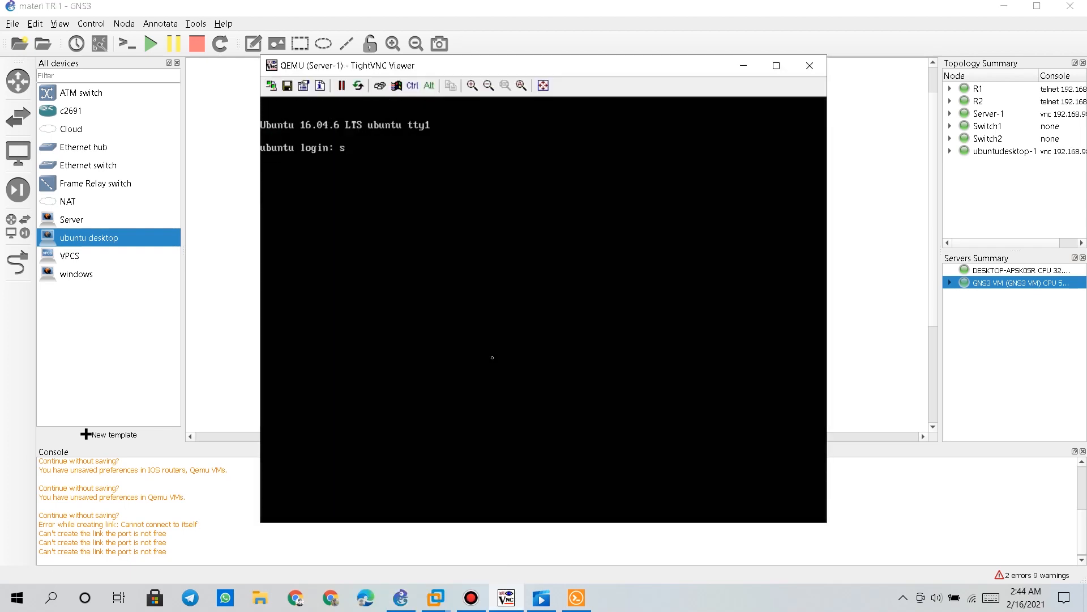
key("BackSpace")
type("erver")
key("Return")
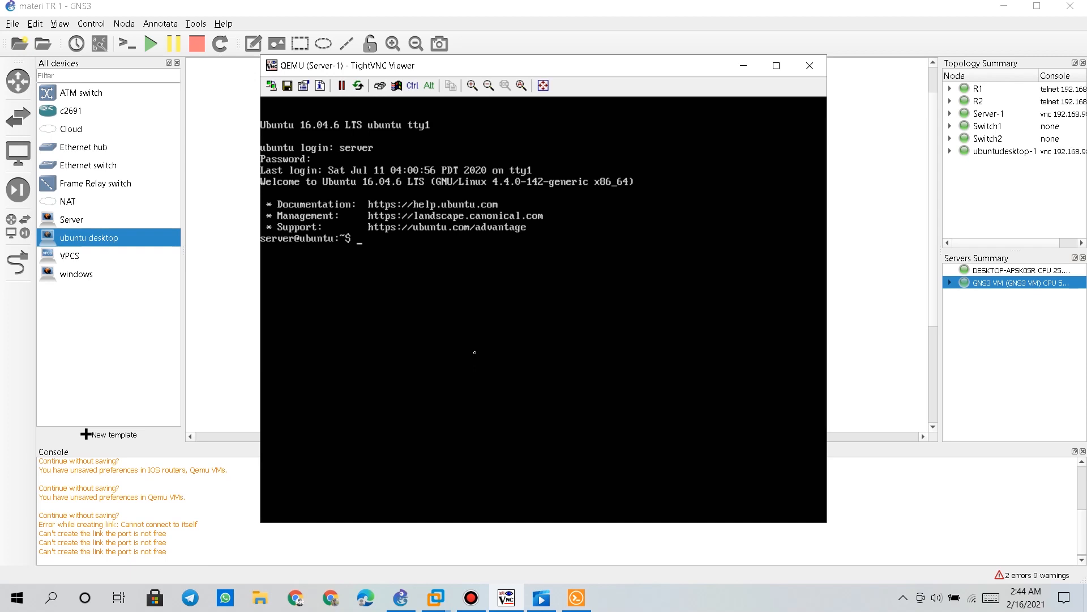
type("sudo su")
key("Return")
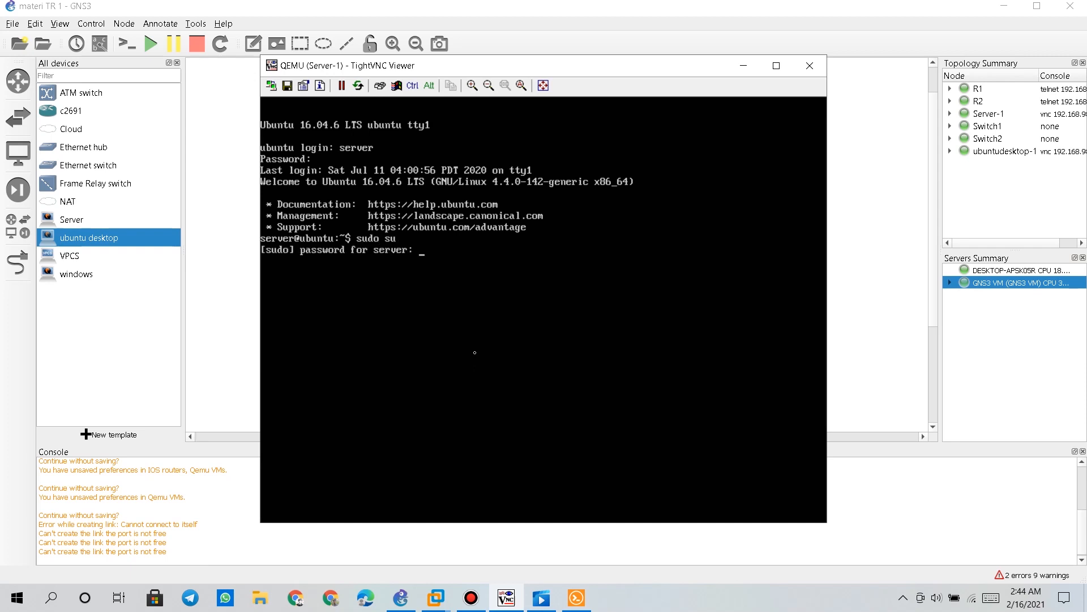
key("Return")
Run ifconfig, which shows only loopback, and type nano /etc/network/interfaces
type("ifconfig")
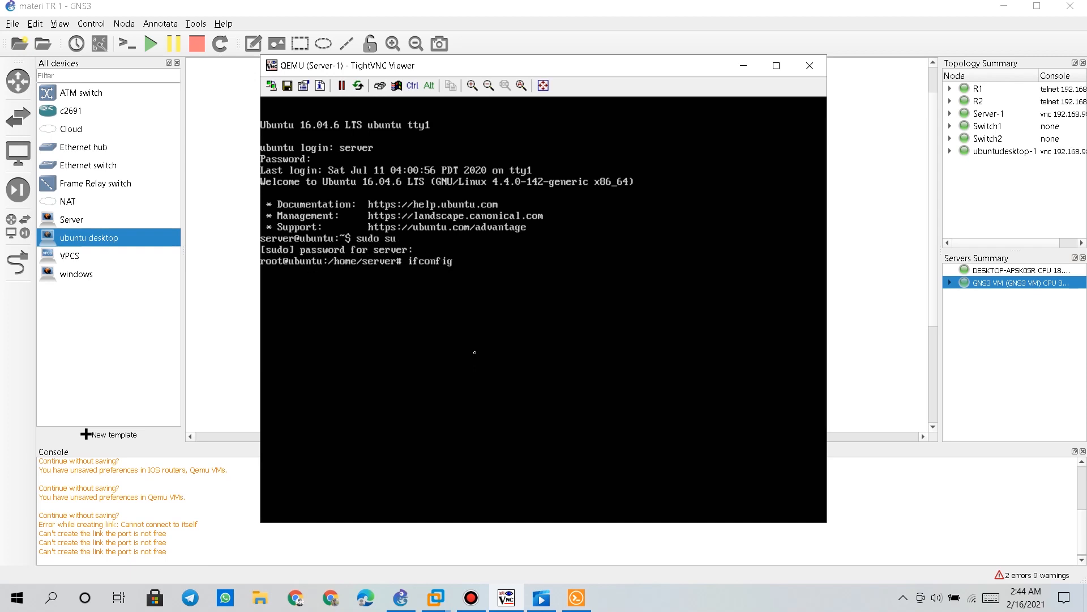
key("Return")
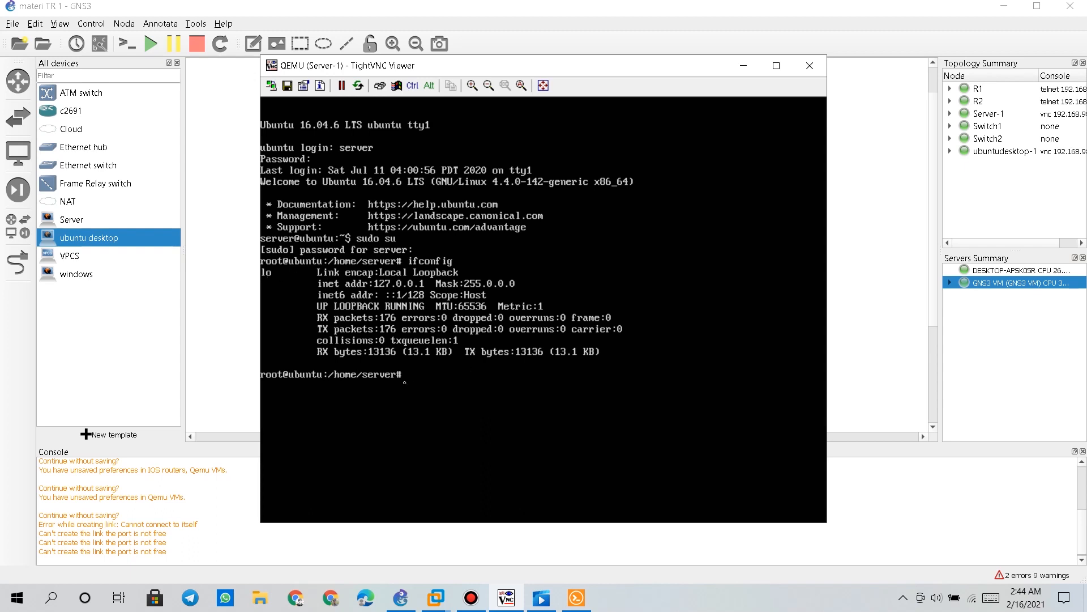
key("Up")
key("Down")
type("nano /etc/network/interfaces")
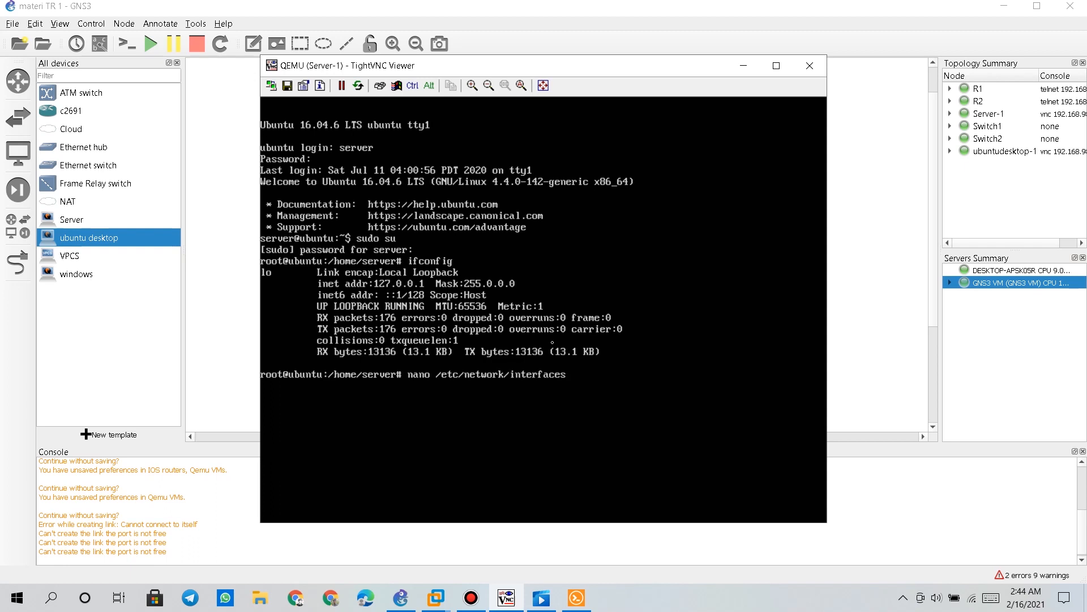
Glance at /etc/network/interfaces, then run ifconfig -a to find the ens3 interface
key("Return")
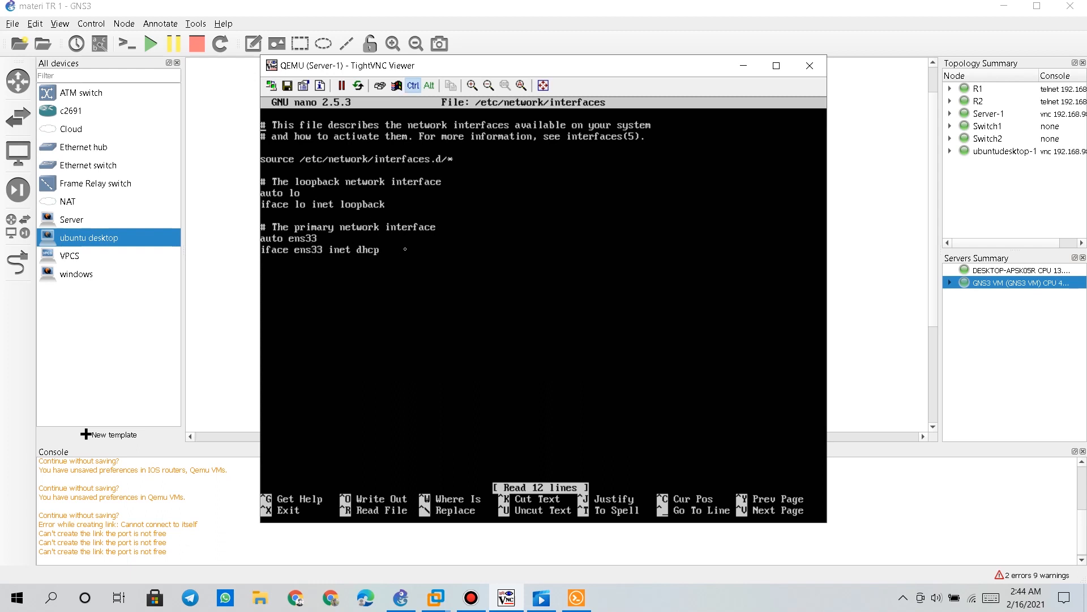
key("ctrl+x")
key("Up")
key("Up")
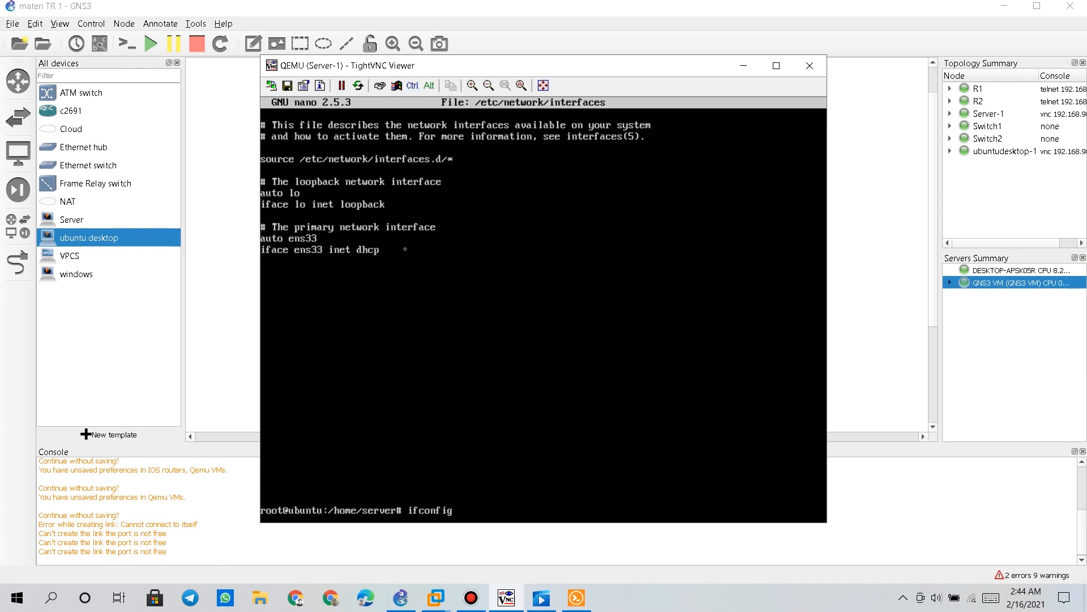
type("-a")
key("Return")
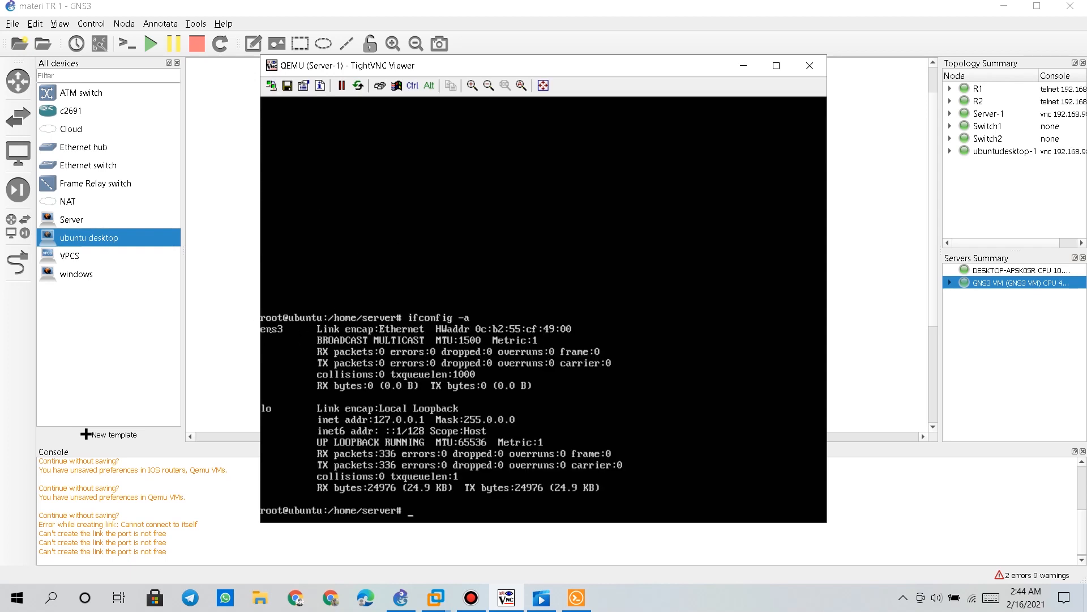
Change ens33 to ens3 in /etc/network/interfaces, save, and run service networking restart
type("nano /etc/network/interfaces")
key("Return")
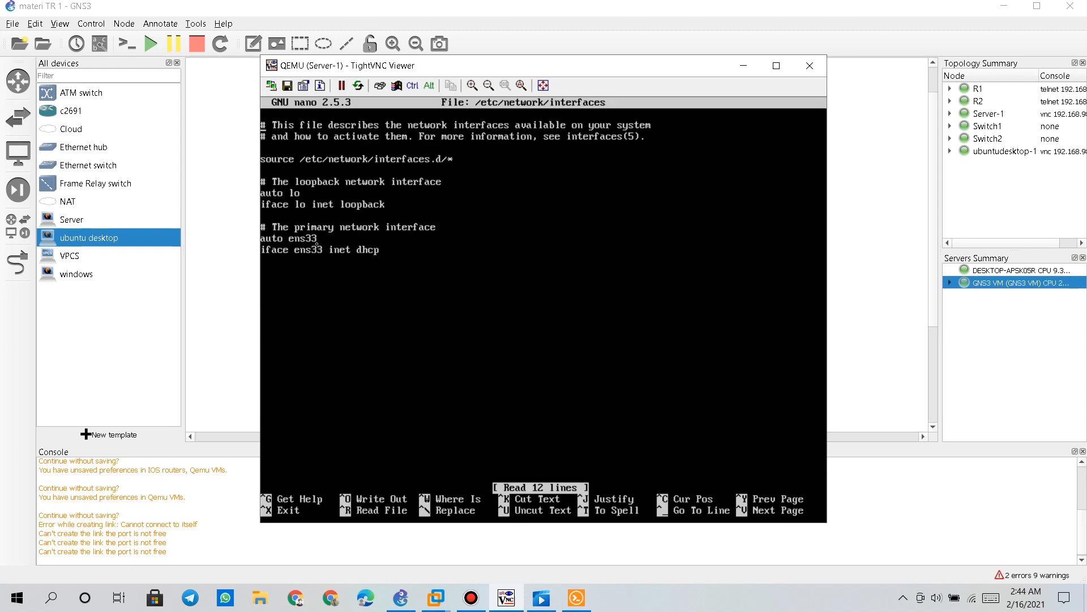
key("Down")
key("Down")
key("Down")
key("Down")
key("BackSpace")
key("BackSpace")
key("ctrl+x")
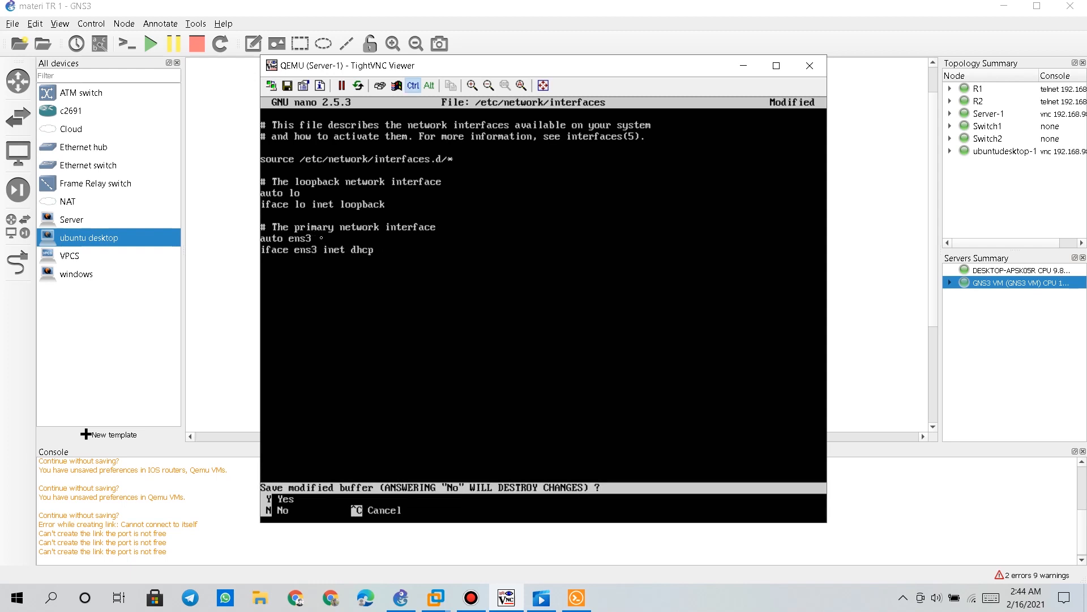
key("y")
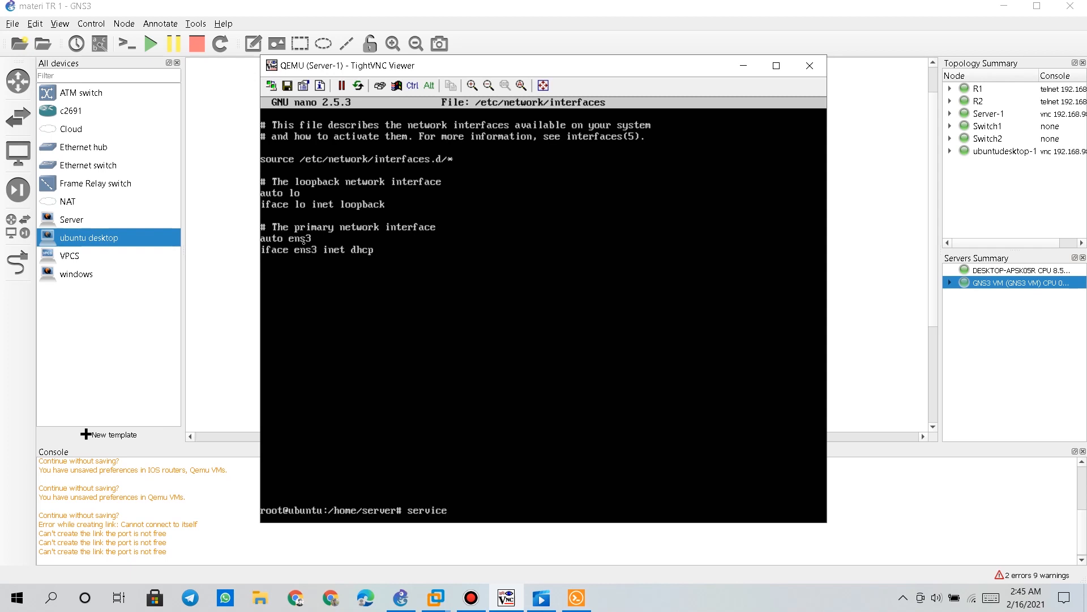
type("networking restart")
key("Return")
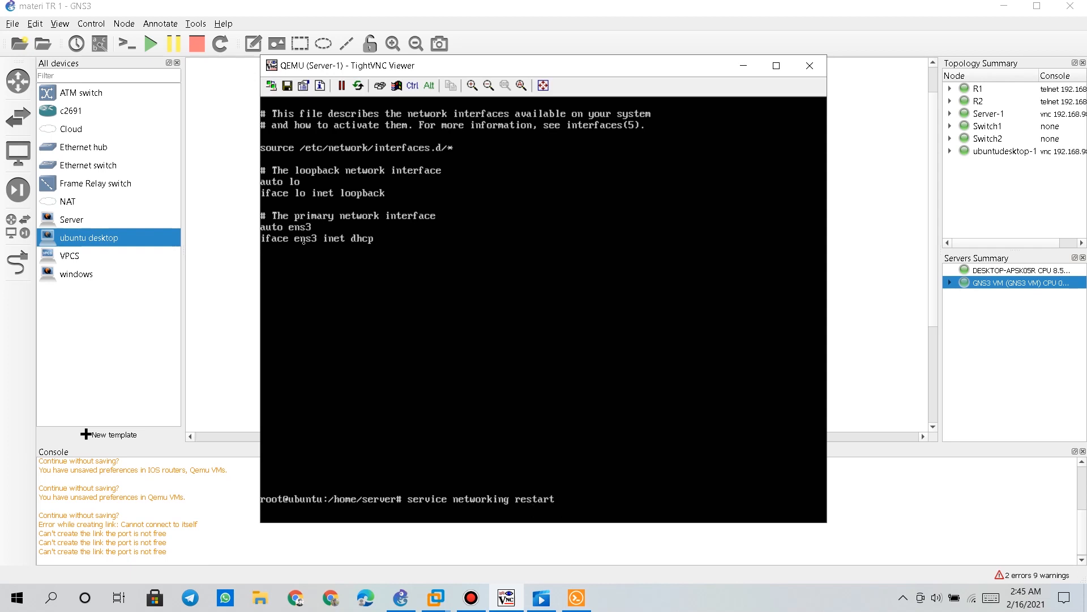
Confirm with ifconfig that ens3 now has 192.168.1.2, then minimize the Server-1 console
type("ifconfig")
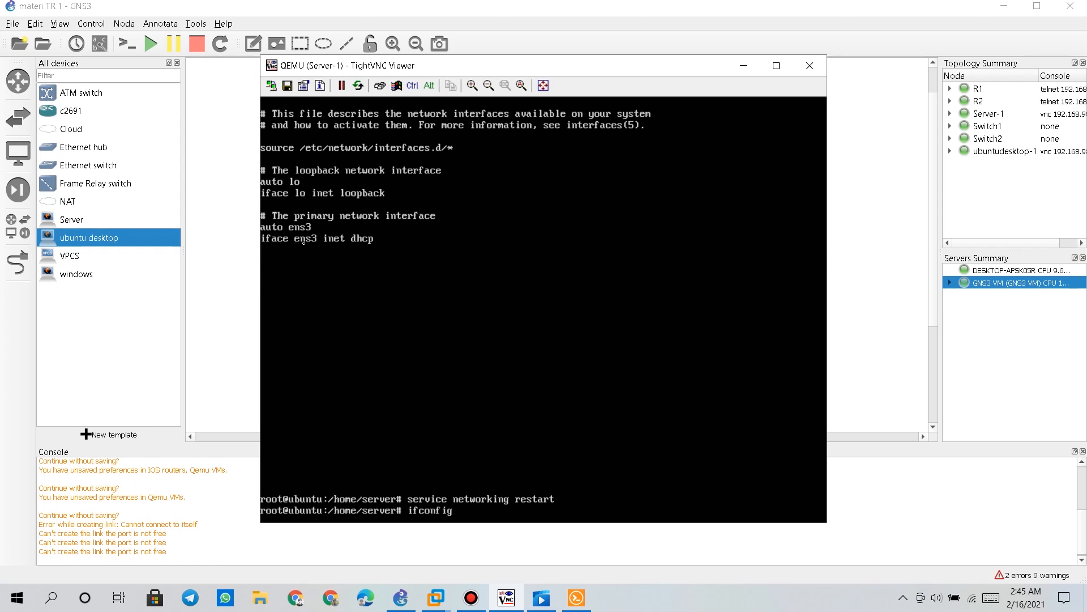
key("Return")
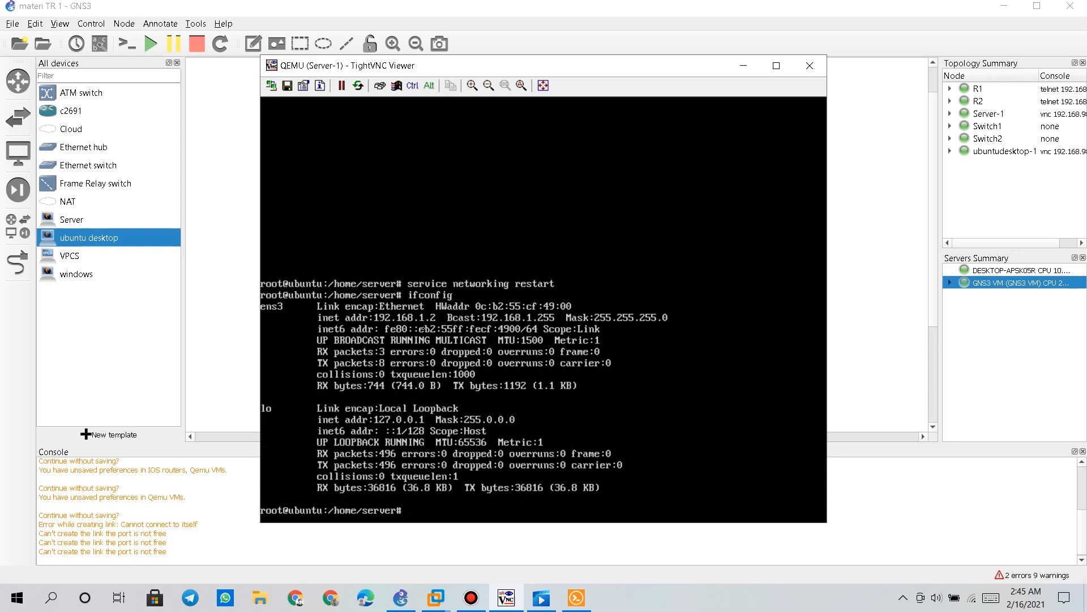
left_click_drag(522, 68, 723, 80)
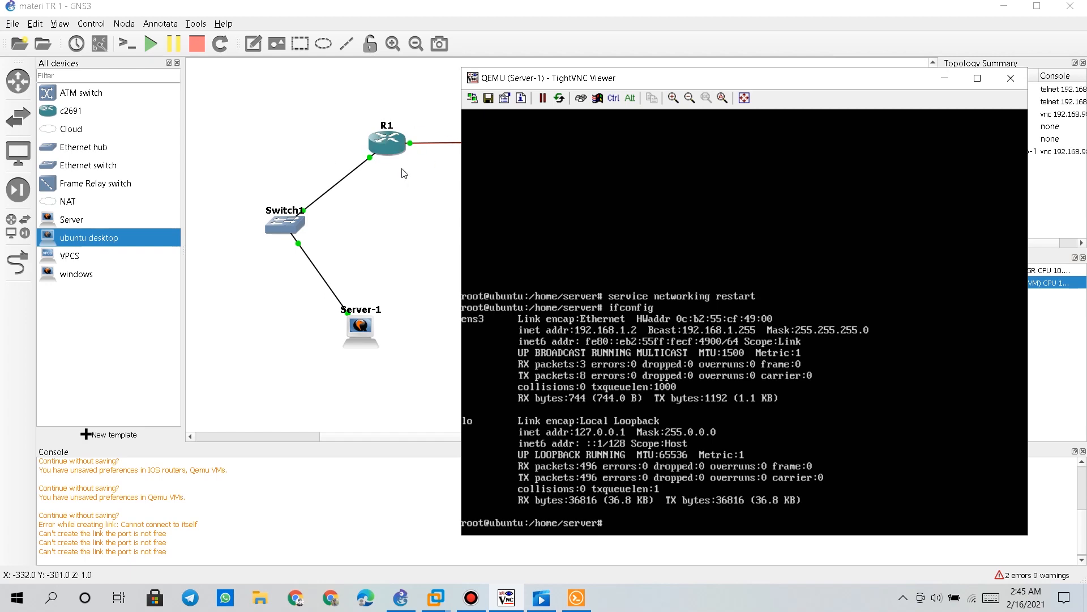
left_click_drag(694, 79, 470, 66)
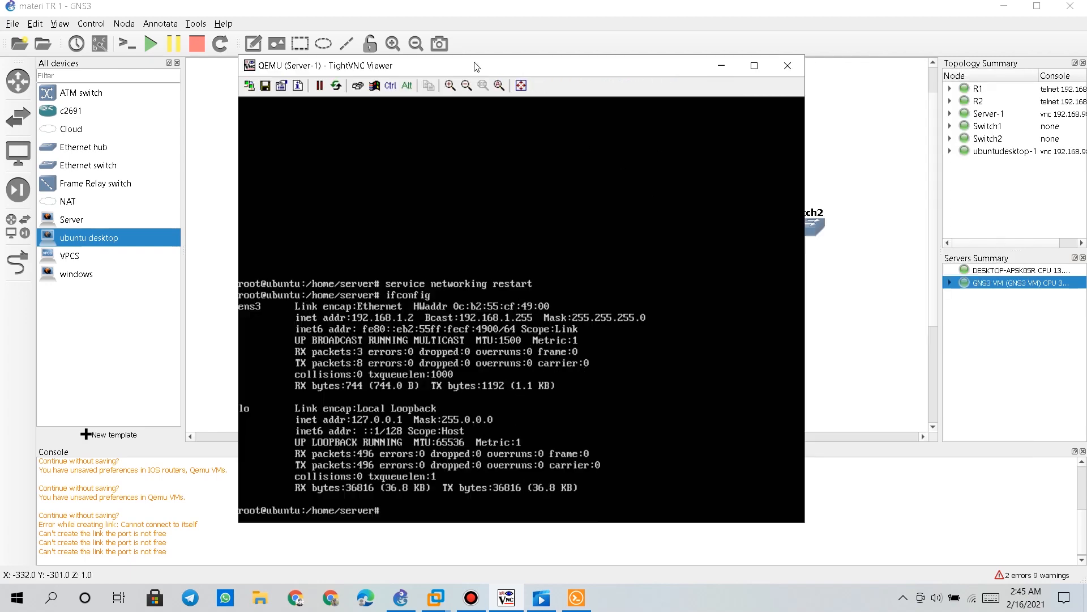
left_click(720, 66)
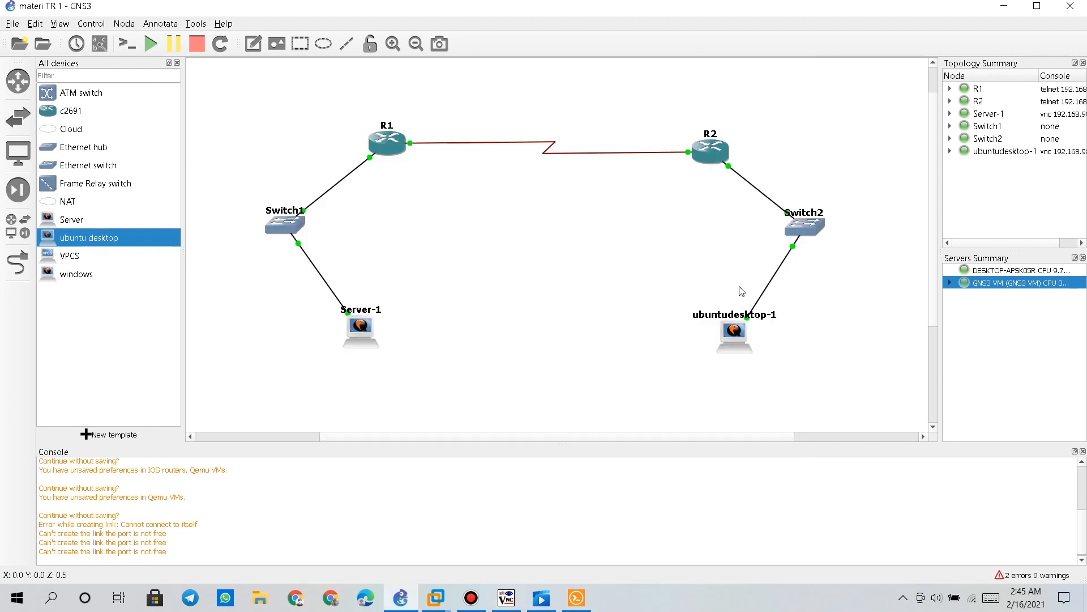
Start ubuntudesktop-1, open its console, and submit the desktop login password
right_click(737, 340)
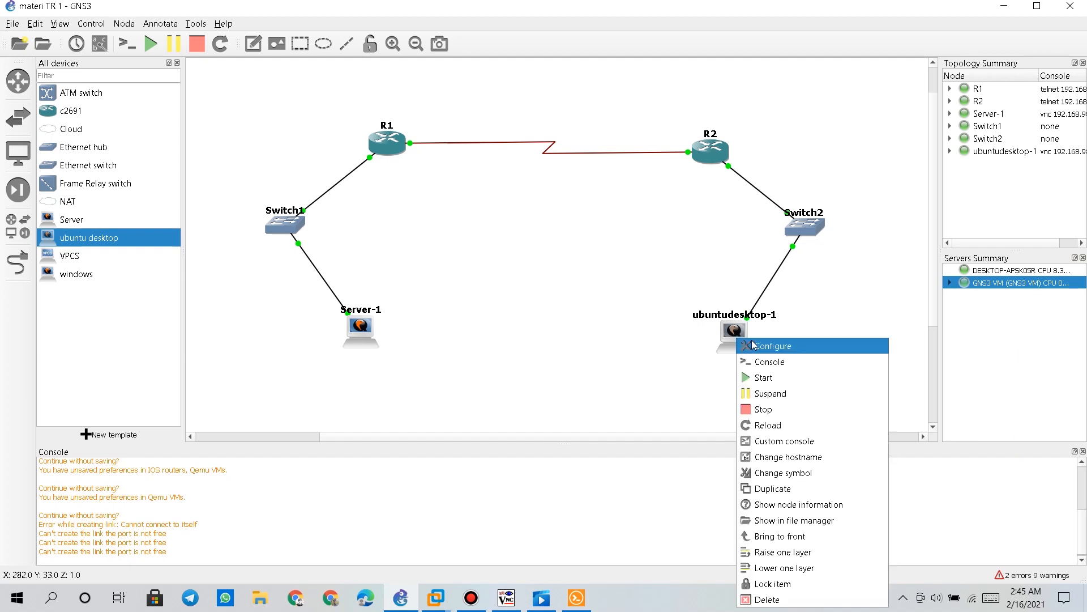
left_click(773, 385)
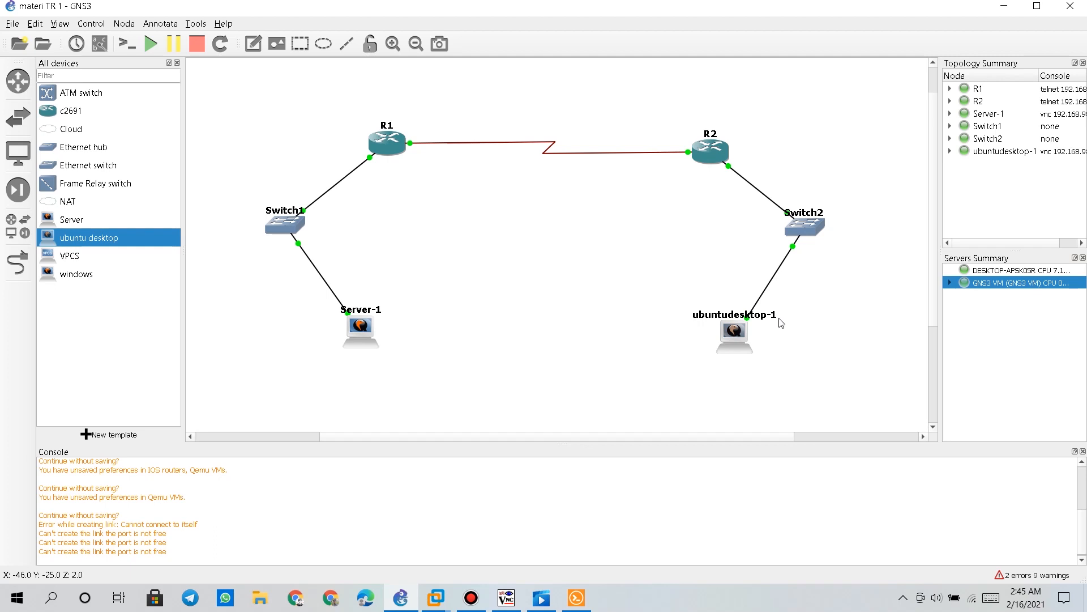
right_click(729, 343)
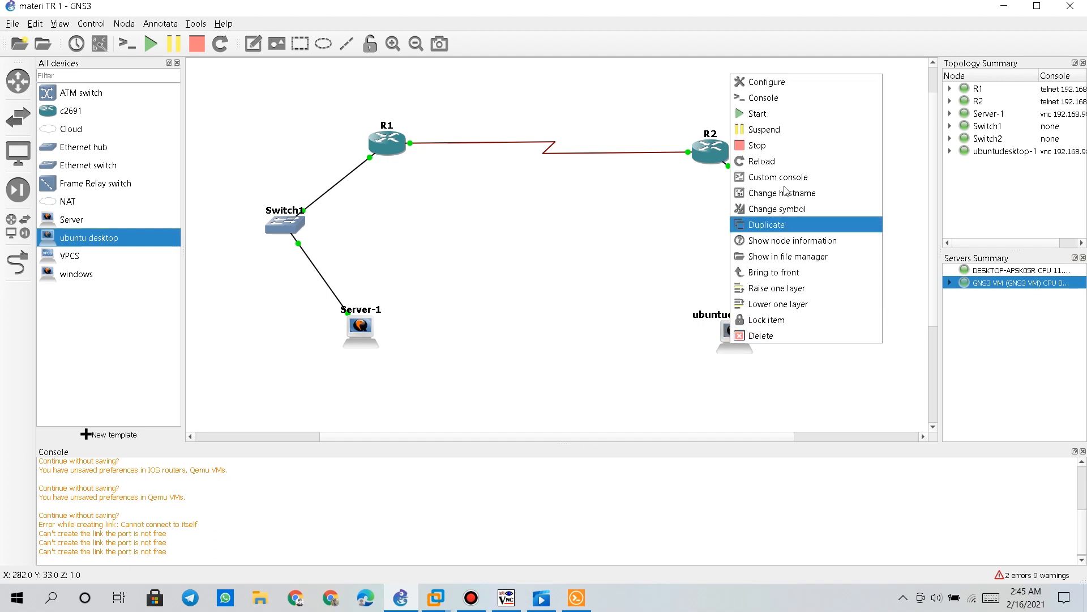
left_click(795, 105)
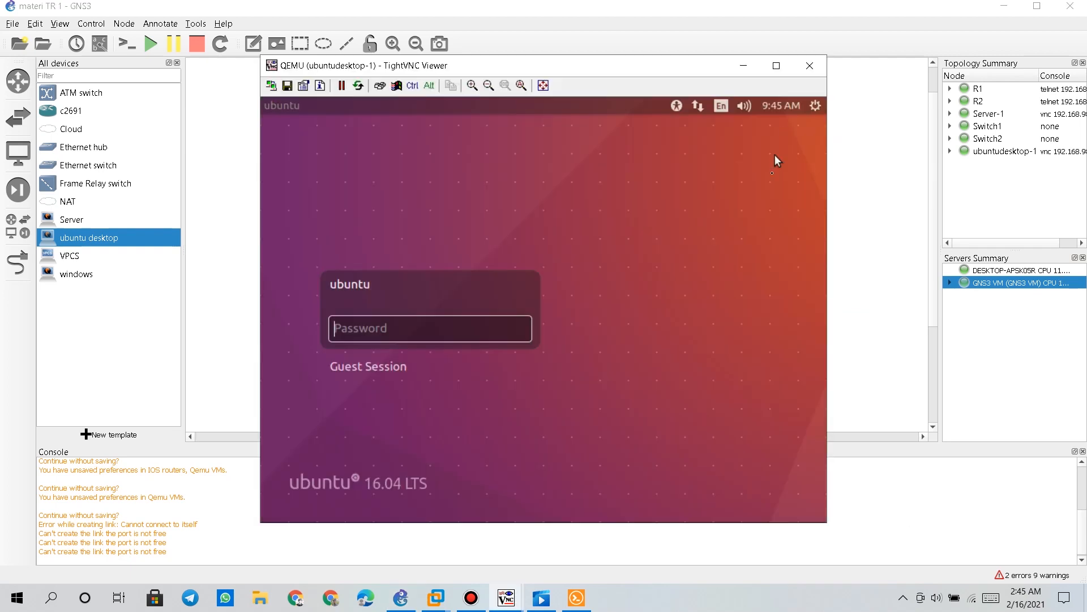
type("123")
key("Return")
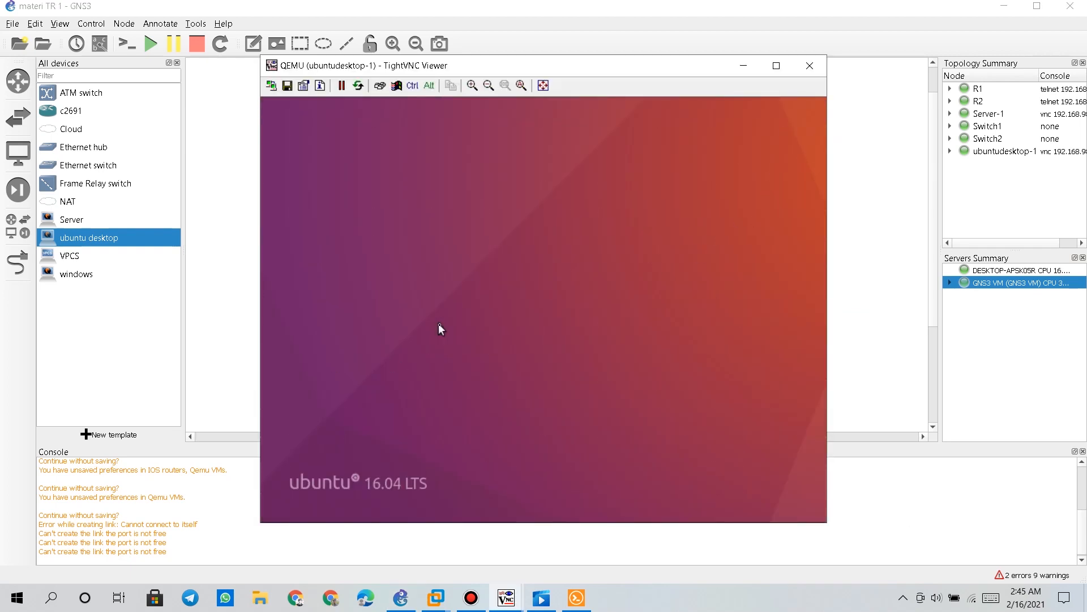
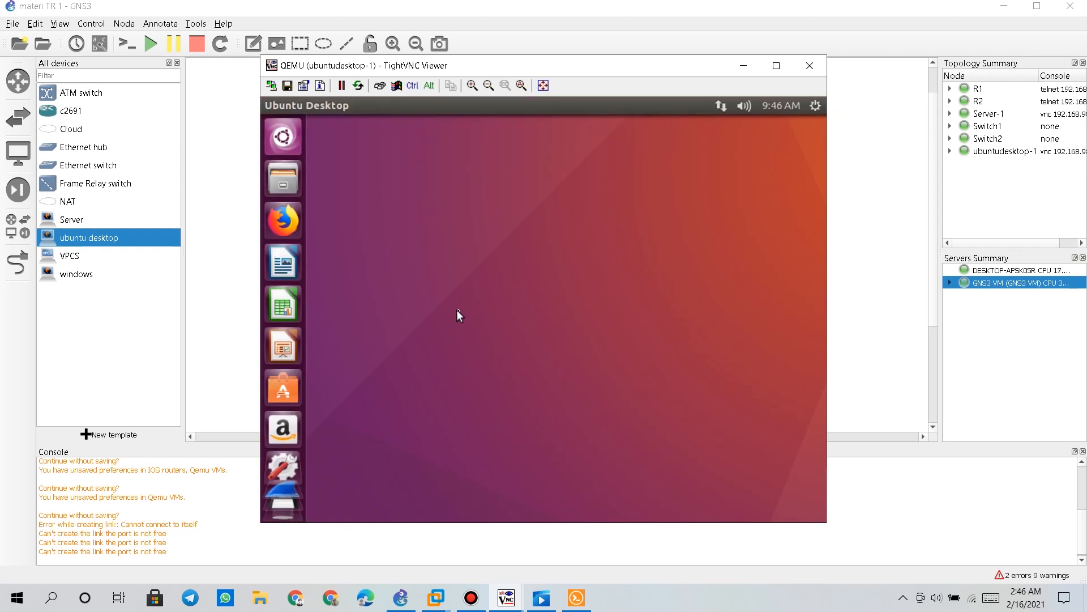
Launch Terminal from the Dash search on ubuntudesktop-1 and become root with sudo su
left_click(284, 146)
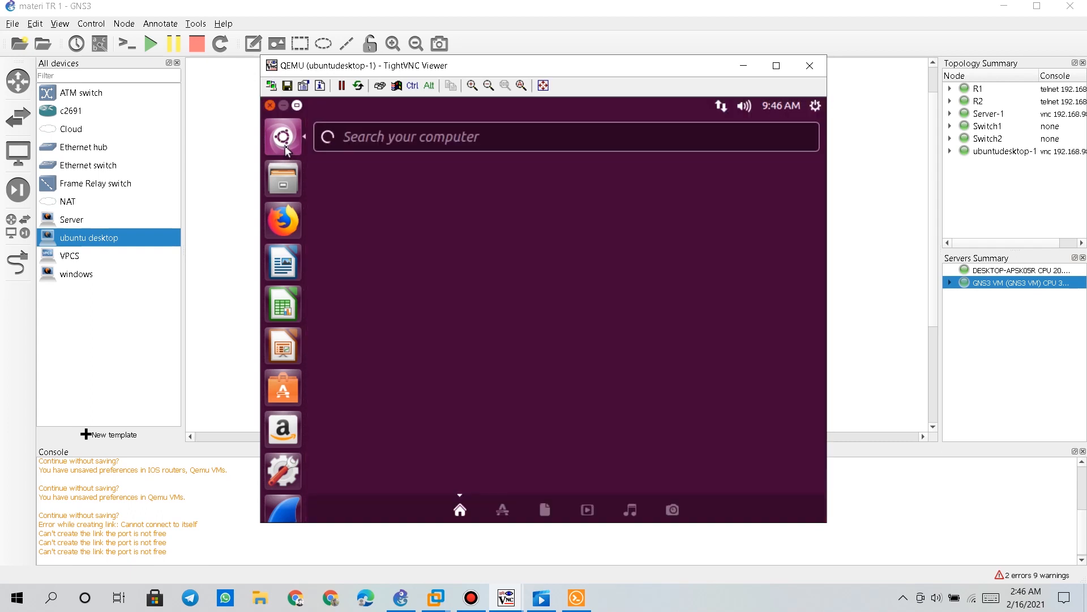
type("termin")
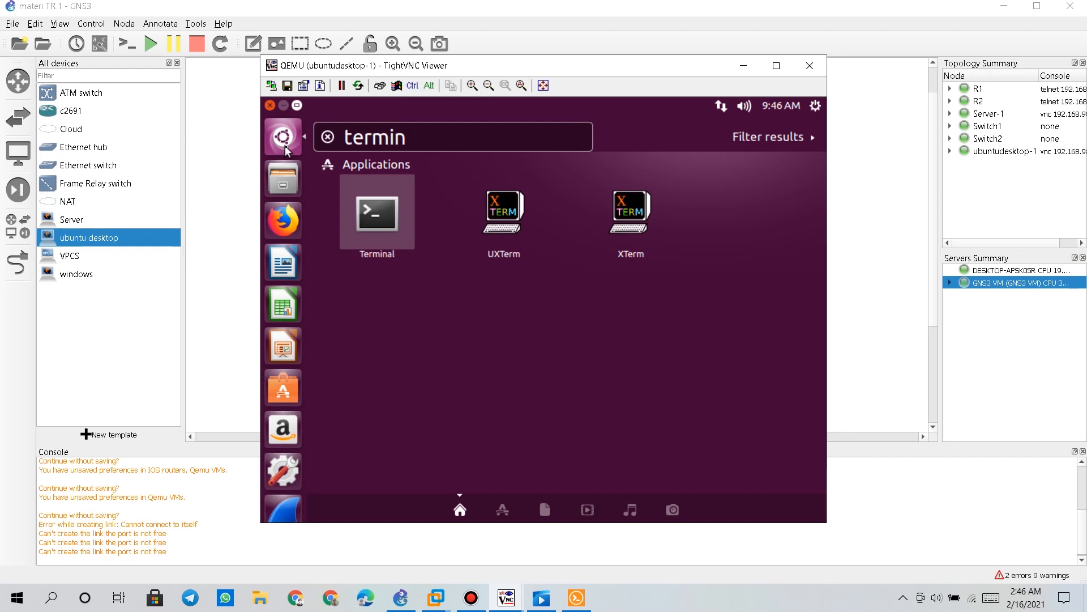
key("Return")
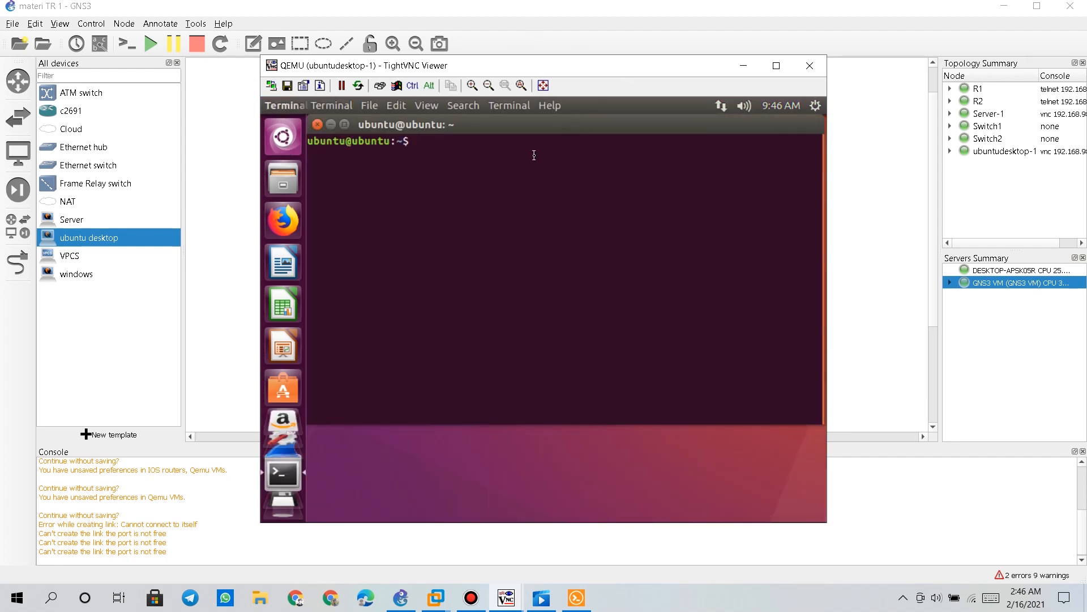
type("sudo su")
key("Return")
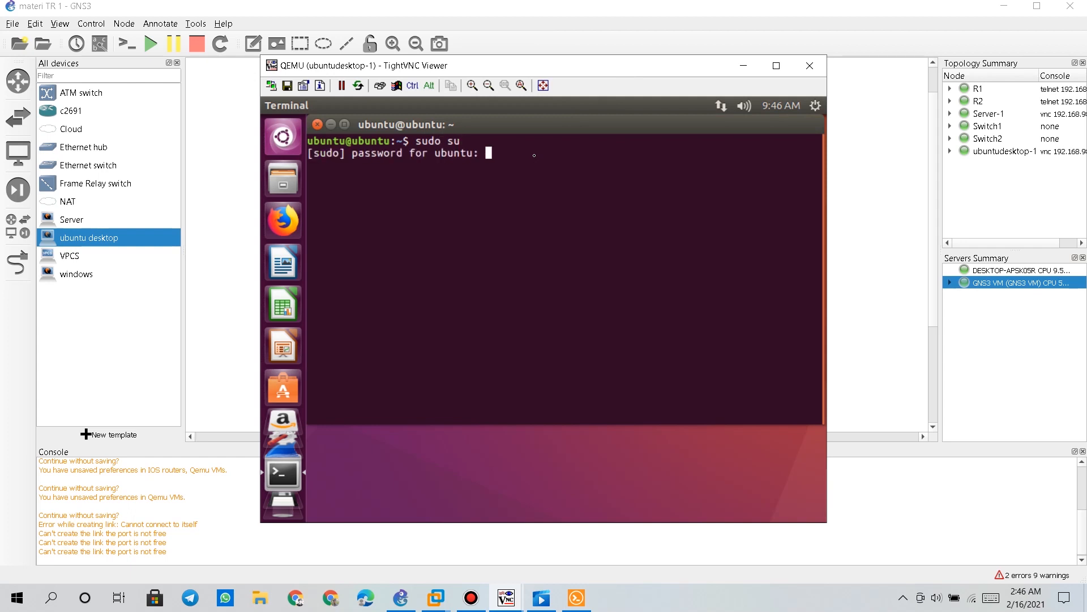
key("Return")
Run ifconfig and confirm ens3 shows 192.168.2.2 with mask 255.255.255.0
type("ifconfig")
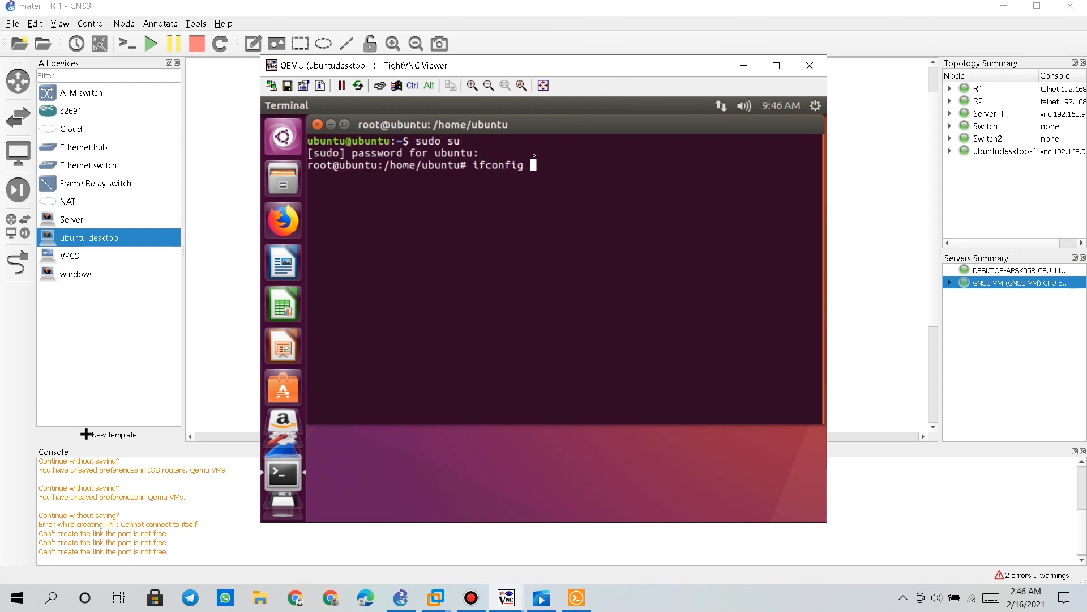
key("Return")
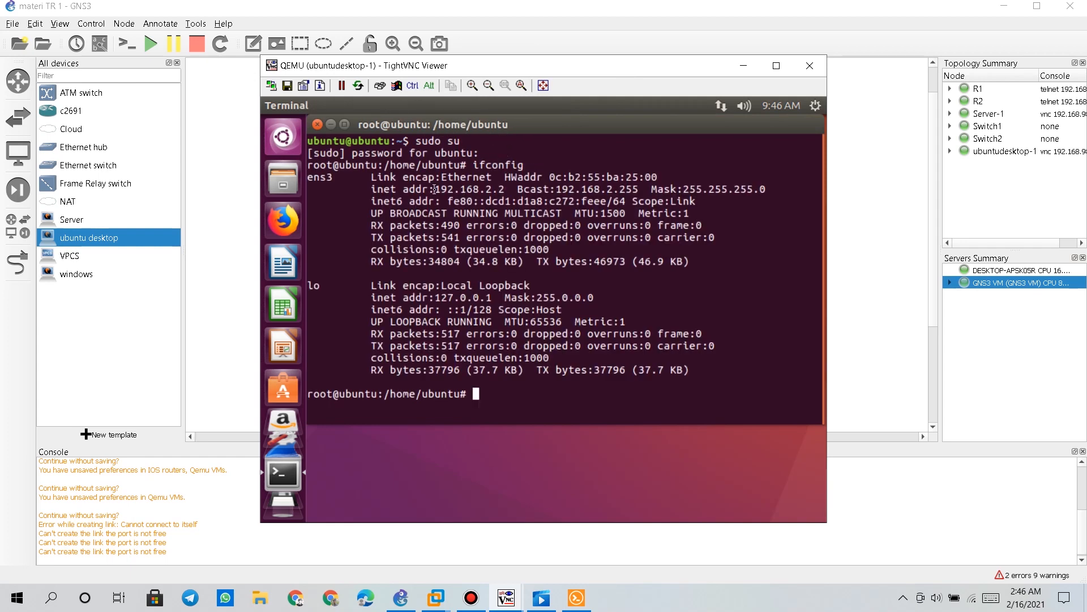
left_click_drag(441, 189, 501, 193)
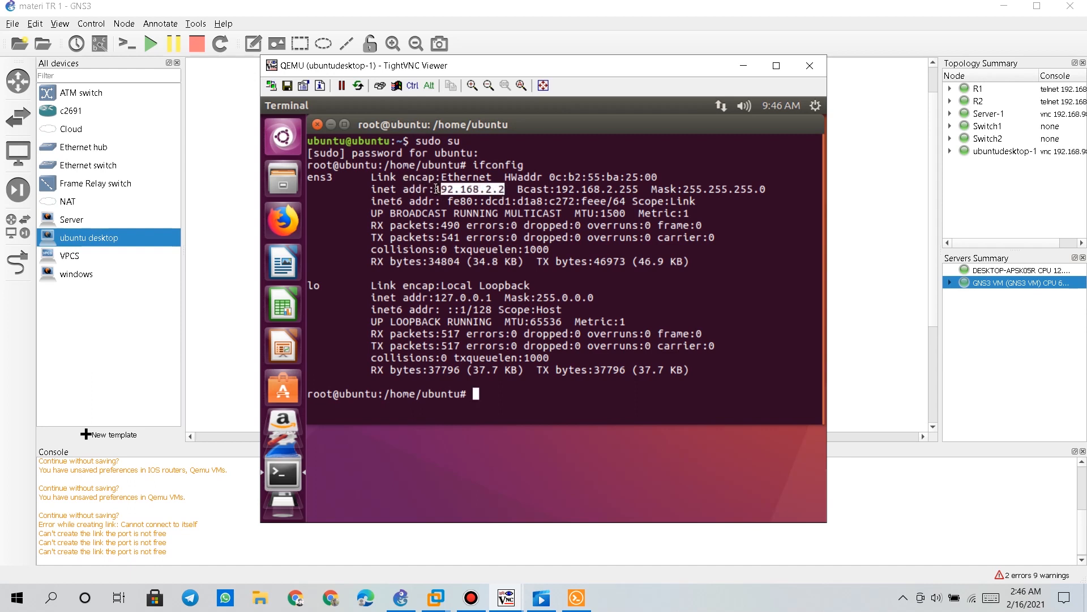
left_click_drag(435, 189, 504, 192)
left_click(515, 398)
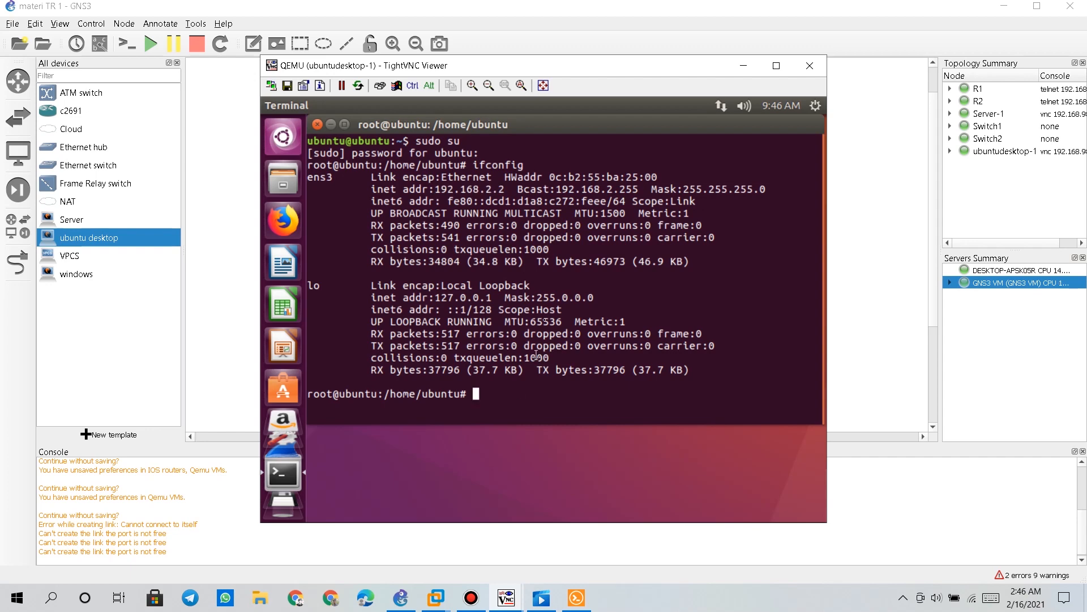
left_click_drag(538, 62, 168, 145)
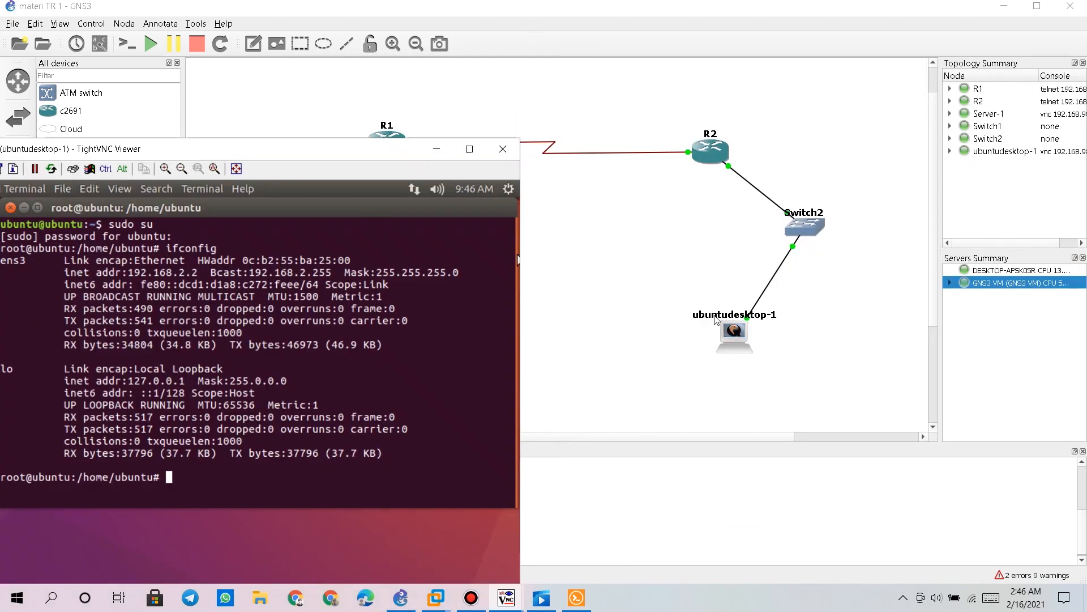
Arrange the Server-1 and ubuntudesktop-1 consoles side by side
left_click_drag(369, 148, 945, 93)
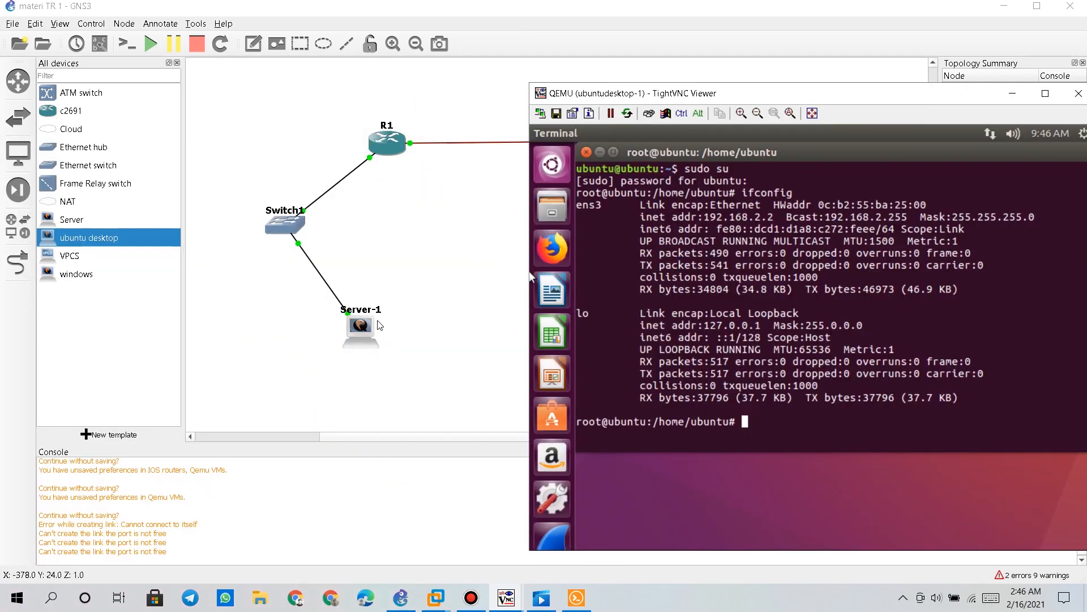
left_click(454, 527)
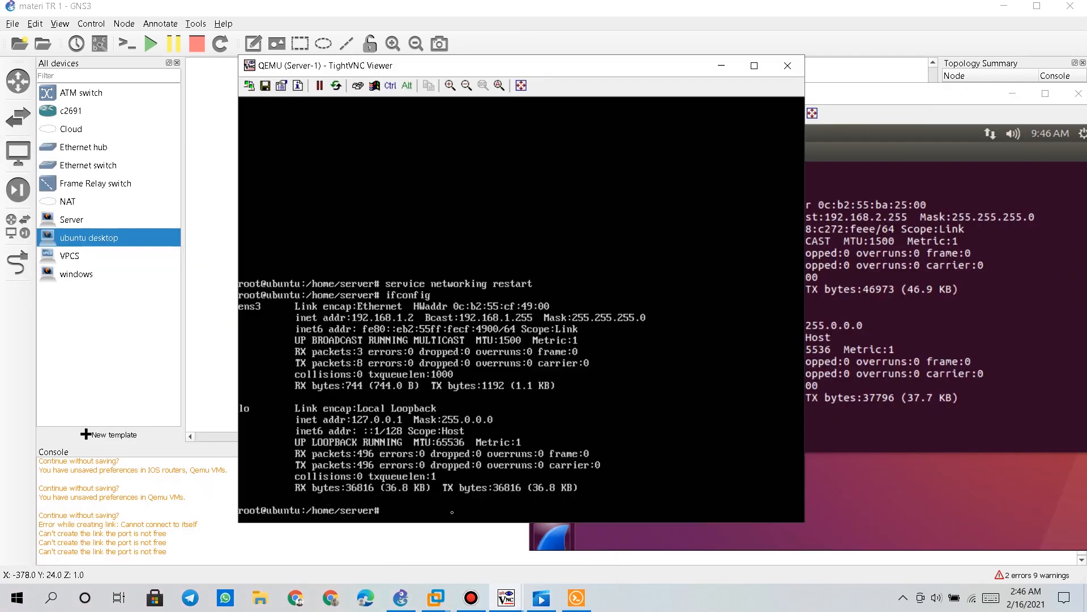
left_click_drag(576, 72, 337, 59)
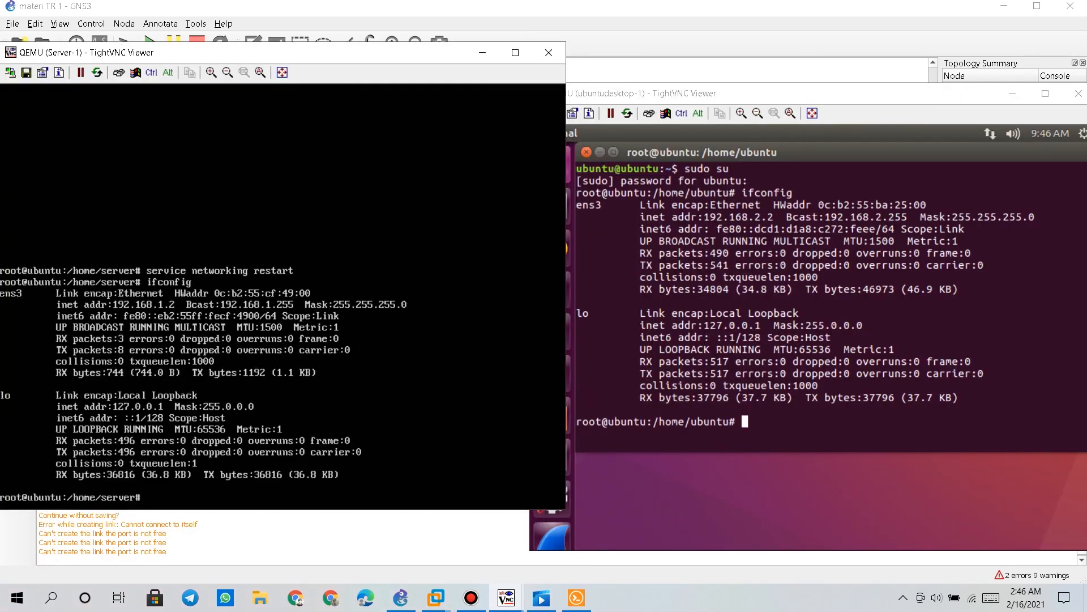
left_click(776, 410)
Ping 192.168.1.2 from ubuntudesktop-1, correcting the mistyped address, and stop after five replies
type("pin")
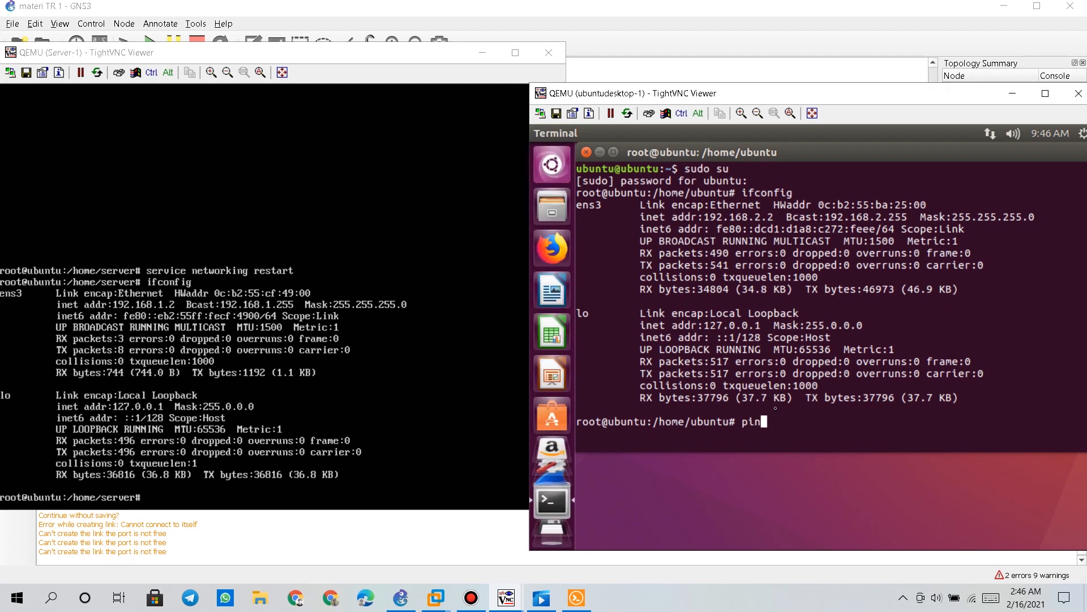
type("g 192.1668.1.2")
key("Return")
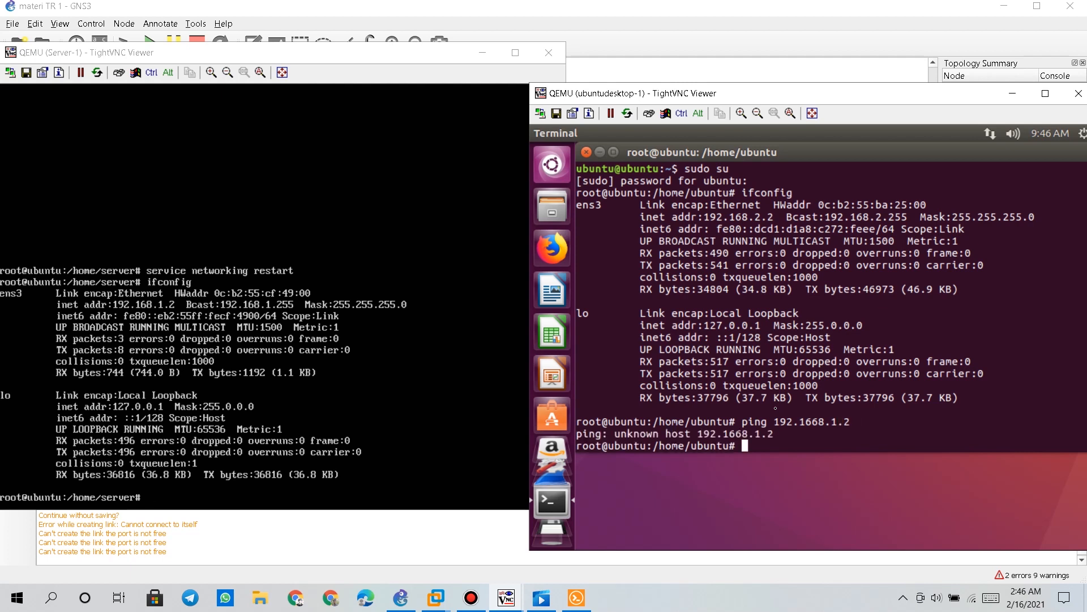
key("Up")
key("Left")
key("Left")
key("Left")
key("Left")
key("Left")
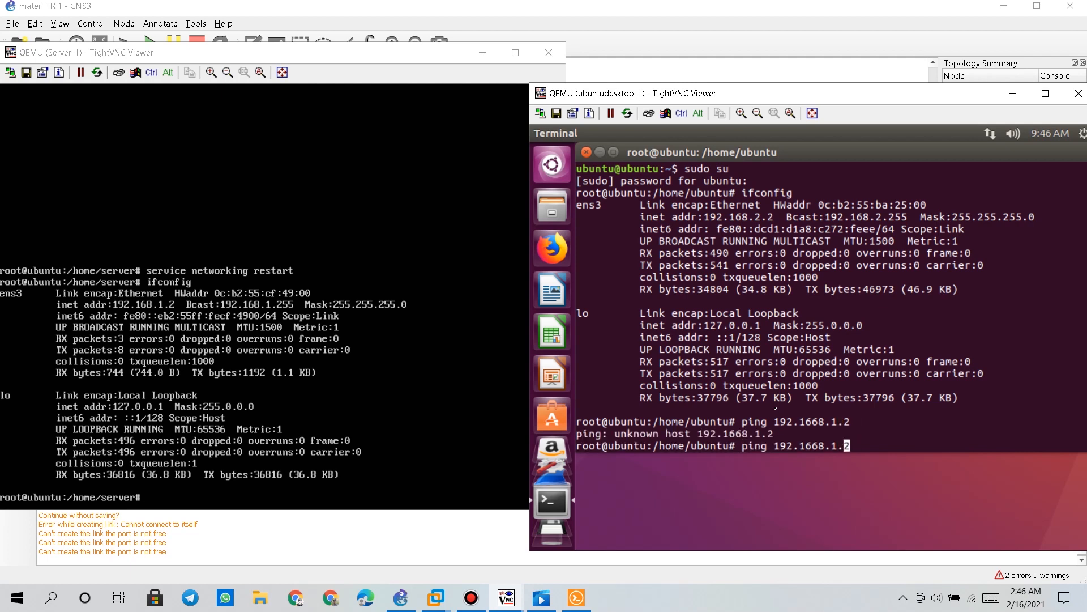
key("BackSpace")
key("Return")
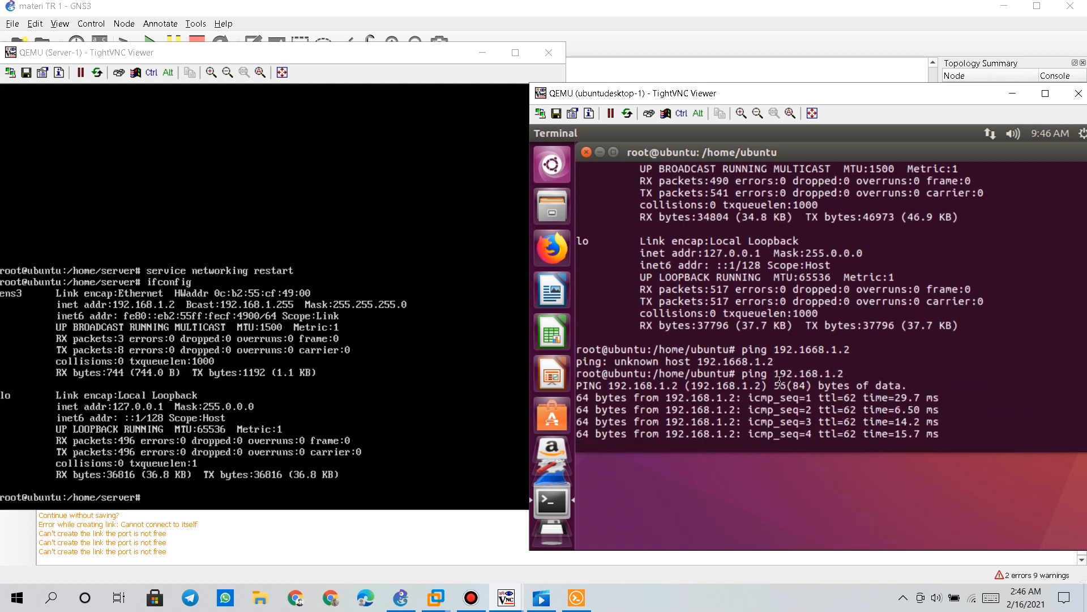
key("ctrl+z")
left_click(307, 359)
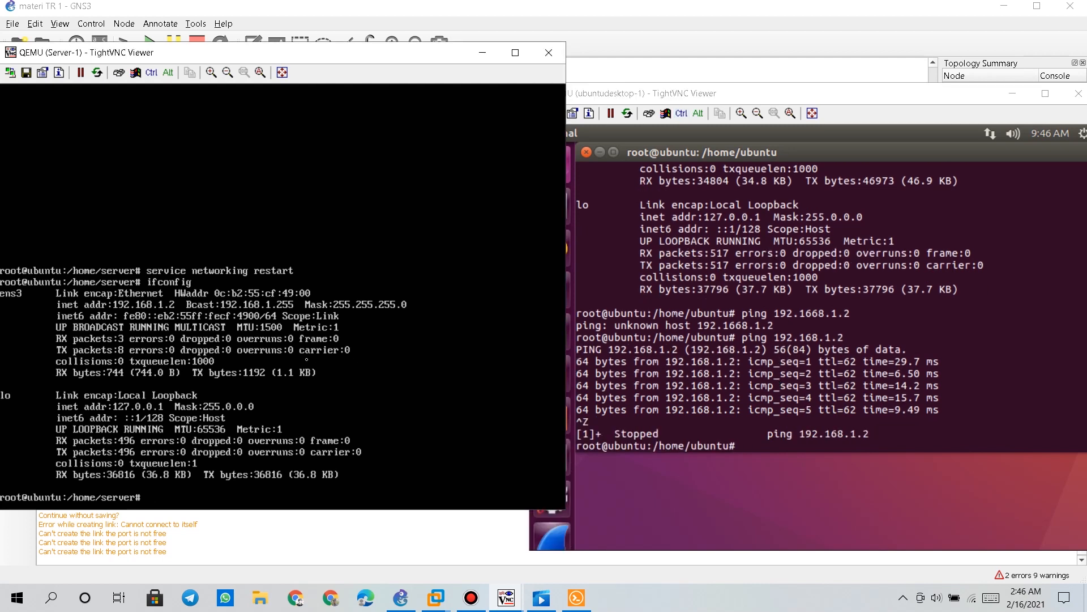
Ping 192.168.2.1 from Server-1 for 14 replies, closing the ubuntudesktop-1 console meanwhile
type("ping ")
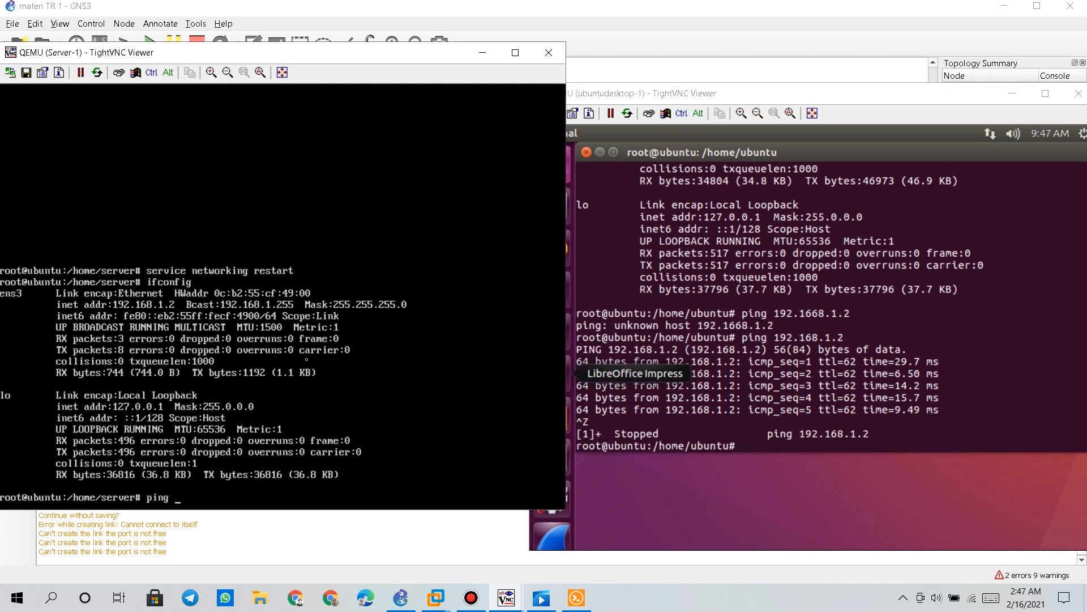
type("192.168.2.1")
key("Return")
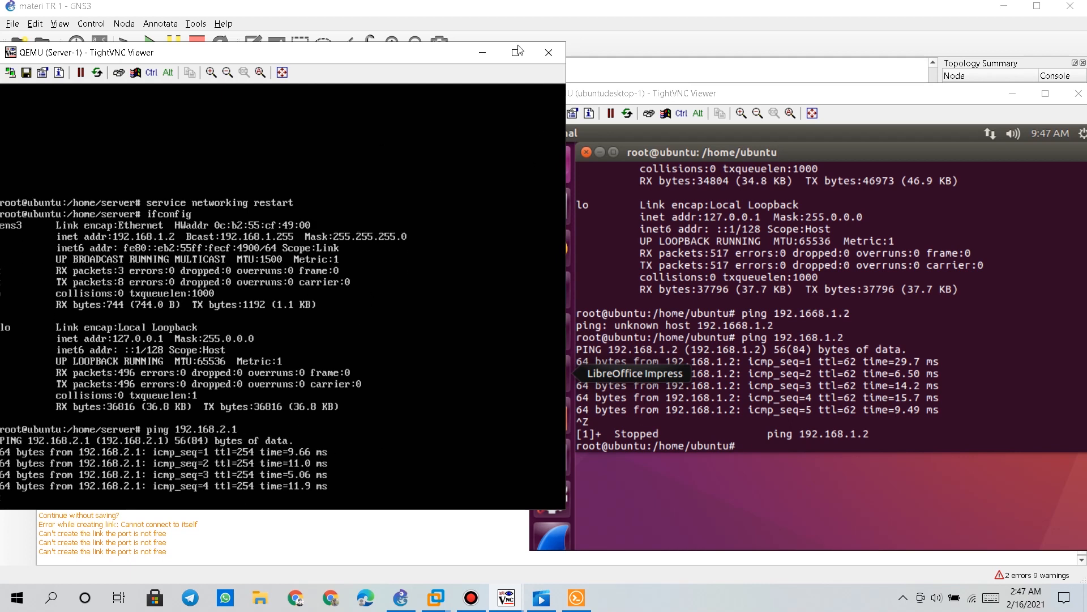
left_click(873, 113)
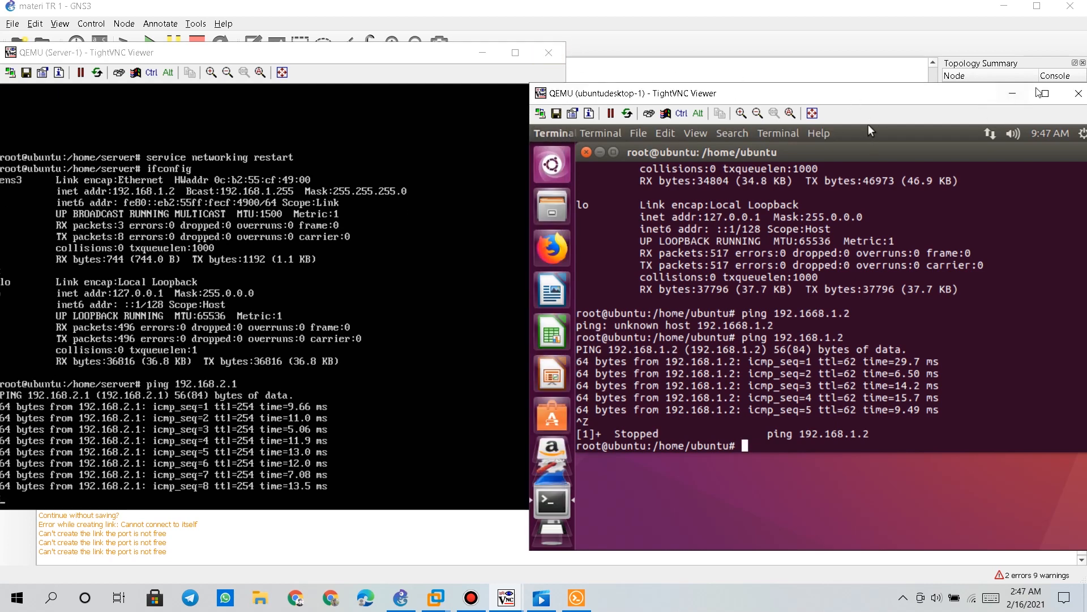
left_click(1073, 96)
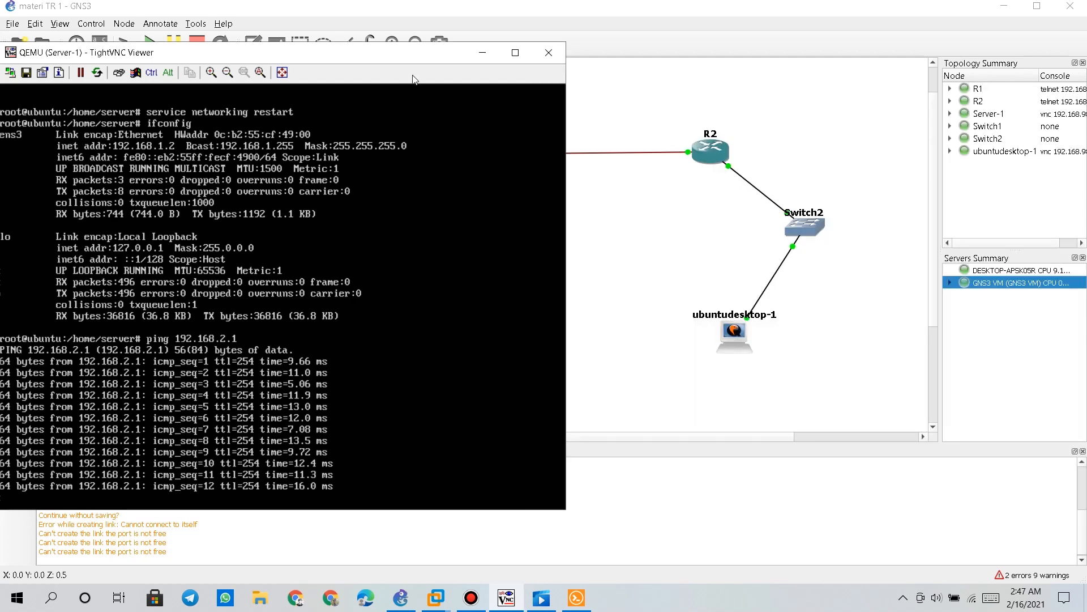
left_click_drag(365, 62, 632, 60)
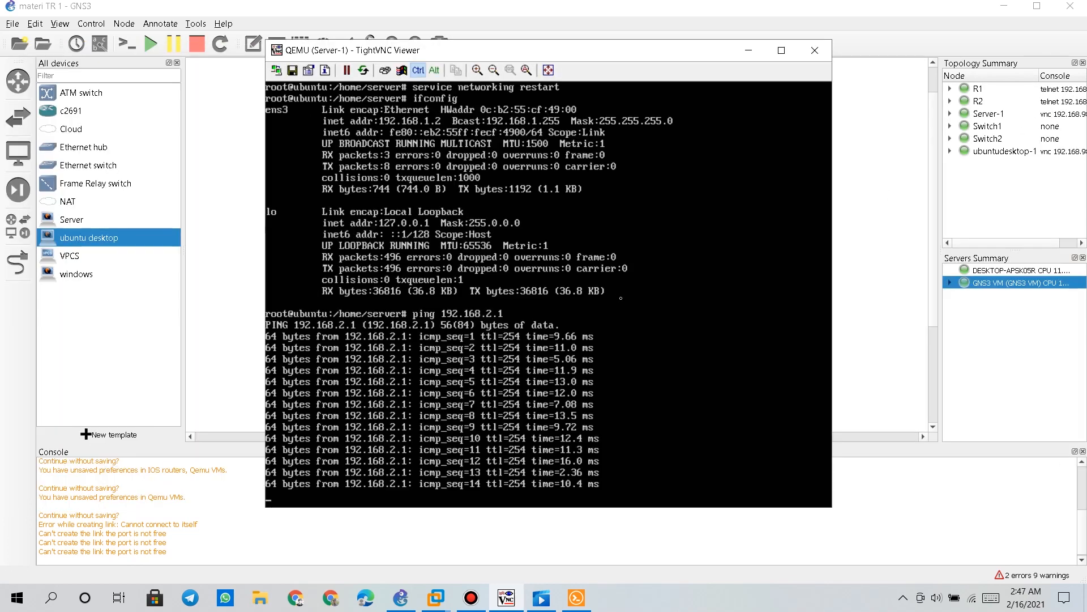
key("ctrl+z")
Ping 8.8.8.8 from Server-1, which returns Destination Host Unreachable
type("ping 8.8.8")
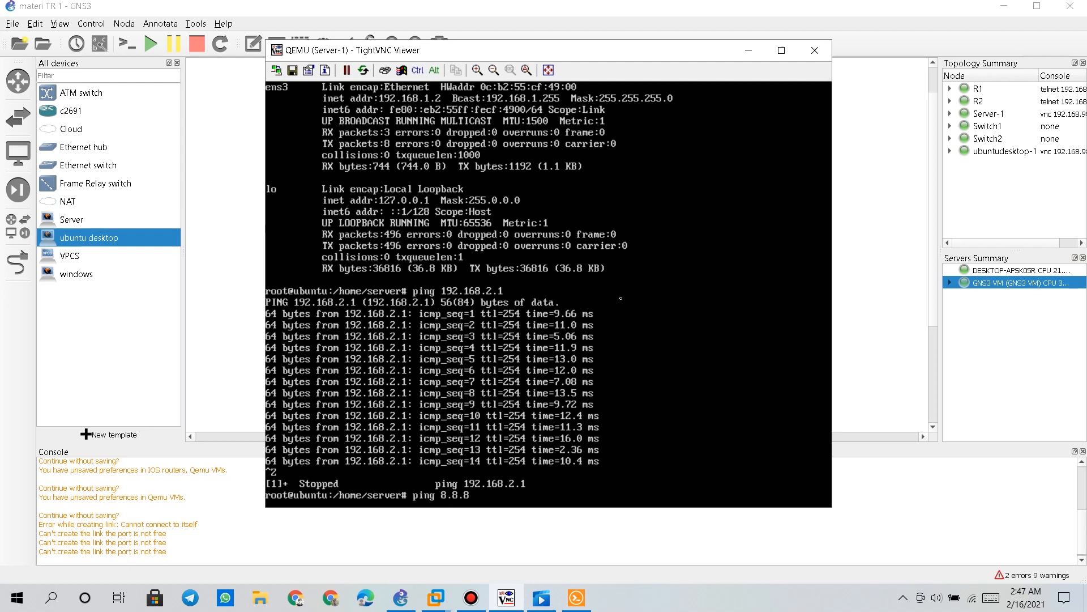
type(".8")
key("Return")
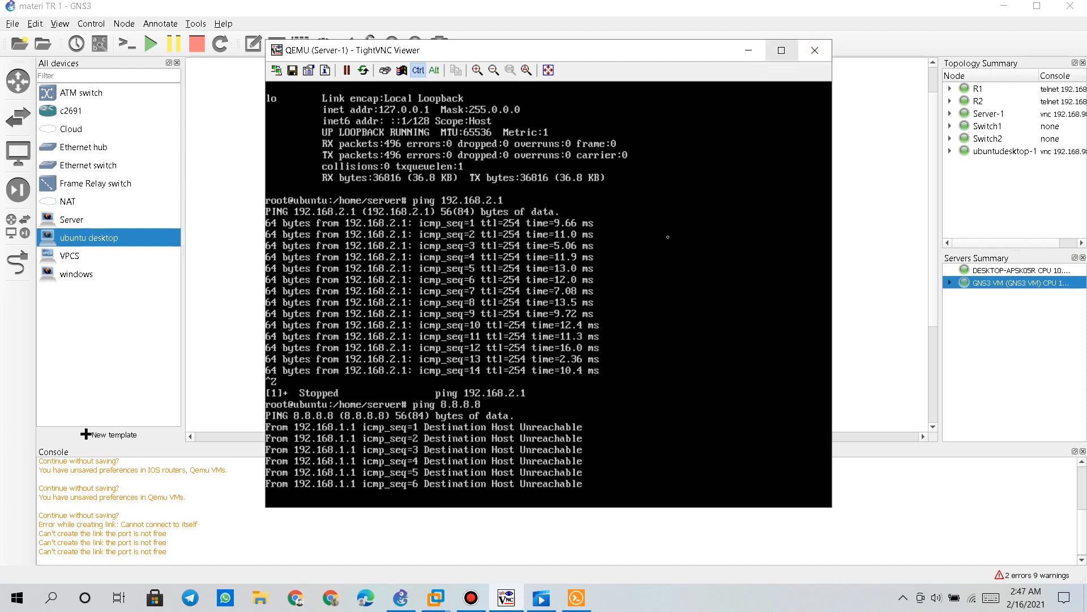
key("ctrl+z")
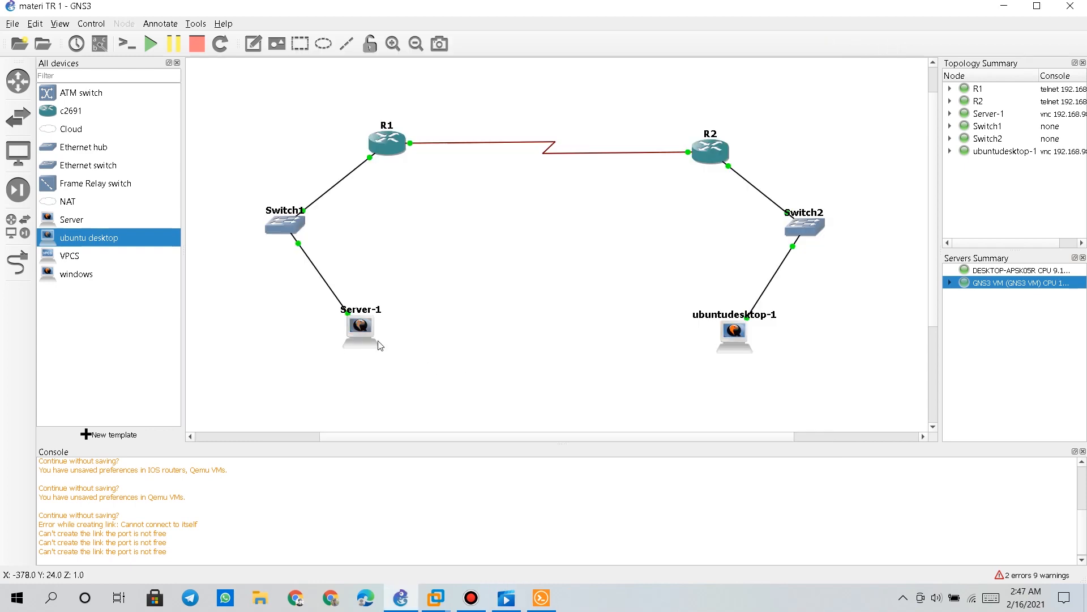
Stop Server-1, then add NAT1 on the GNS3 VM, left of Server-1
right_click(353, 329)
left_click(399, 396)
mouse_move(369, 337)
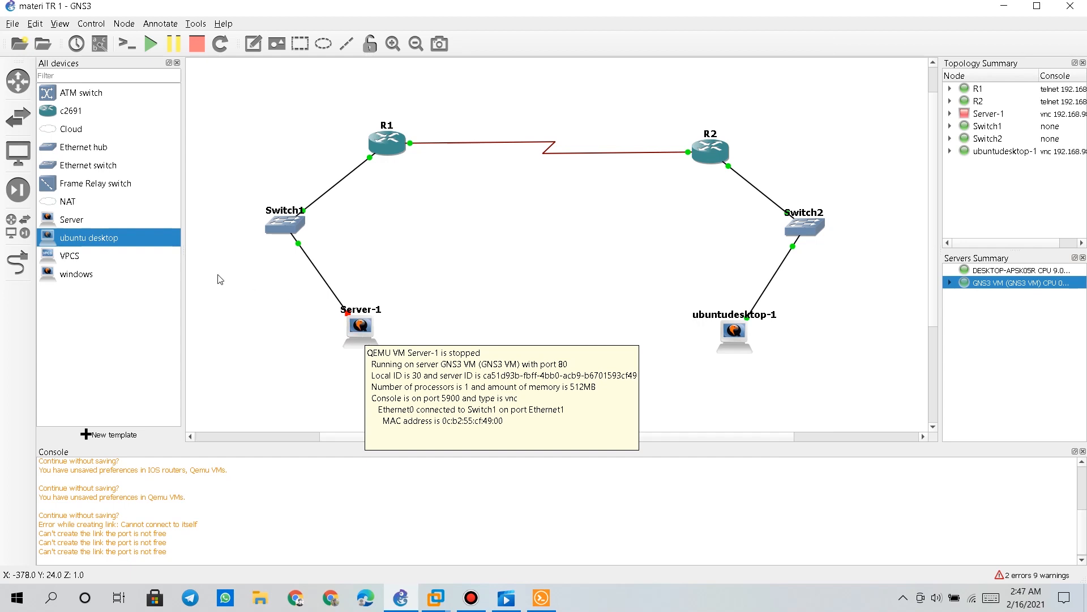
left_click_drag(84, 203, 280, 309)
left_click(541, 300)
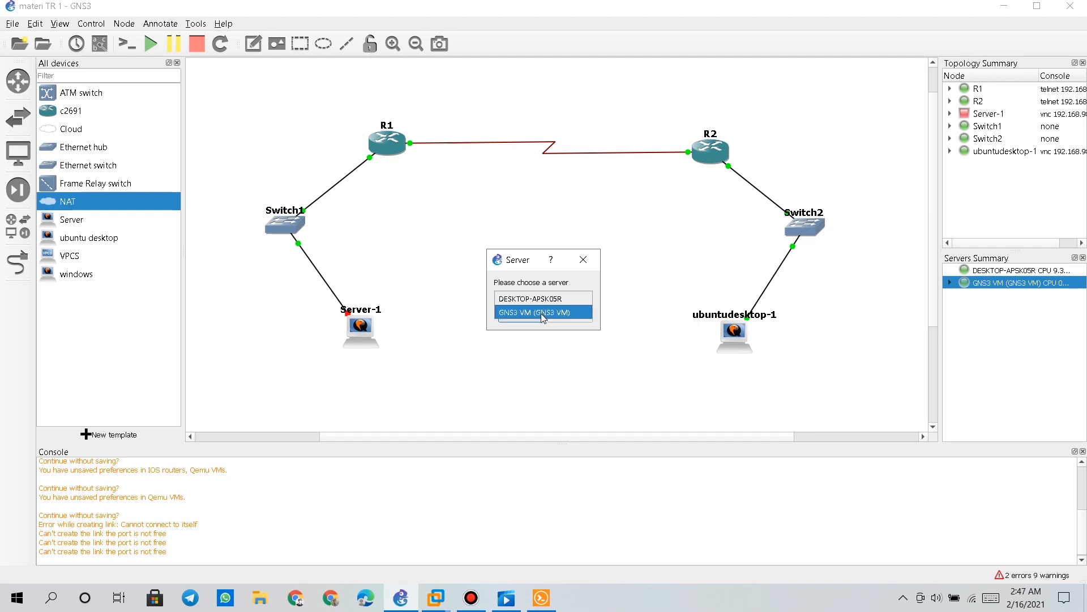
left_click(541, 312)
left_click(527, 316)
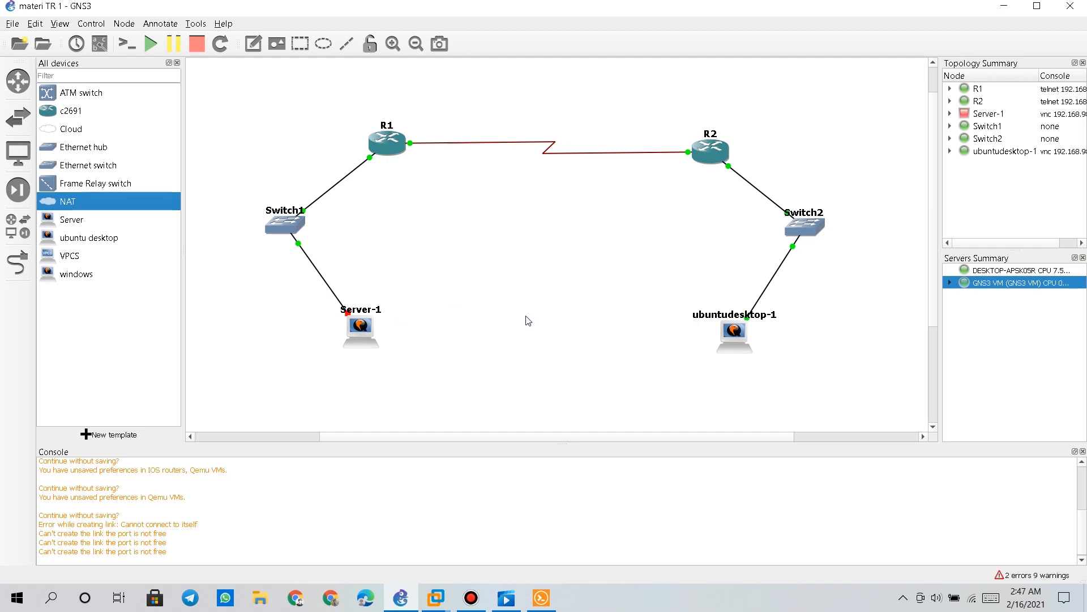
left_click_drag(330, 322, 236, 288)
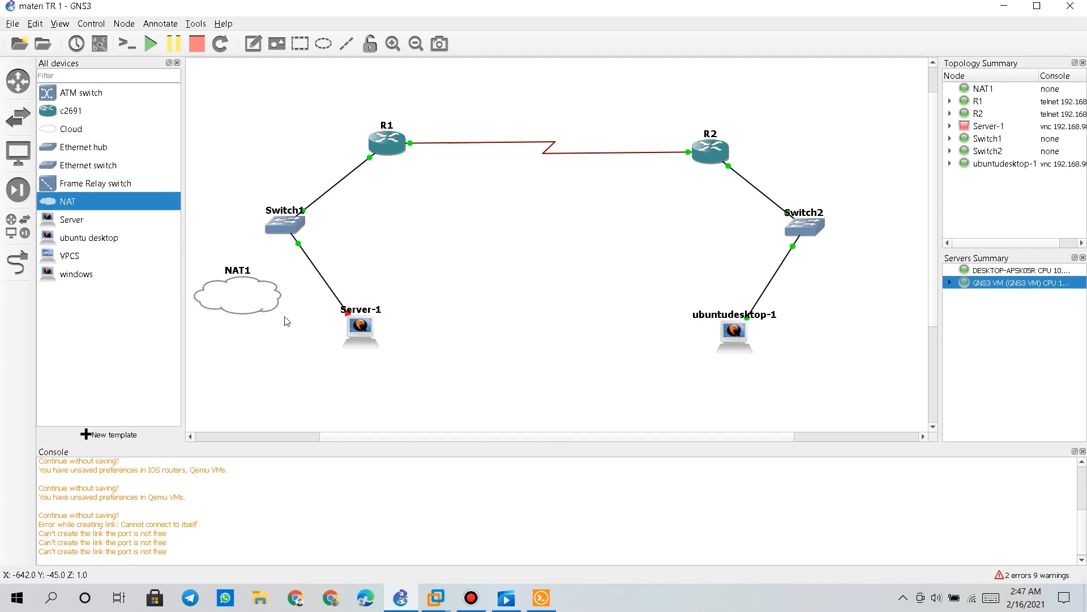
Try setting Server-1 to 2 network adapters, which fails with an error
right_click(368, 334)
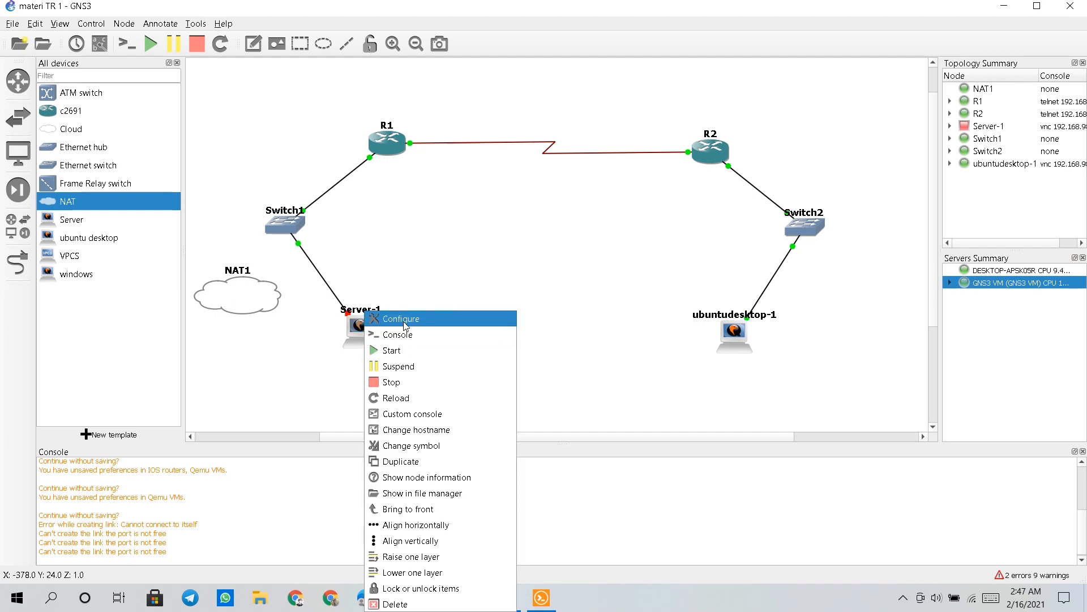
left_click(408, 316)
left_click(541, 220)
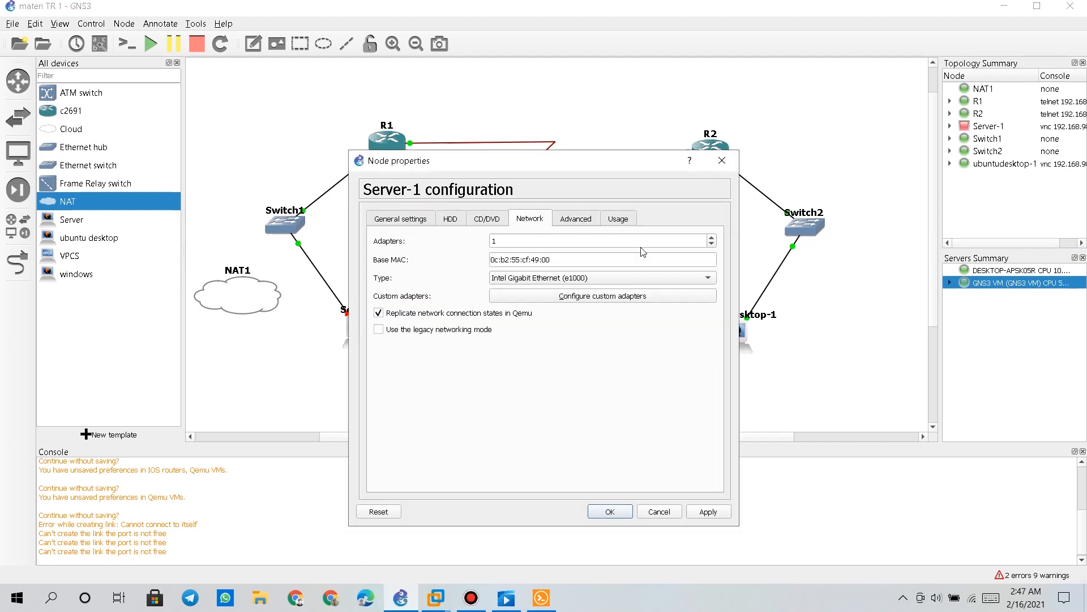
left_click(711, 237)
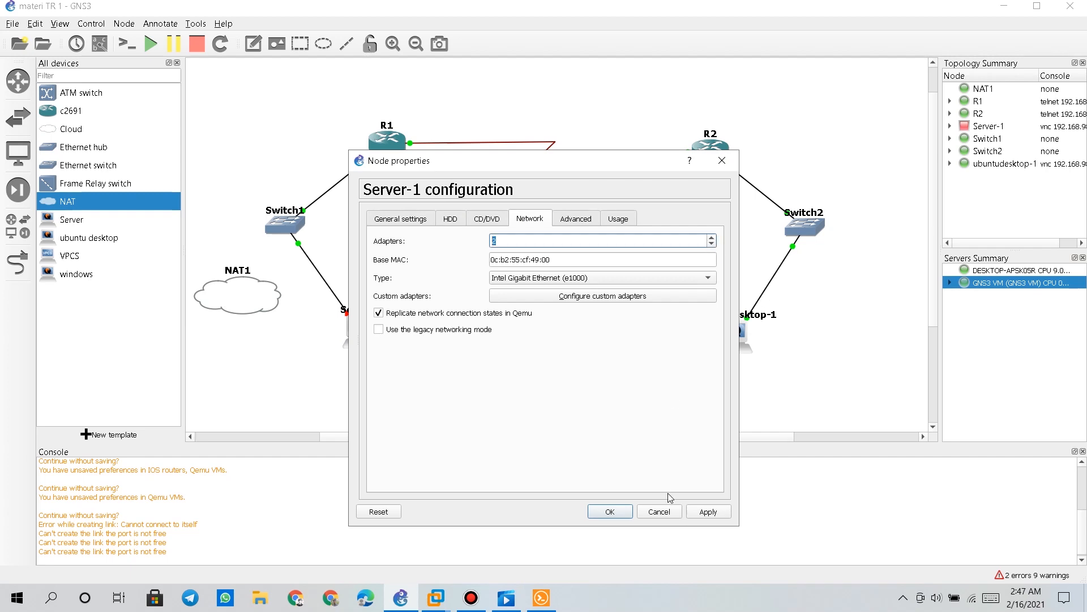
left_click(713, 517)
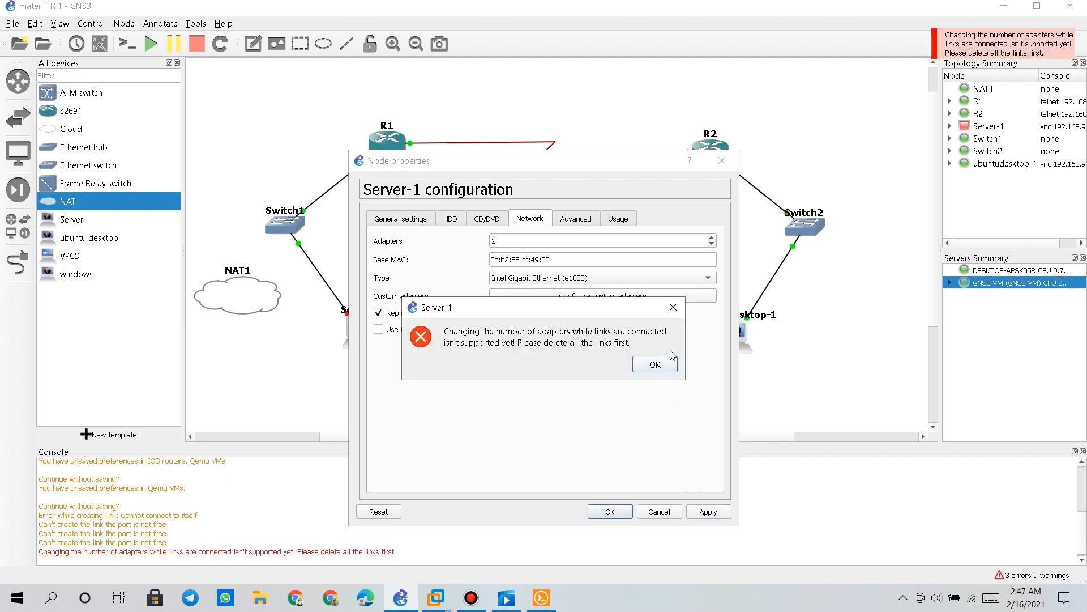
left_click(672, 309)
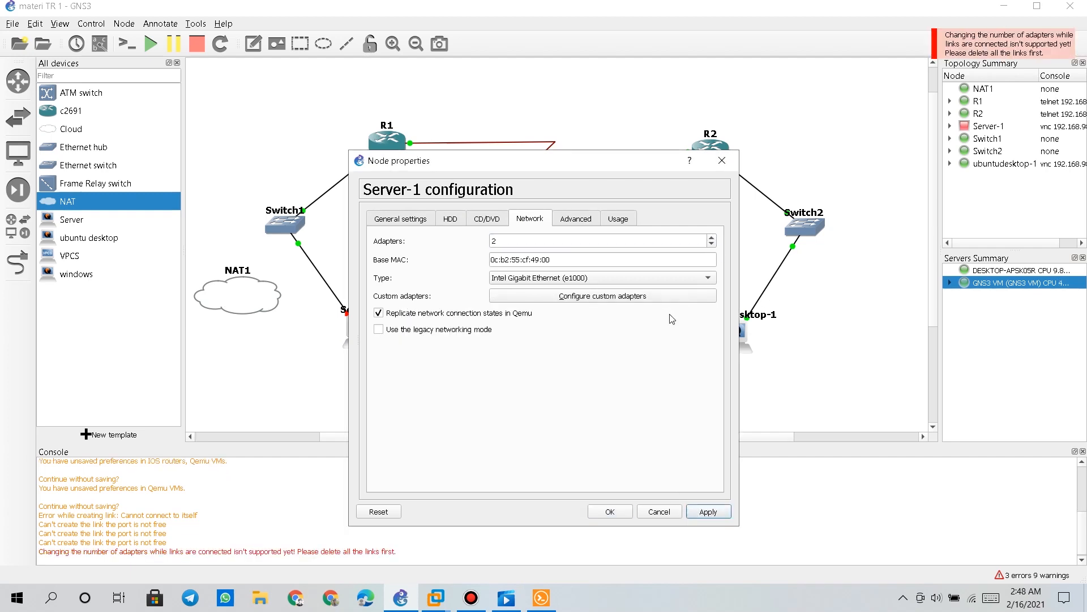
left_click(721, 161)
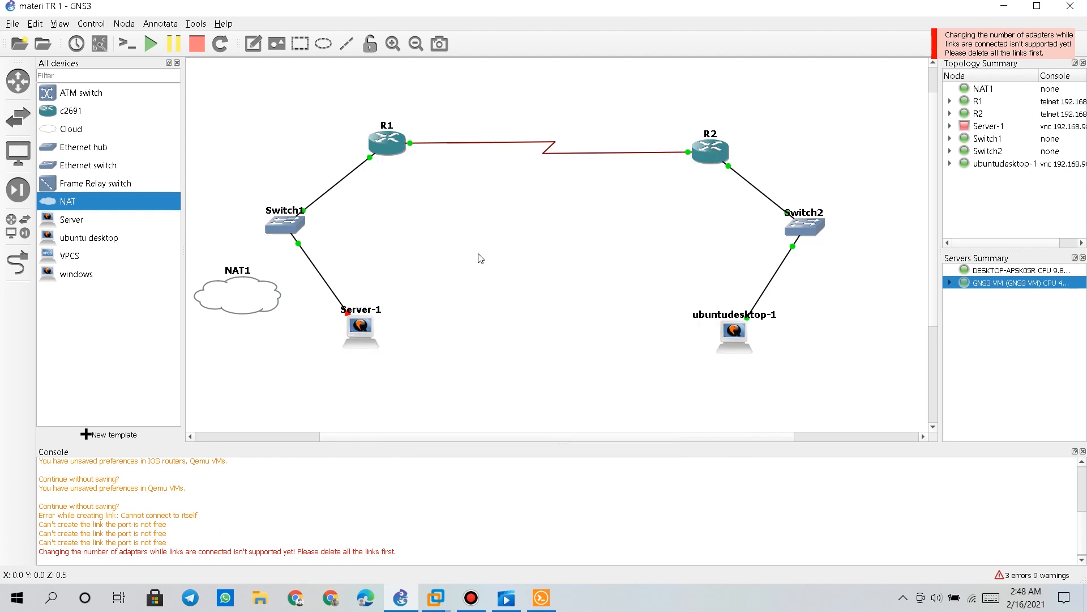
Delete the Switch1–Server-1 link and give Server-1 two network adapters
right_click(316, 268)
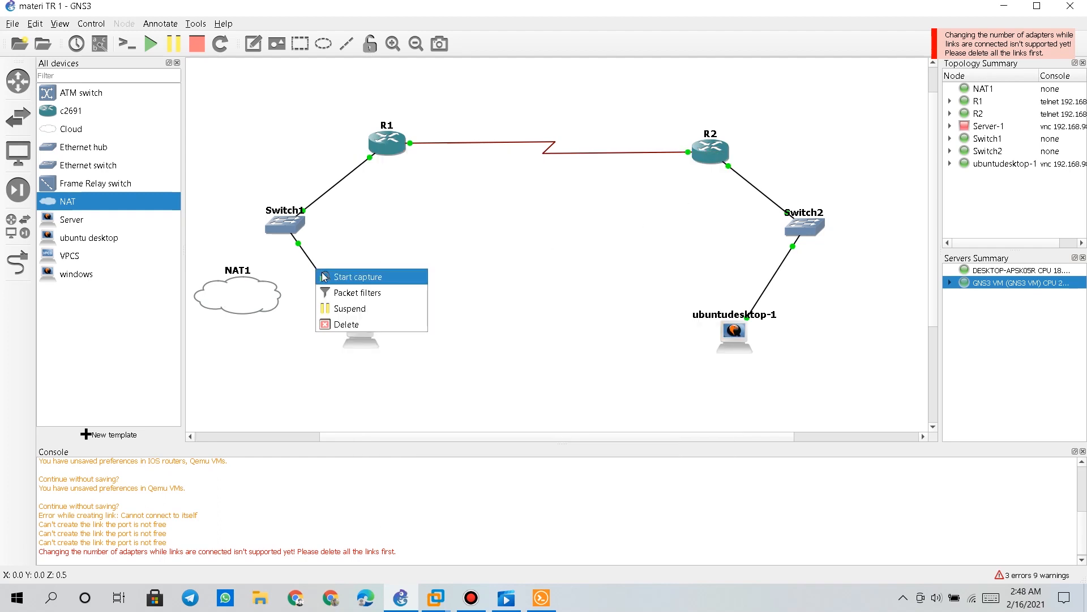
left_click(357, 329)
right_click(359, 330)
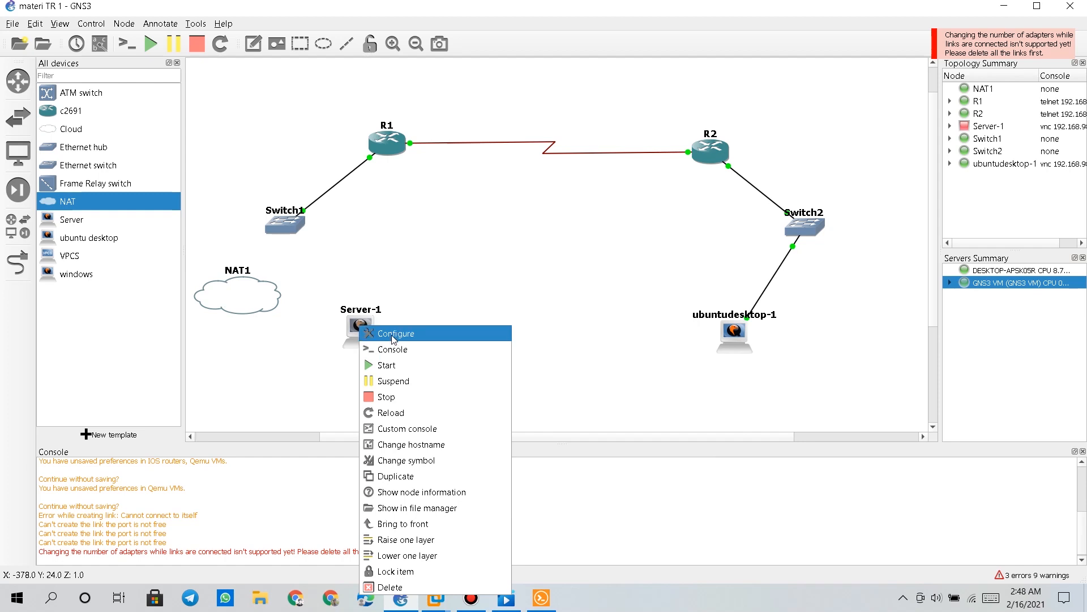
left_click(371, 332)
left_click(530, 218)
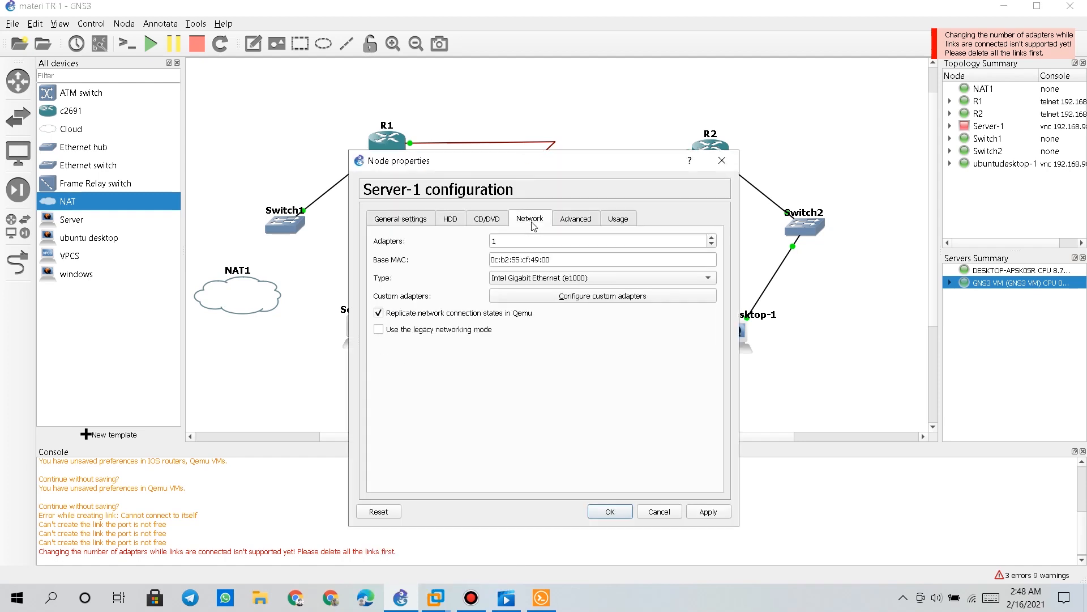
left_click(711, 238)
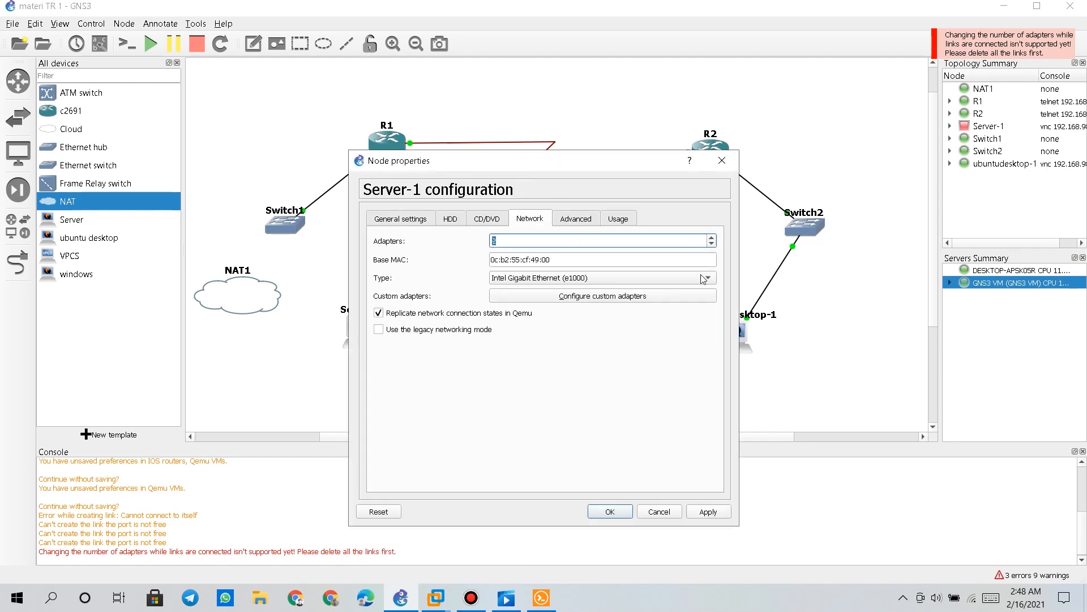
left_click(700, 511)
left_click(610, 513)
Link Switch1 Ethernet1 to Server-1 Ethernet0, and NAT1 nat0 to Server-1 Ethernet1
left_click(18, 262)
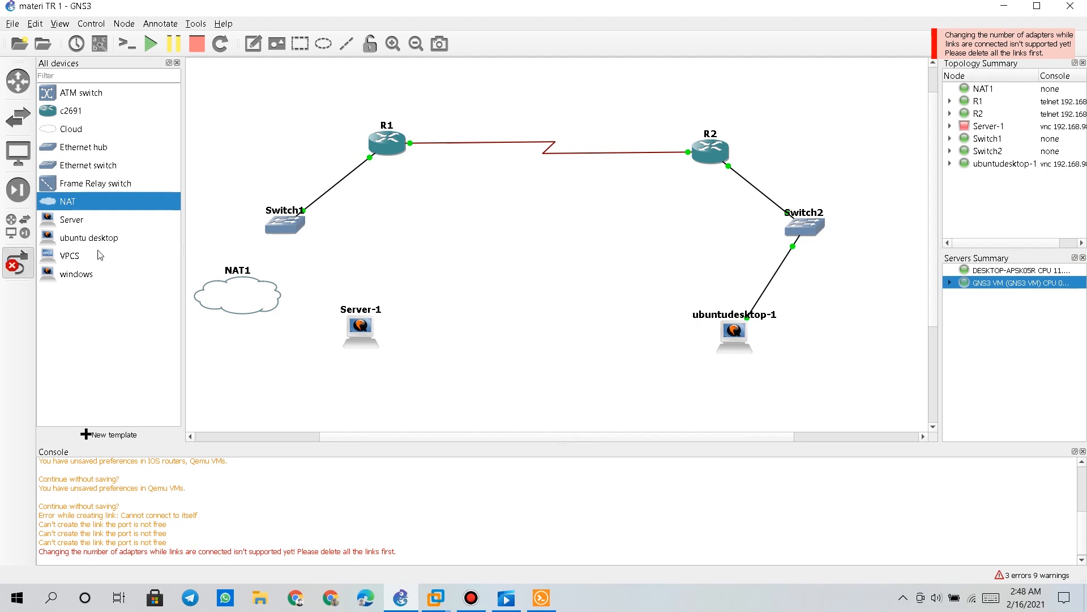
left_click(266, 223)
left_click(307, 250)
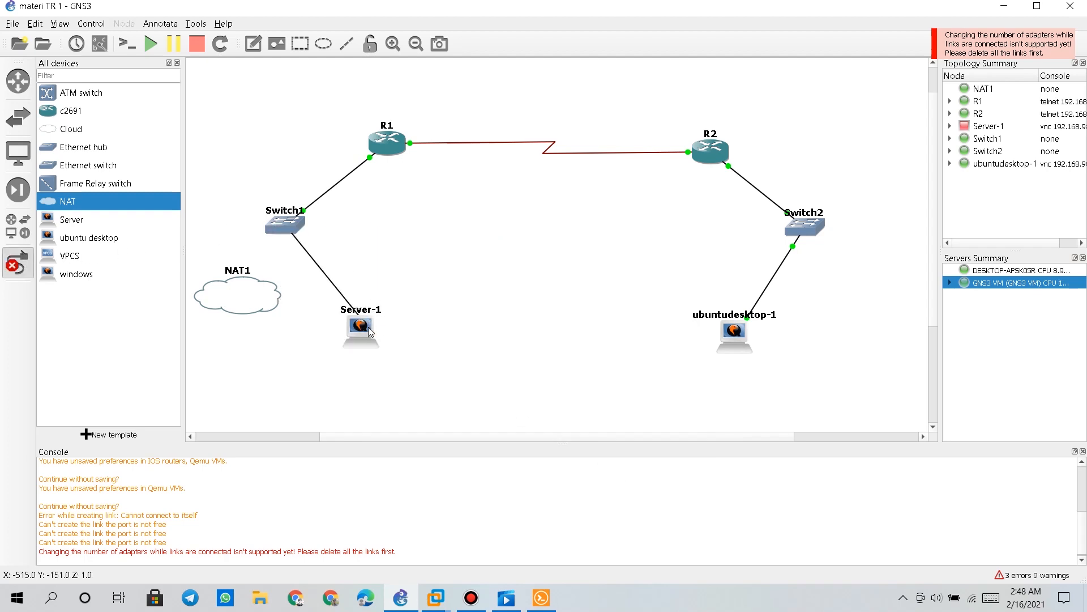
left_click(367, 327)
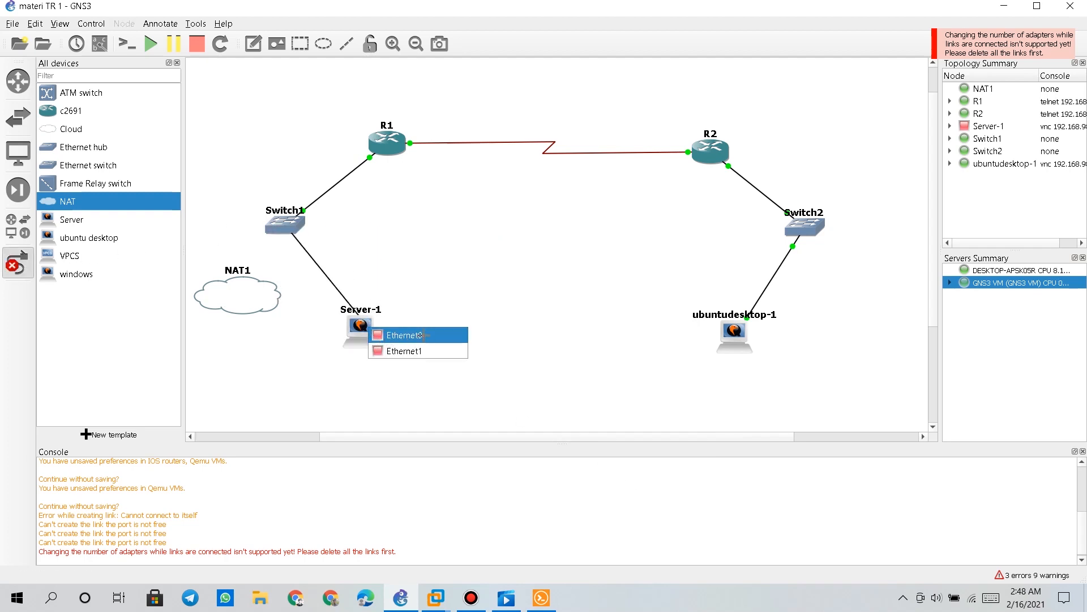
left_click(425, 338)
left_click(247, 296)
left_click(286, 306)
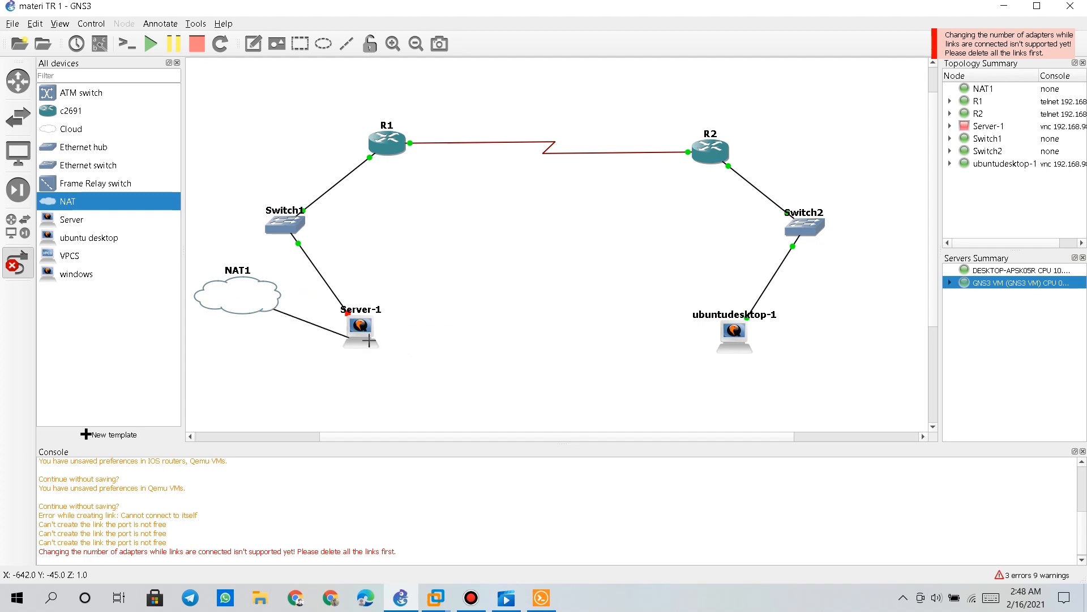
left_click(358, 327)
left_click(391, 351)
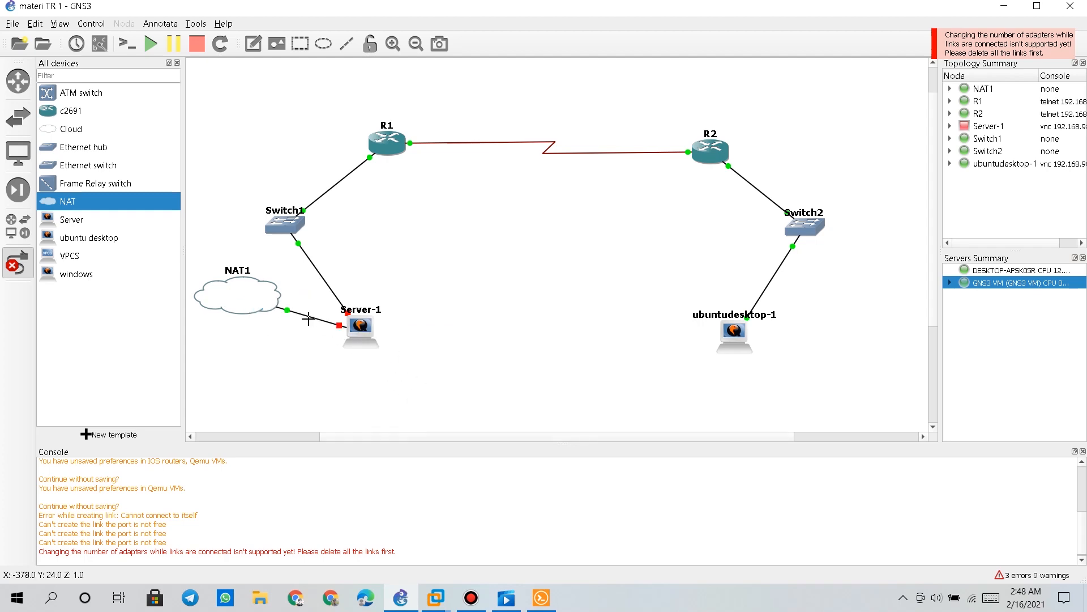
left_click(18, 262)
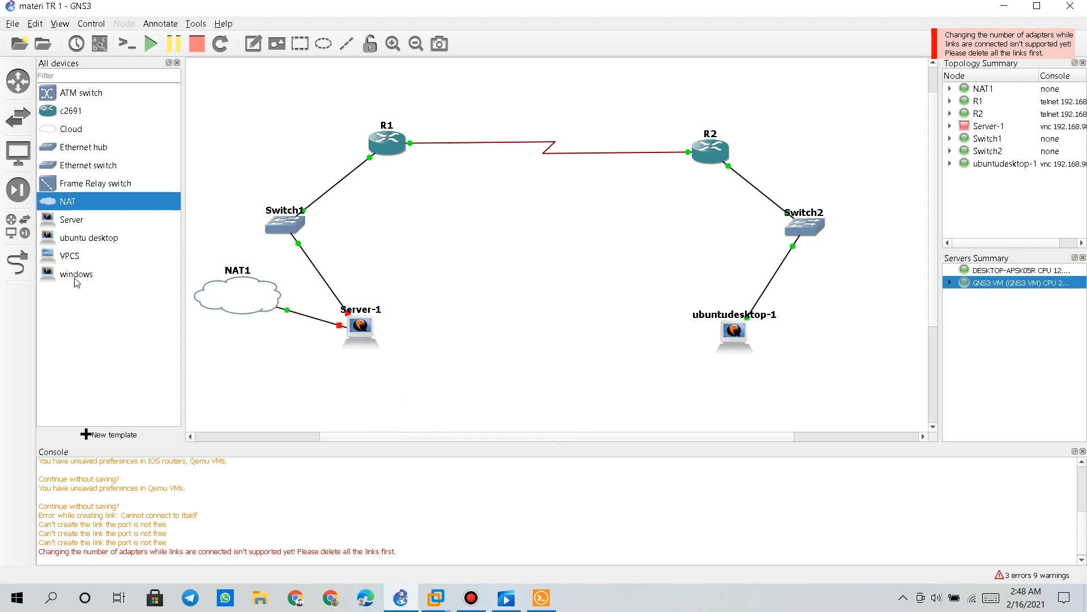
Start the Server-1 node
right_click(375, 331)
left_click(397, 369)
scroll(468, 324, "up", 1)
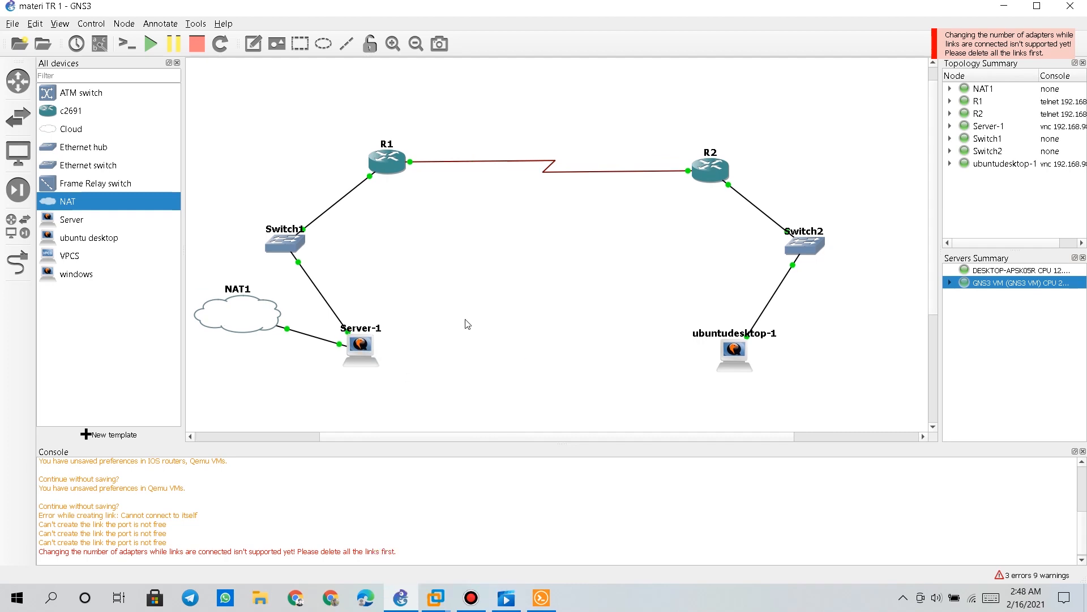
right_click(362, 342)
Open Server-1's console, log in, and become root with sudo su
left_click(430, 367)
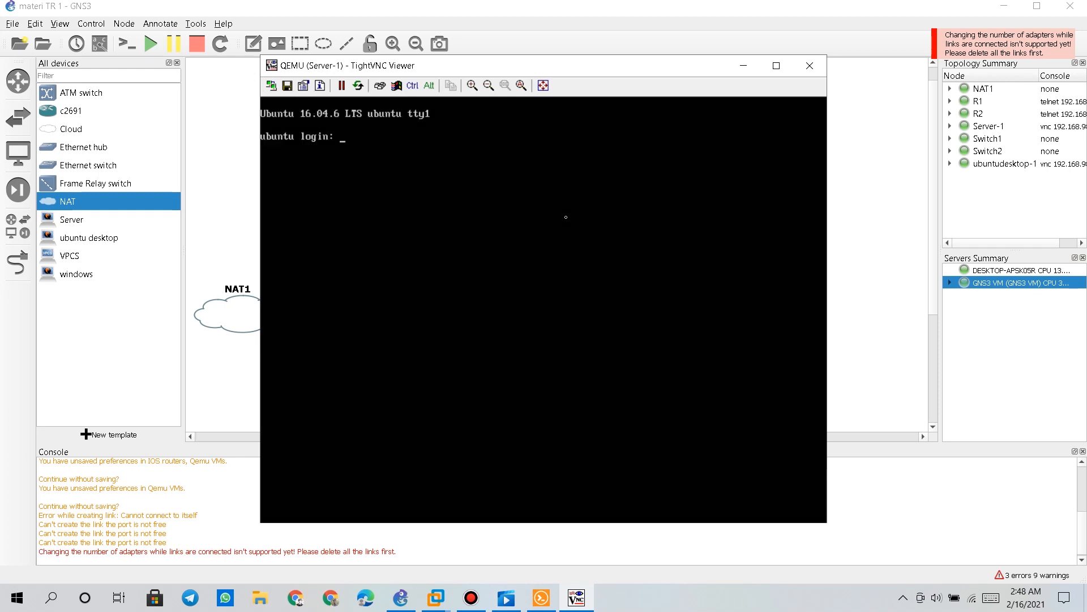
type("erver")
key("Return")
key("Return")
type("sudo su")
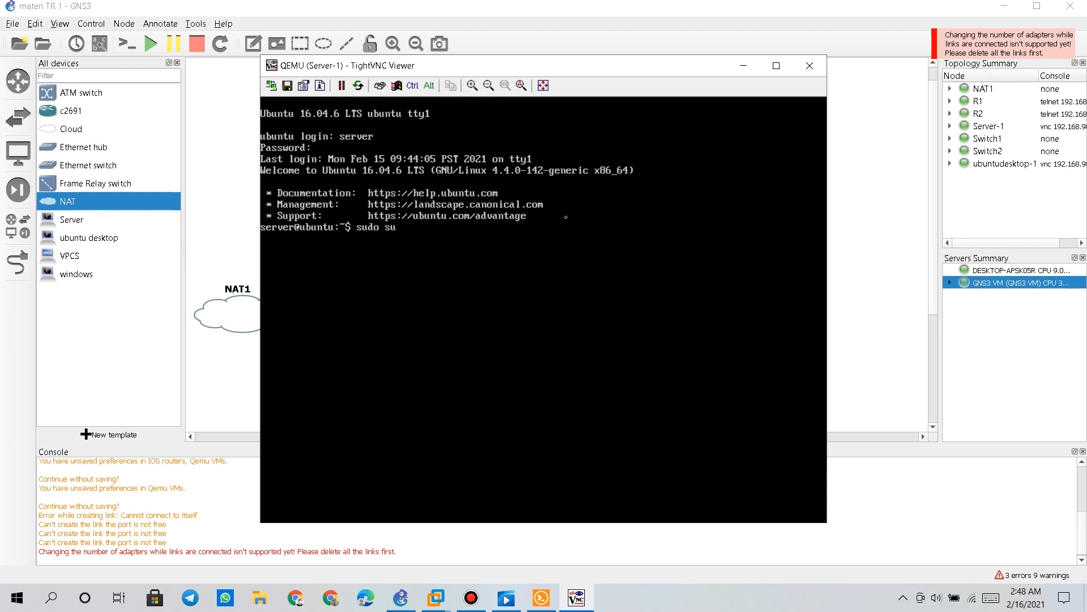
key("Return")
key("Return")
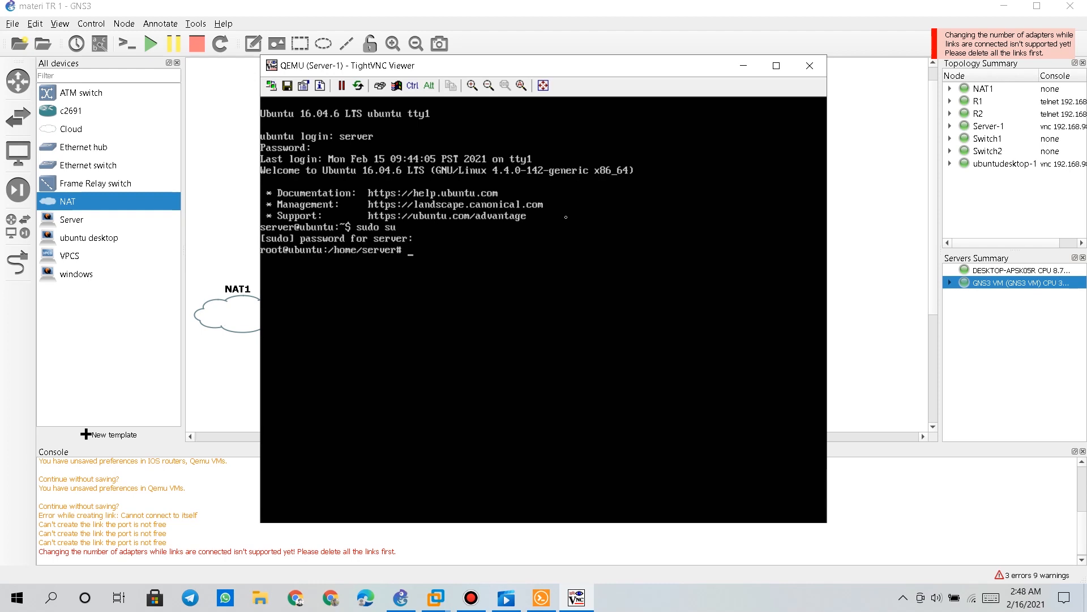
type("clear")
key("Return")
Run ifconfig -a, showing ens3 at 192.168.1.2 and an unaddressed ens4
key("Up")
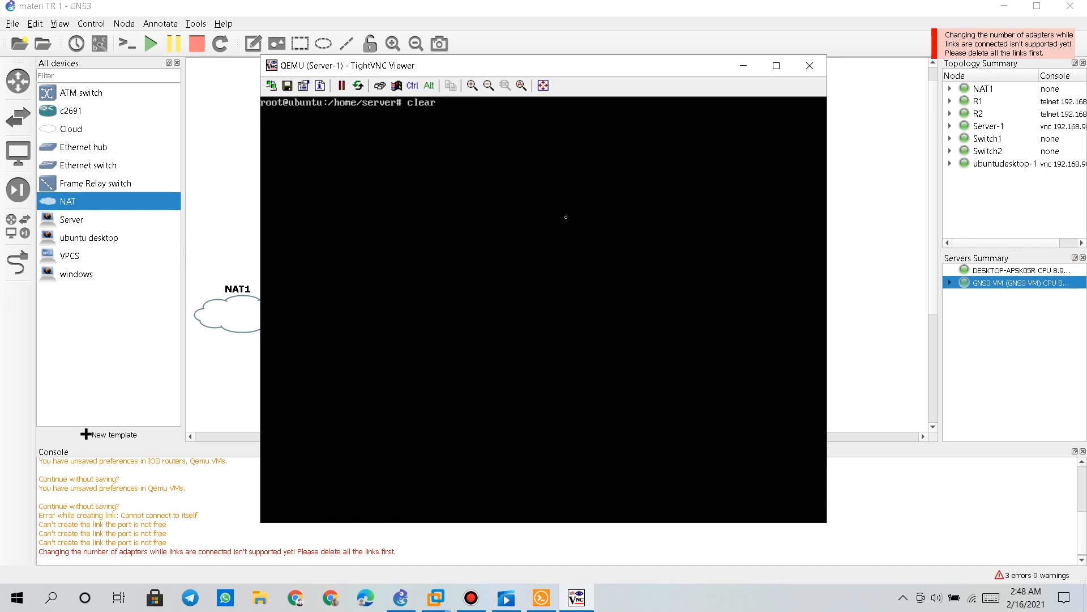
key("BackSpace")
key("BackSpace")
key("BackSpace")
key("BackSpace")
key("BackSpace")
type("ifconfig -a")
key("Return")
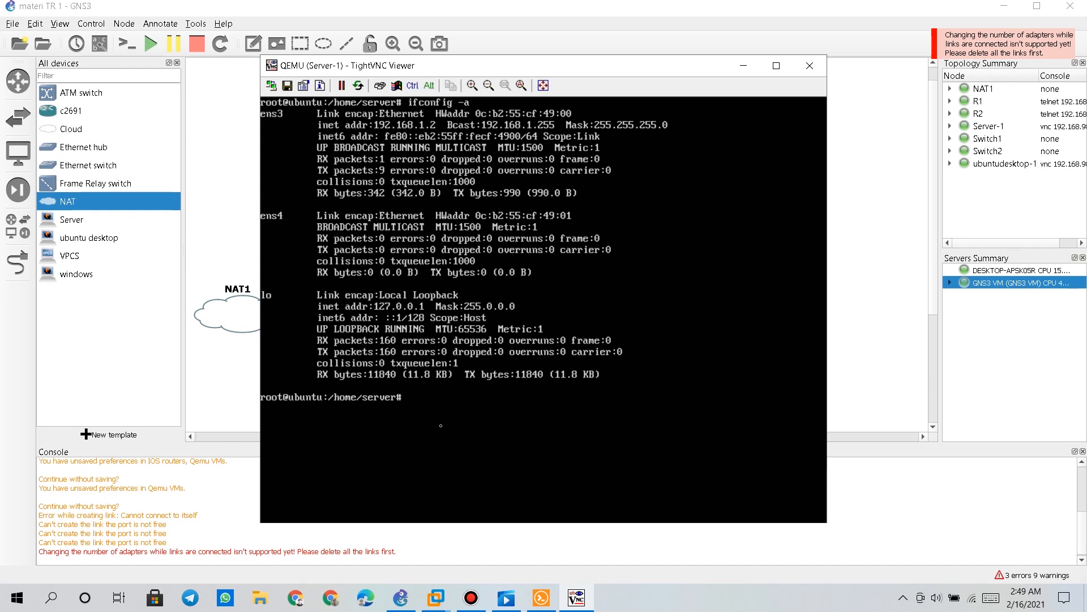
key("Up")
key("Up")
key("Down")
key("Down")
Open /etc/network/interfaces in nano and duplicate the ens3 interface lines
type("nano /etc/network/interfaces")
key("Return")
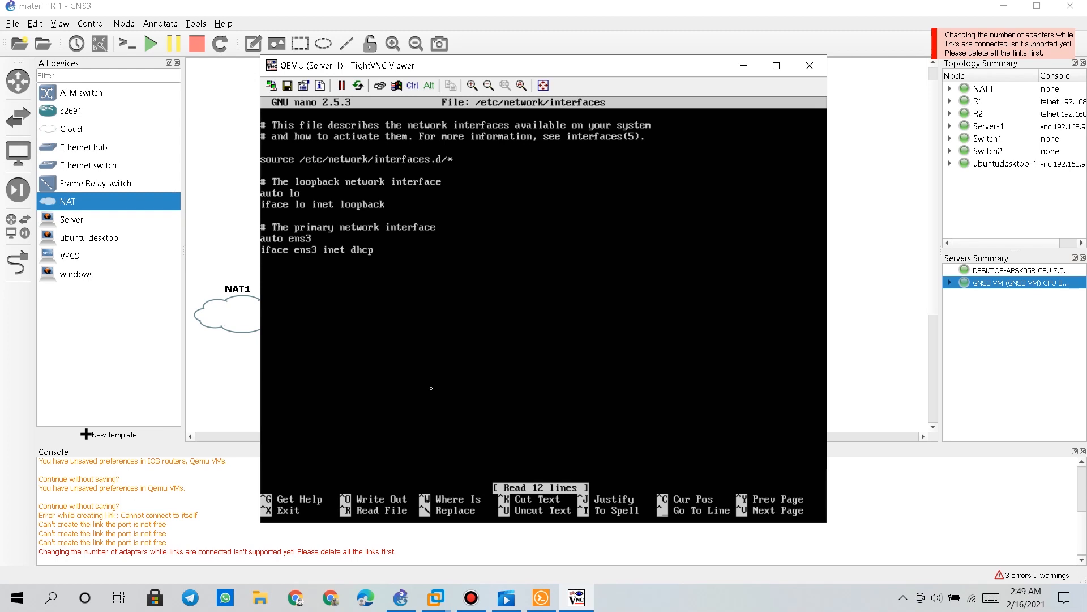
key("Down")
key("Down")
key("Down")
key("Down")
key("Down")
key("Down")
key("Down")
key("Down")
key("ctrl+k")
key("ctrl+k")
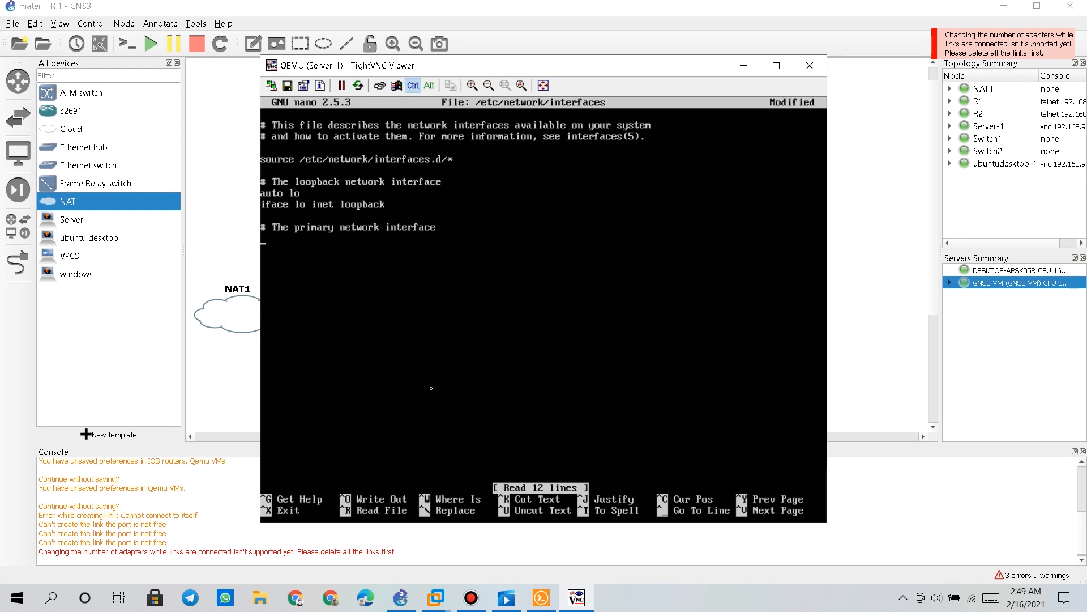
key("ctrl+u")
key("Return")
key("ctrl+u")
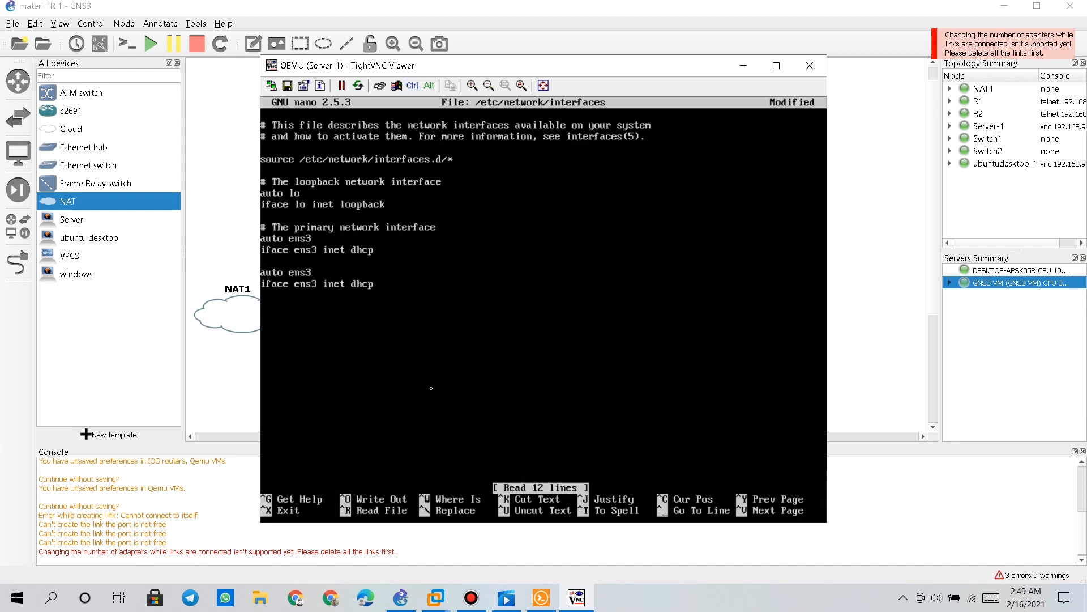
Rename the duplicated auto and iface lines to ens4 and save the file
key("Right")
key("Right")
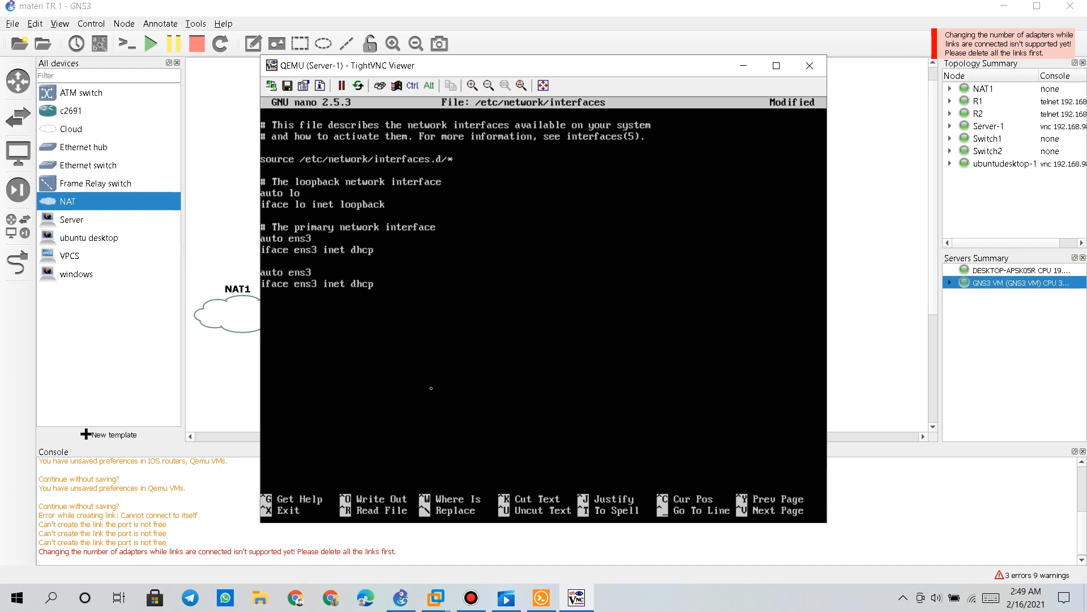
key("BackSpace")
type("4")
key("Right")
type("4")
key("Left")
key("BackSpace")
key("ctrl+x")
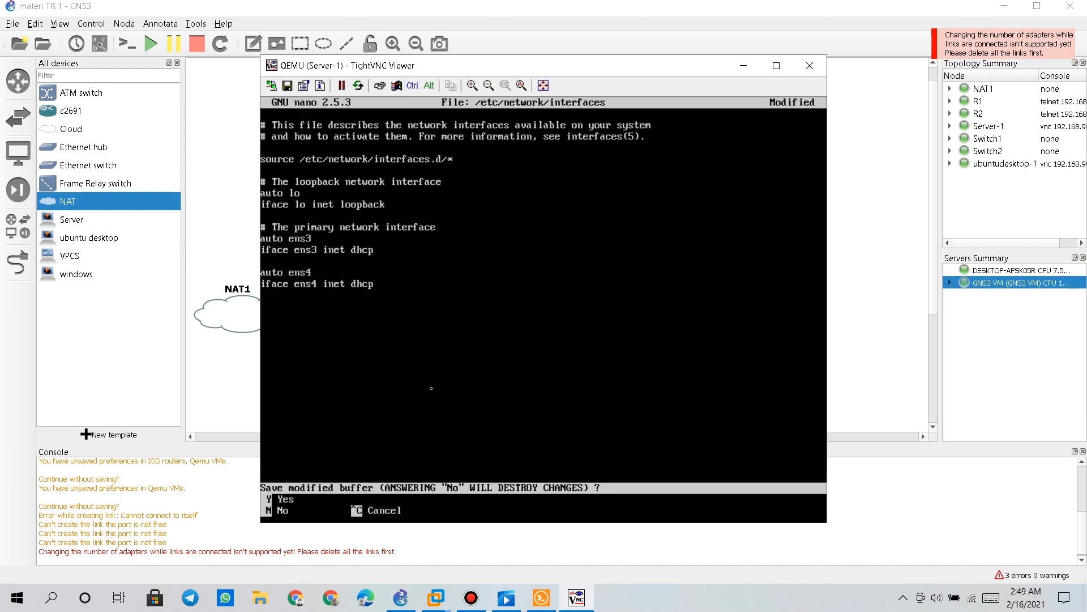
key("y")
key("Return")
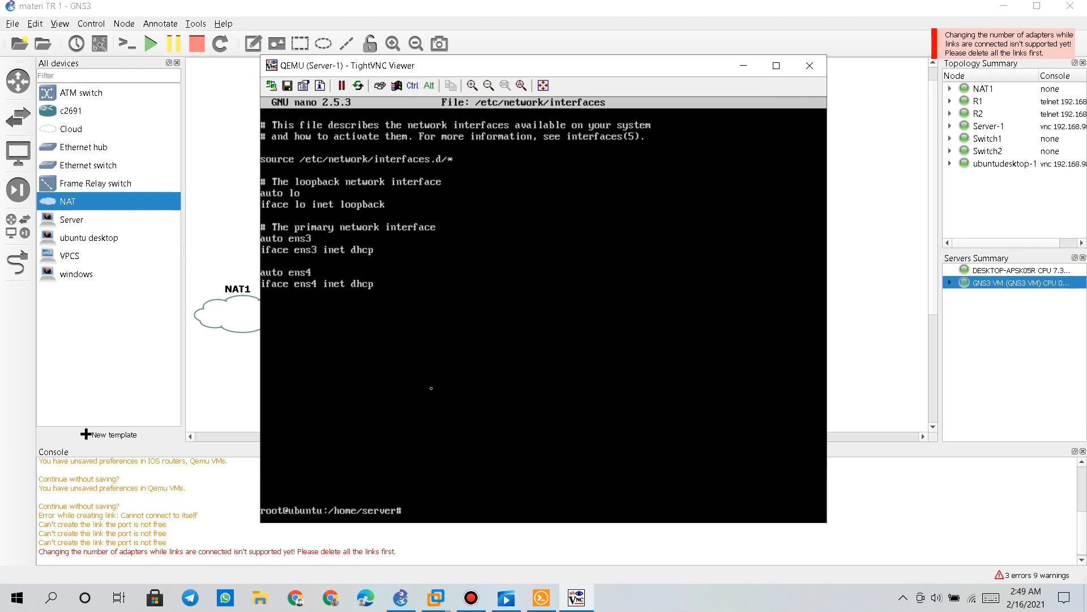
Run service networking restart on Server-1
type("service networking rea")
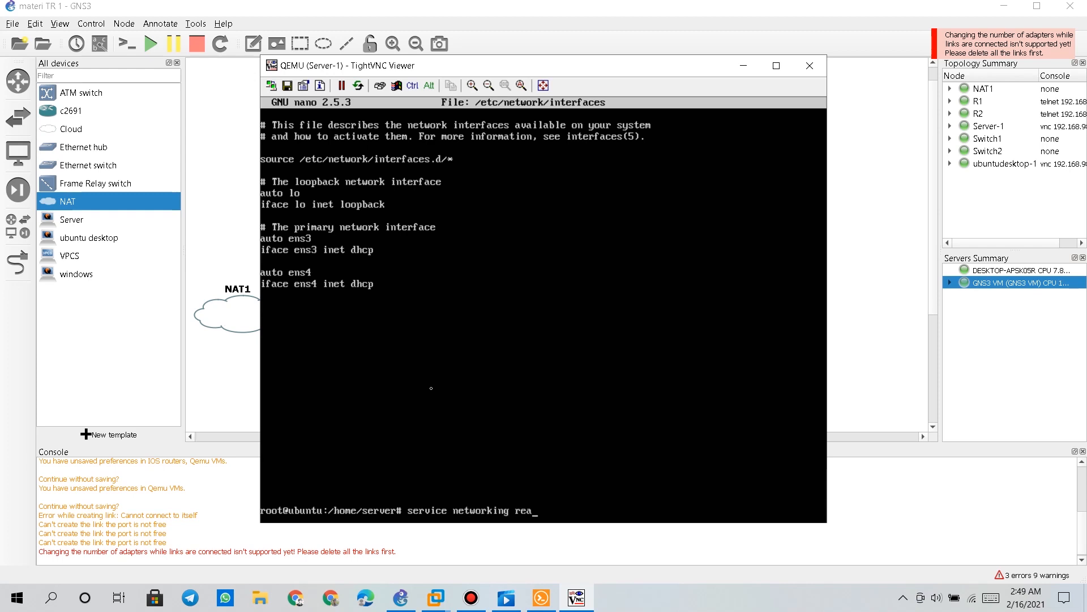
key("BackSpace")
type("start")
key("Return")
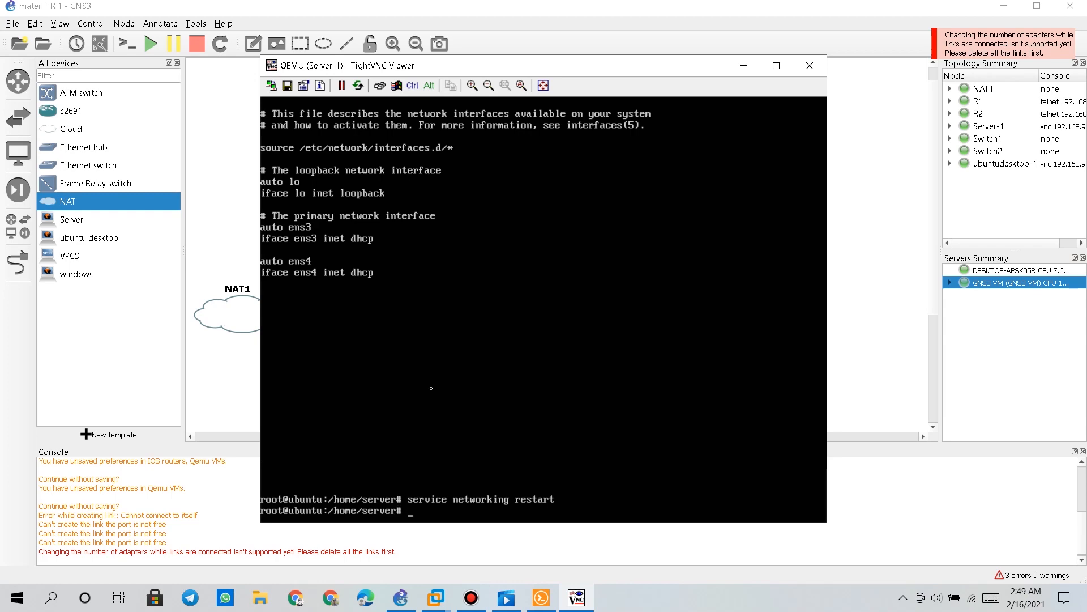
Check ens3 and ens4 addresses with ifconfig, then get replies from ping 8.8.8.8
type("ifconfig")
key("Return")
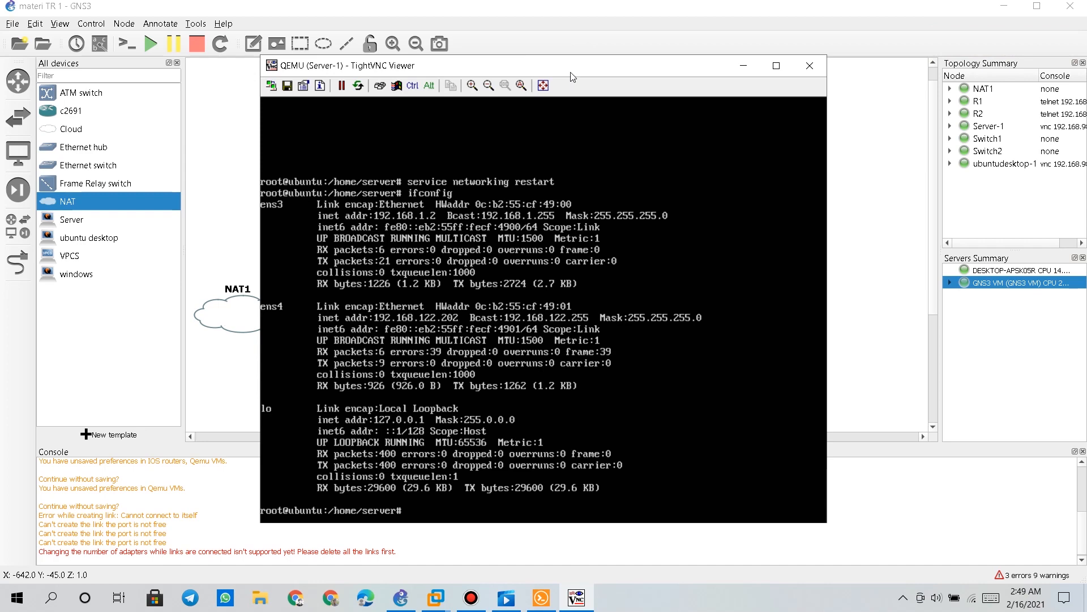
left_click_drag(571, 67, 664, 47)
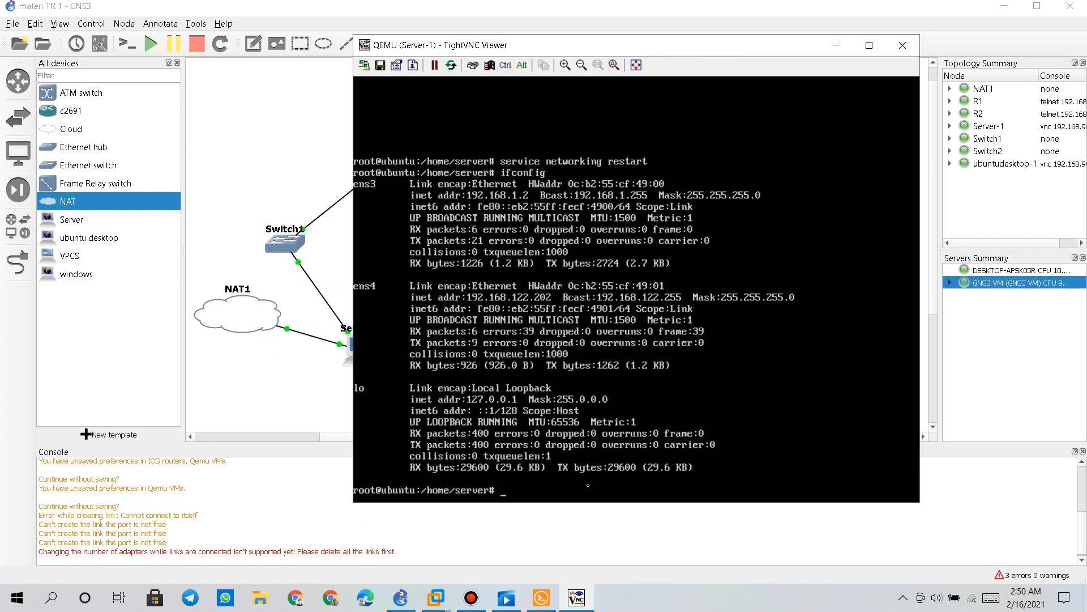
type("ping 8.8.8.8")
key("Return")
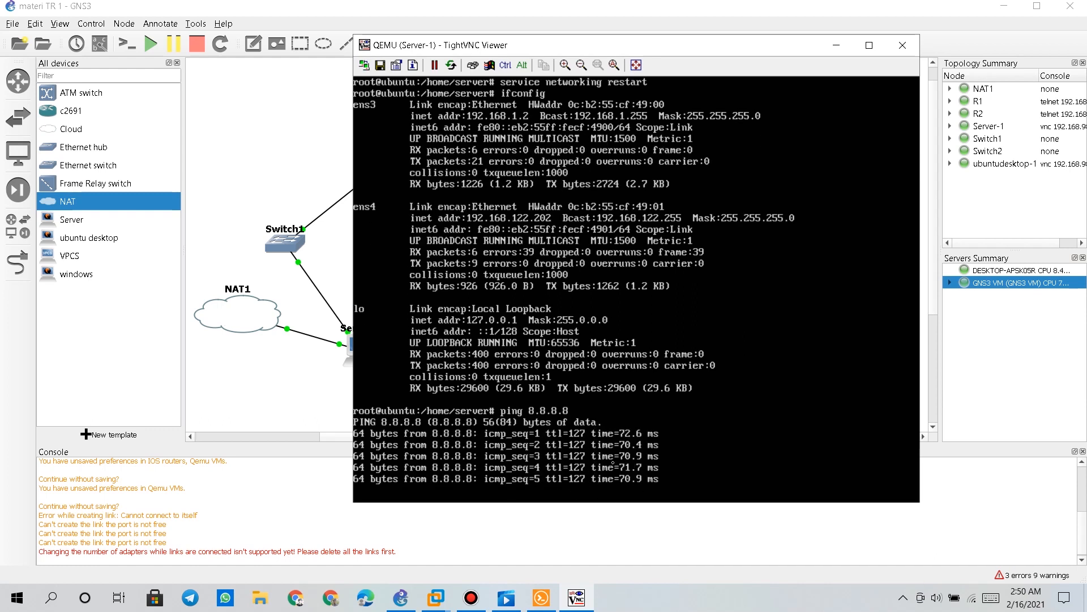
key("ctrl+z")
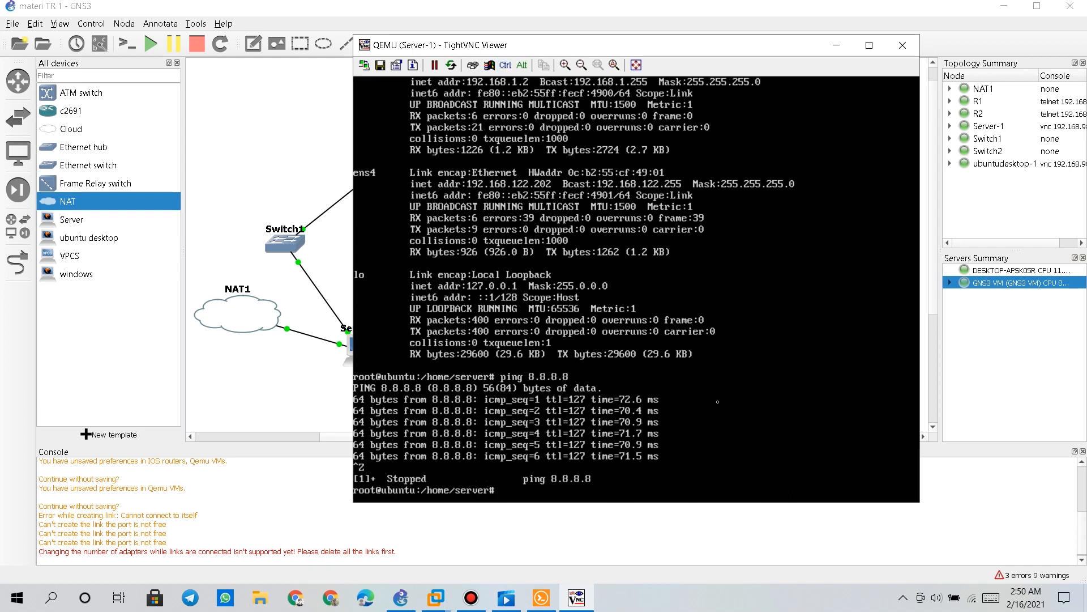
type("apt-get update")
Run apt-get update and wait until the package lists finish downloading
key("Return")
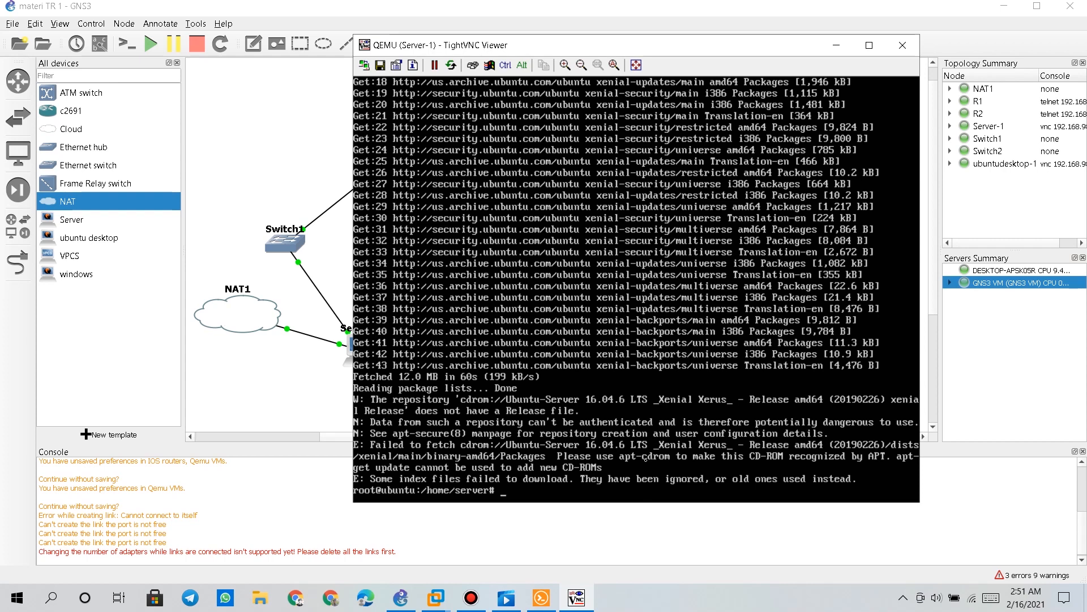
key("Up")
key("Up")
key("Up")
Comment out the ens3 lines in /etc/network/interfaces with # and save
key("Return")
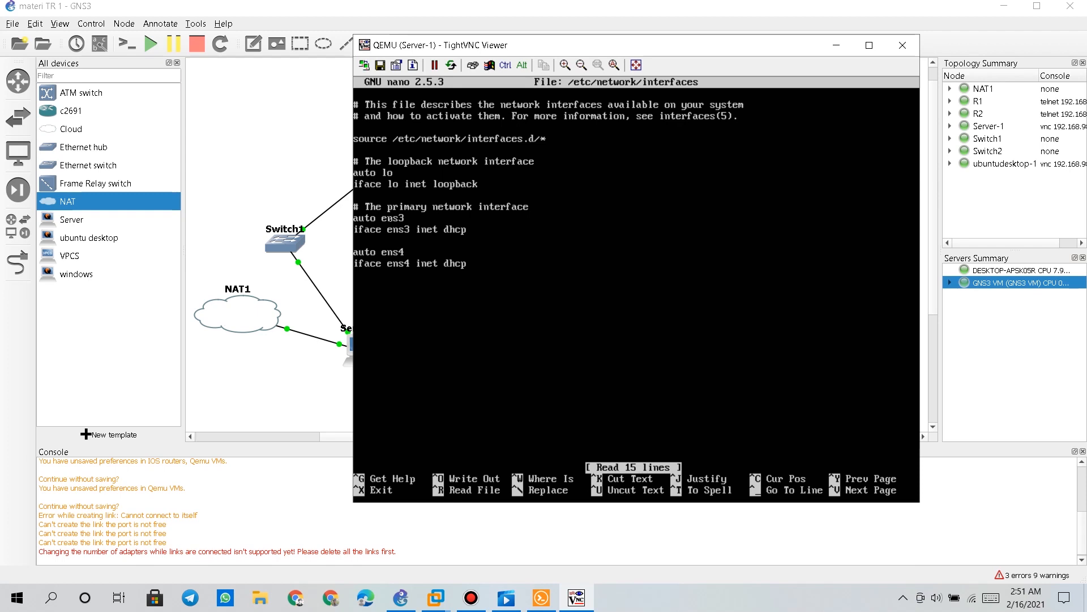
type("#")
type("#")
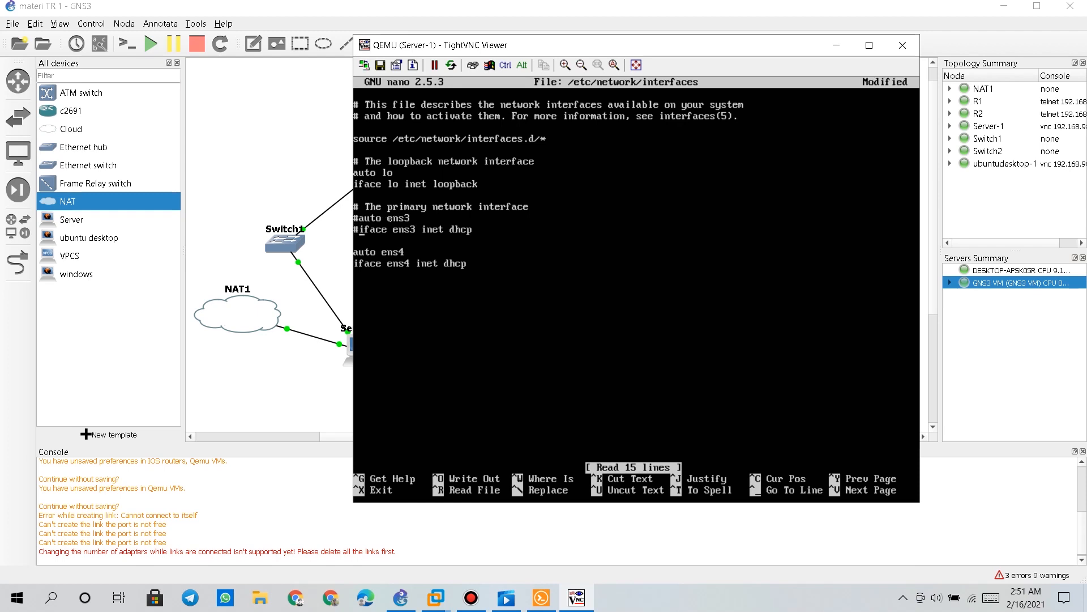
key("ctrl+x")
key("y")
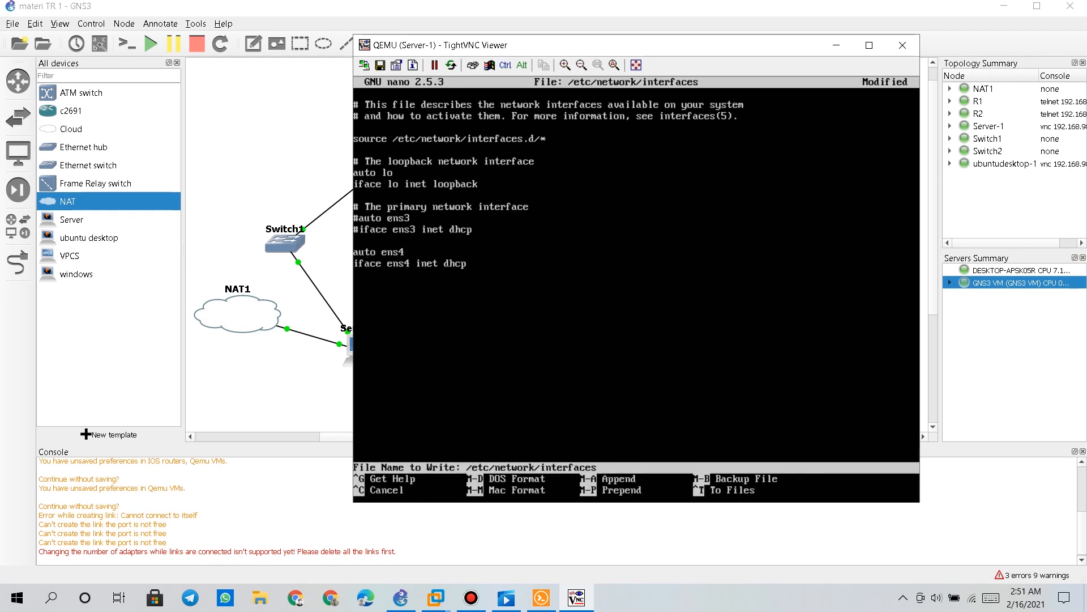
key("Return")
Restart networking and confirm ens3 at 192.168.1.2 and ens4 at 192.168.122.202
key("Up")
key("Up")
key("Up")
key("Up")
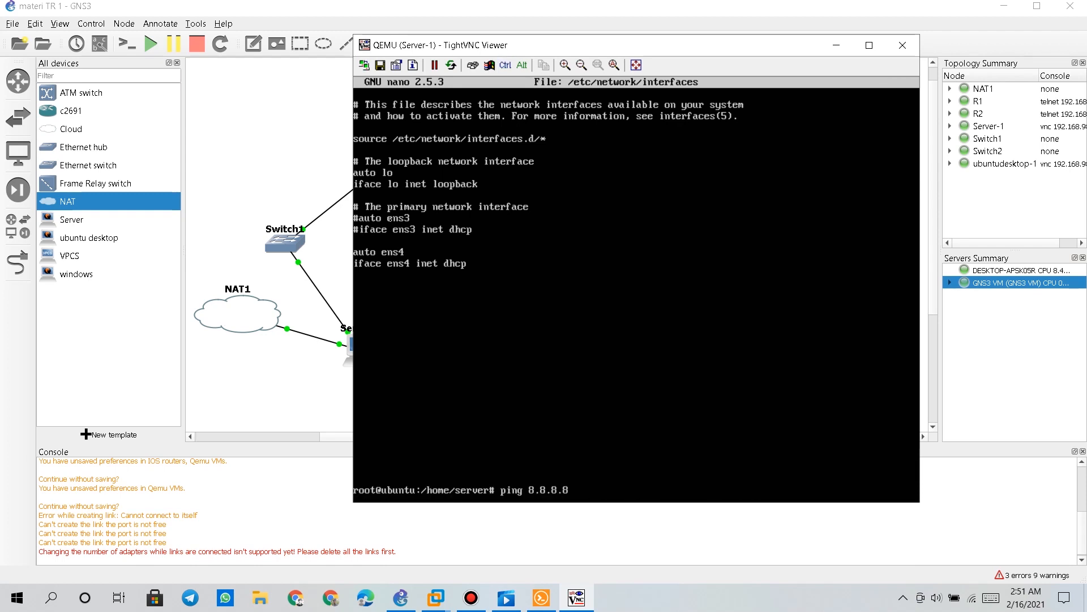
key("Return")
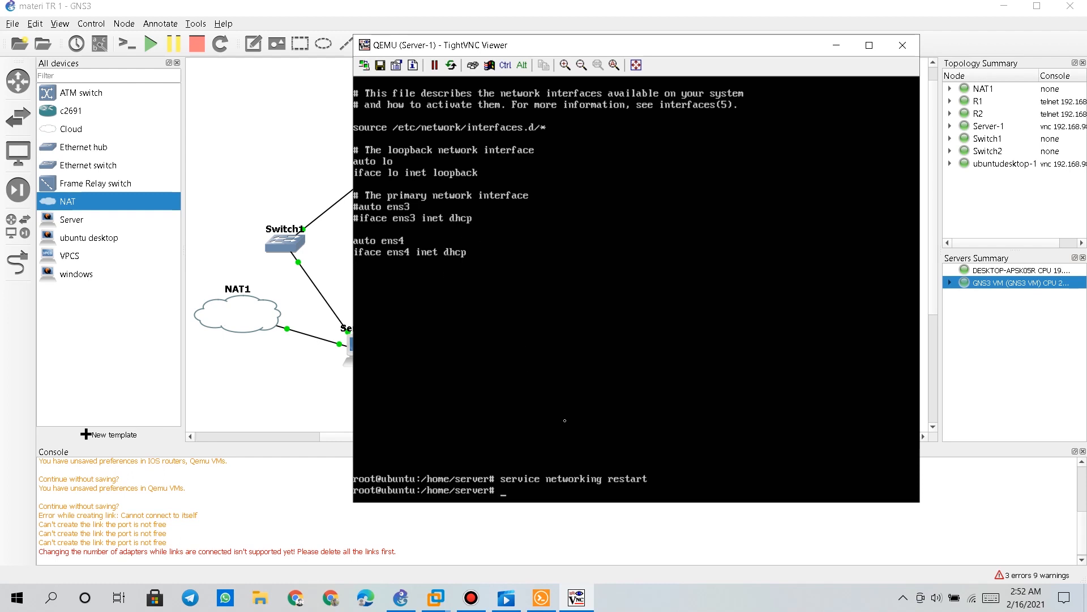
key("Up")
key("Up")
key("Up")
key("Up")
key("Up")
key("Up")
key("Down")
key("Return")
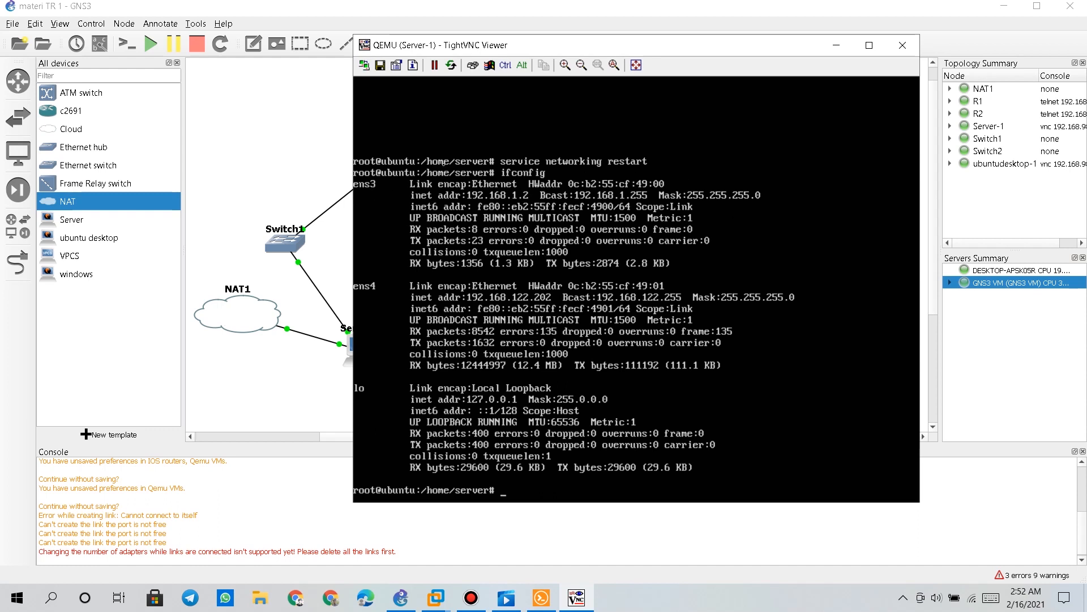
Reboot Server-1 with 'reboot', then log back in as the server user at the login prompt
type("reboot")
key("Return")
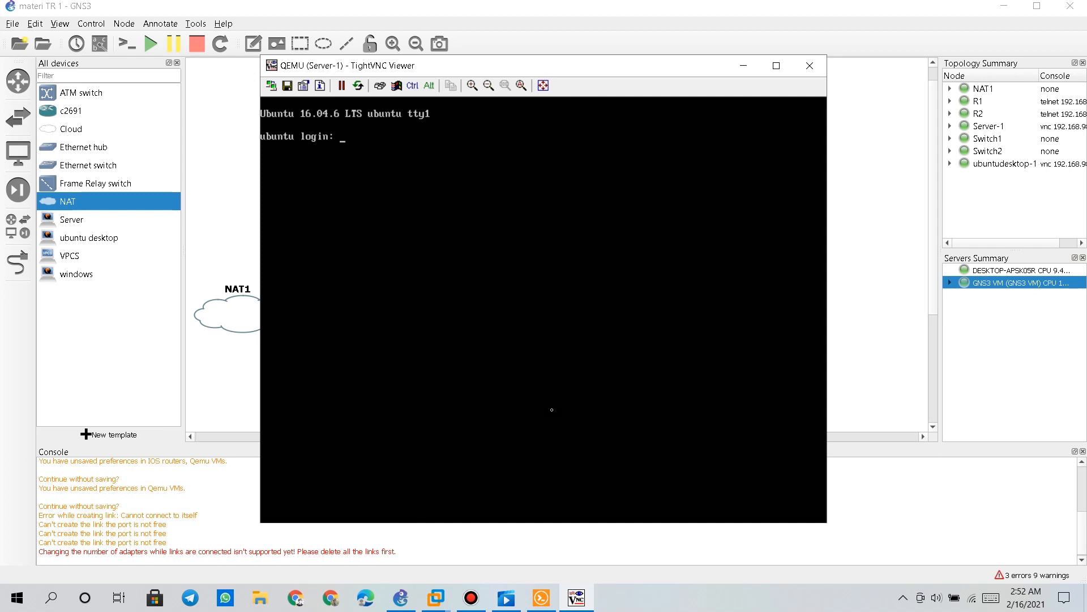
type("erver")
key("Return")
key("Return")
Become root with sudo su, clear the screen and check interfaces with ifconfig
type("s")
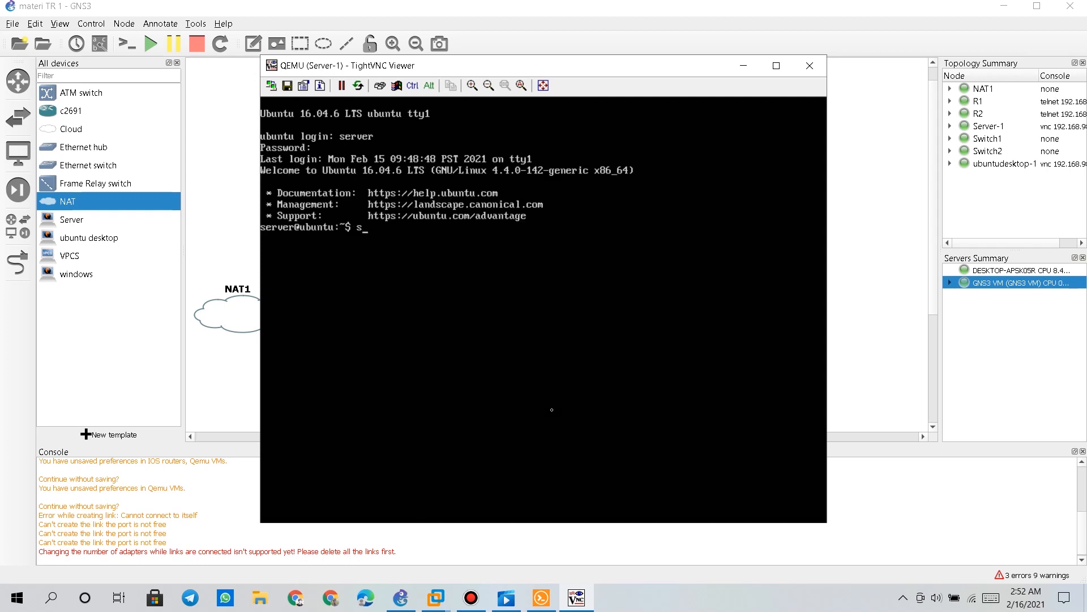
type("udo su")
key("Return")
key("Return")
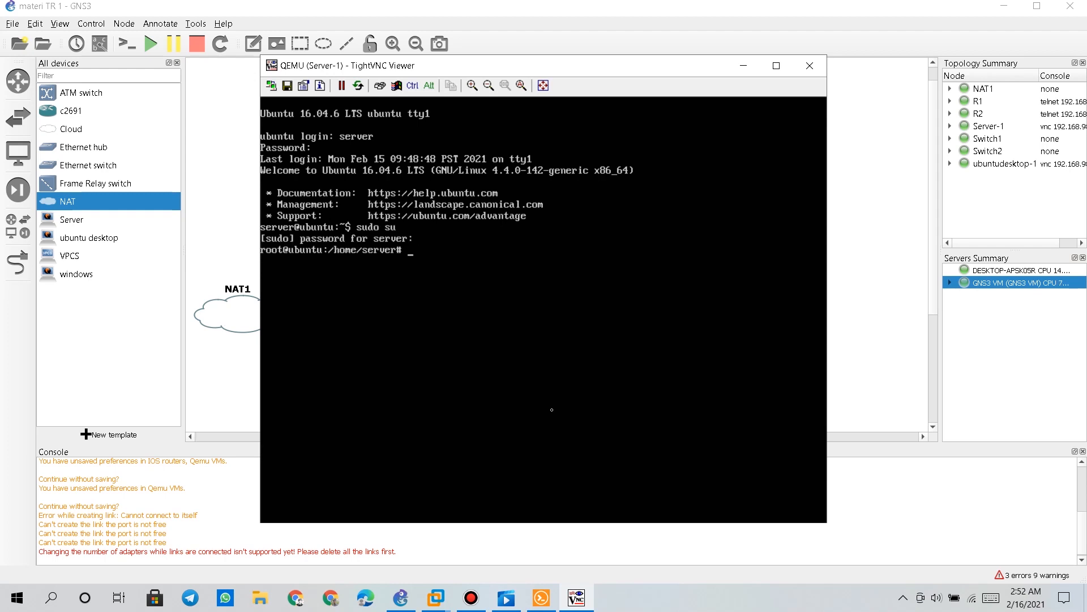
type("clear")
key("Return")
type("i")
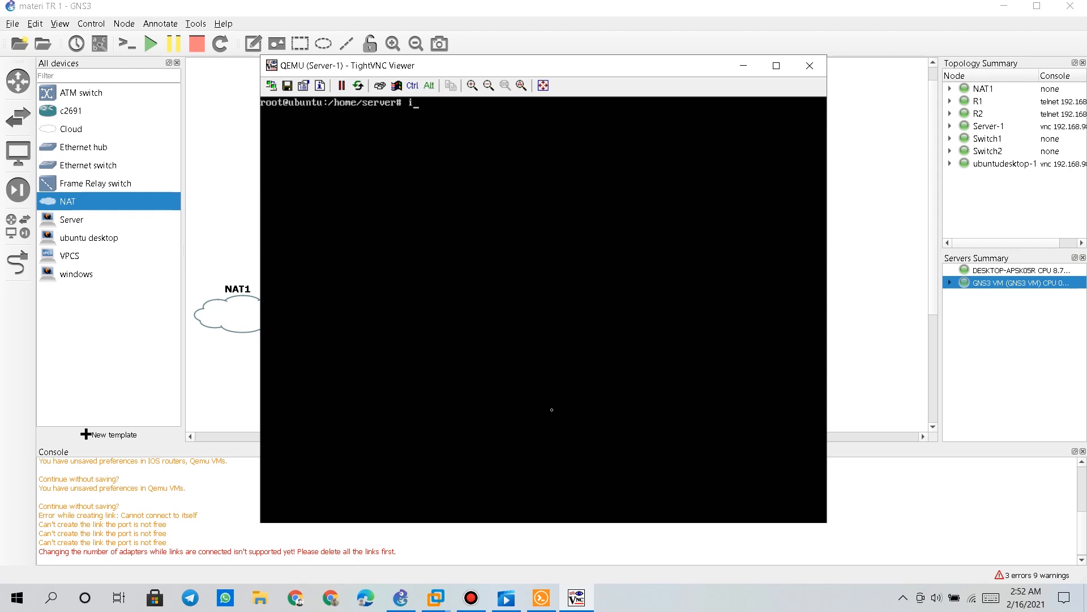
type("fconfig")
key("Return")
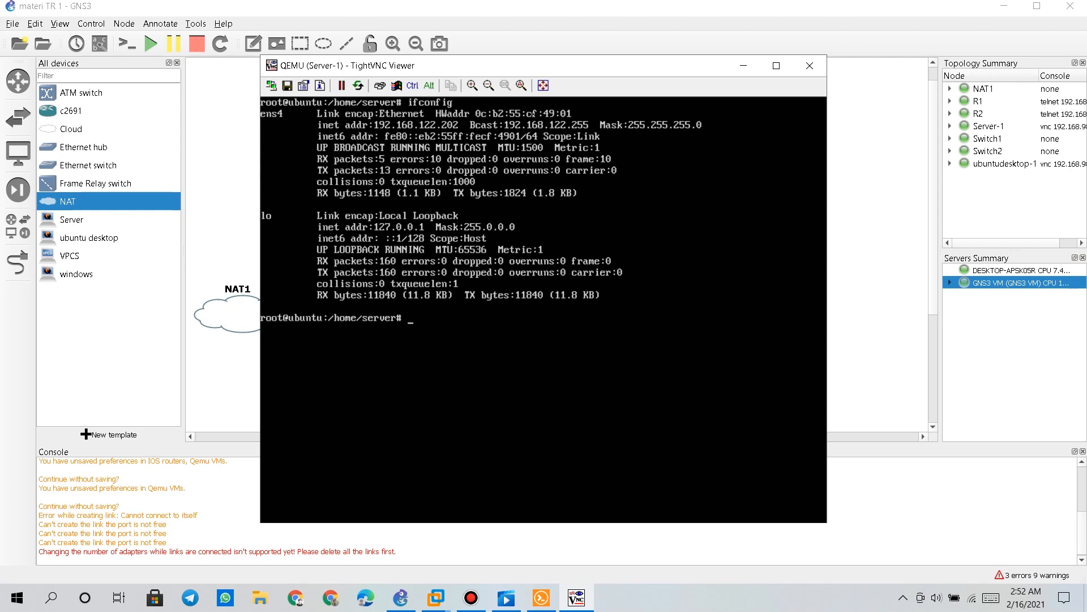
Refresh the package lists with apt-get update and enter 'apt-get install apache2'
type("ap")
type("t-get u")
type("pa")
type("date")
key("Return")
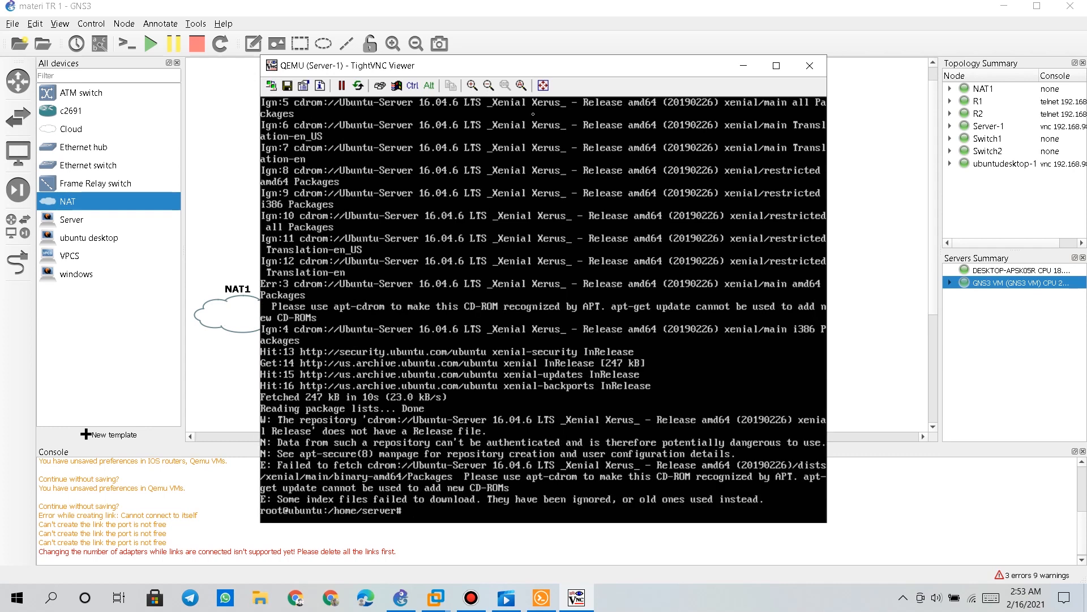
type("apt-get install apache2")
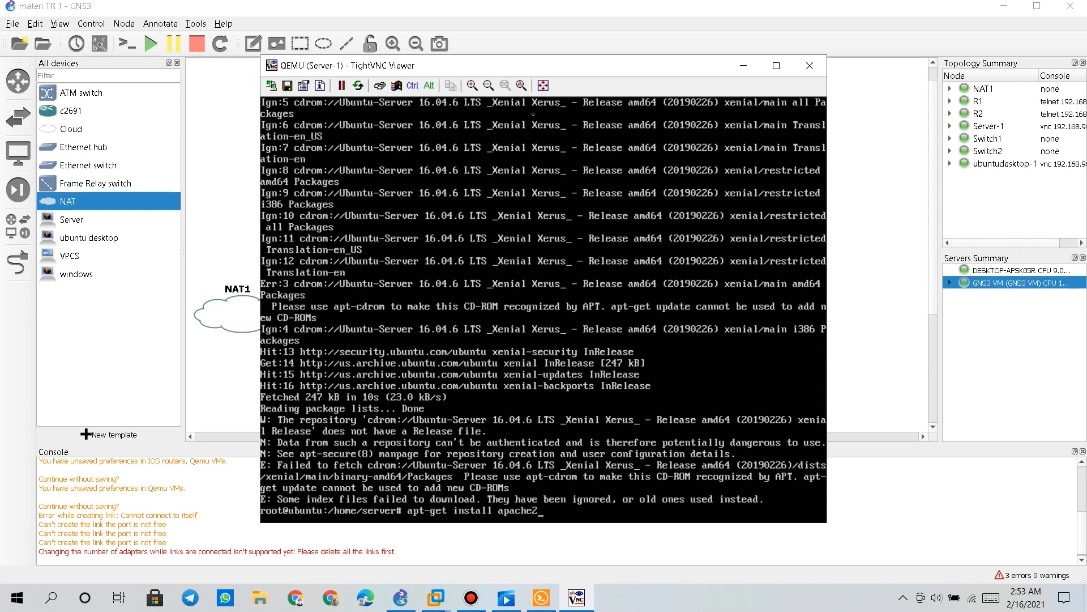
Run 'apt-get install apache2' and answer y to install the 14 new packages
key("Return")
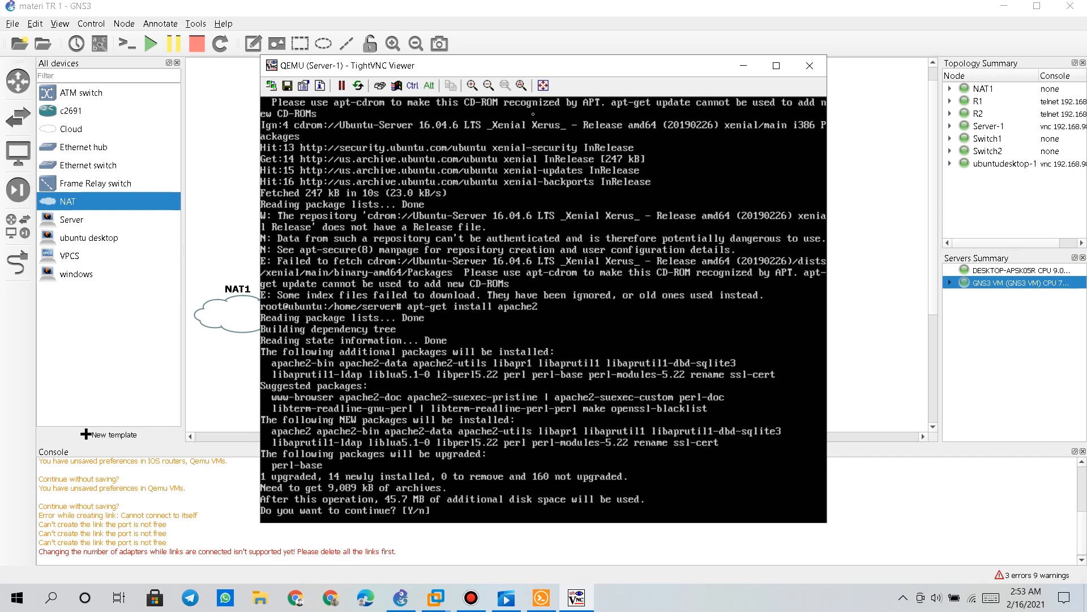
type("y")
key("Return")
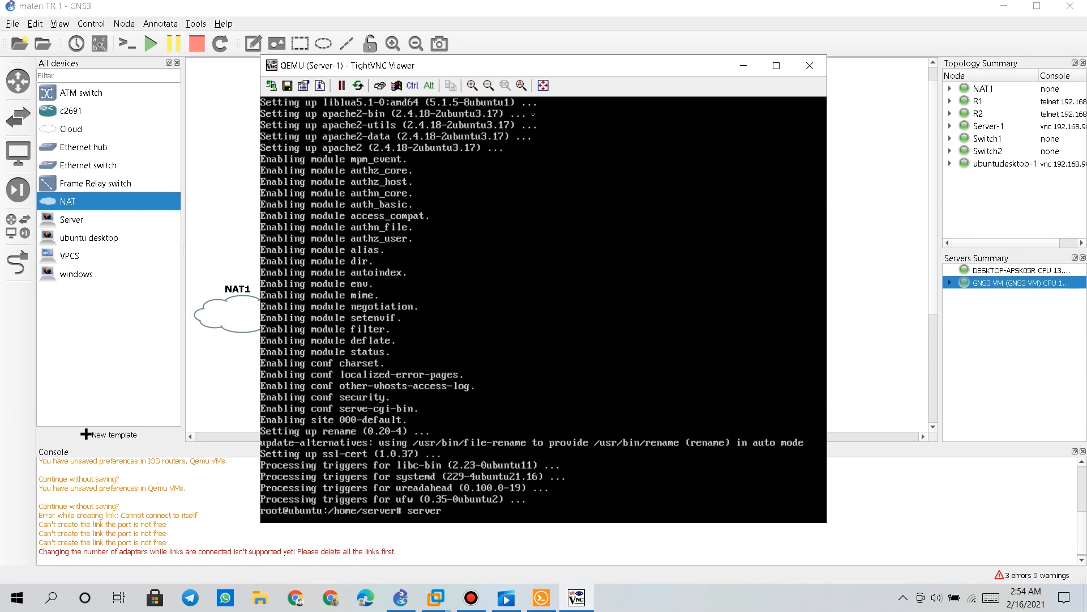
Run 'service apache2 status' to confirm Apache2 is active and running
key("BackSpace")
type("ce apache2 status")
key("Return")
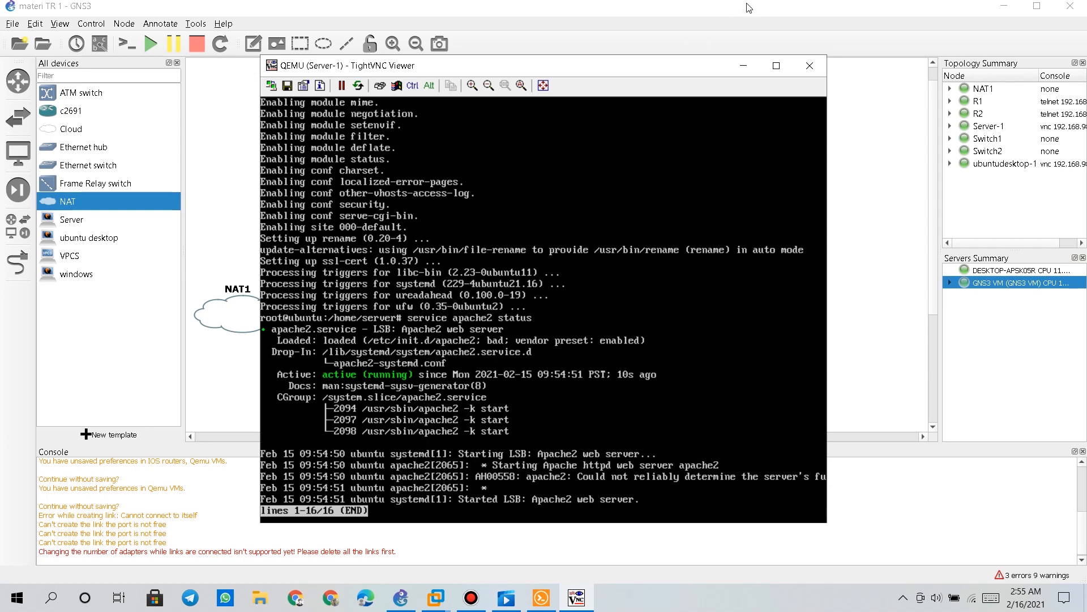
Open ubuntudesktop-1's console at its login screen, move it aside, and bring Server-1's console forward
left_click(744, 65)
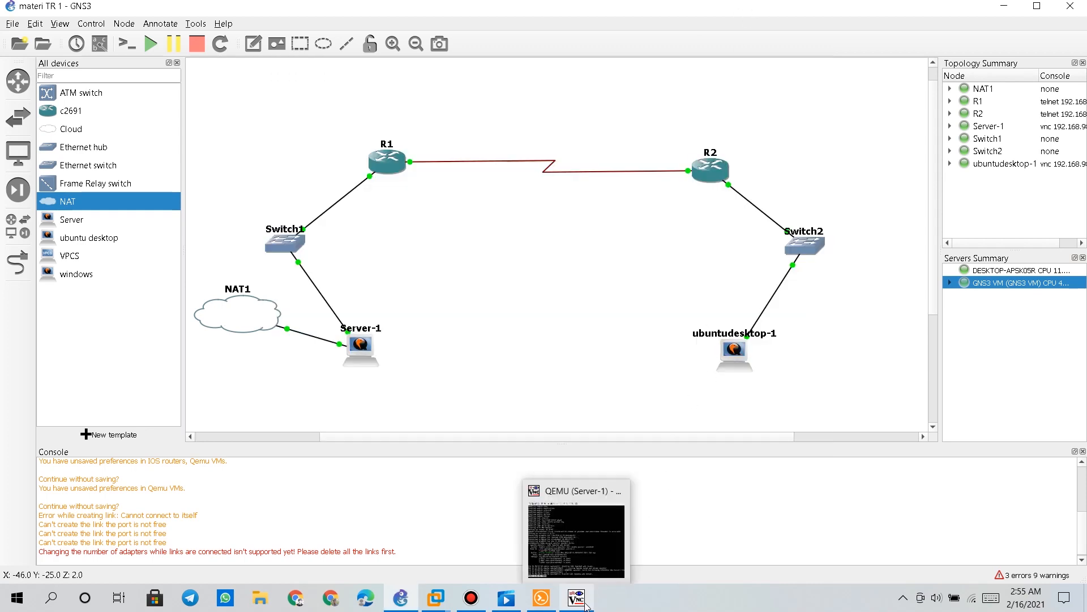
double_click(736, 357)
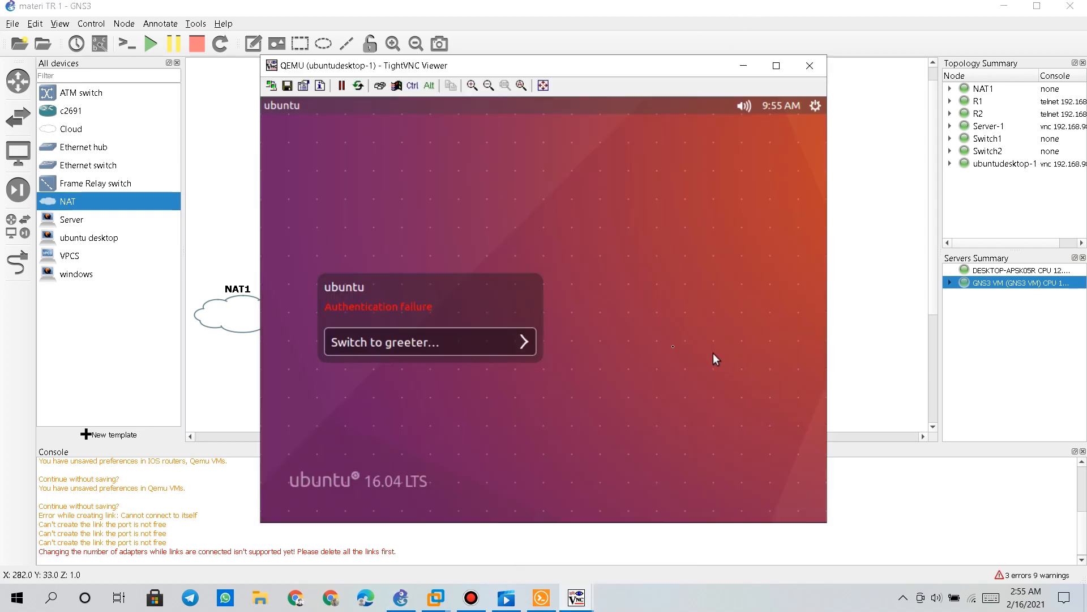
left_click(393, 337)
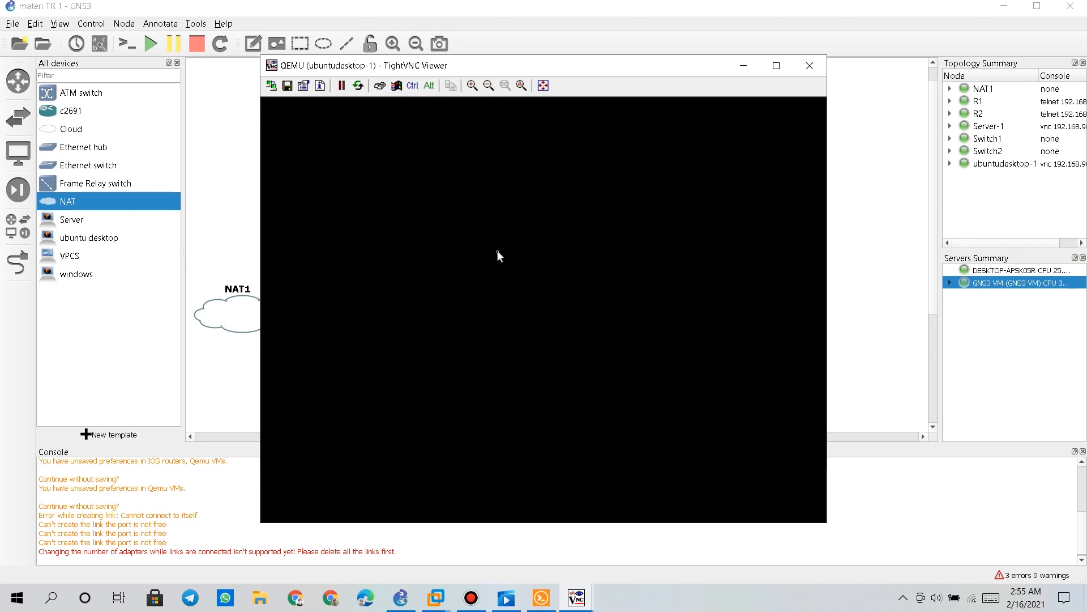
left_click_drag(485, 59, 747, 45)
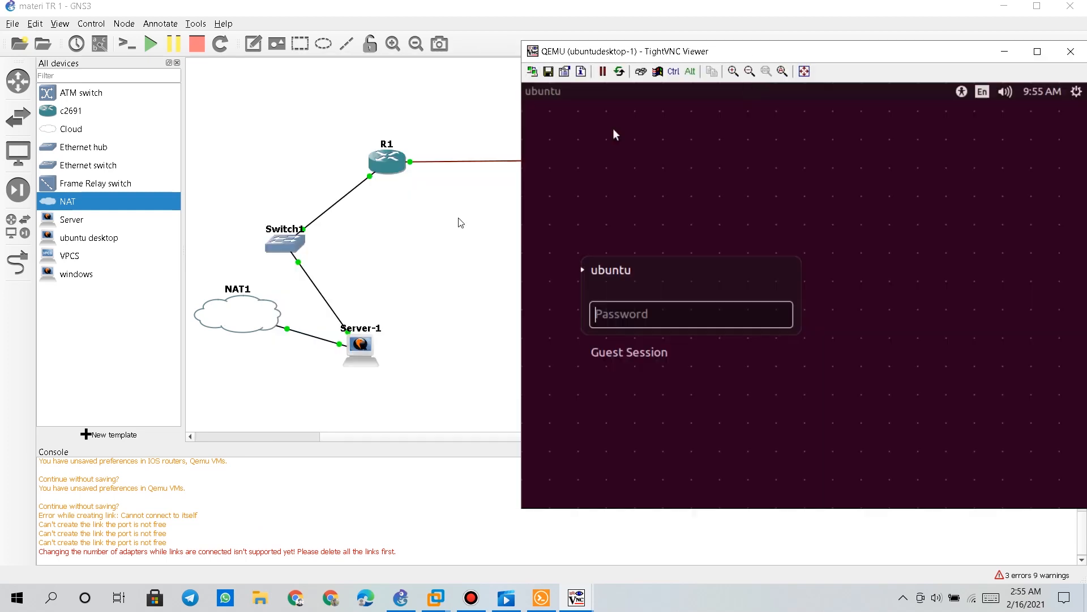
mouse_move(578, 599)
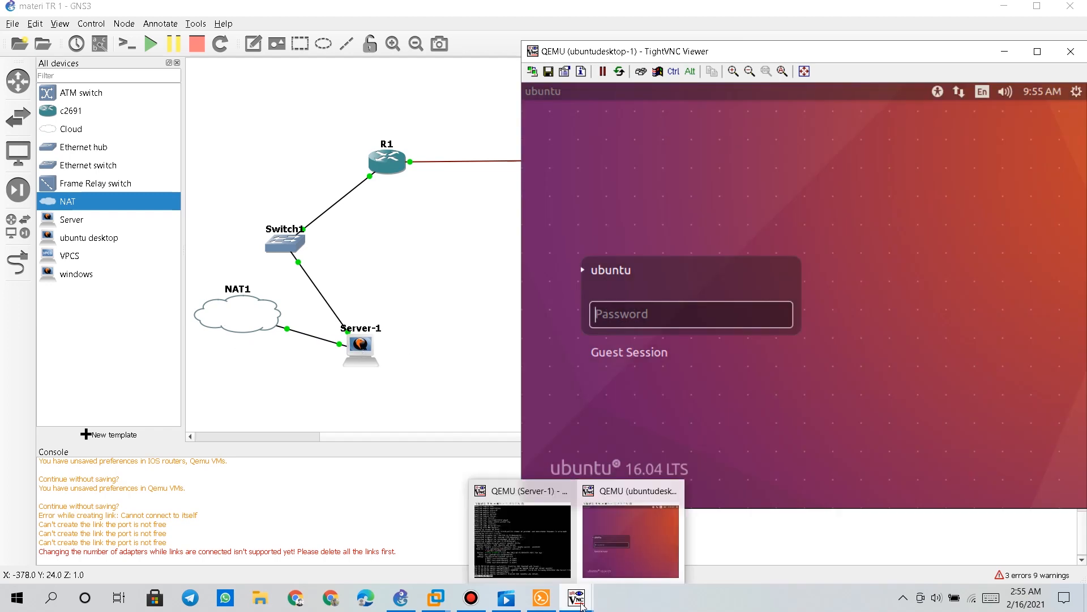
left_click(555, 560)
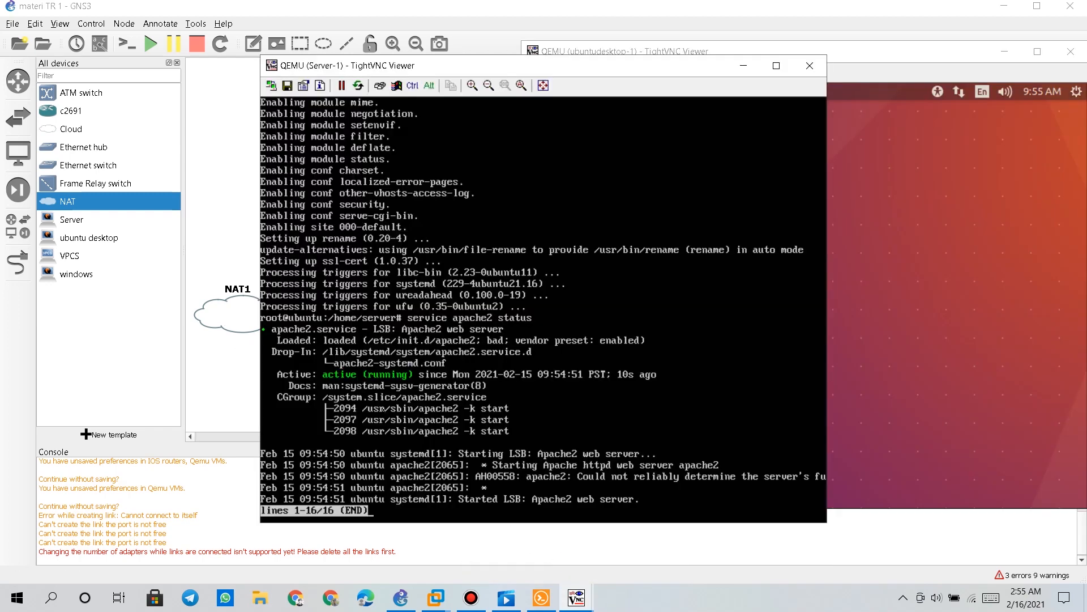
In /etc/network/interfaces, uncomment the ens3 DHCP lines, comment out both ens4 lines, and save
key("q")
key("Up")
key("Up")
key("Up")
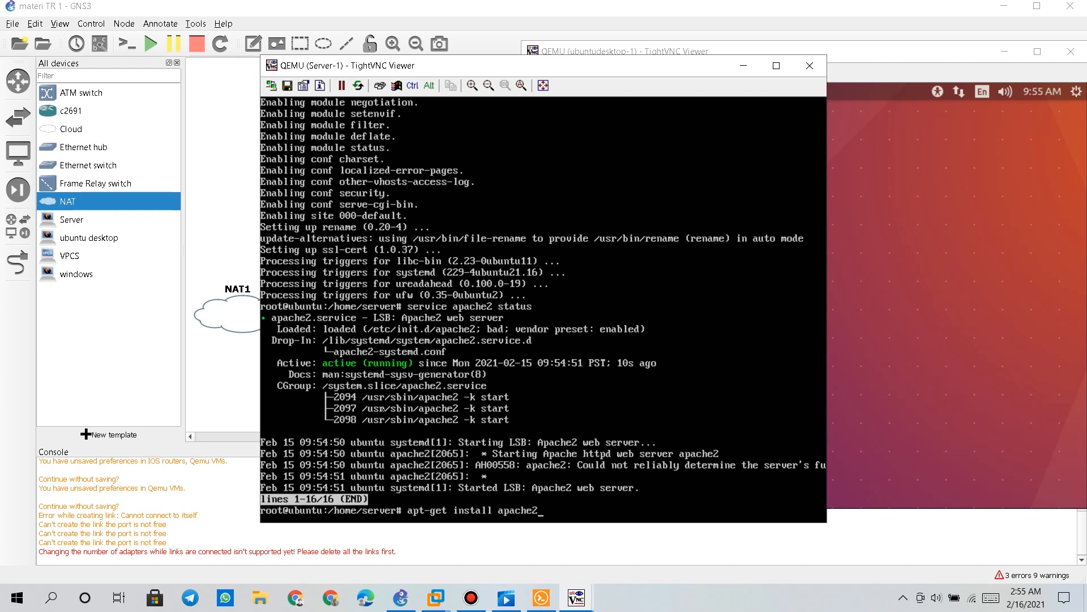
key("Up")
key("Up")
key("Up")
key("Up")
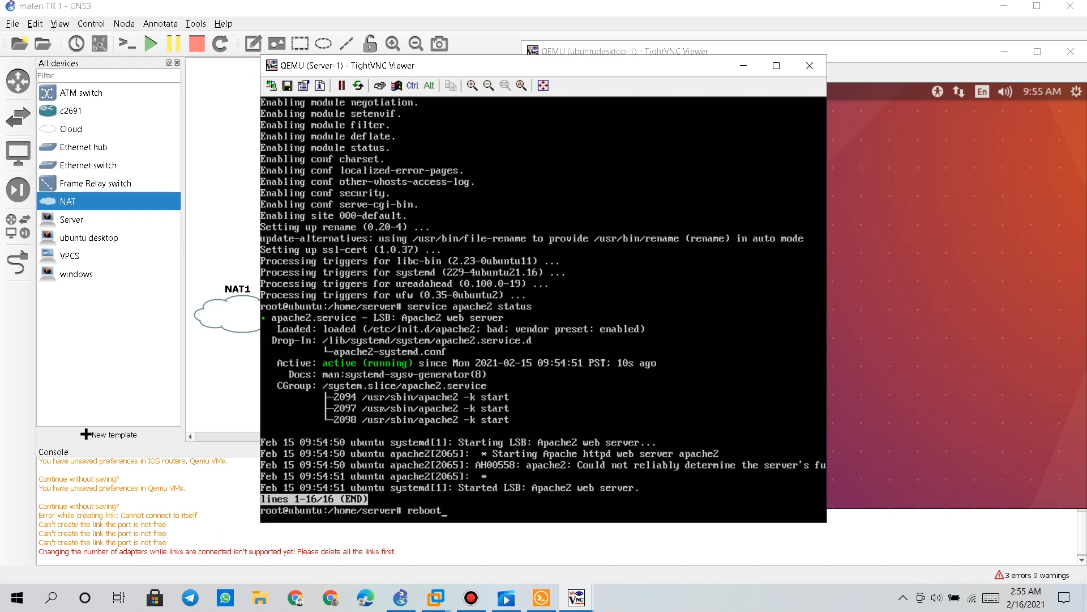
key("Up")
key("Up")
key("Down")
key("Return")
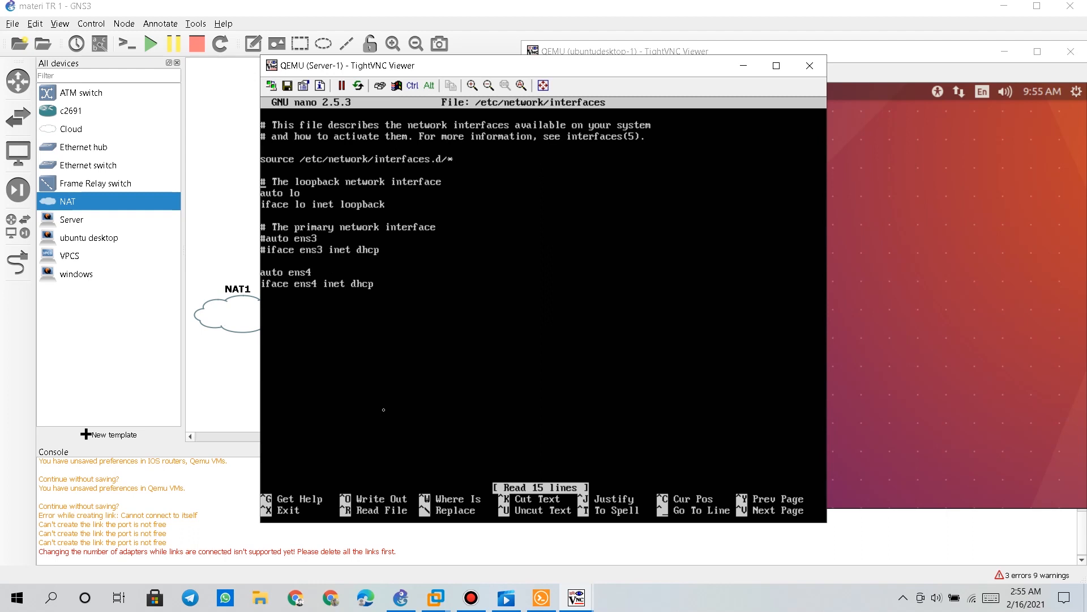
key("BackSpace")
key("Delete")
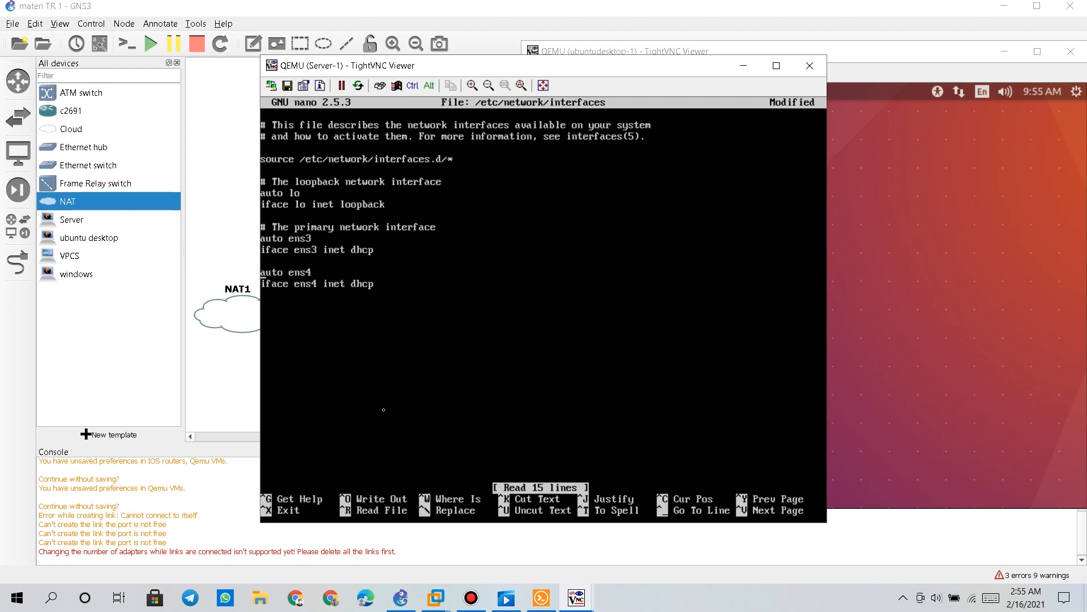
type("#")
type("#")
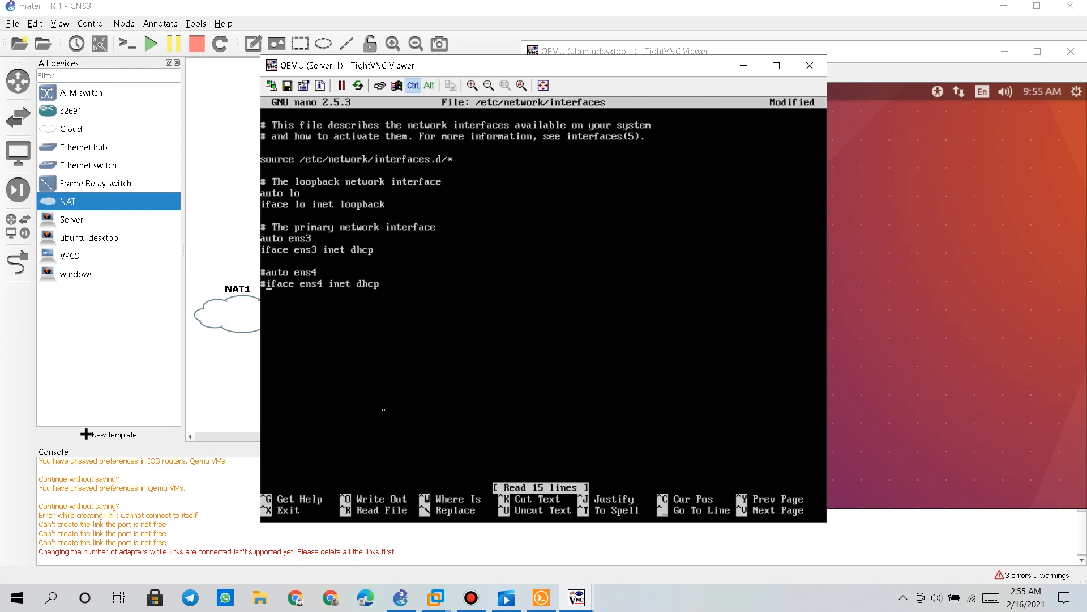
key("ctrl+x")
key("y")
key("Return")
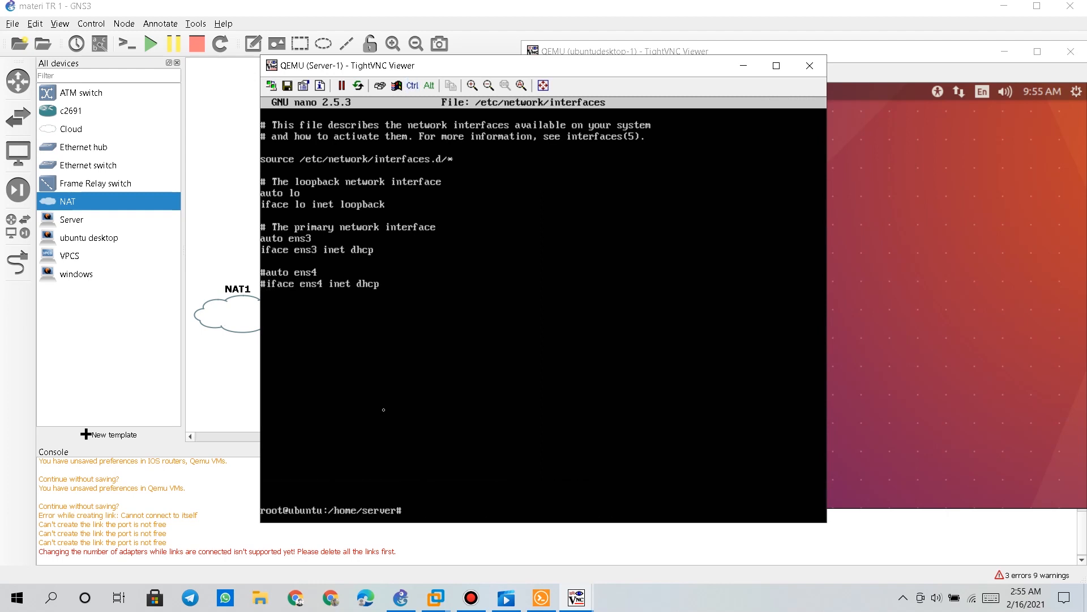
Run 'service networking restart' and then reboot Server-1
key("Up")
key("Up")
key("Up")
key("Up")
key("Up")
key("Up")
key("Up")
key("Return")
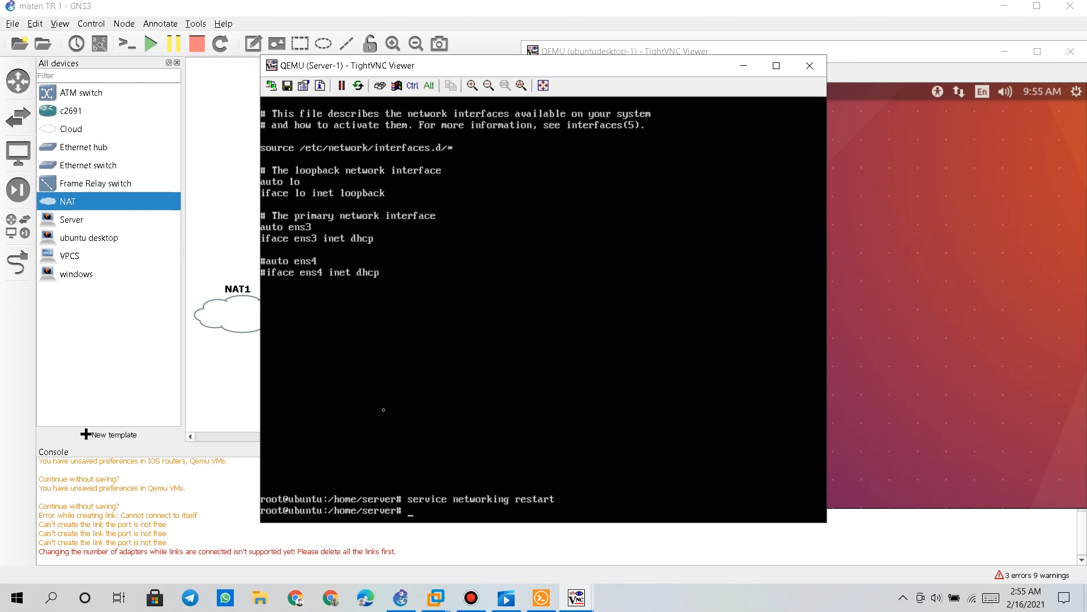
type("reboot")
key("Return")
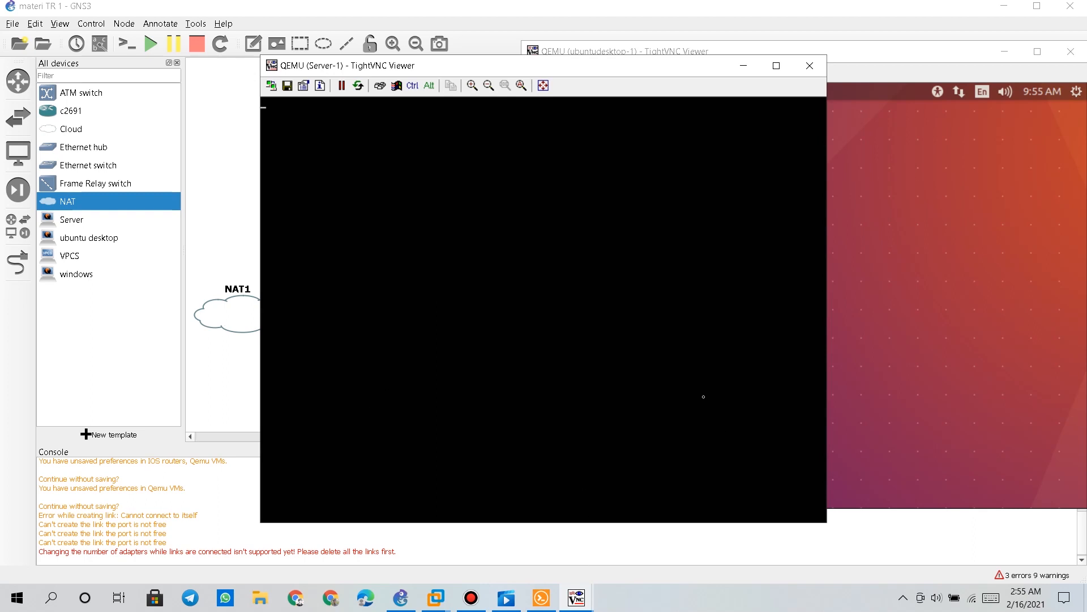
Log in to ubuntudesktop-1 with its password and clear its root terminal
left_click(535, 50)
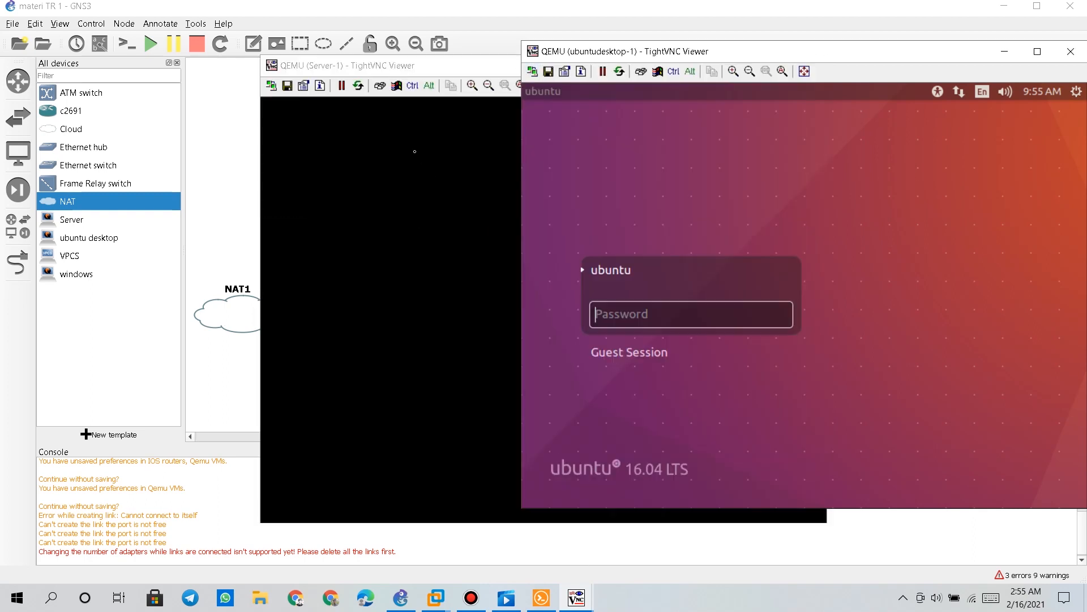
type("123")
key("Return")
left_click_drag(462, 74, 284, 49)
left_click(864, 218)
type("clear")
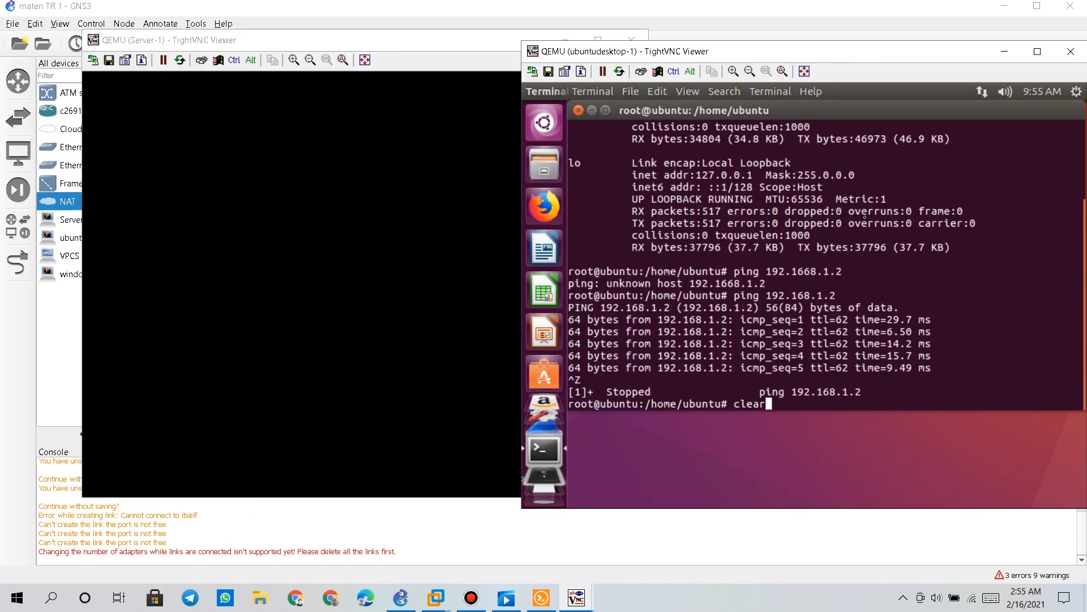
key("Return")
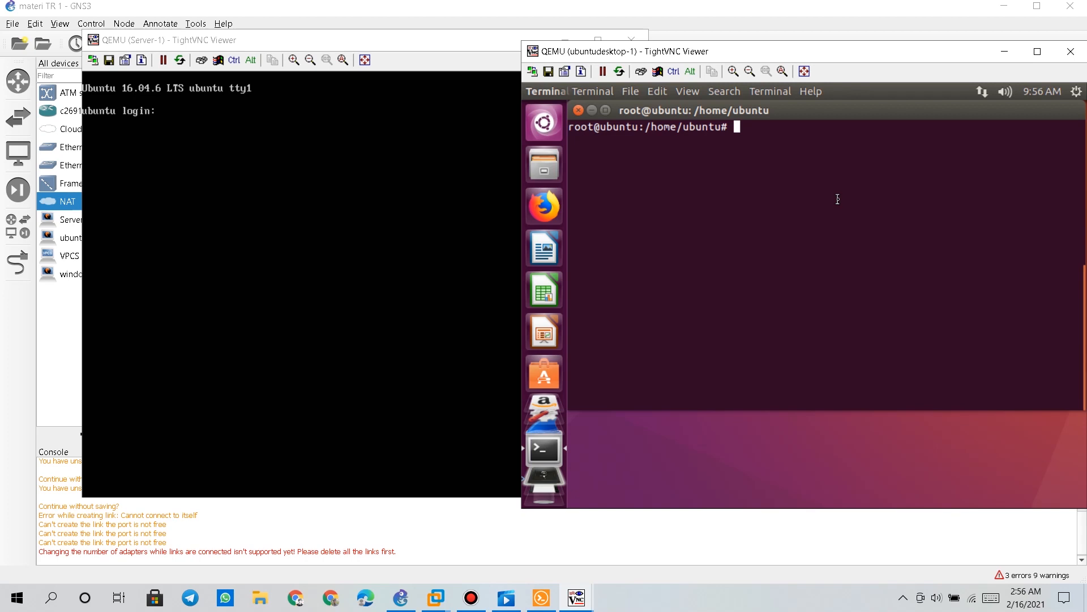
Log in at Server-1's login prompt and run sudo su for a root shell
left_click(318, 187)
type("s")
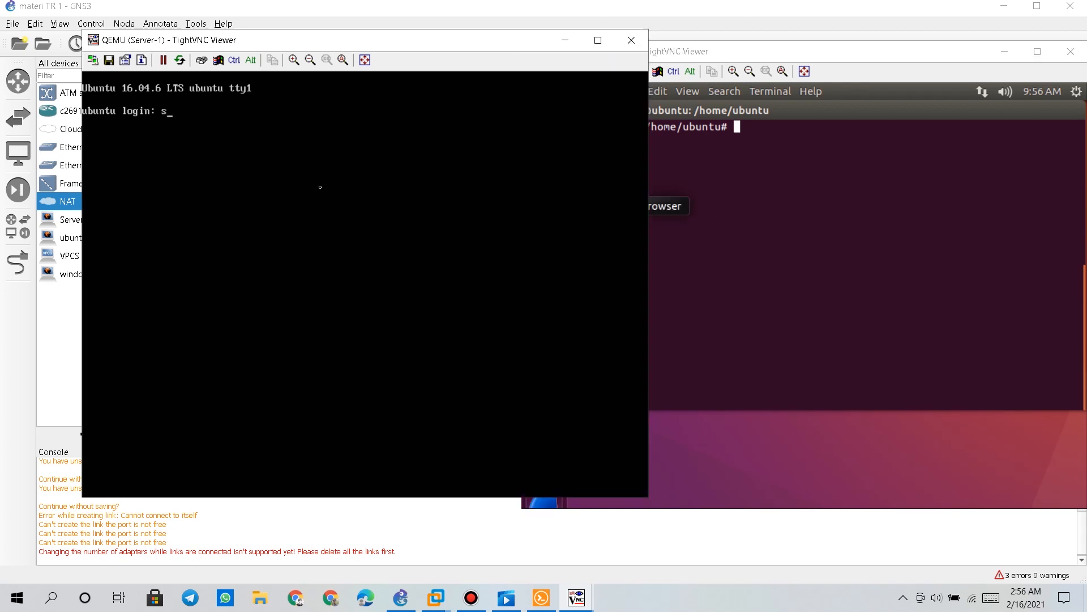
type("erver")
key("Return")
key("Return")
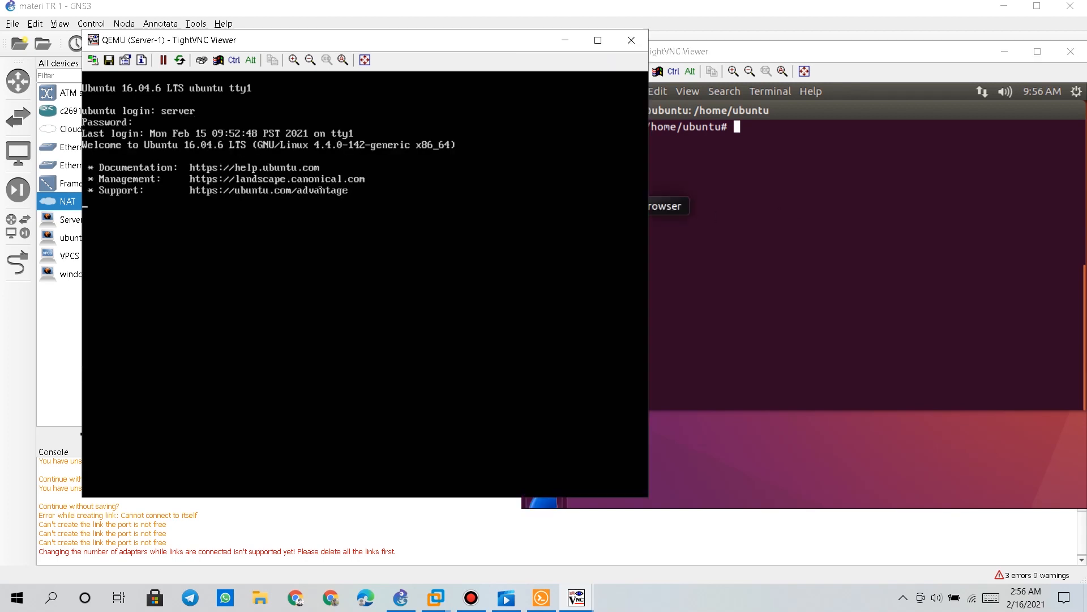
type("sudo su")
key("Return")
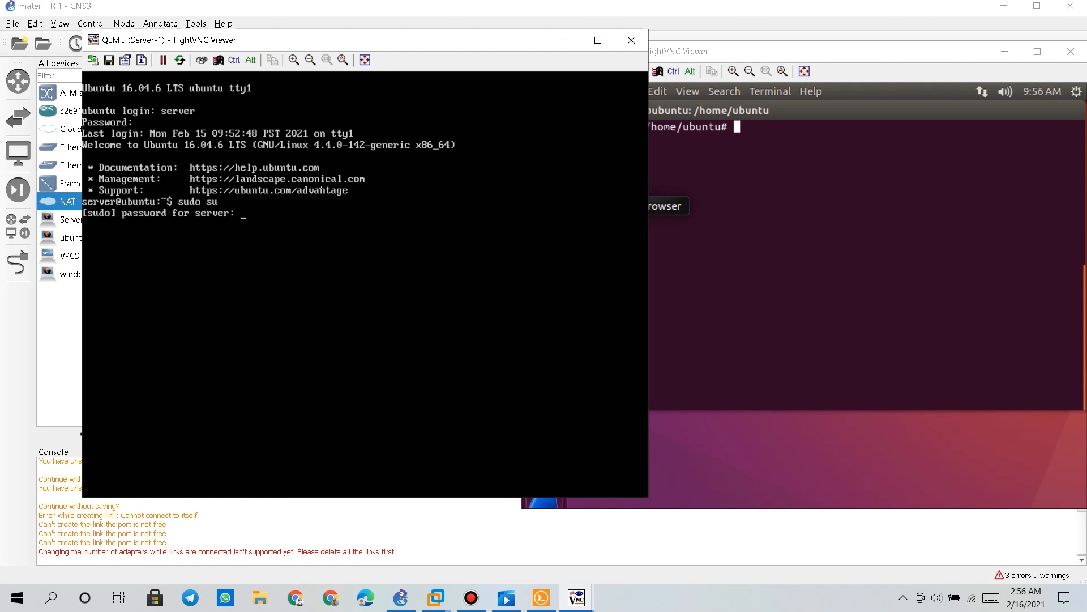
Clear the screen, confirm ifconfig shows ens3 at 192.168.1.2, and launch Firefox on ubuntudesktop-1
key("Return")
type("clear")
key("Return")
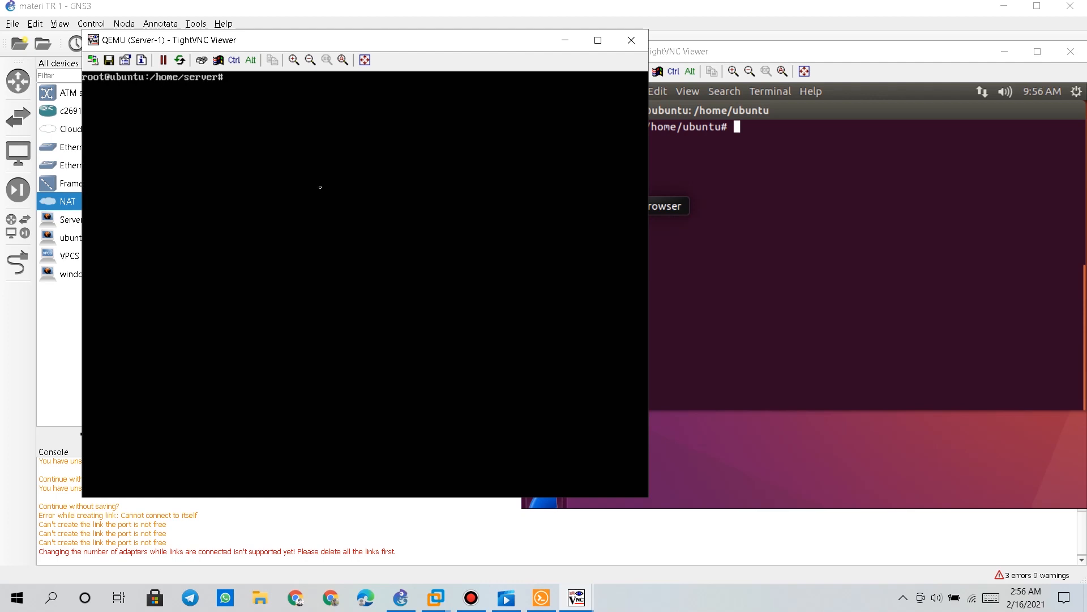
type("ifconfig")
key("Return")
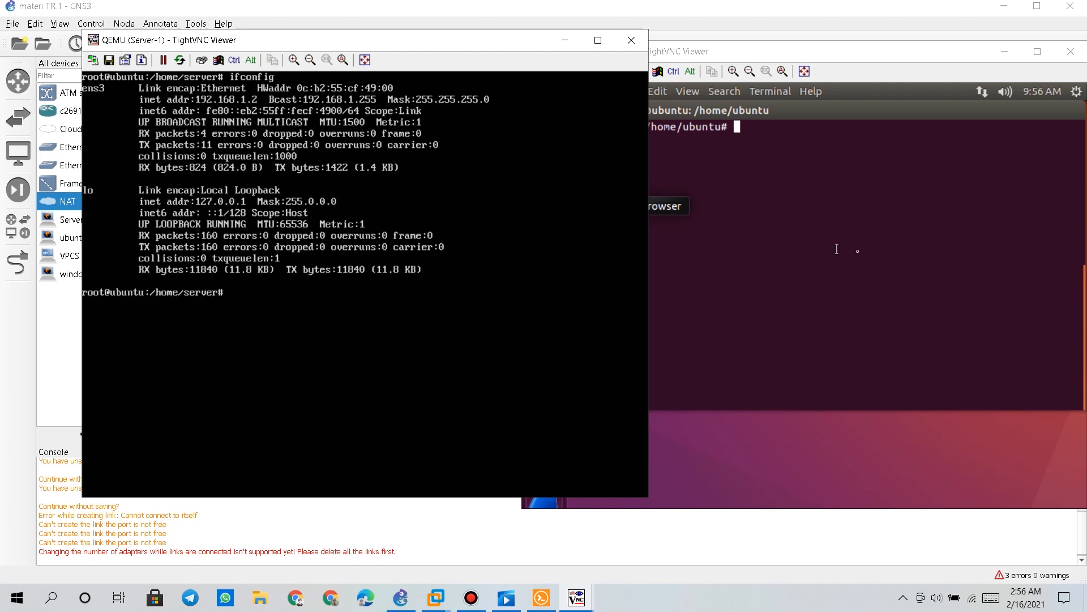
left_click(858, 250)
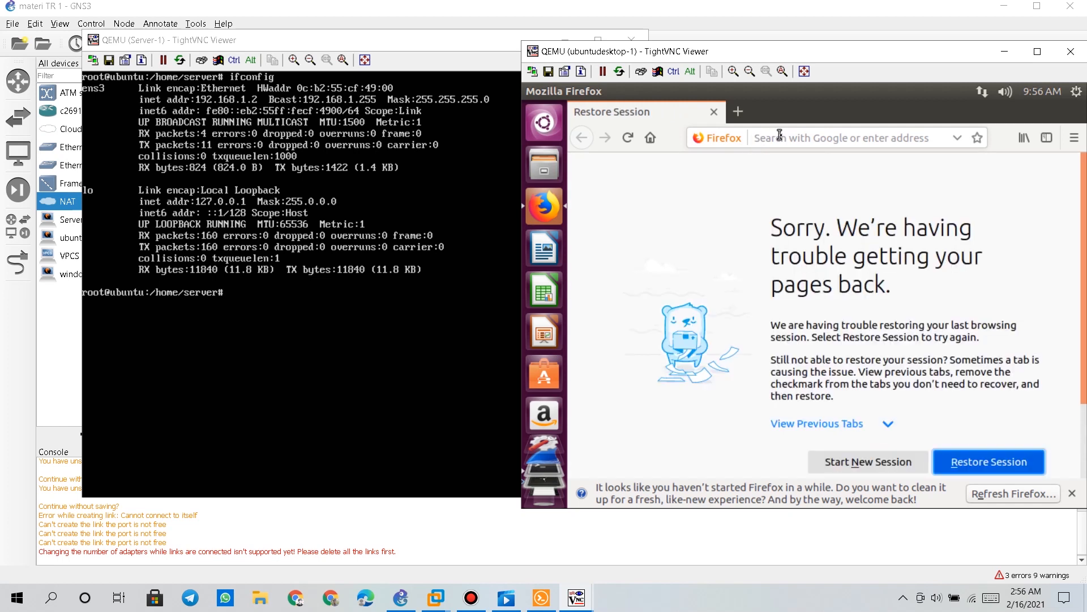
Browse to 192.168.1.2 in ubuntudesktop-1's Firefox to load the Apache2 'It works!' page
type("192.168.2")
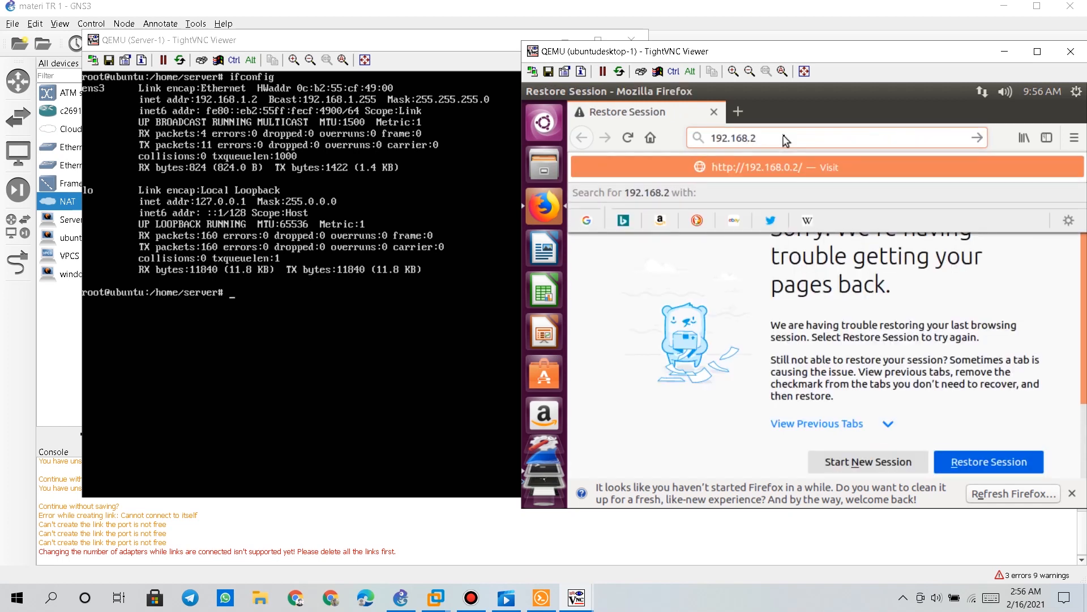
key("BackSpace")
type("1")
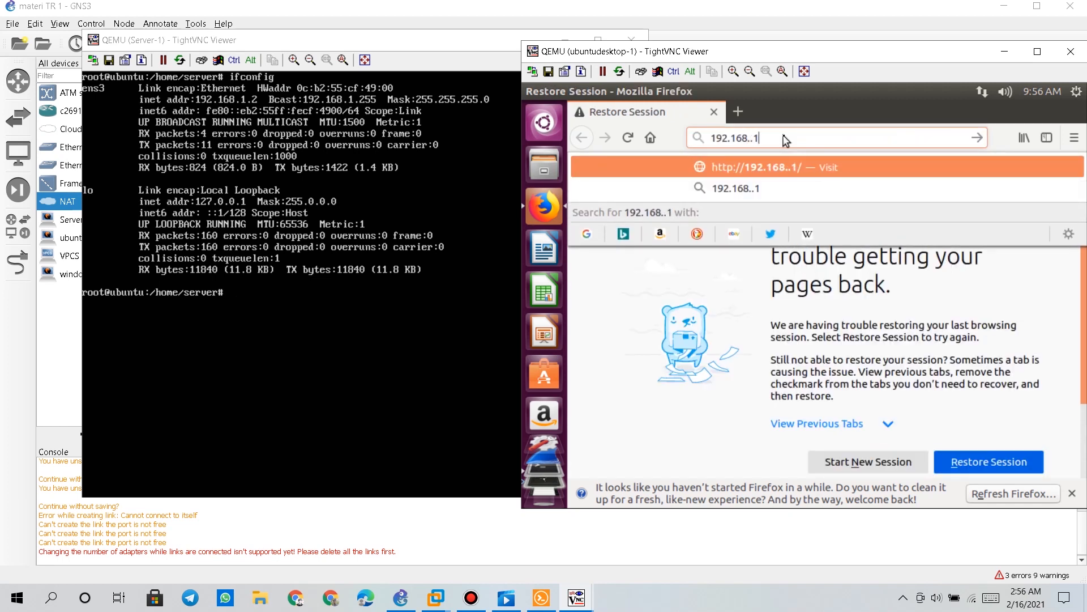
key("BackSpace")
type("2")
key("BackSpace")
type("1.2")
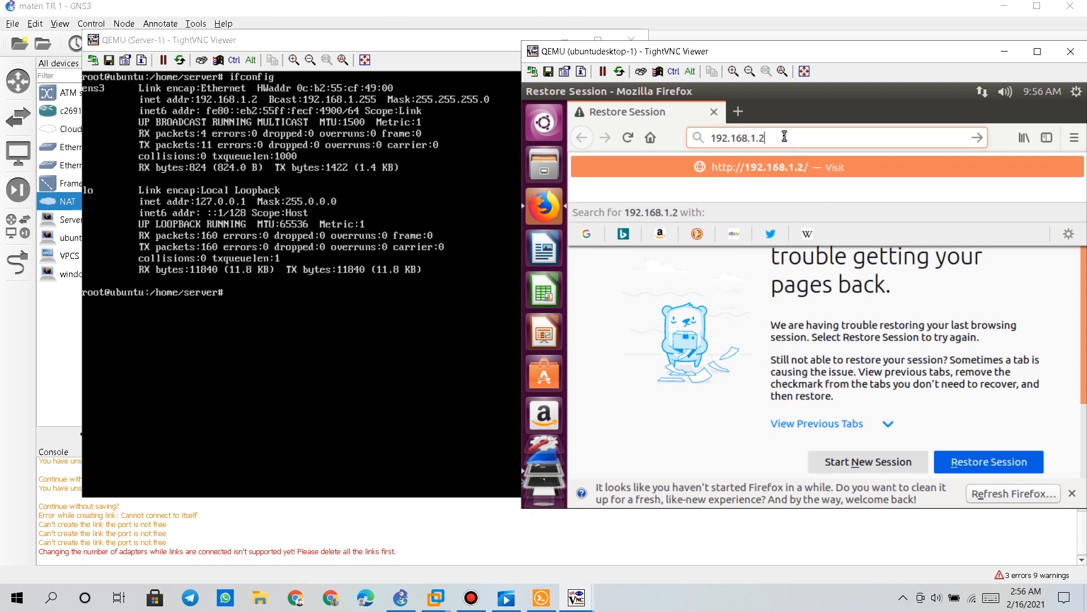
key("Return")
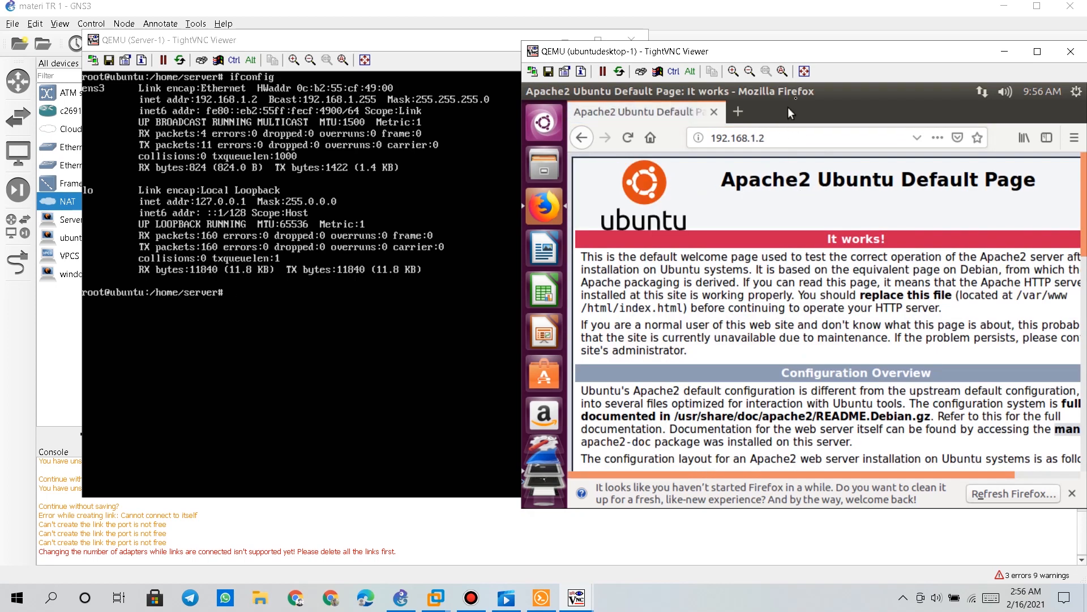
left_click_drag(811, 51, 858, 47)
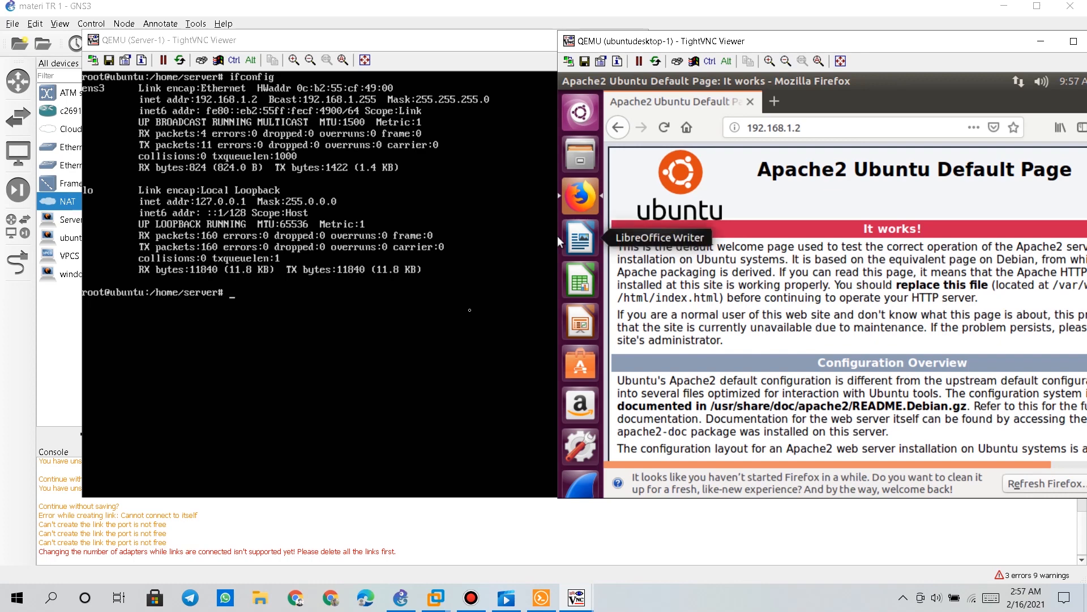
left_click(471, 597)
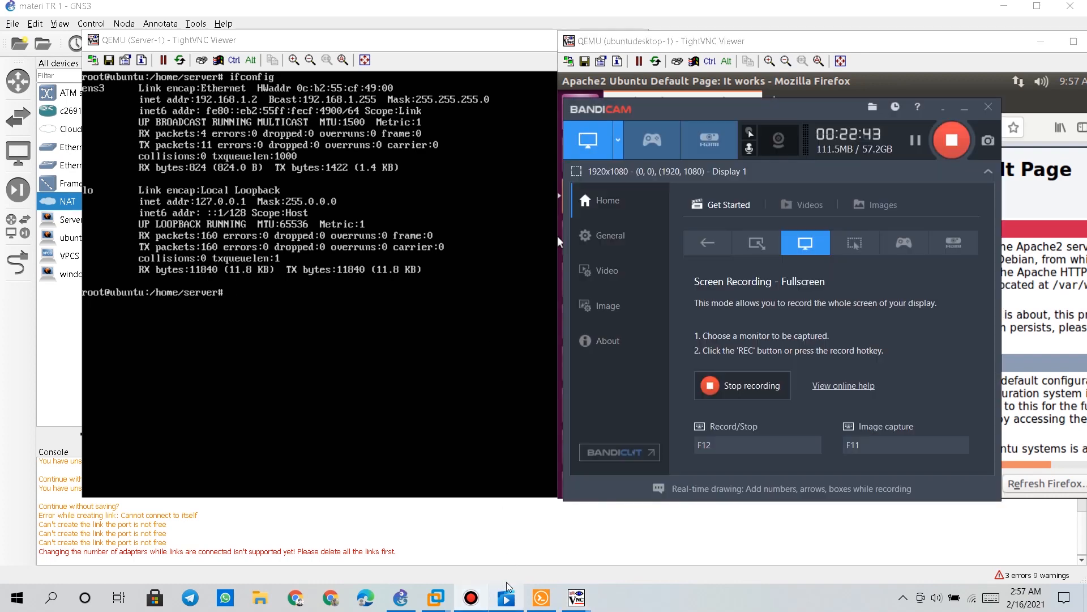